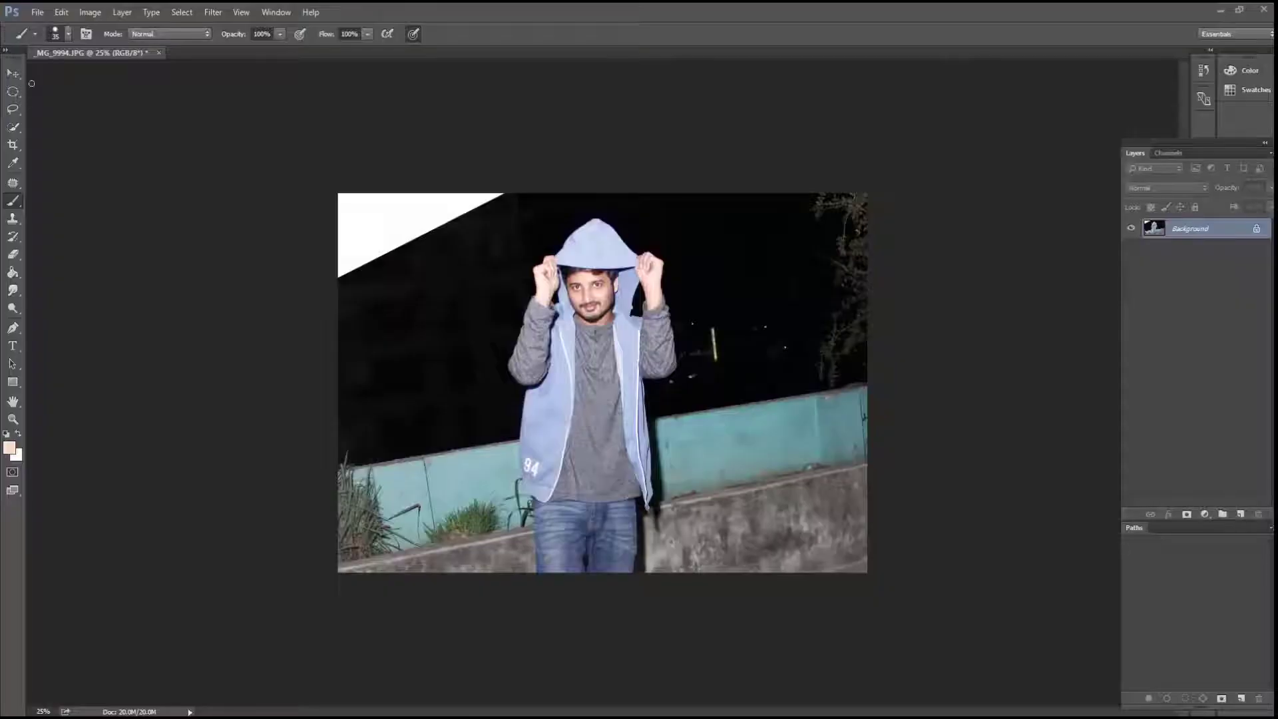
Zoom in on the night photo and pick the Quick Selection tool
key("ctrl+plus")
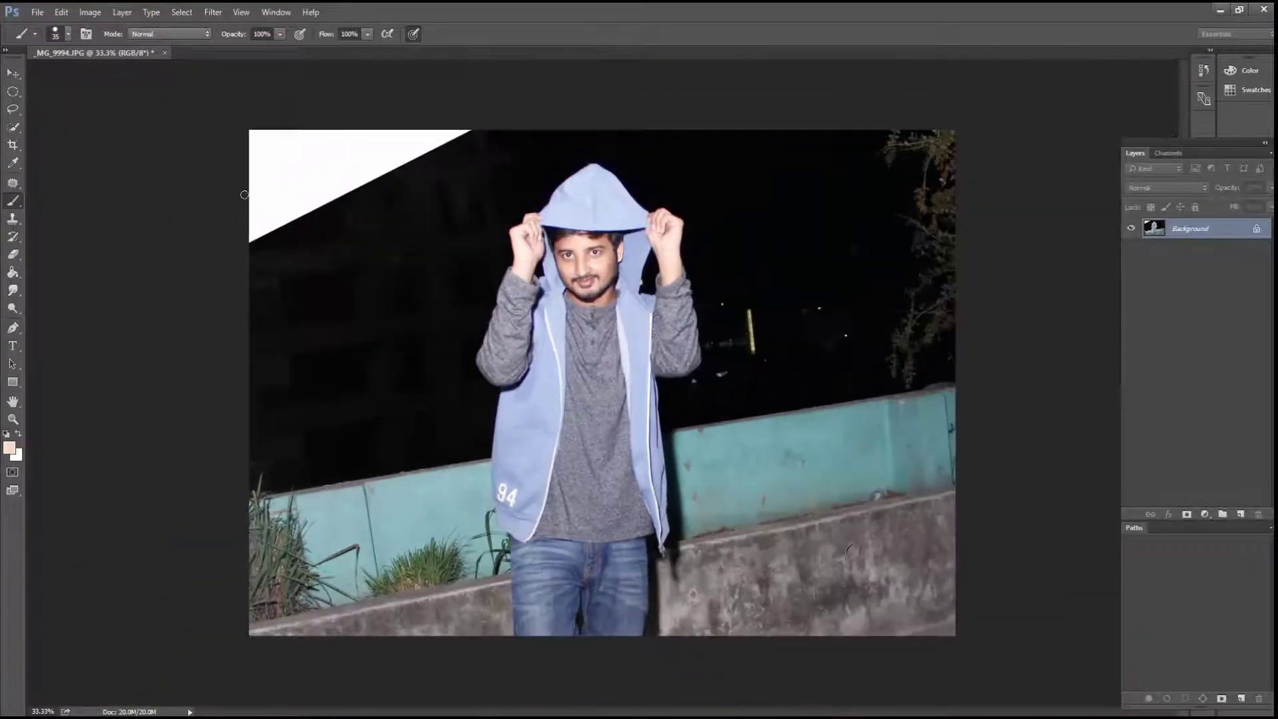
left_click(10, 132)
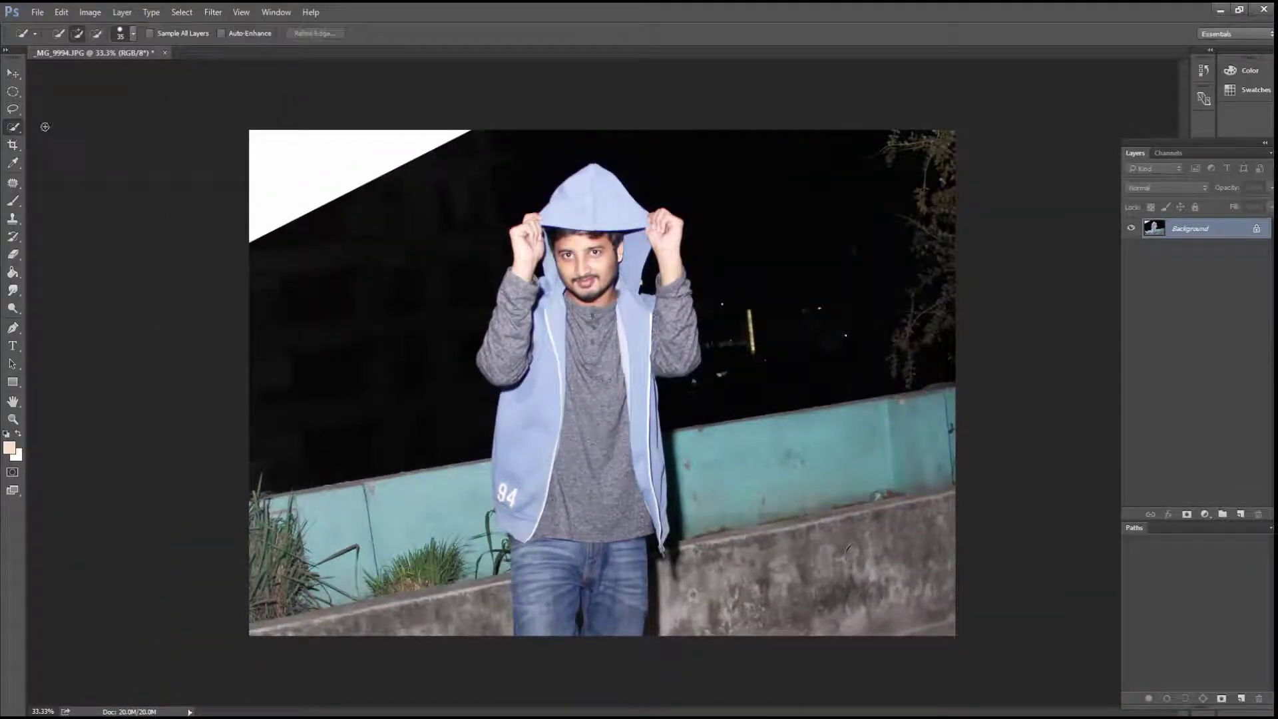
Paint a Quick Selection over the man's hood and hoodie, extending it down the hoodie's left edge
key("ctrl+plus")
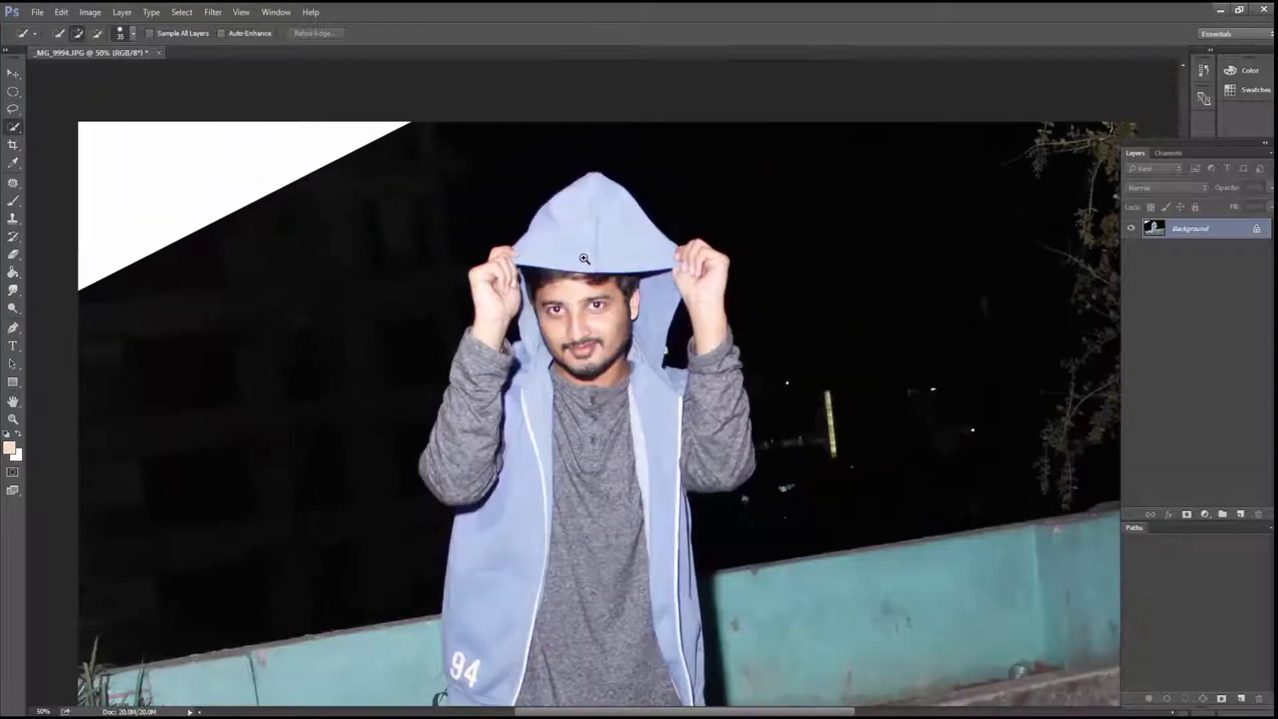
left_click(584, 259)
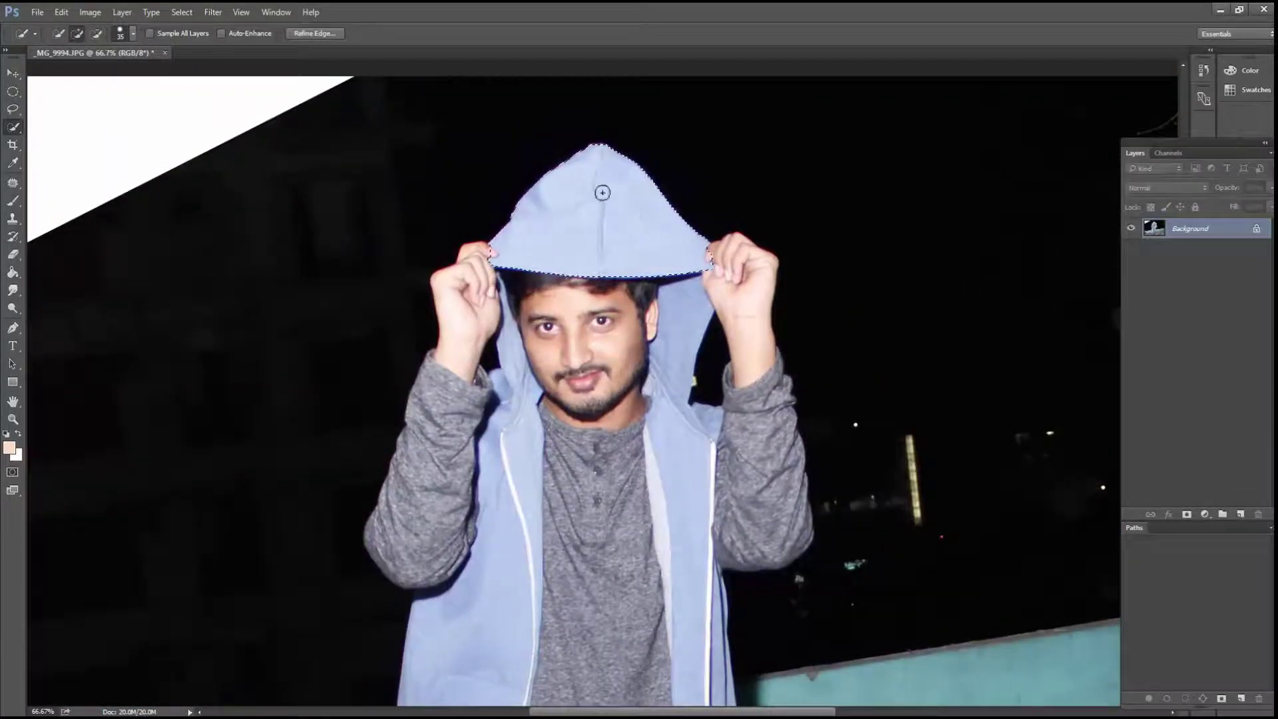
scroll(619, 191, "down", 1)
mouse_move(695, 205)
left_mouse_down()
mouse_move(738, 213)
mouse_move(673, 478)
mouse_move(675, 374)
mouse_move(570, 300)
mouse_move(538, 655)
left_mouse_up()
scroll(538, 655, "down", 4)
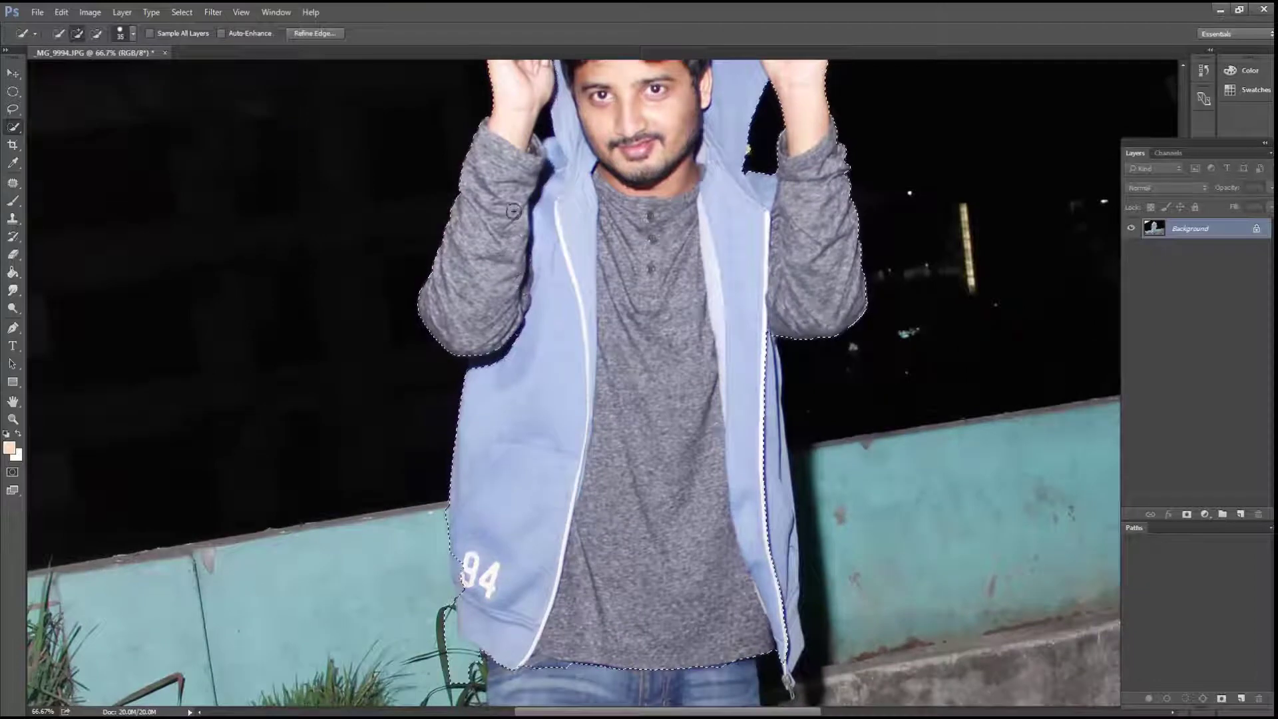
scroll(555, 345, "down", 2)
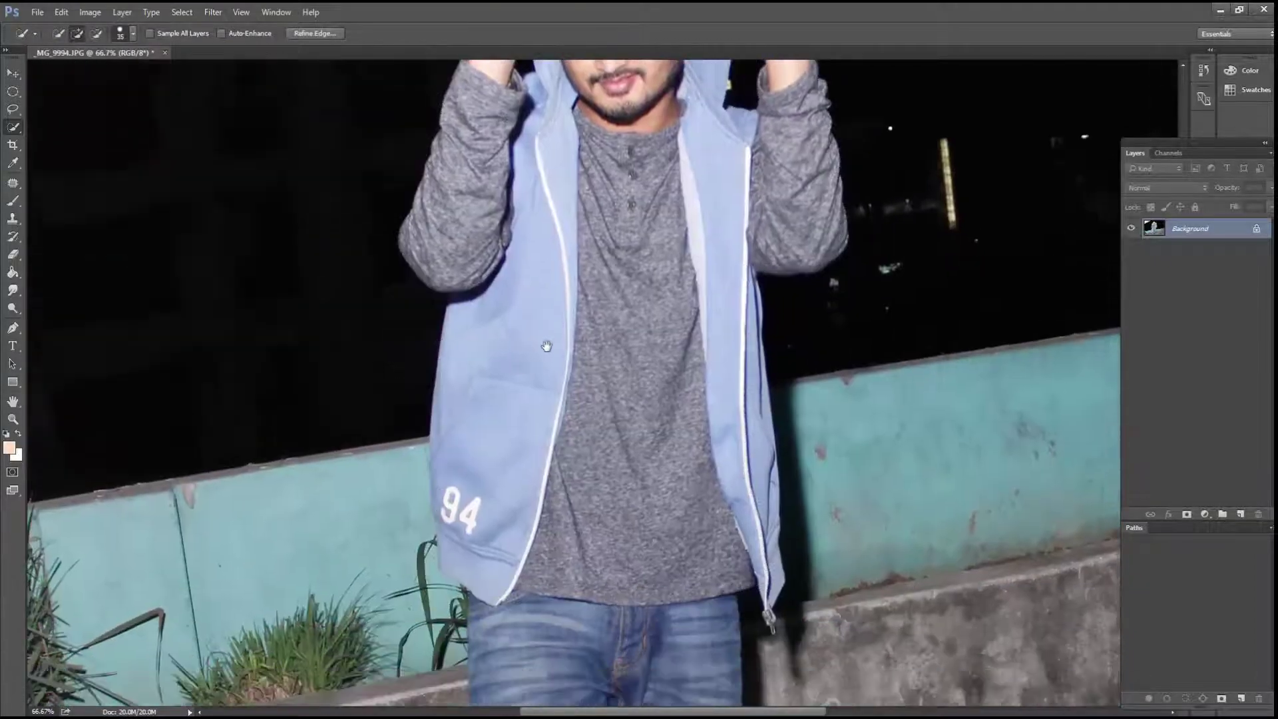
scroll(555, 345, "down", 2)
left_click_drag(541, 366, 515, 212)
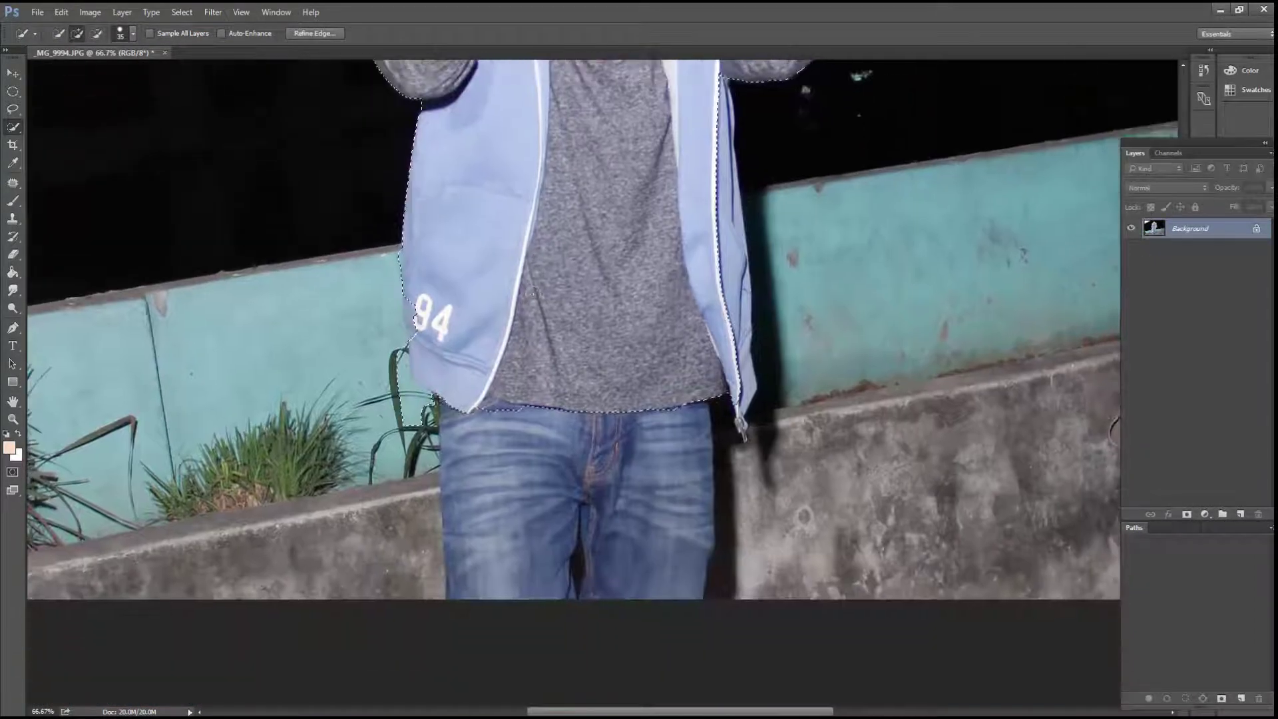
left_click_drag(402, 399, 410, 310)
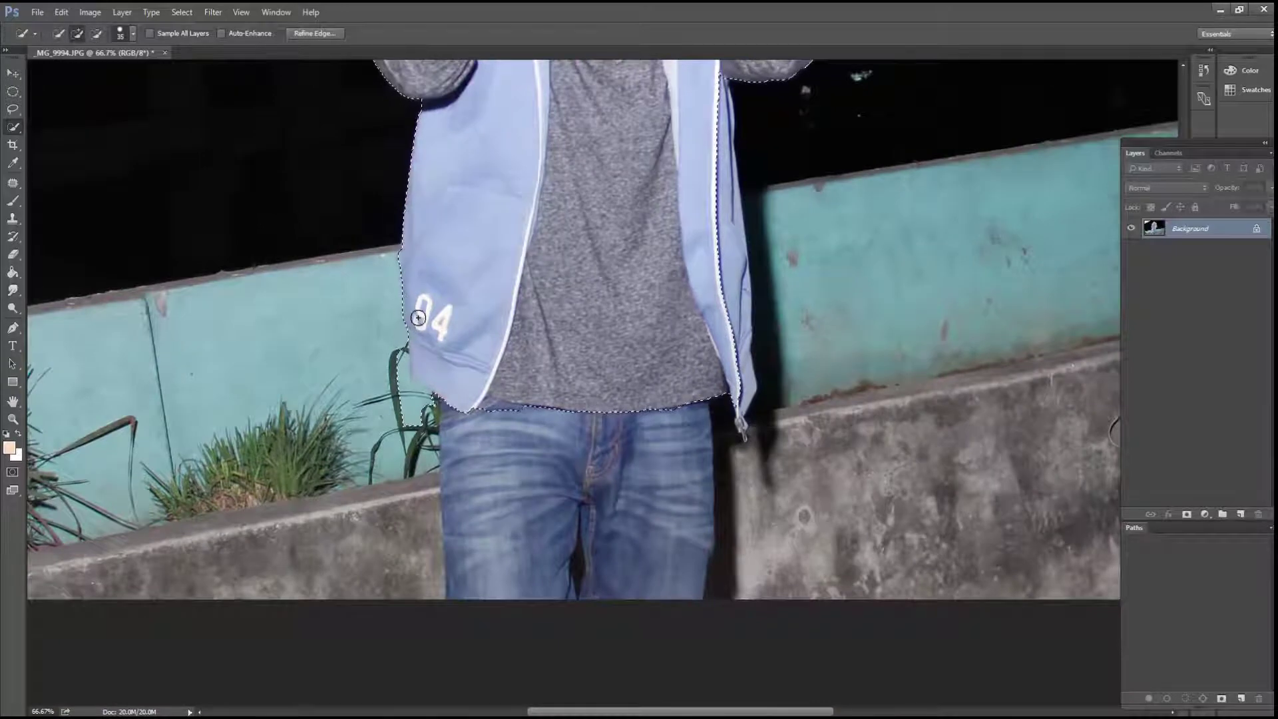
Subtract the background below the 94, add the jeans, and remove the dark strip beside them
key("alt")
left_click_drag(392, 356, 400, 384)
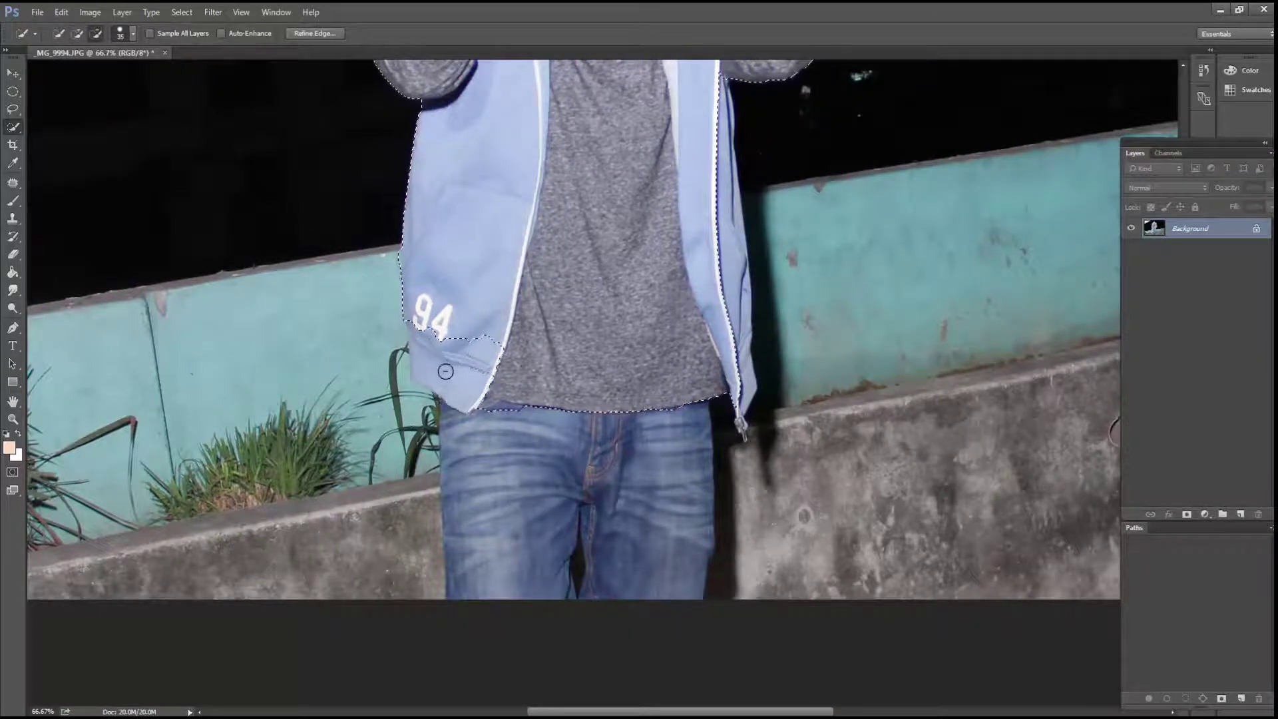
mouse_move(459, 353)
left_mouse_down()
mouse_move(484, 355)
mouse_move(442, 364)
left_mouse_up()
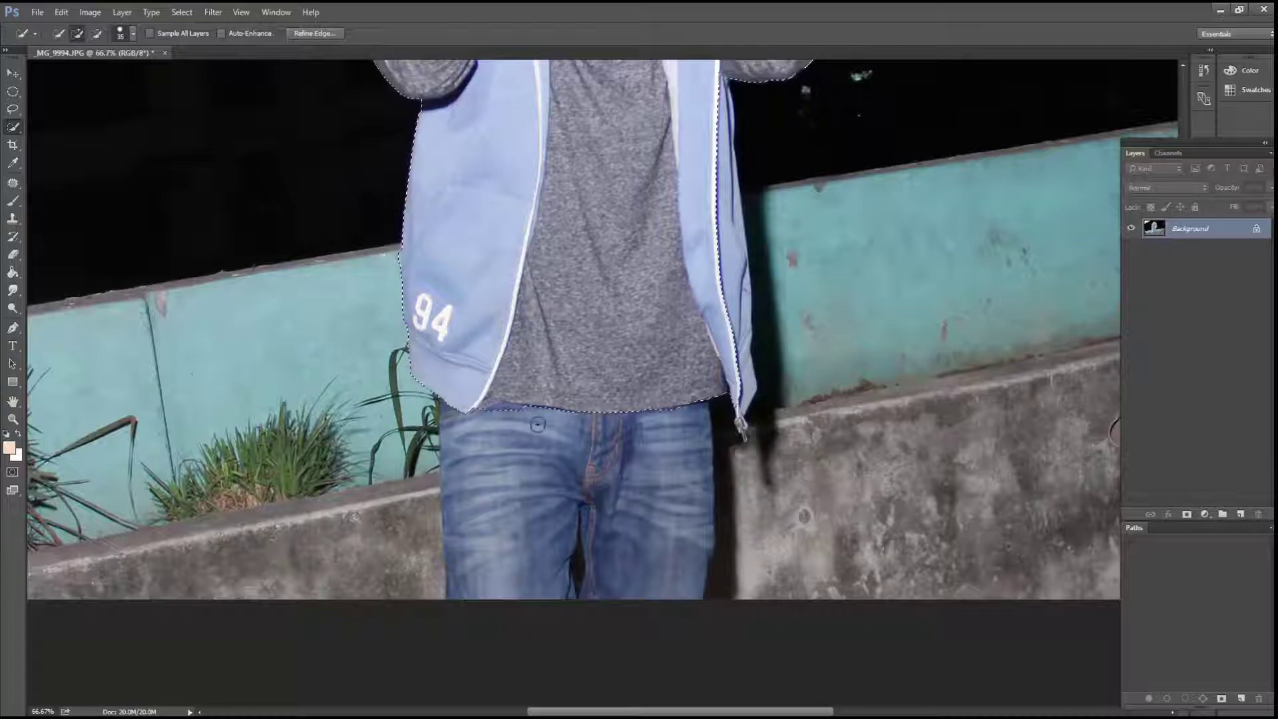
left_click_drag(538, 424, 777, 492)
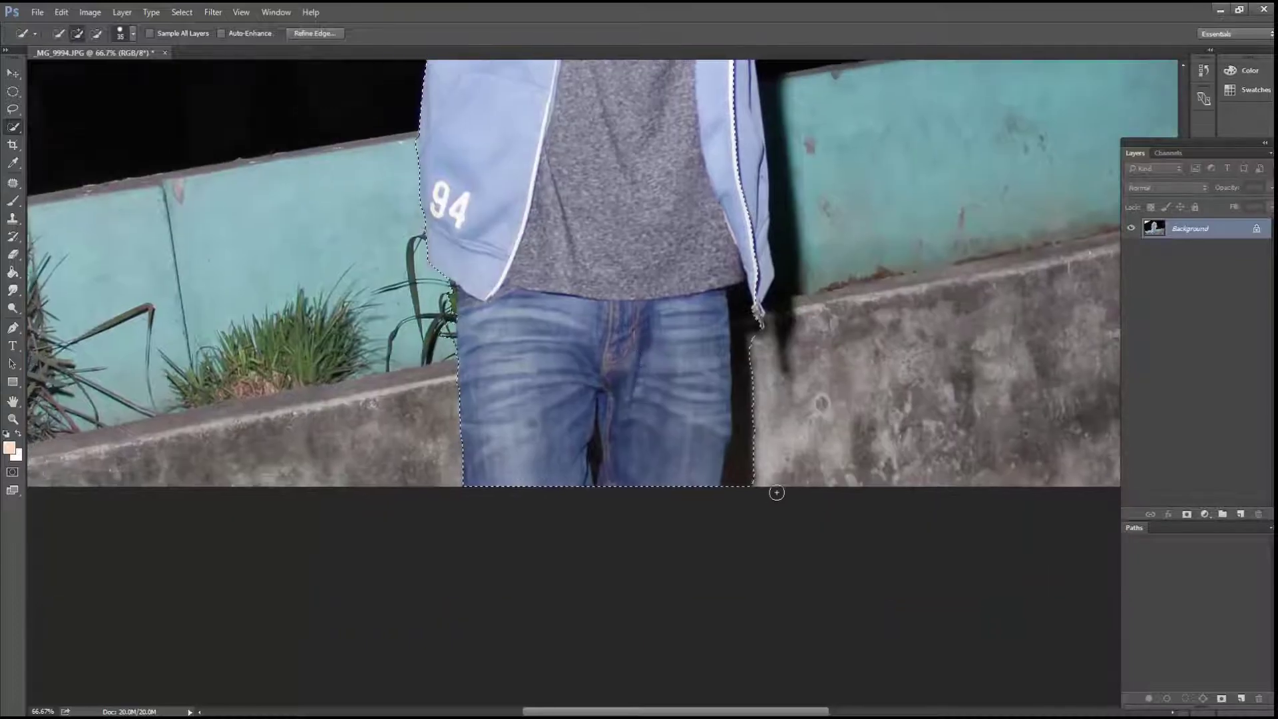
left_click(743, 468, "alt")
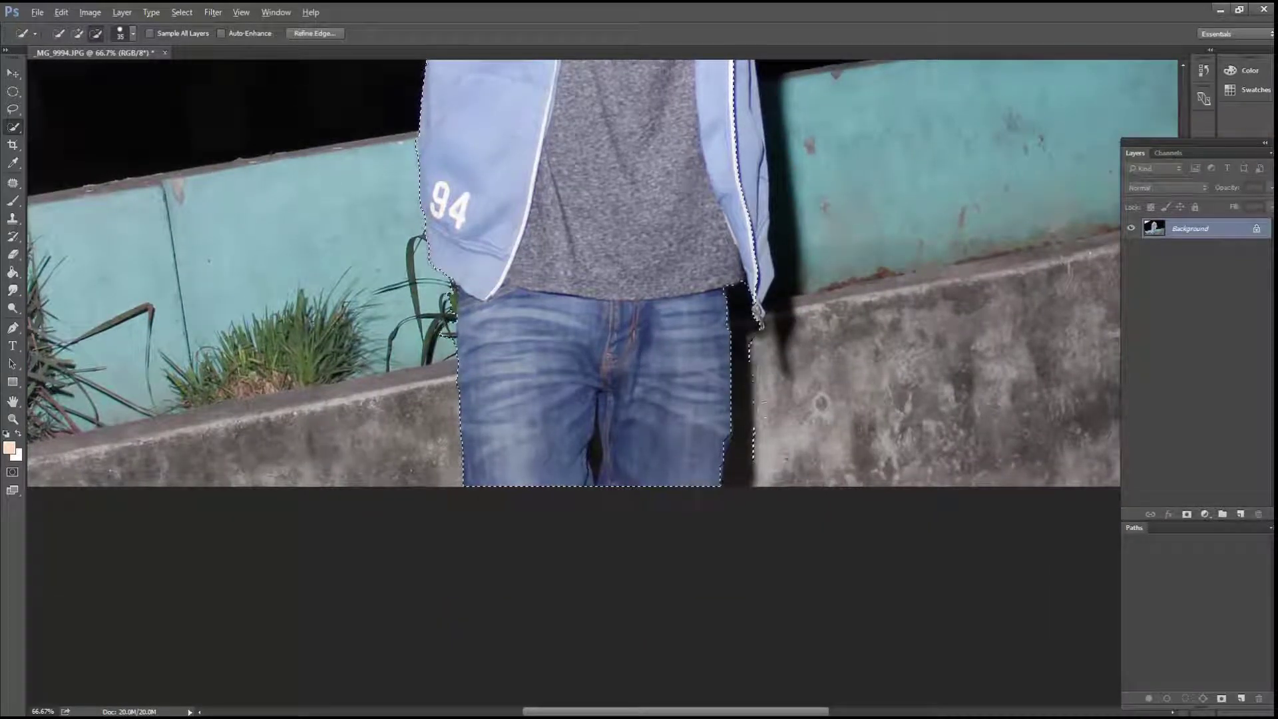
left_click(759, 462, "alt")
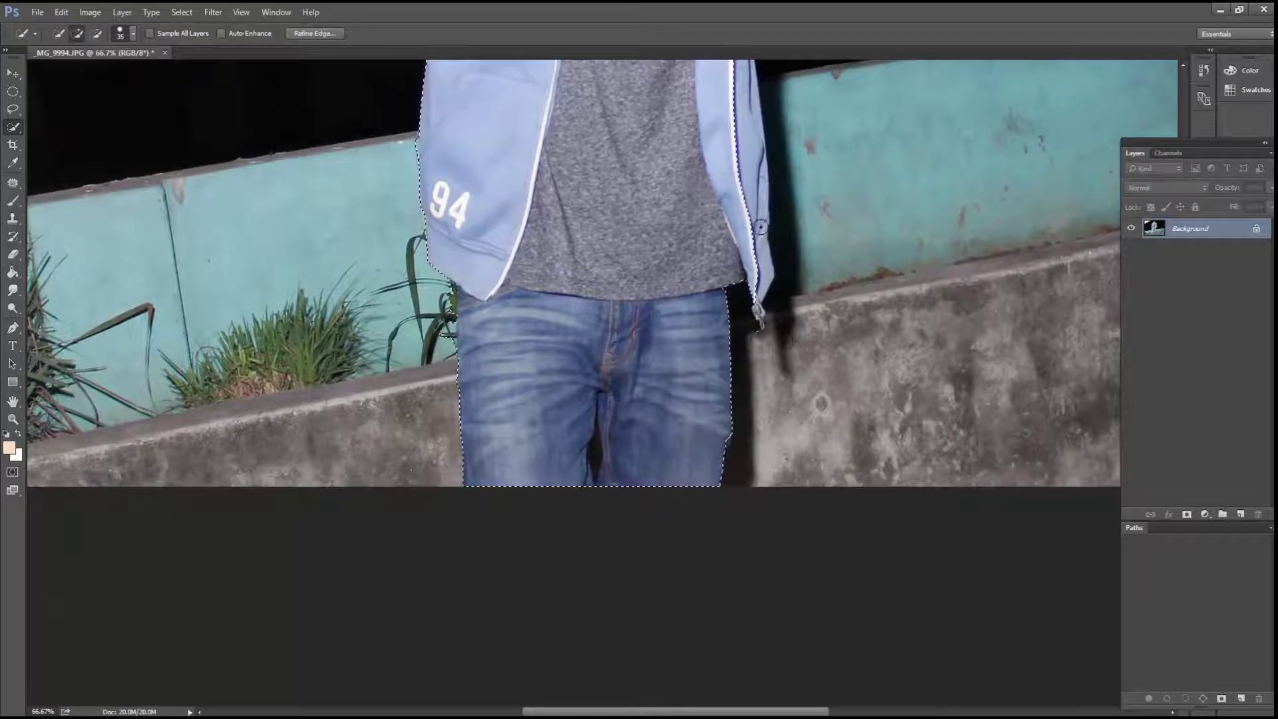
Add the jacket's right edge by the zipper and trim the area beside the plant
left_click_drag(760, 227, 752, 160)
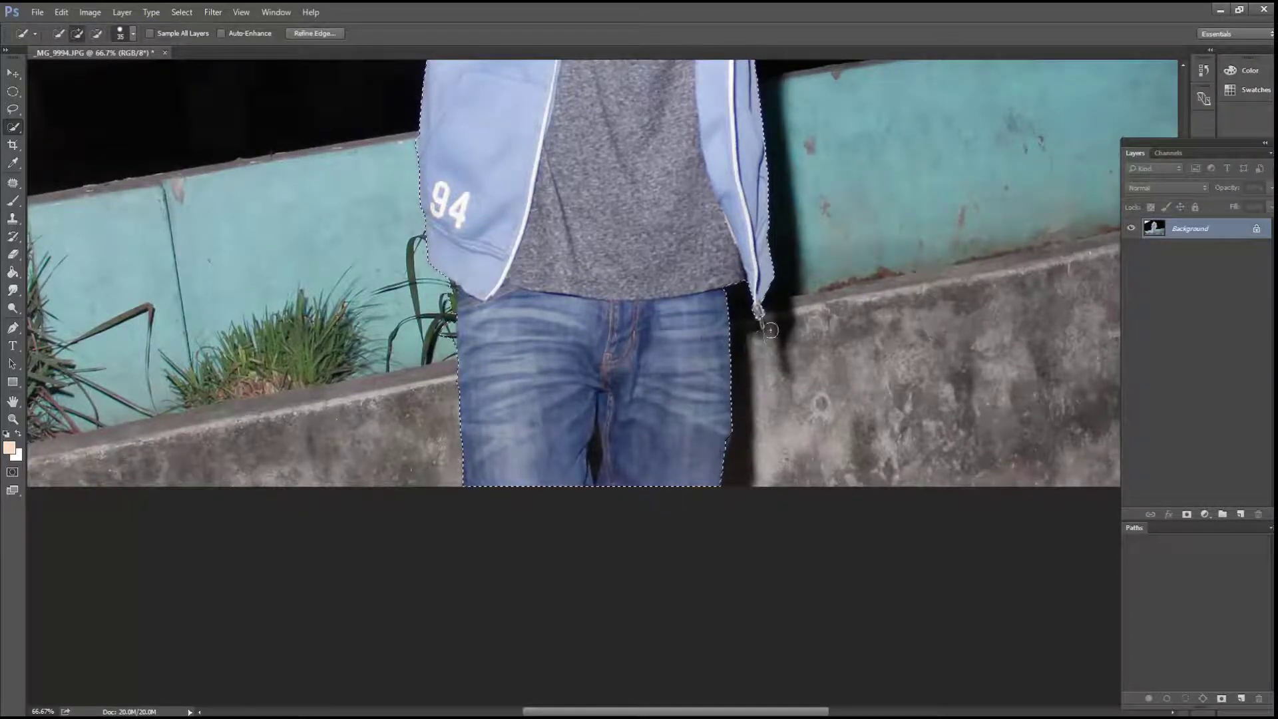
key("alt")
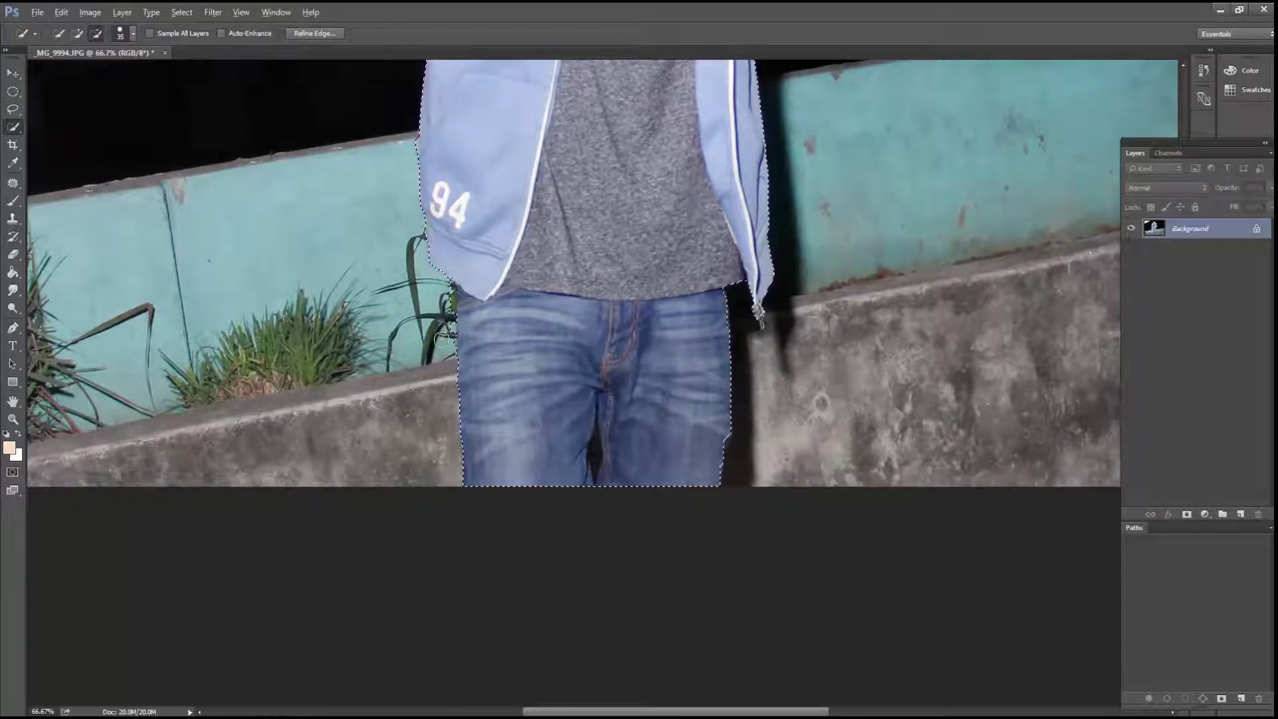
left_click(440, 340, "alt")
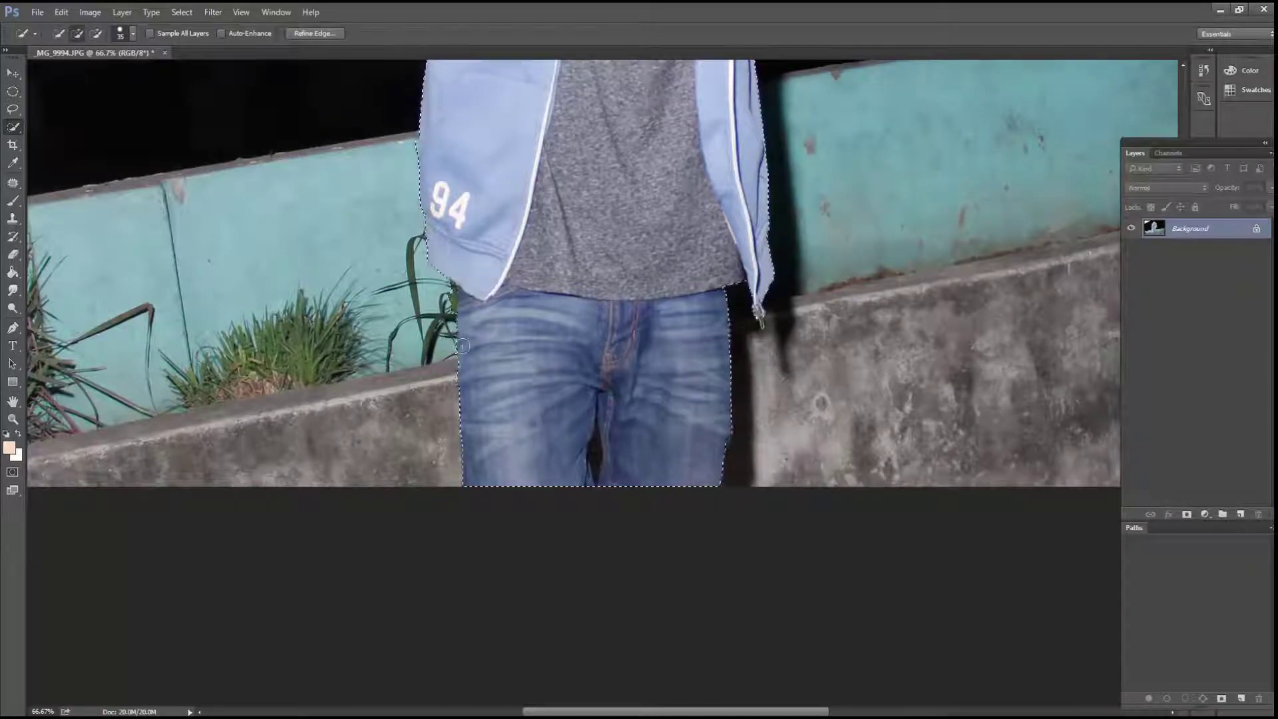
scroll(461, 346, "up", 1)
scroll(461, 346, "up", 1)
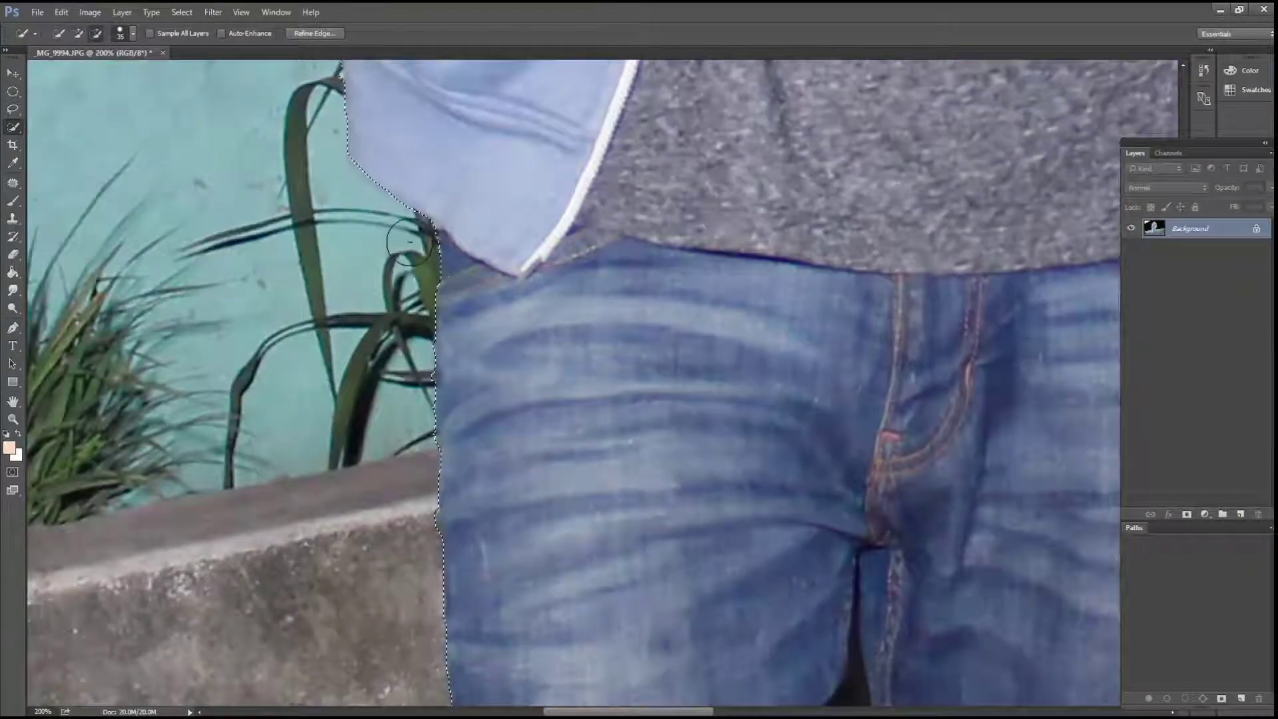
Remove the dark gap between the raised hand and hood, add a hood sliver, then zoom out
scroll(808, 363, "right", 5)
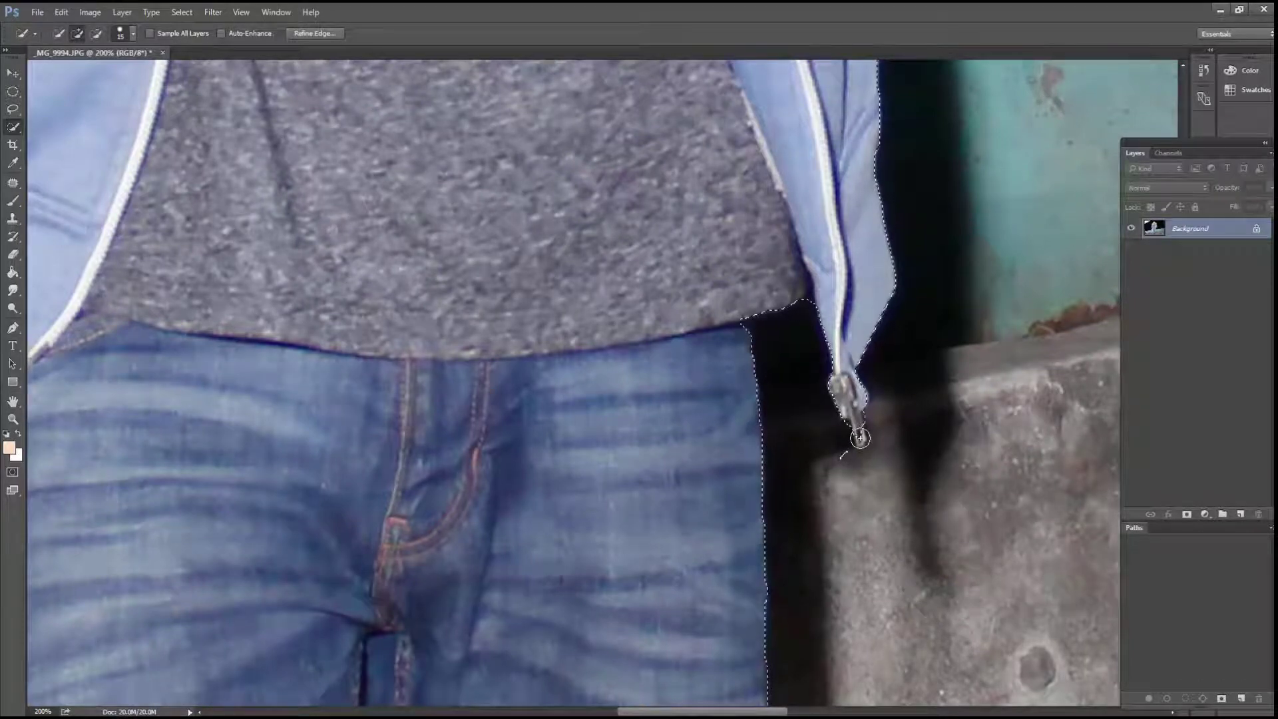
key("super")
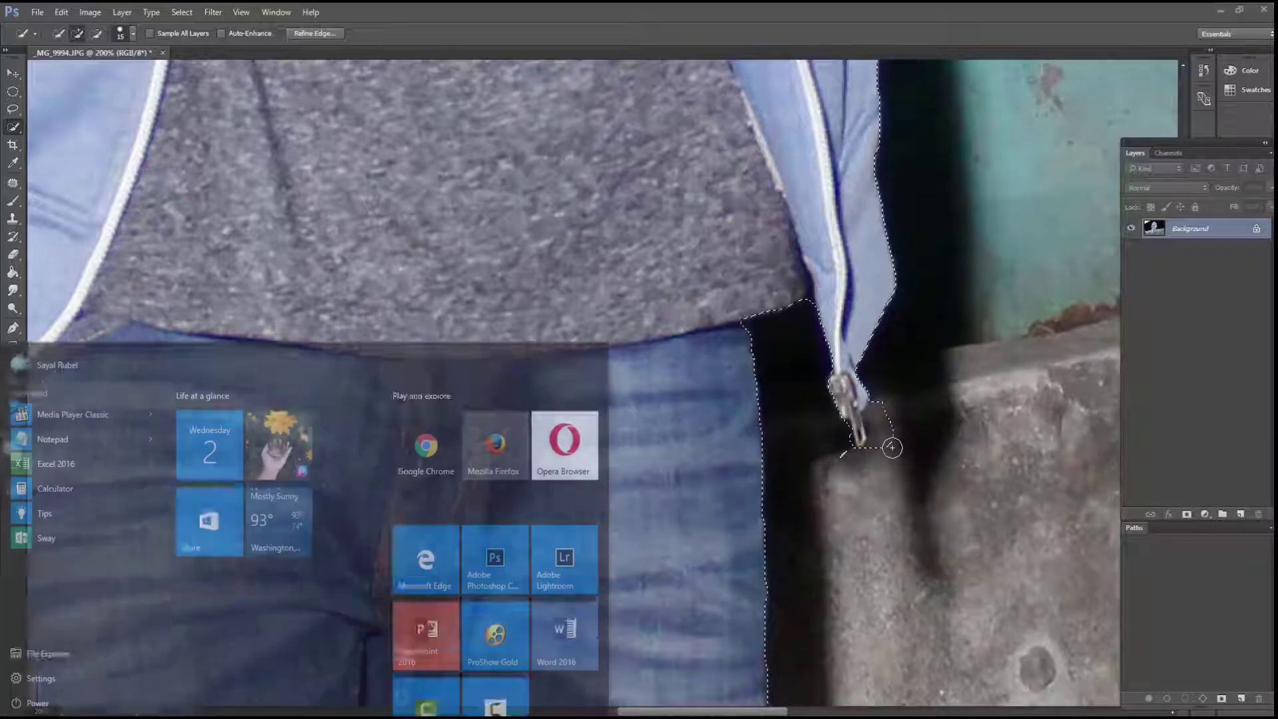
key("super")
key("alt")
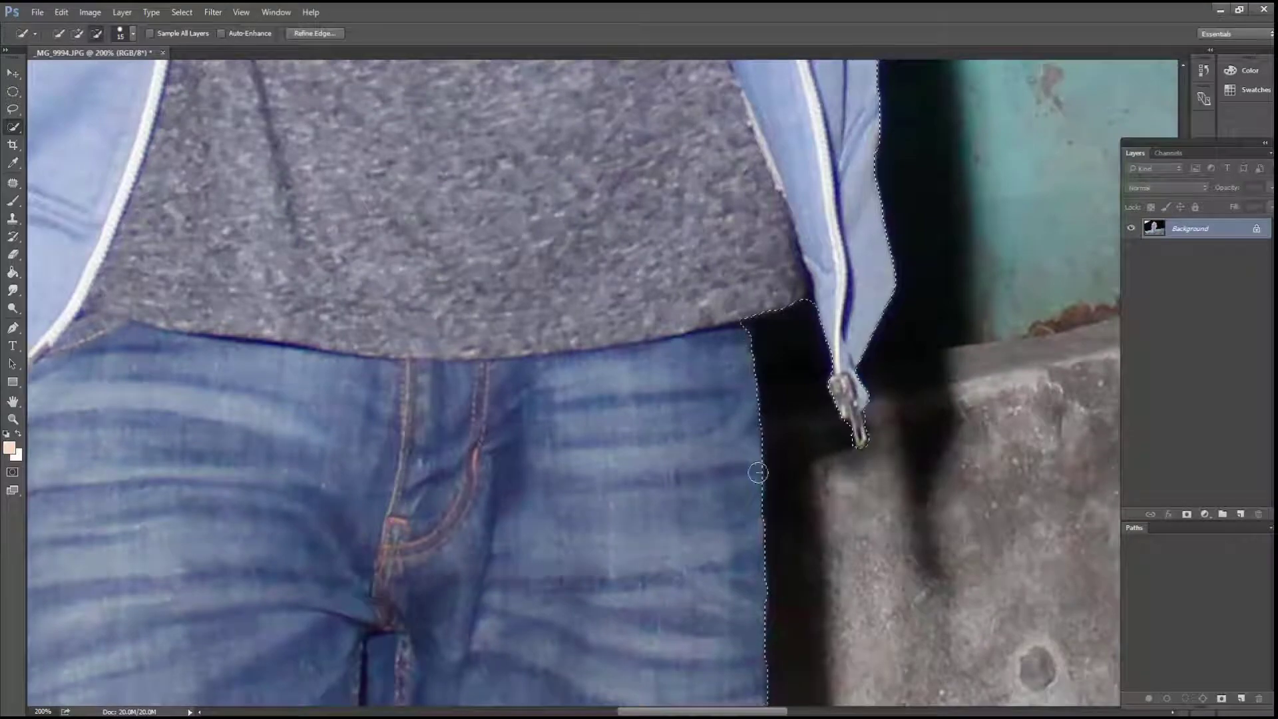
scroll(754, 318, "down", 3)
scroll(666, 340, "up", 3)
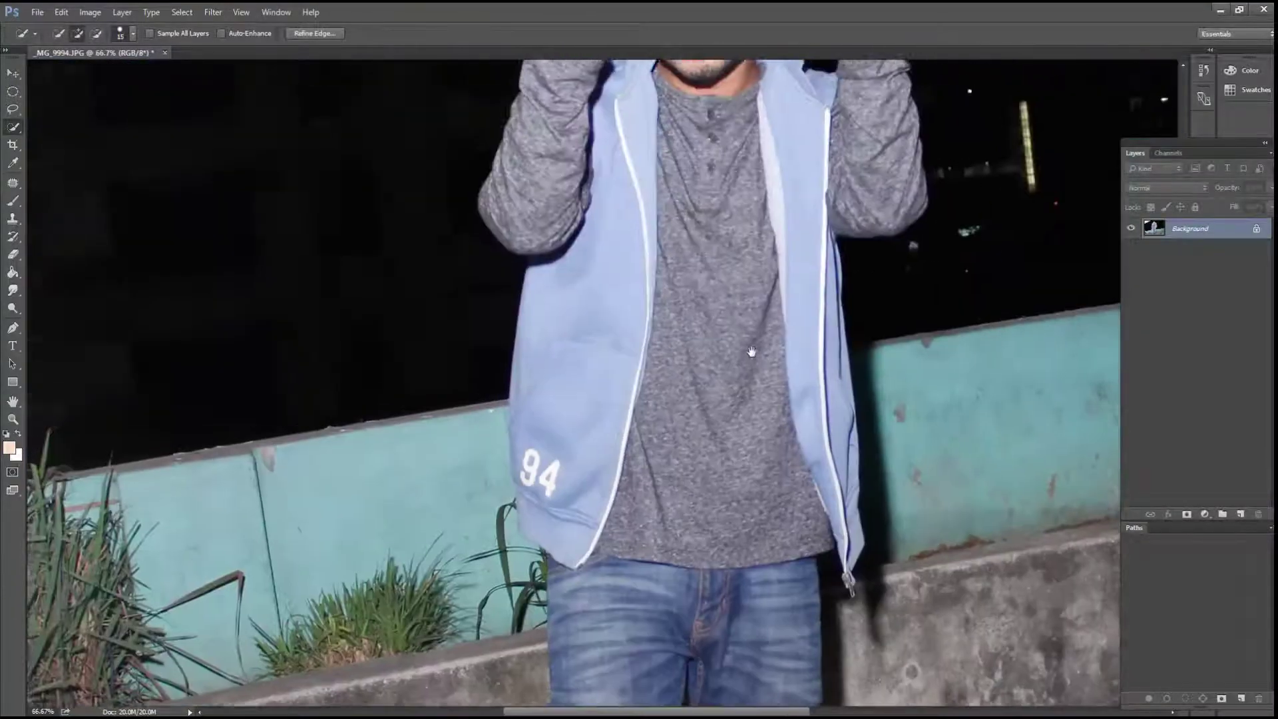
scroll(632, 349, "up", 3)
scroll(613, 354, "up", 2)
scroll(613, 354, "up", 3)
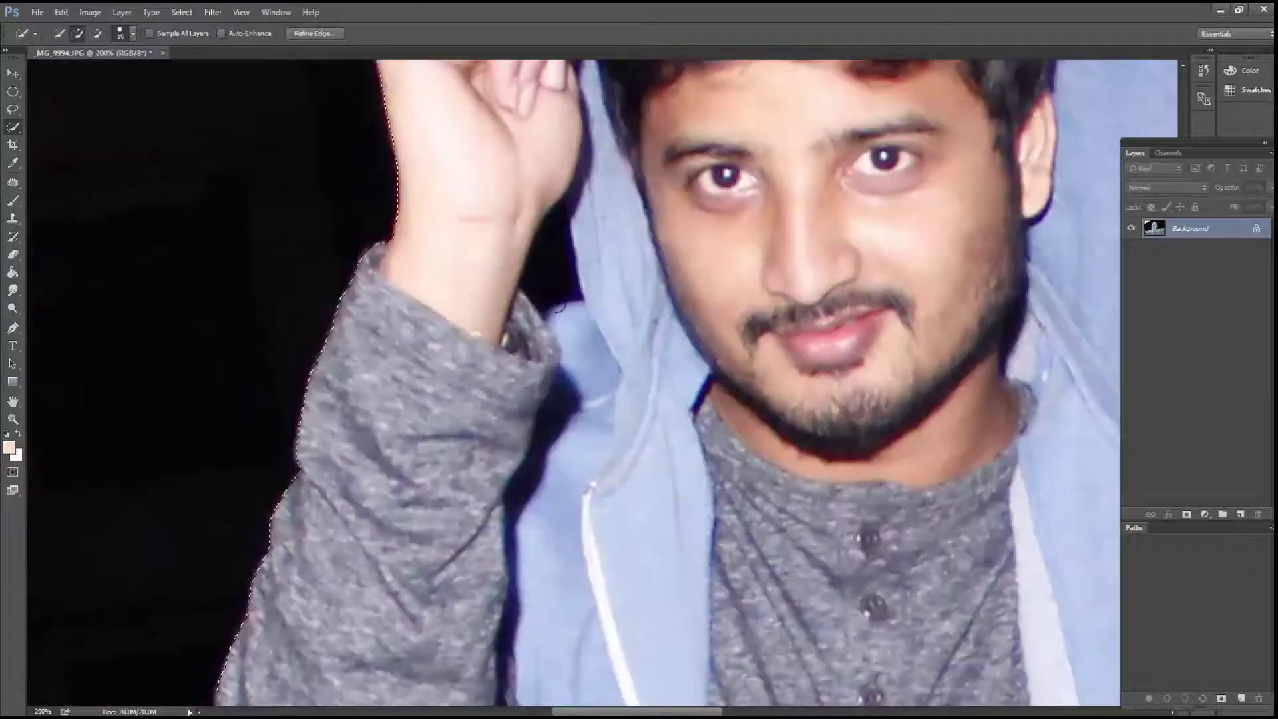
left_click_drag(541, 269, 570, 318)
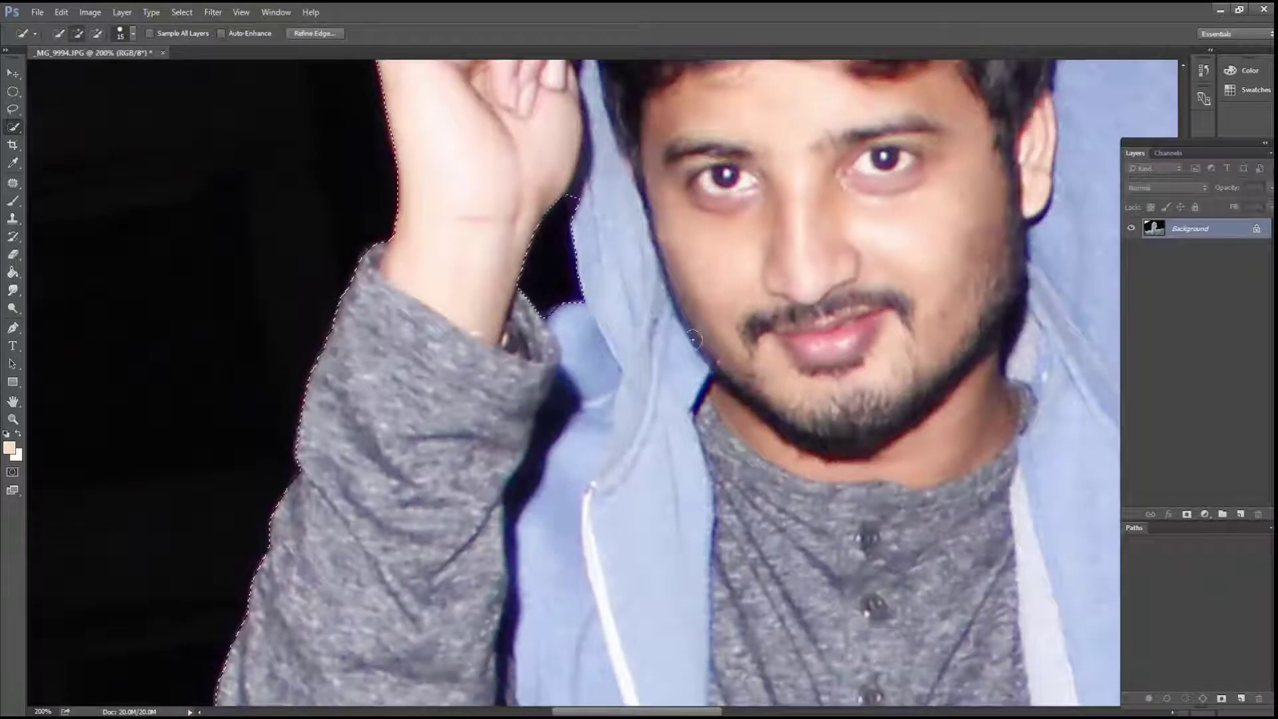
left_click(587, 215)
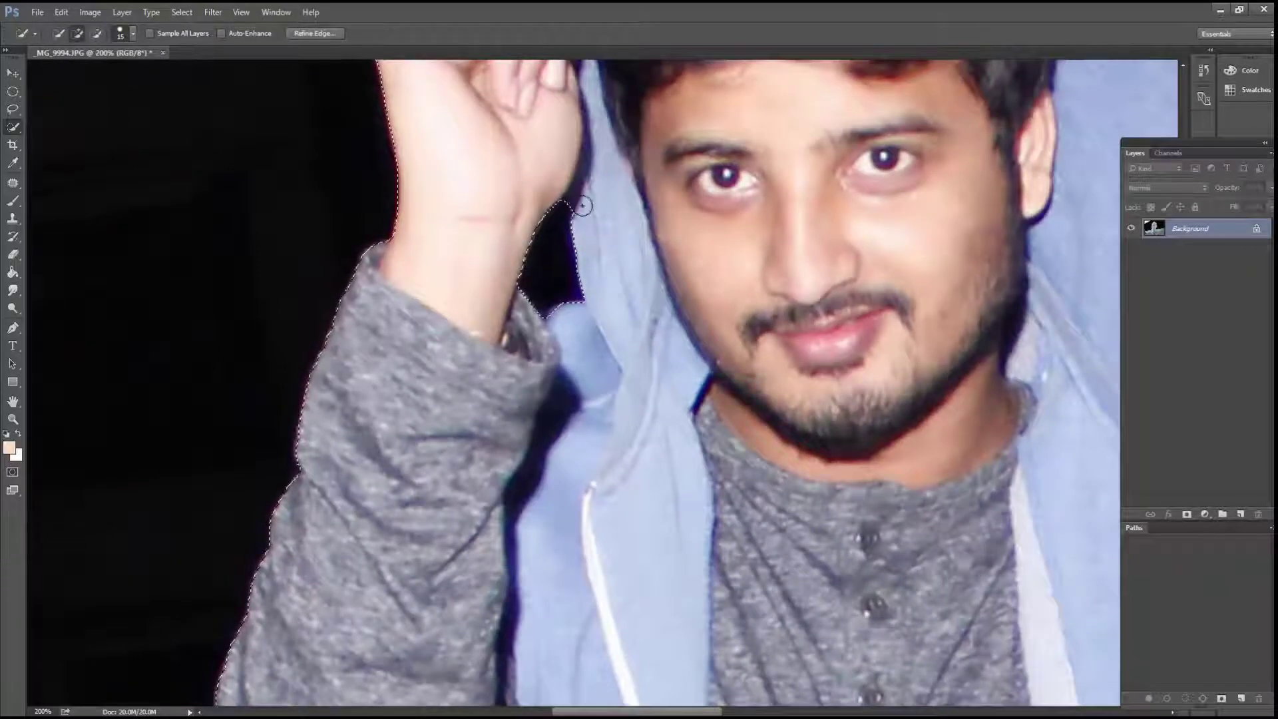
scroll(650, 338, "down", 2)
scroll(650, 338, "down", 1)
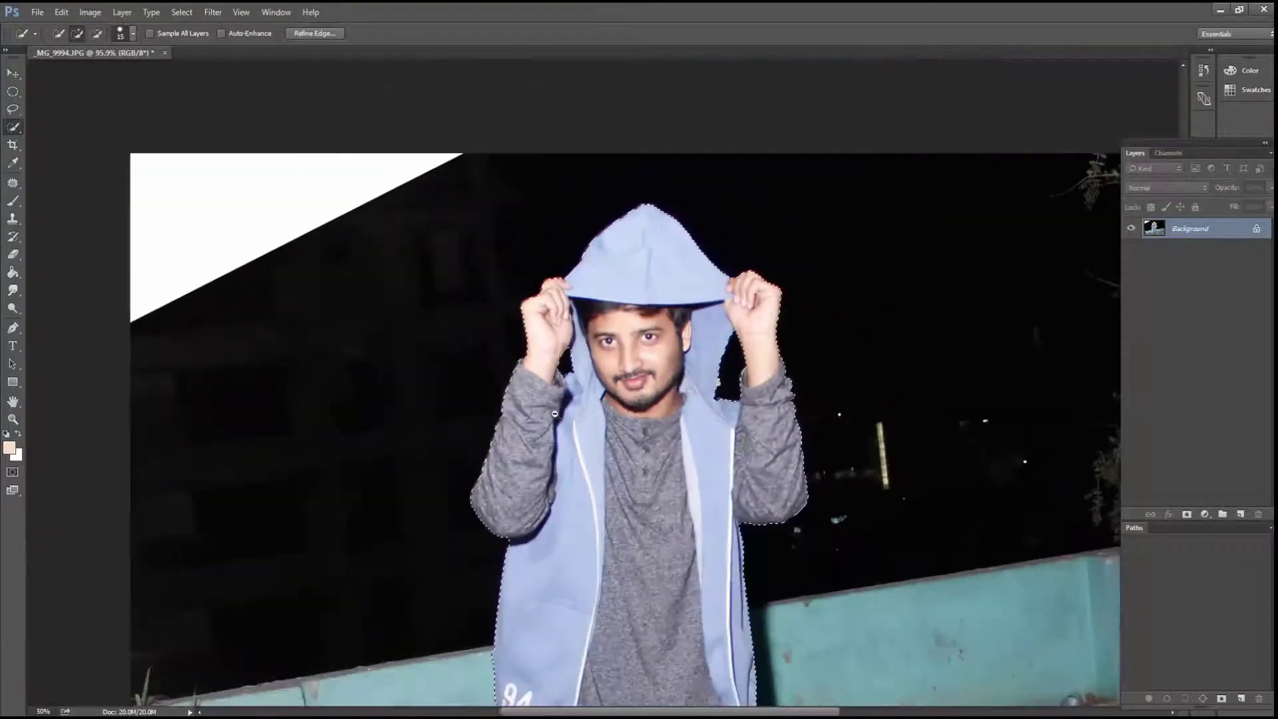
scroll(651, 337, "down", 2)
scroll(651, 337, "down", 1)
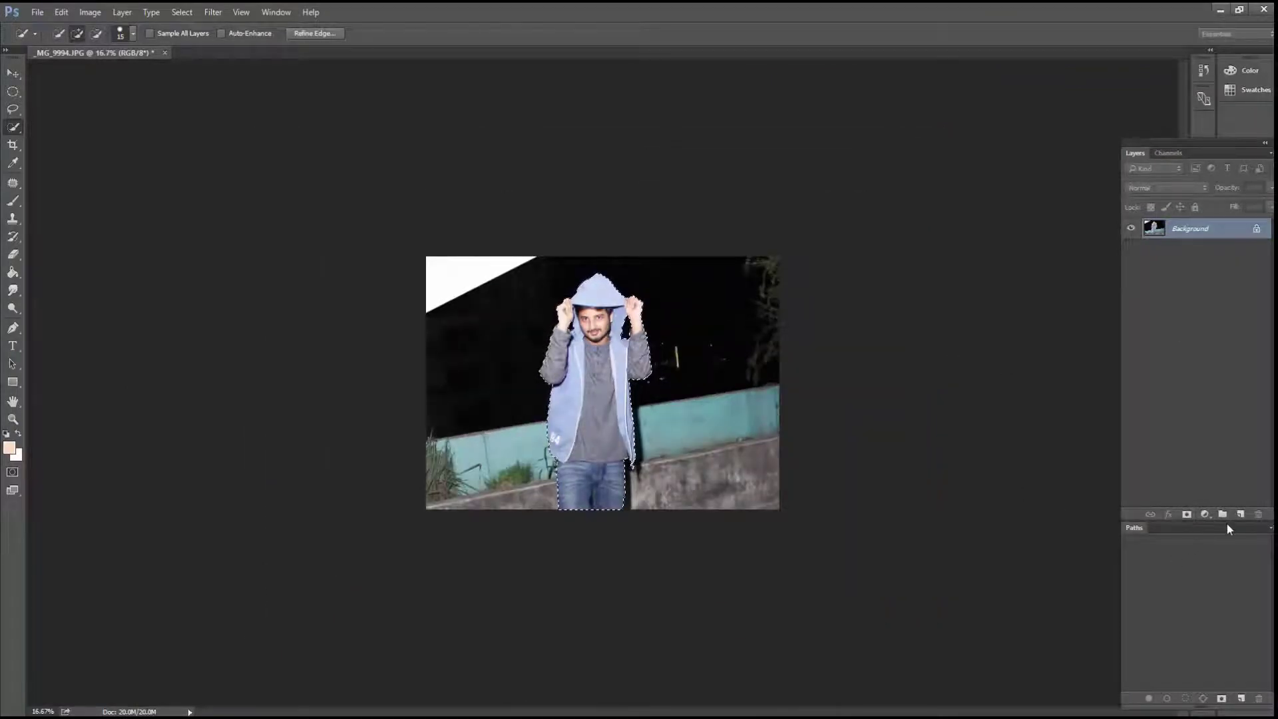
left_click(1186, 514)
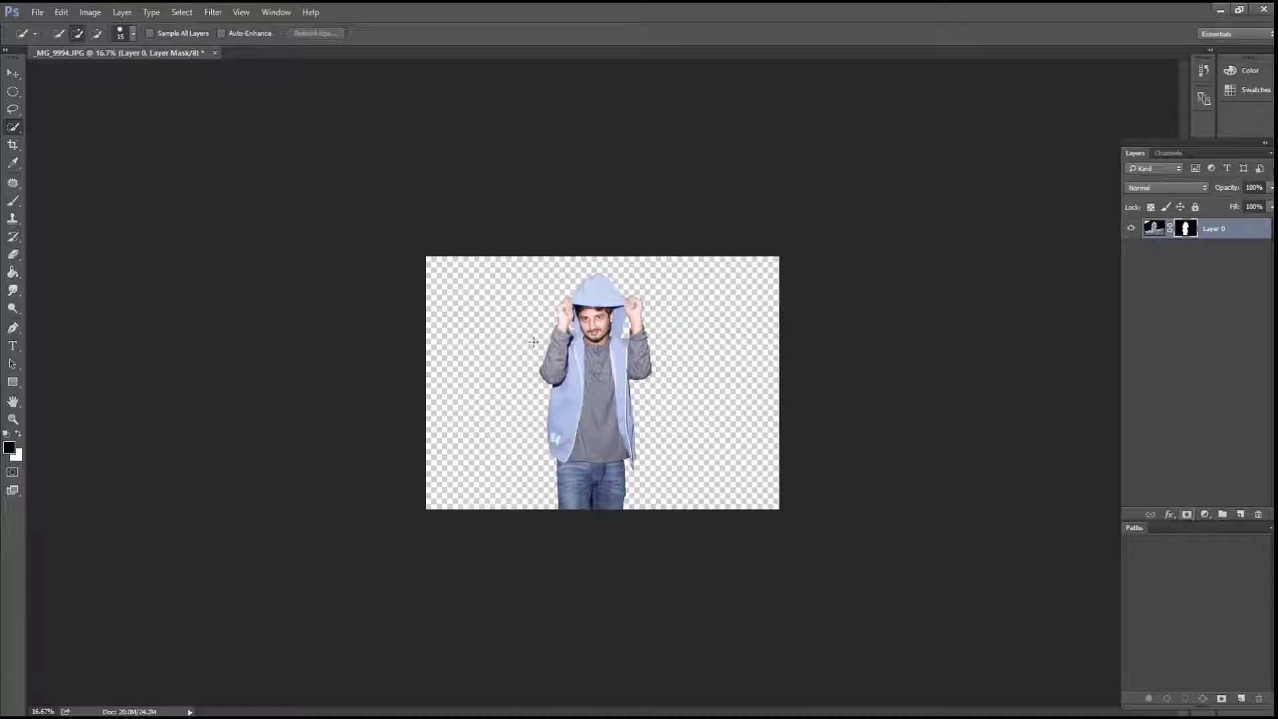
left_click(599, 299, "ctrl")
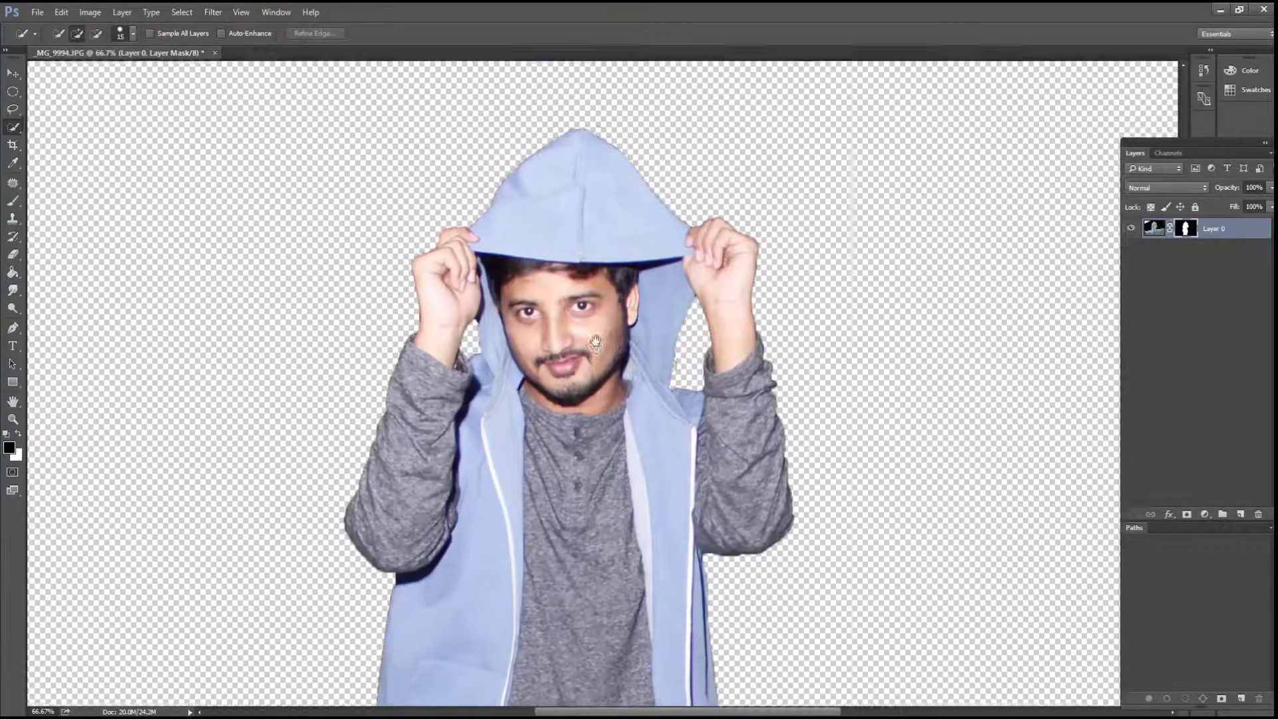
left_click_drag(602, 279, 605, 342)
left_click(584, 280, "ctrl+alt")
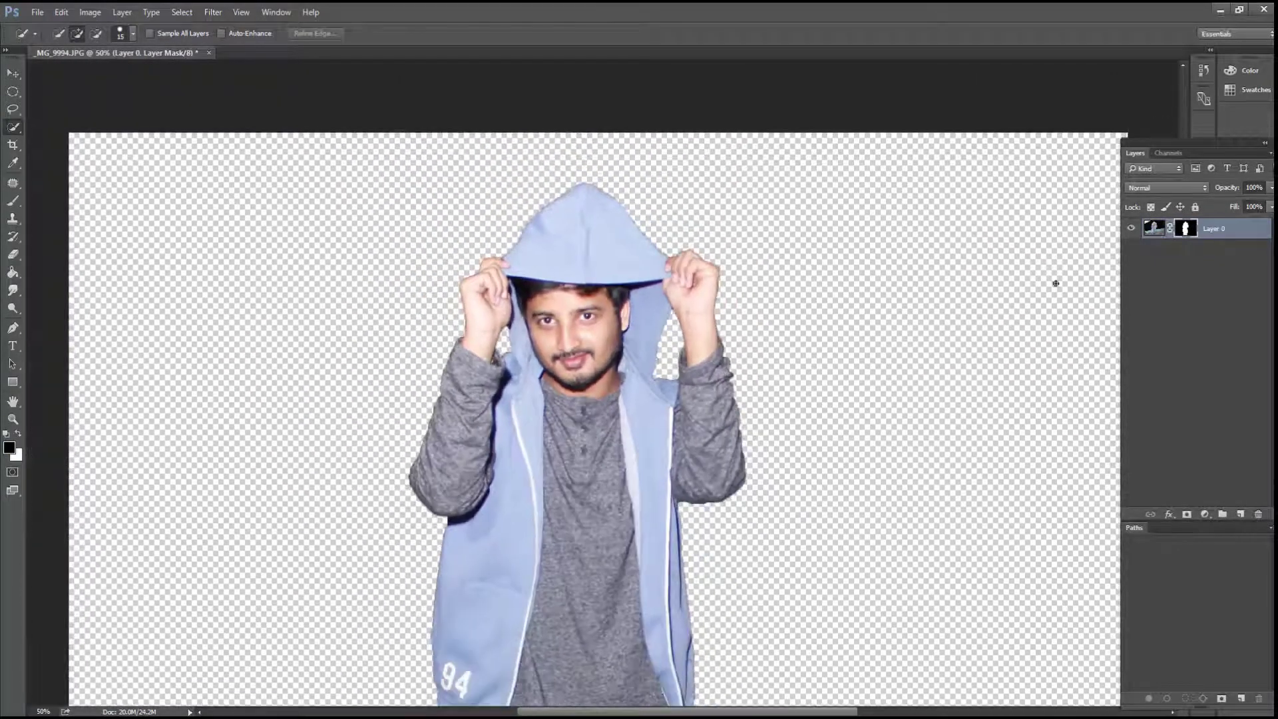
left_click(1190, 232, "ctrl")
left_click(325, 38)
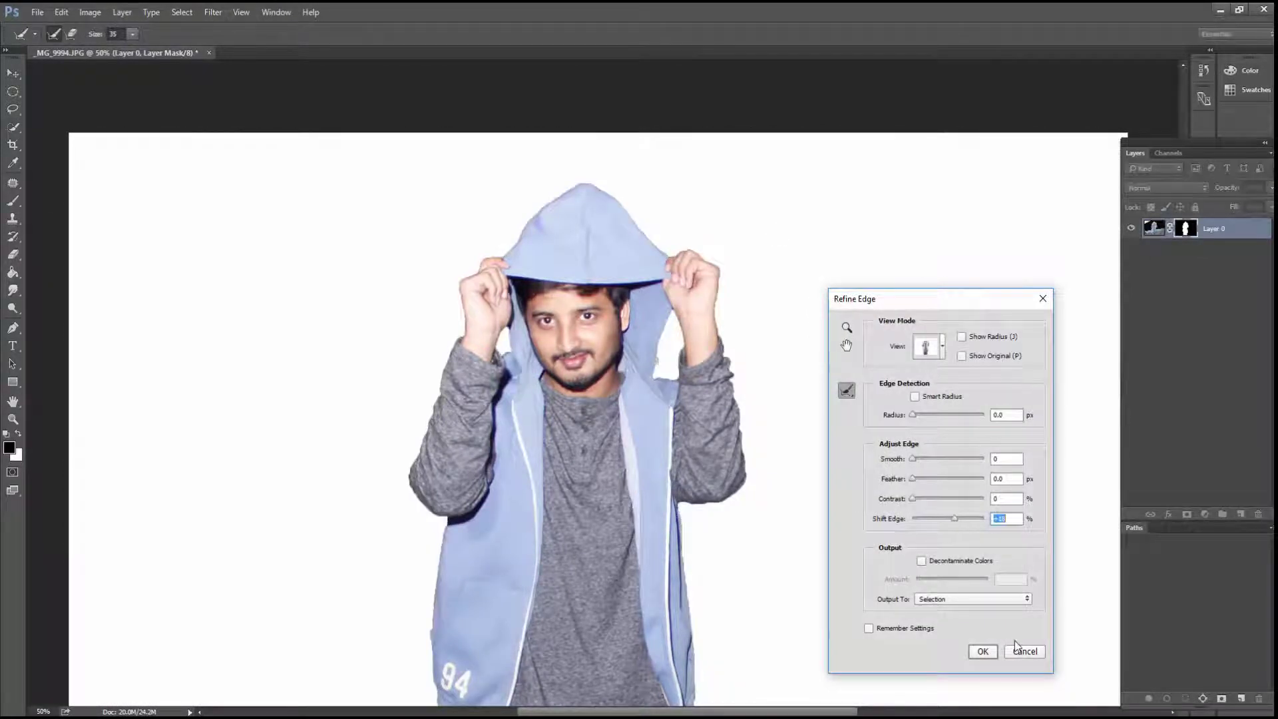
left_click(982, 651)
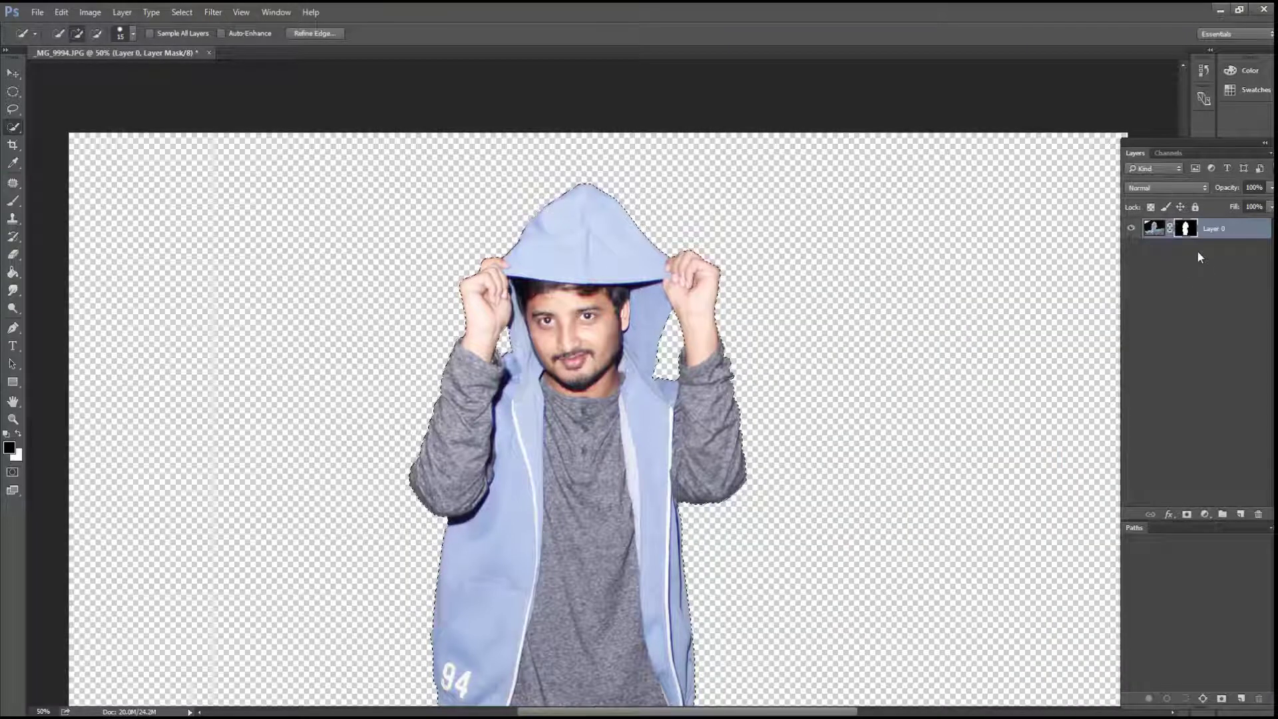
left_click(182, 12)
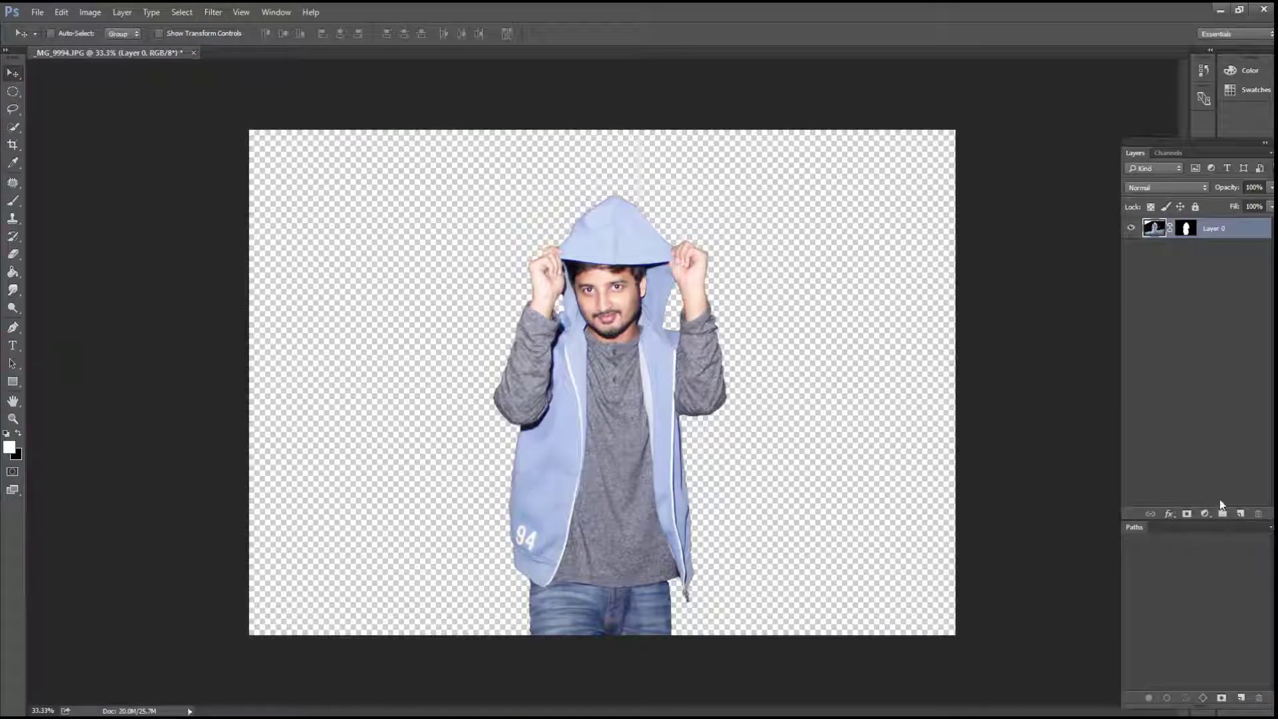
Add a new layer beneath the man and fill it with dark grey using the Paint Bucket
left_click(1242, 514)
left_click_drag(1157, 238, 1161, 263)
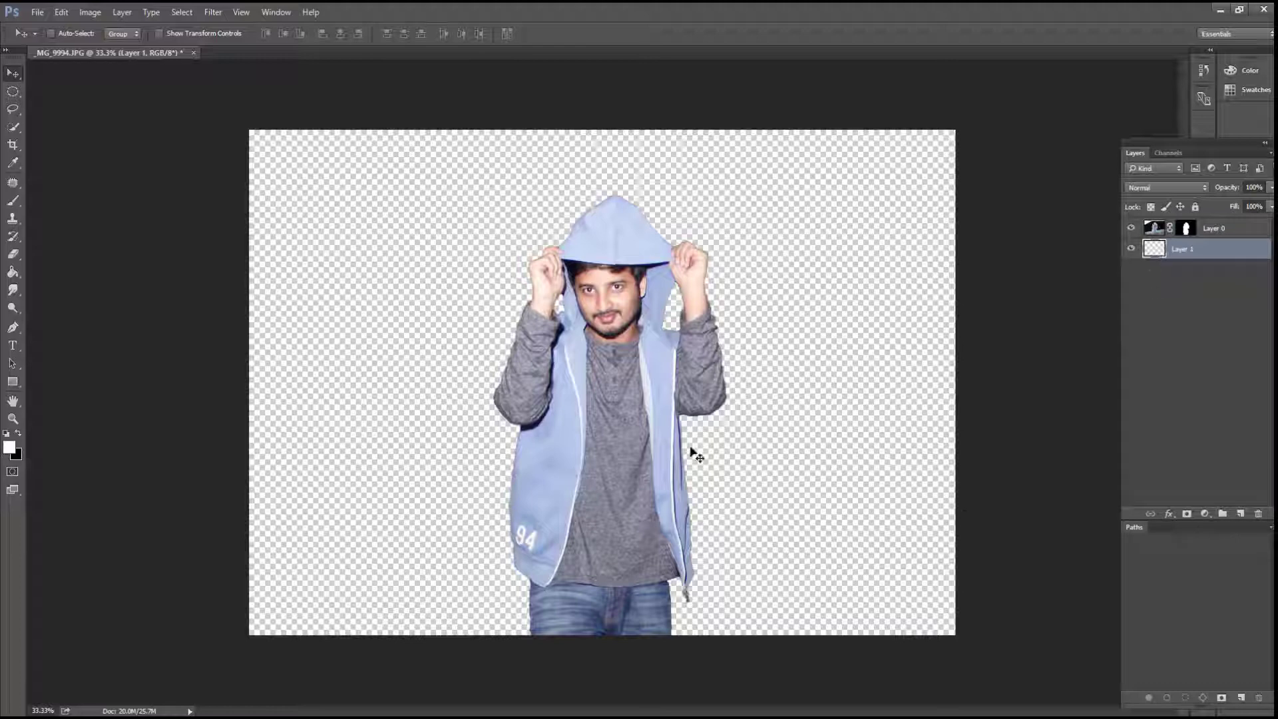
left_click(13, 291)
left_click(9, 447)
left_click(734, 406)
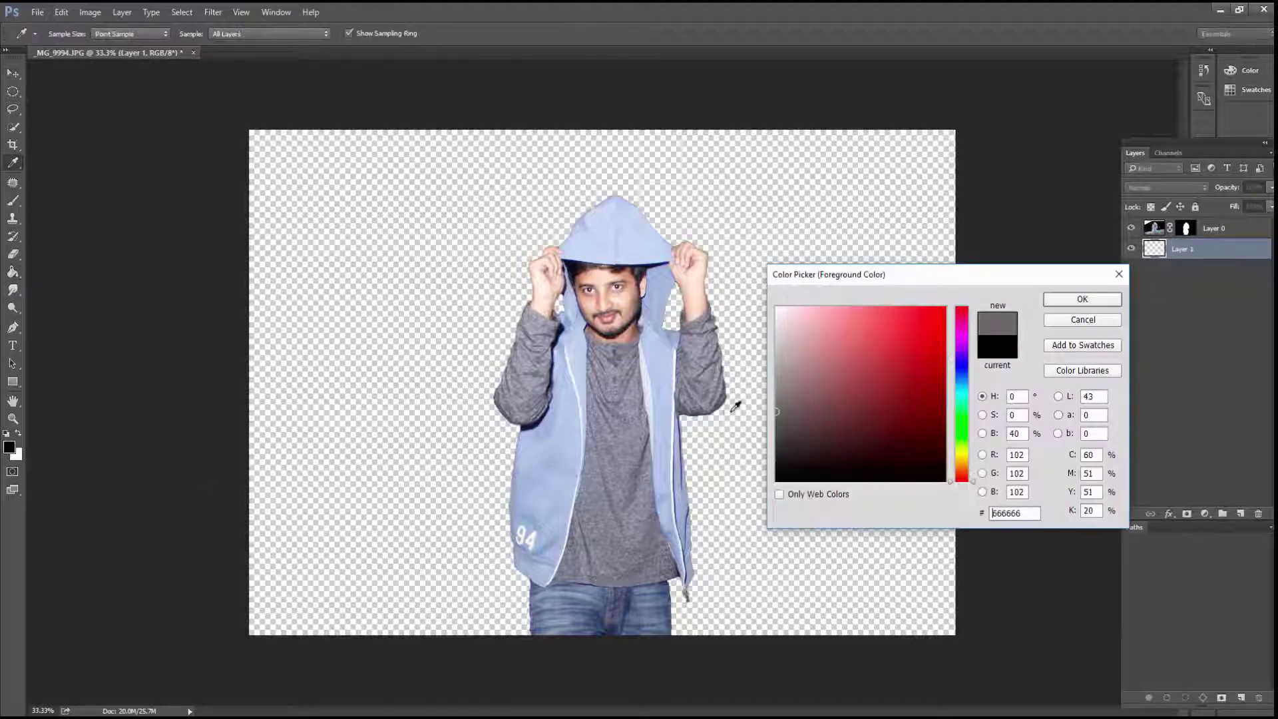
left_click(750, 425)
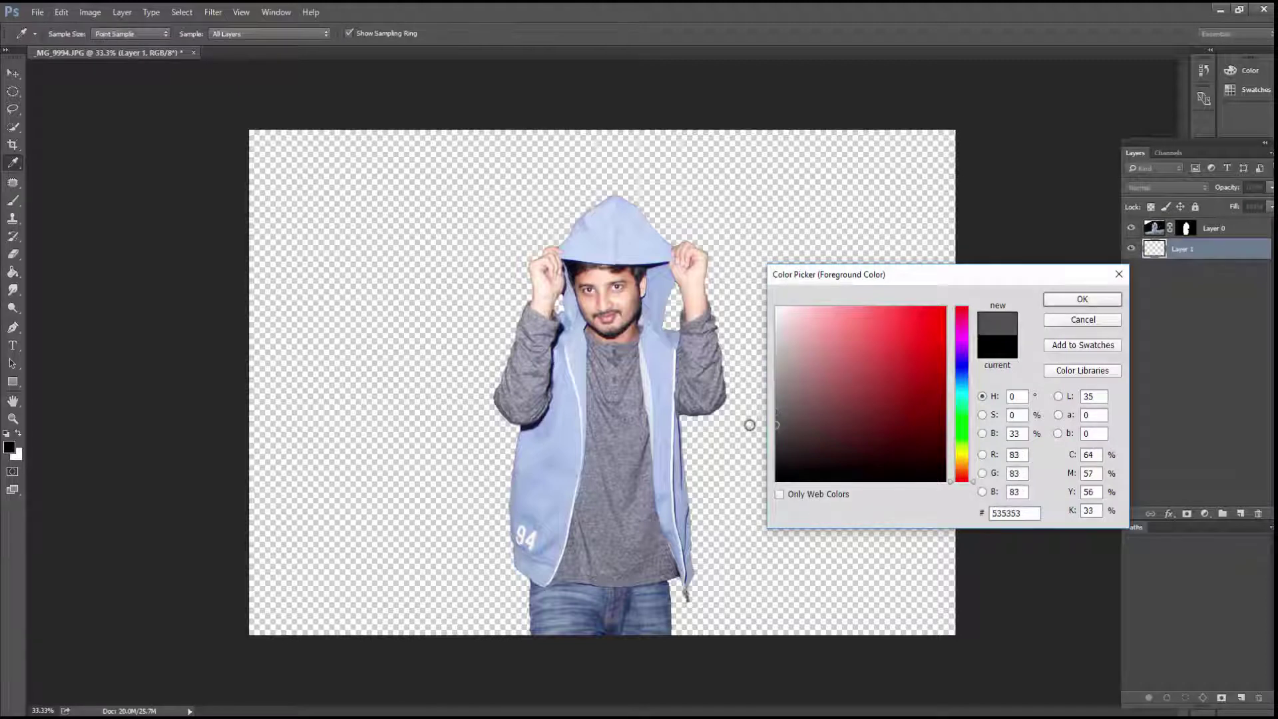
left_click(1083, 300)
left_click(898, 338)
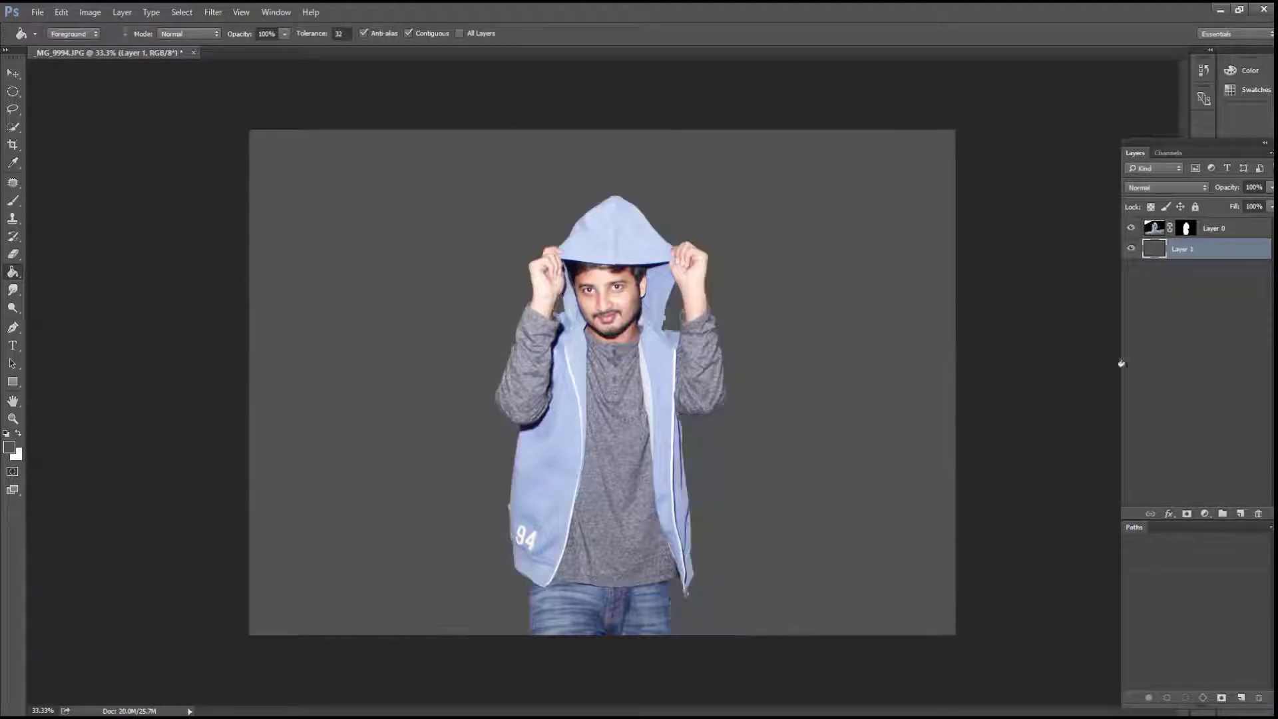
Enable Gradient Overlay in the background layer's Blending Options and adjust its angle and scale
right_click(1225, 252)
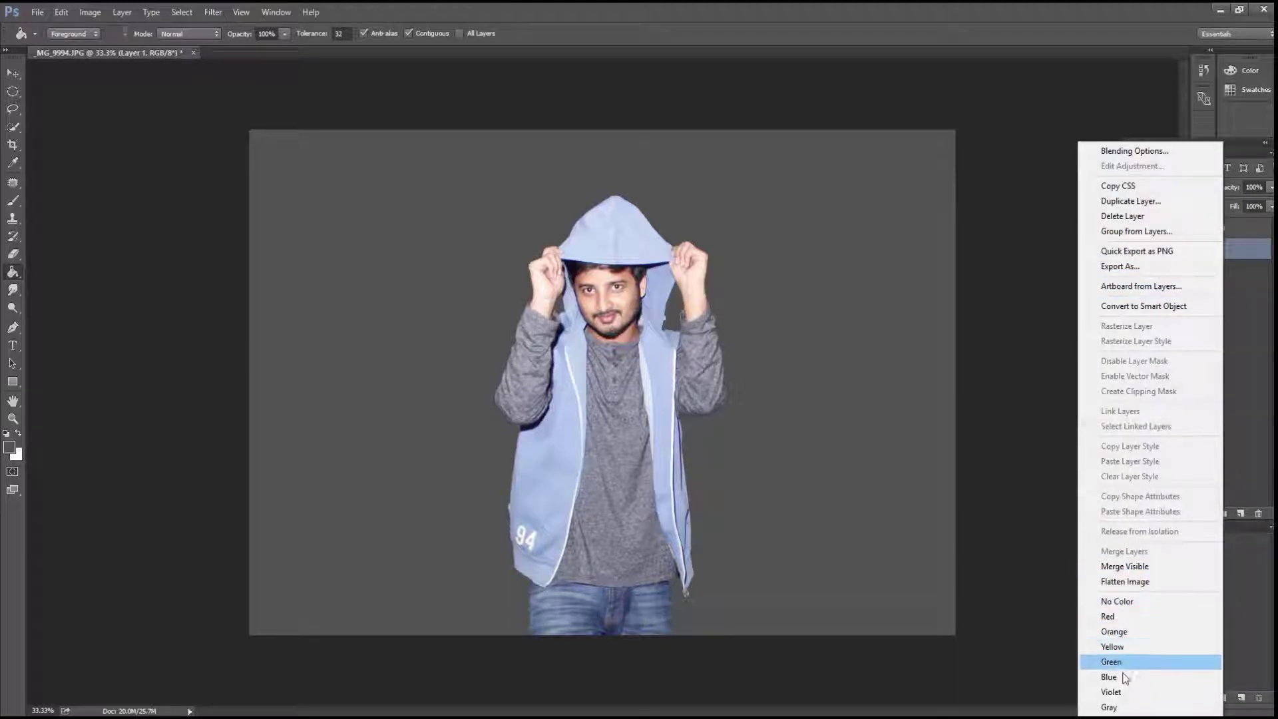
left_click(1134, 150)
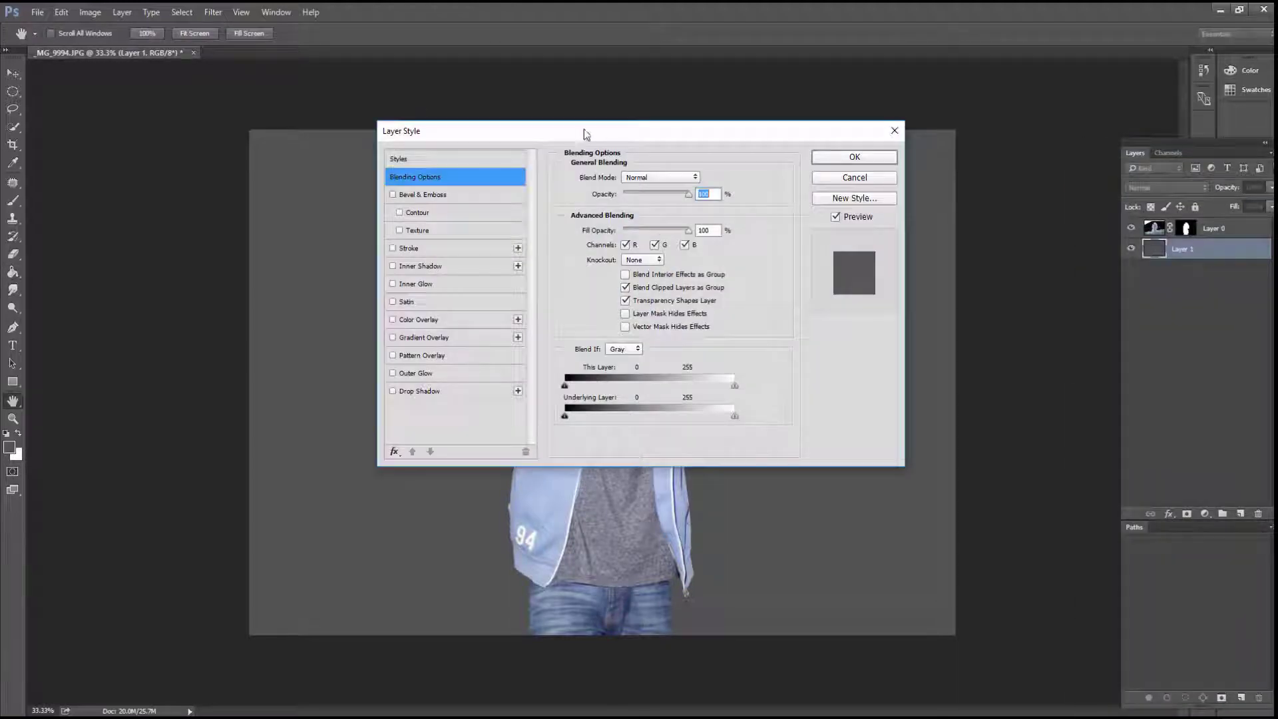
left_click_drag(584, 131, 804, 185)
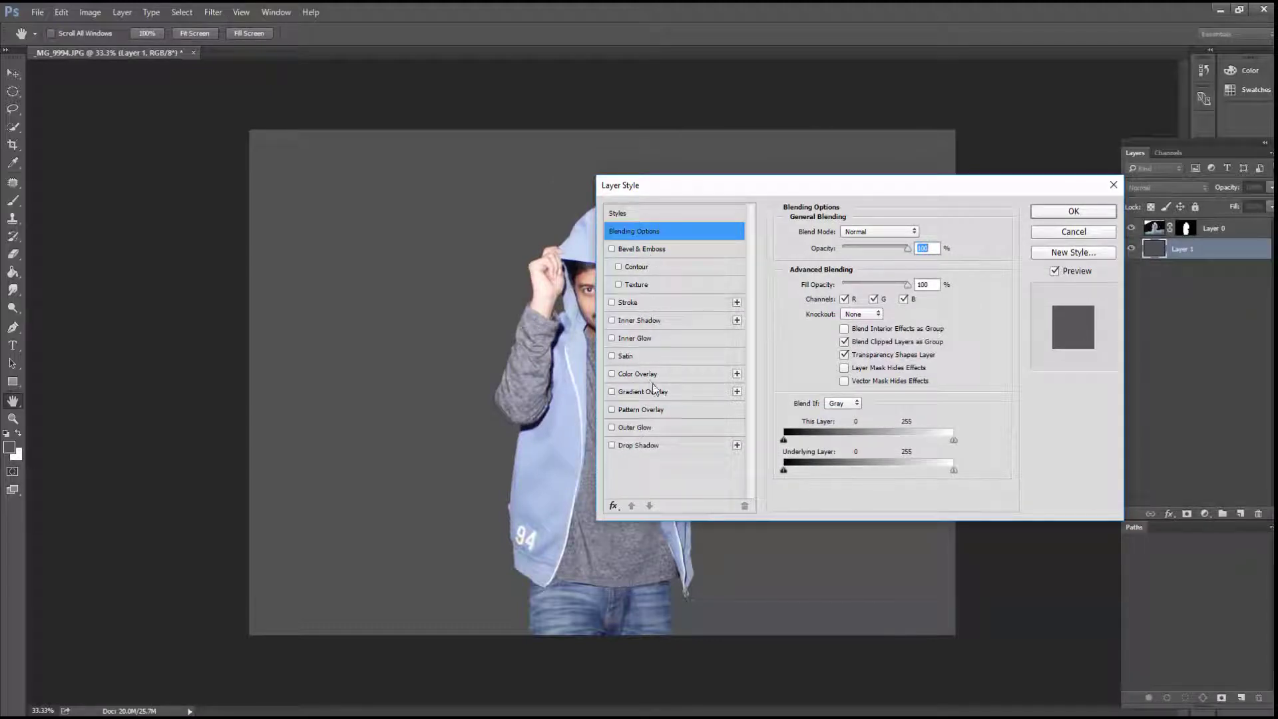
left_click(676, 395)
left_click_drag(822, 175, 1026, 265)
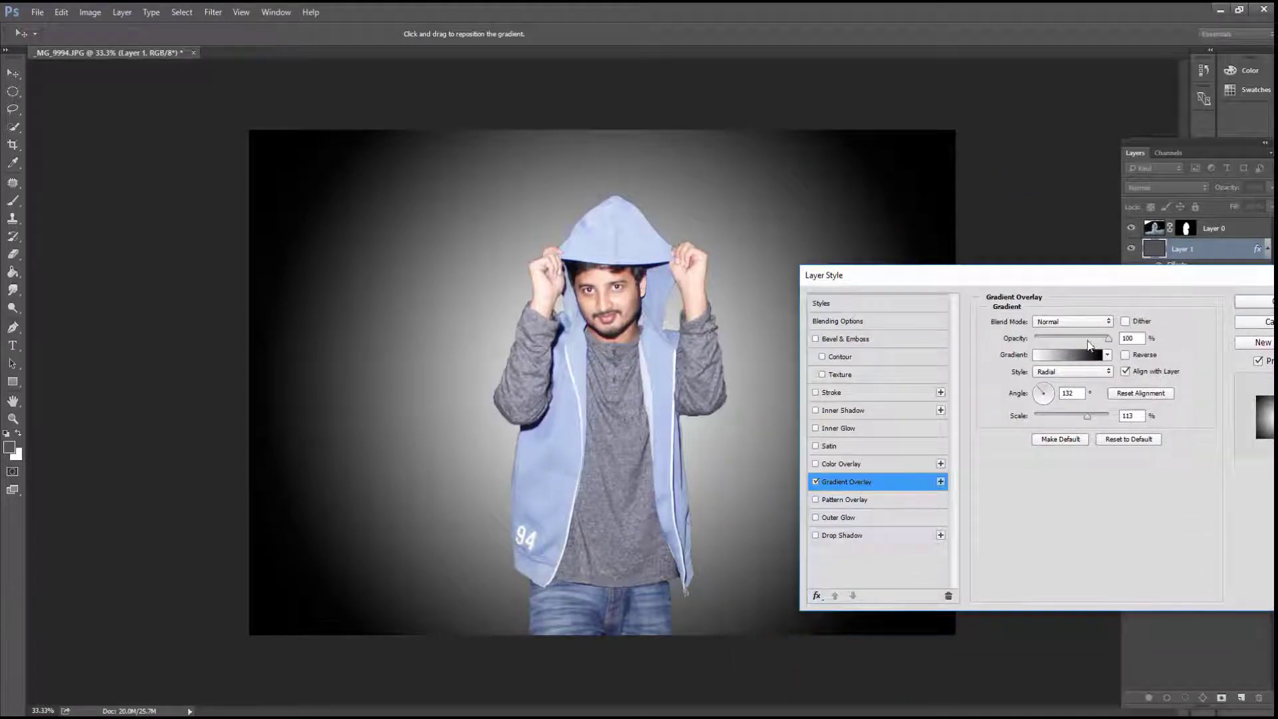
left_click_drag(1116, 284, 1040, 158)
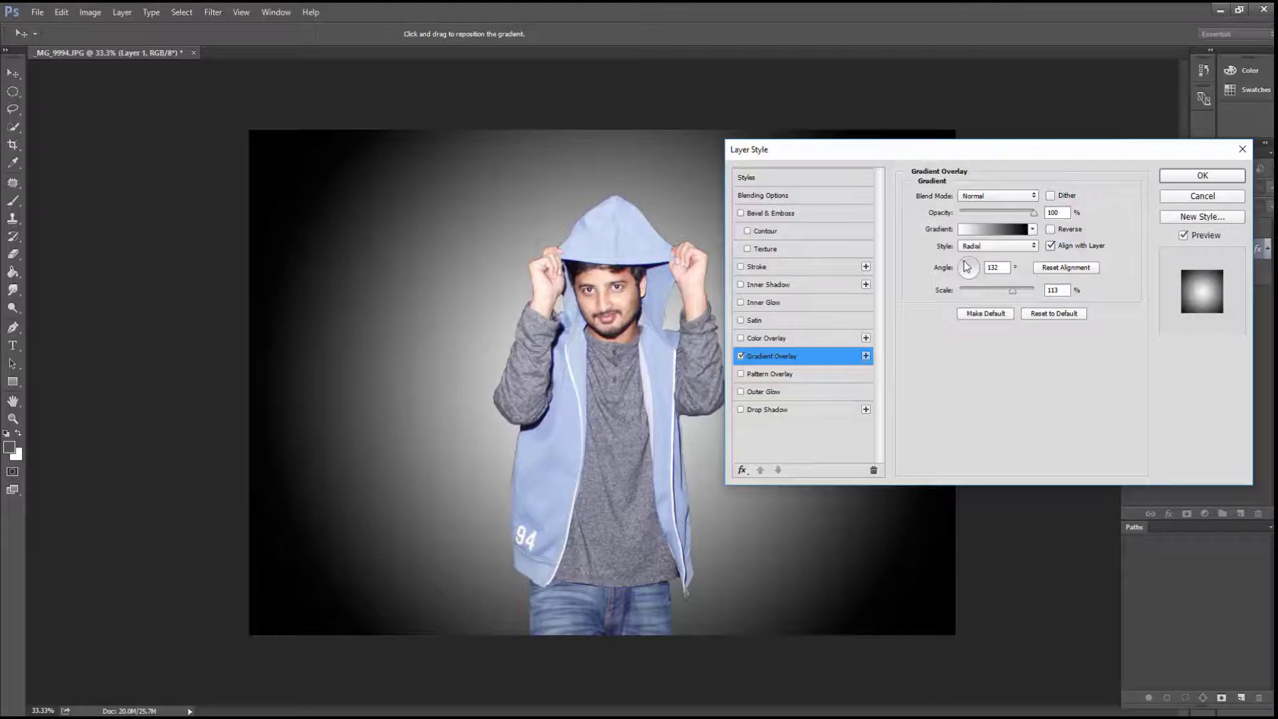
left_click(966, 267)
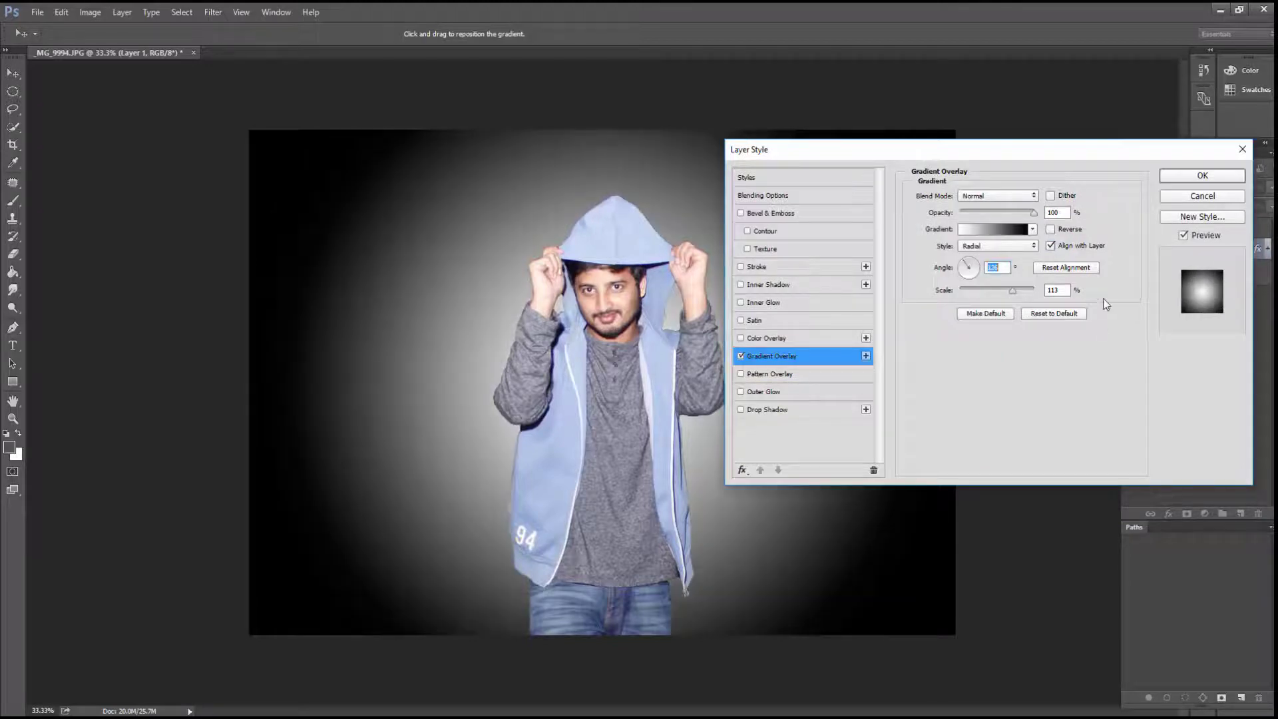
left_click_drag(1017, 295, 1020, 290)
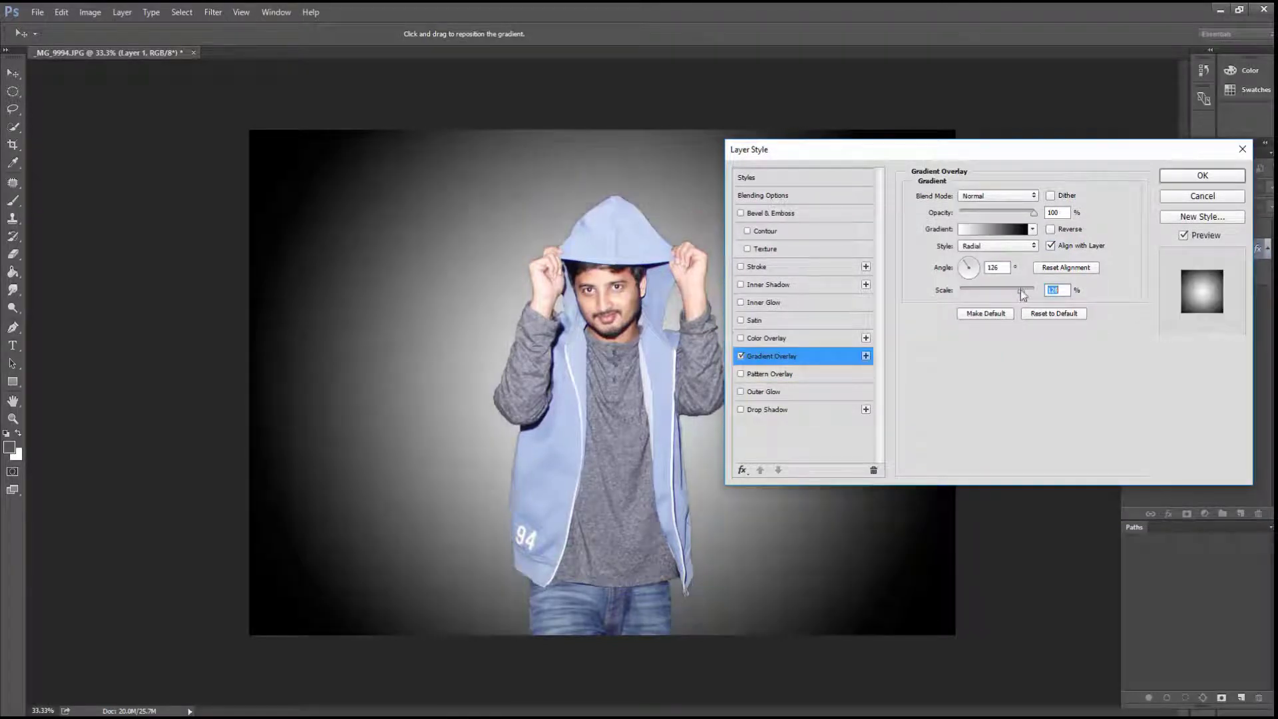
Use the black-to-white preset as a reversed radial gradient so the centre glows
left_click(1033, 230)
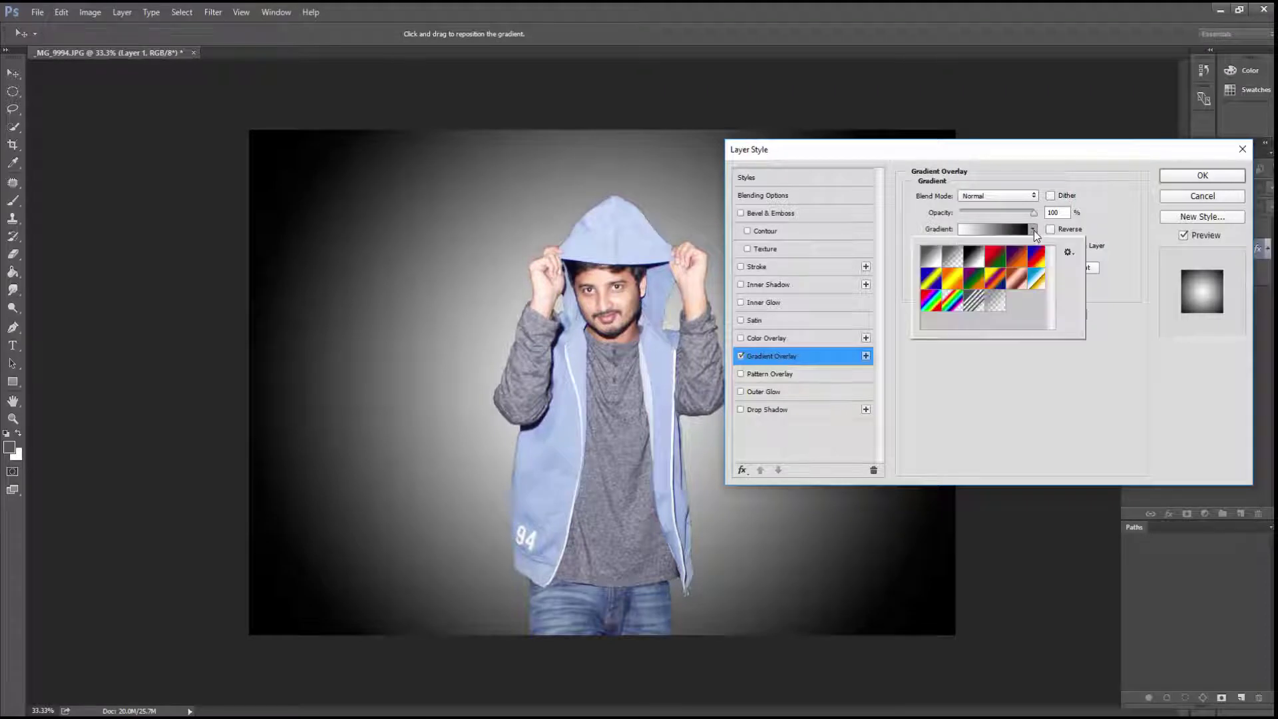
left_click(931, 256)
left_click(972, 257)
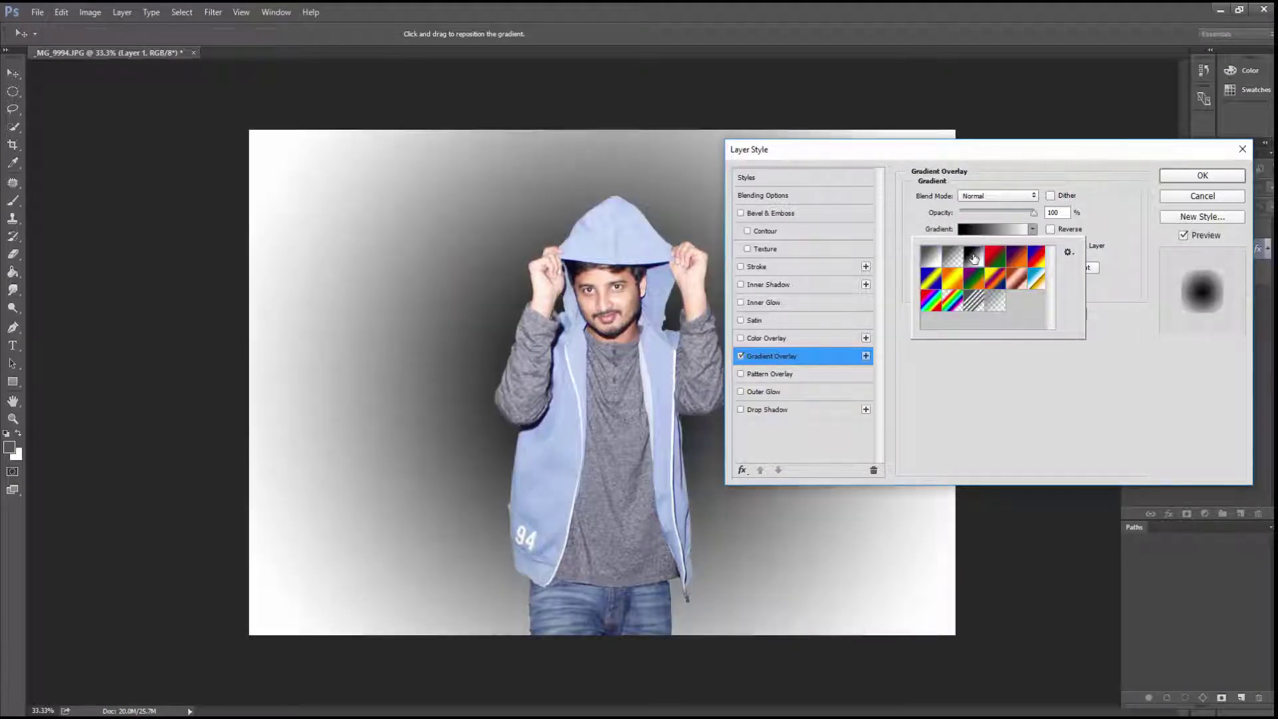
left_click(930, 260)
left_click(1105, 294)
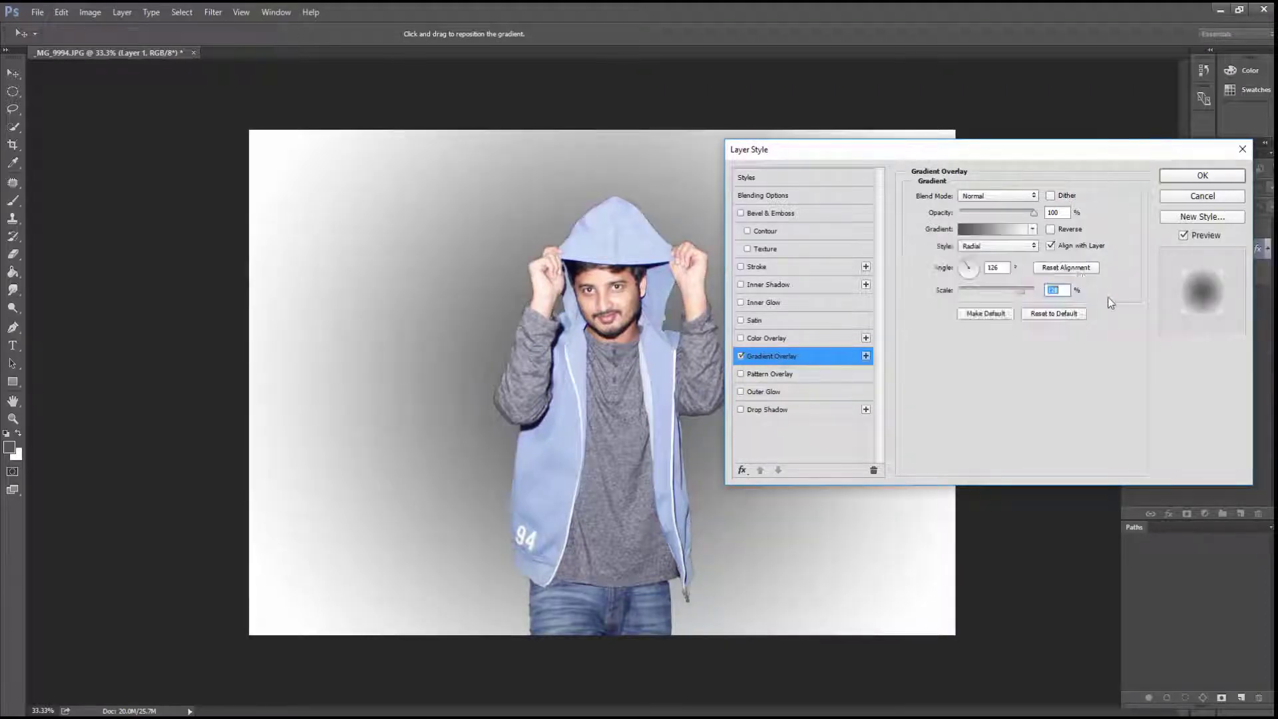
left_click(1051, 230)
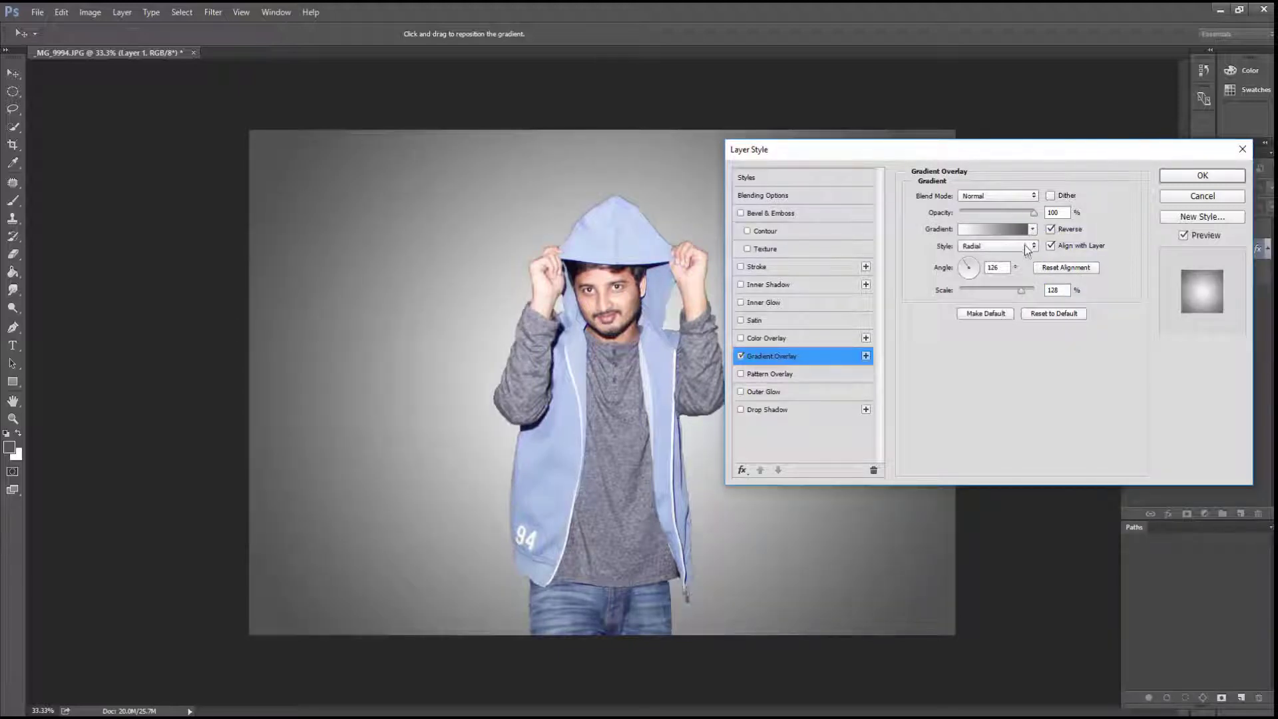
left_click(1032, 229)
left_click(1027, 245)
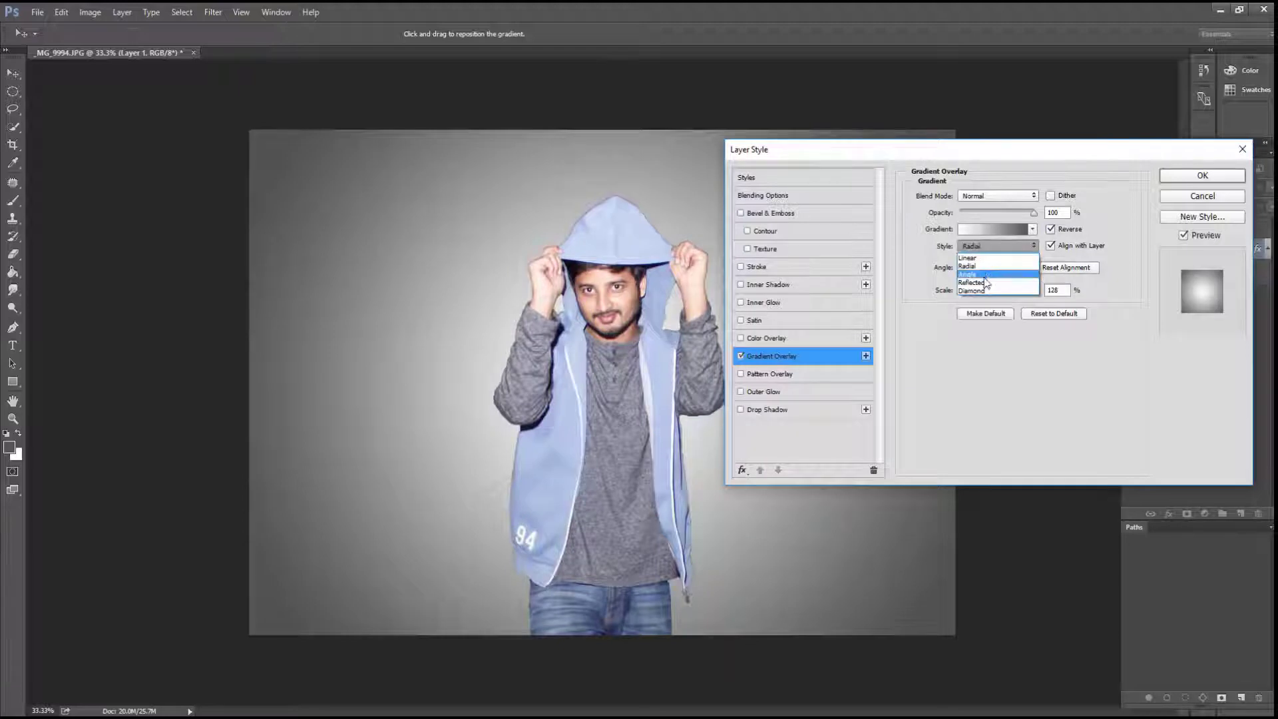
left_click(987, 267)
left_click(1032, 229)
left_click(973, 256)
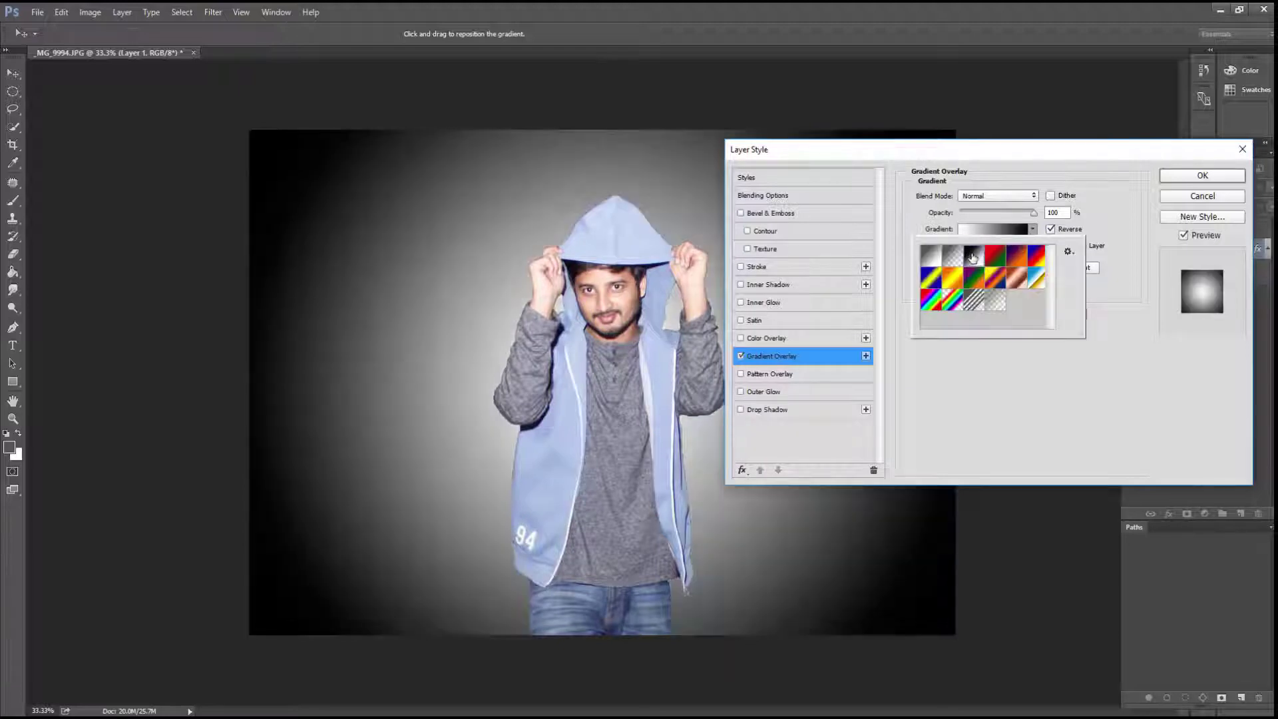
left_click(1100, 223)
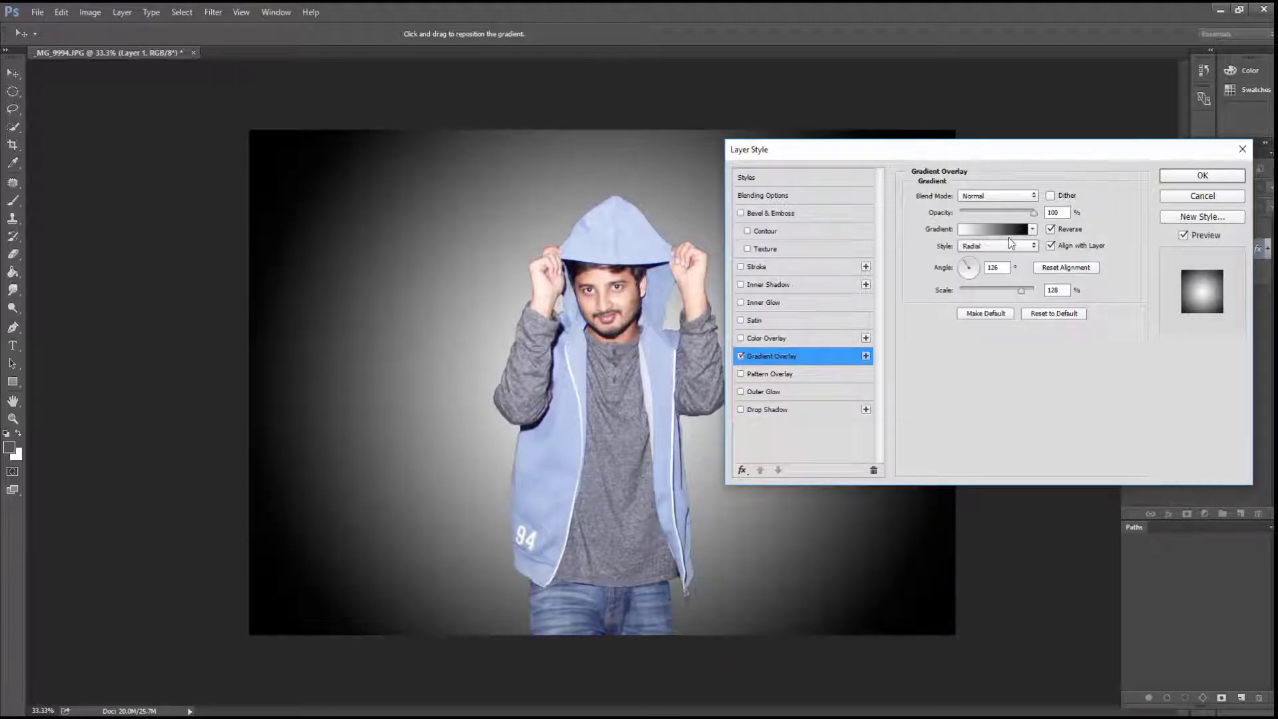
Slightly lower the overlay's opacity and scale, tweak the angle, apply it, and reselect the man's layer
left_click_drag(1033, 213, 1026, 213)
mouse_move(1019, 290)
left_mouse_down()
mouse_move(968, 263)
mouse_move(1028, 288)
left_mouse_up()
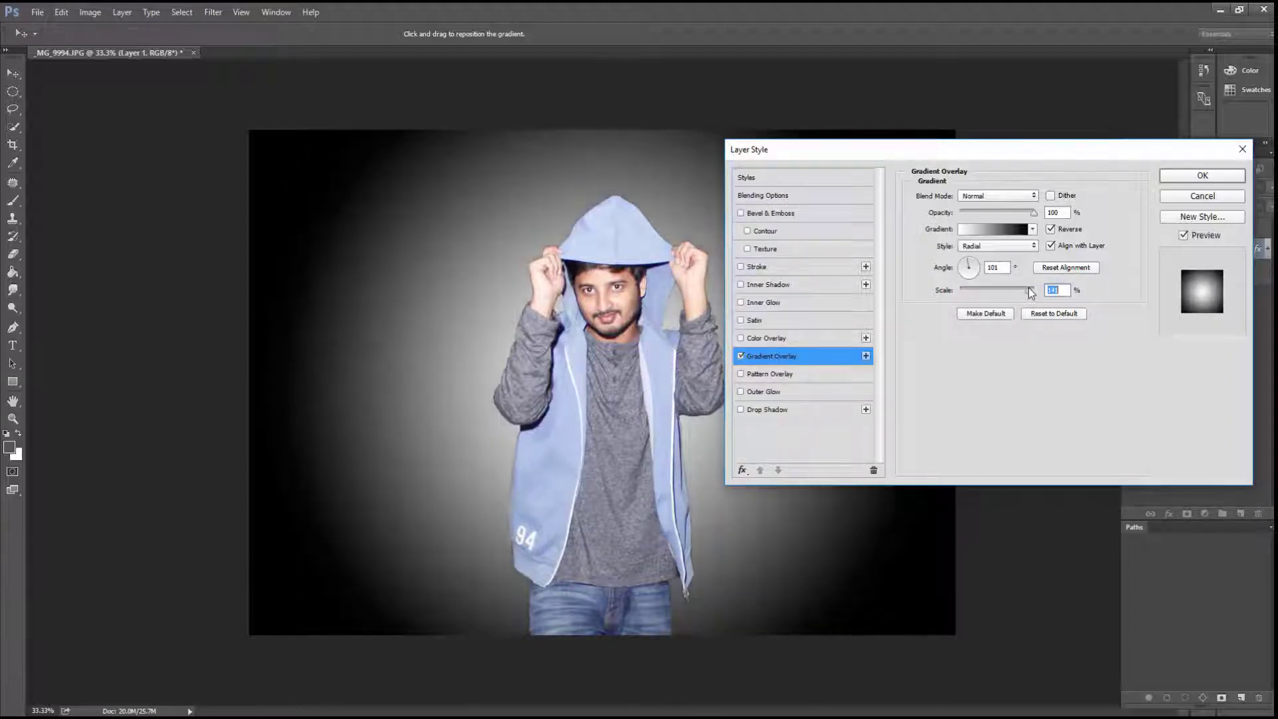
left_click(969, 266)
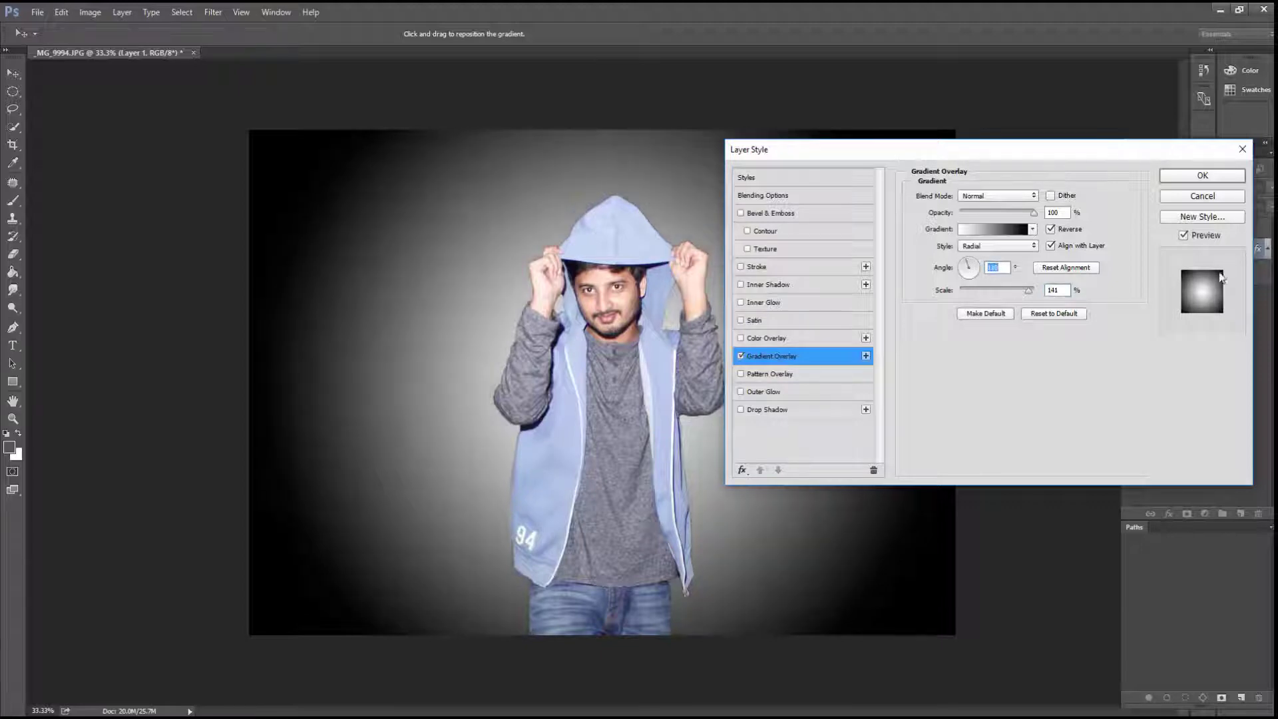
left_click(1202, 177)
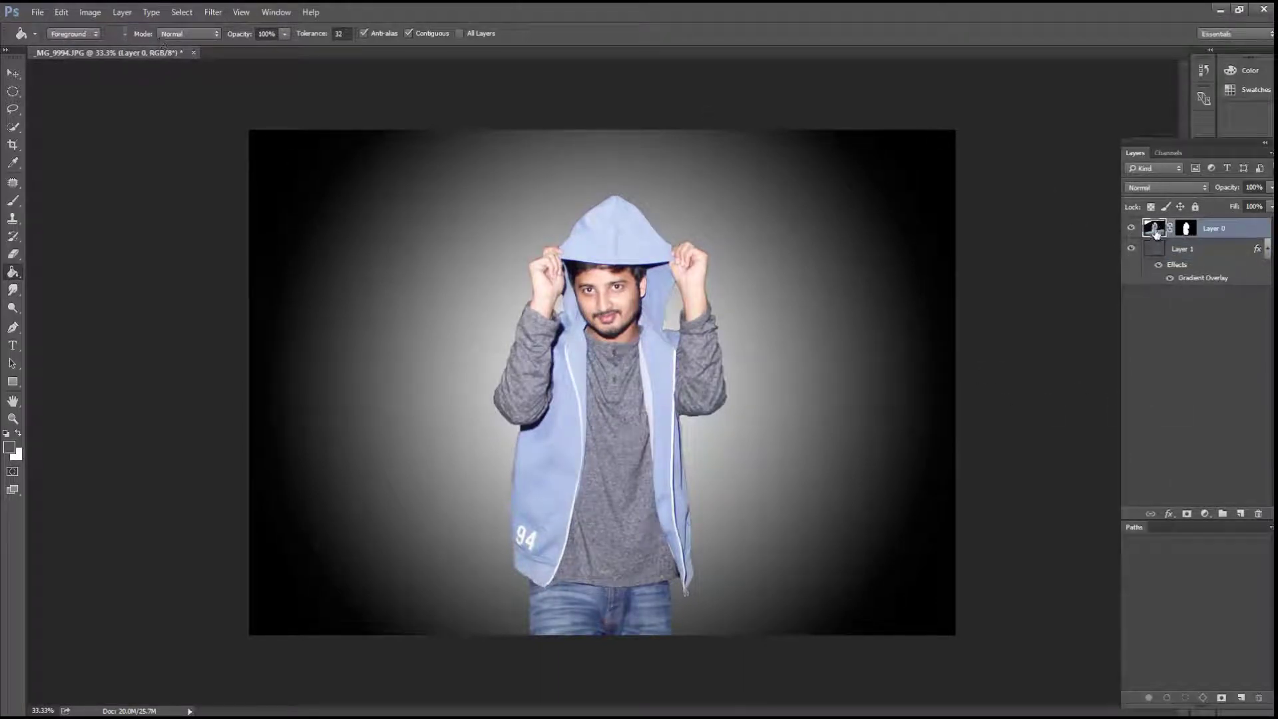
left_click(1185, 228)
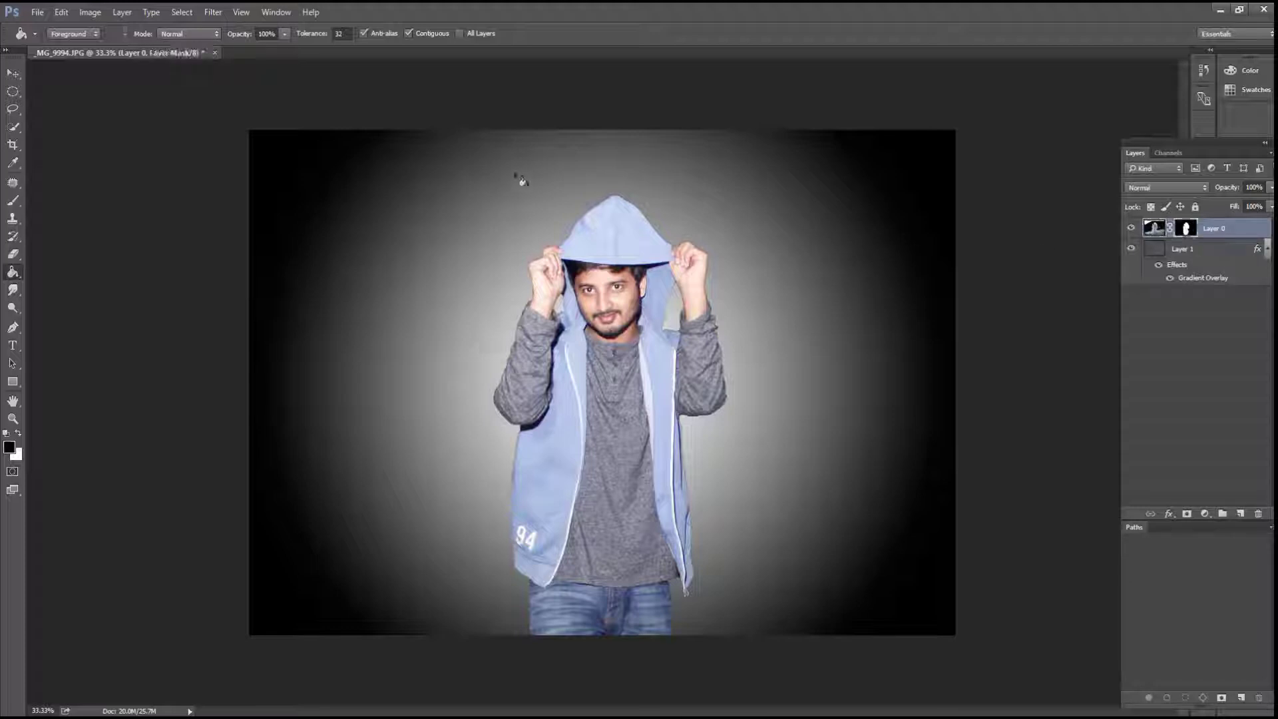
left_click(1158, 232)
In Shadows/Highlights, lower the shadows amount and increase the shadows and highlights radius
left_click(90, 12)
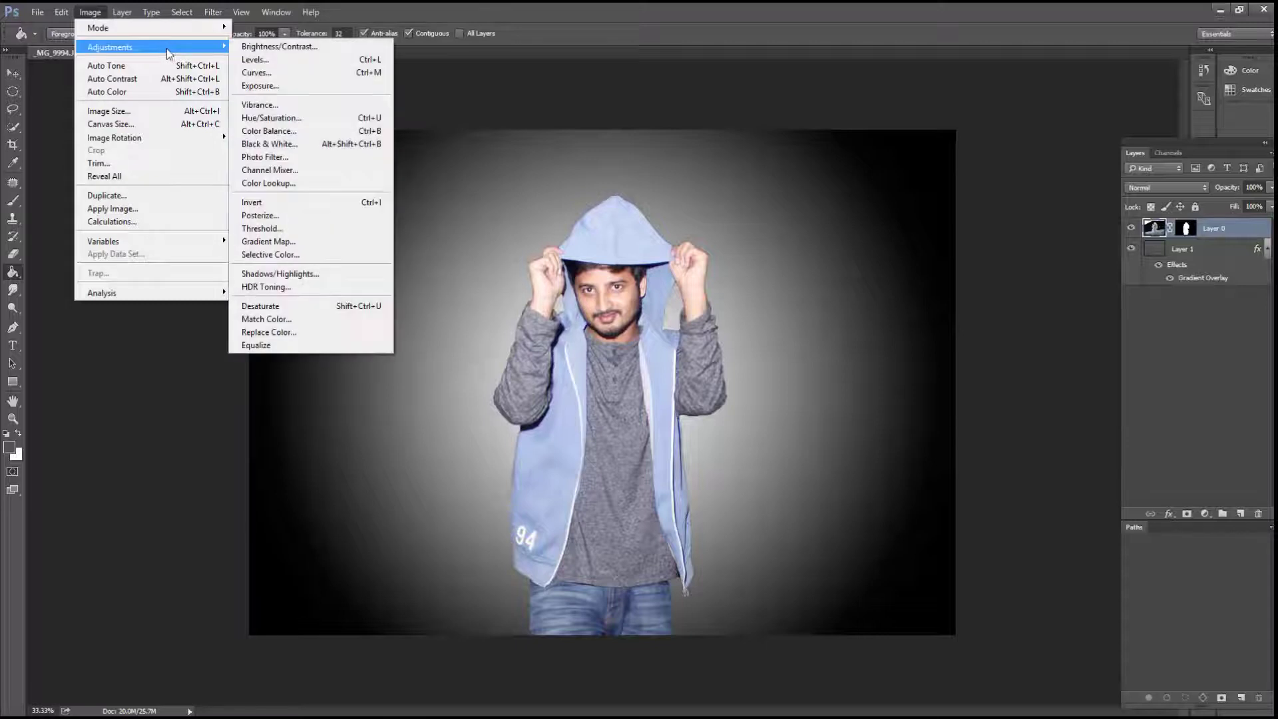
mouse_move(110, 46)
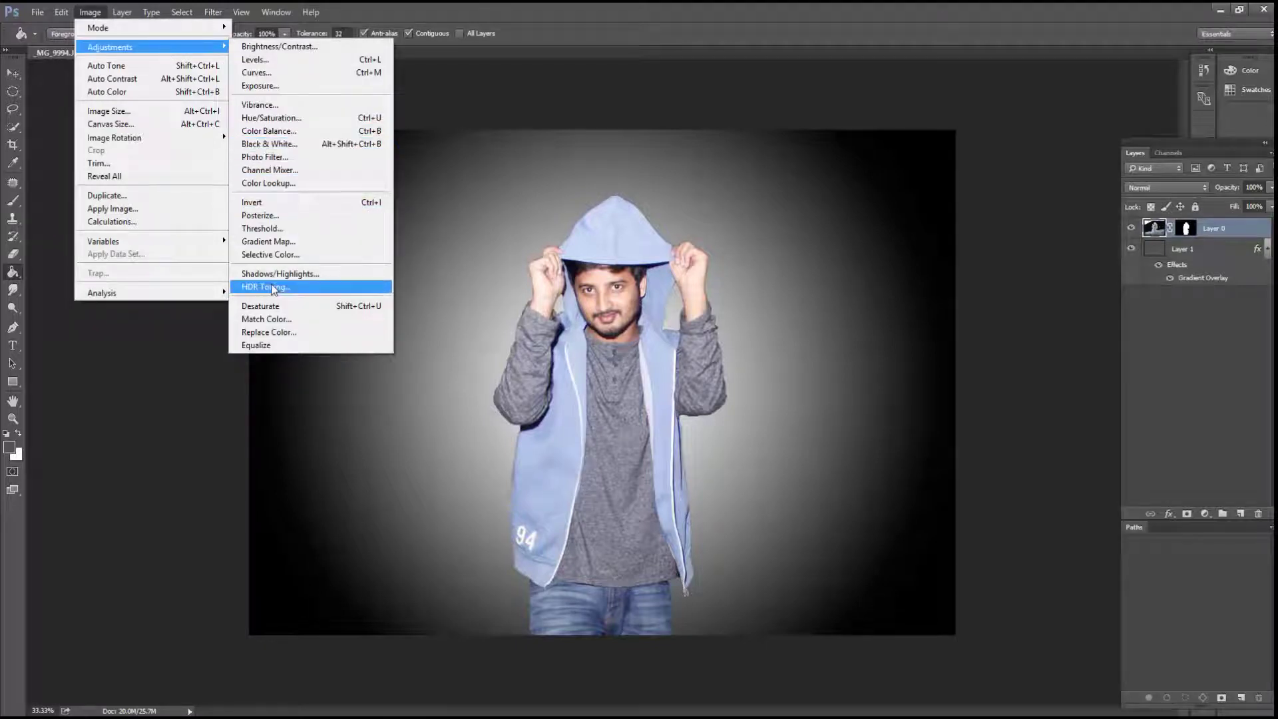
left_click(291, 274)
left_click_drag(672, 209, 996, 206)
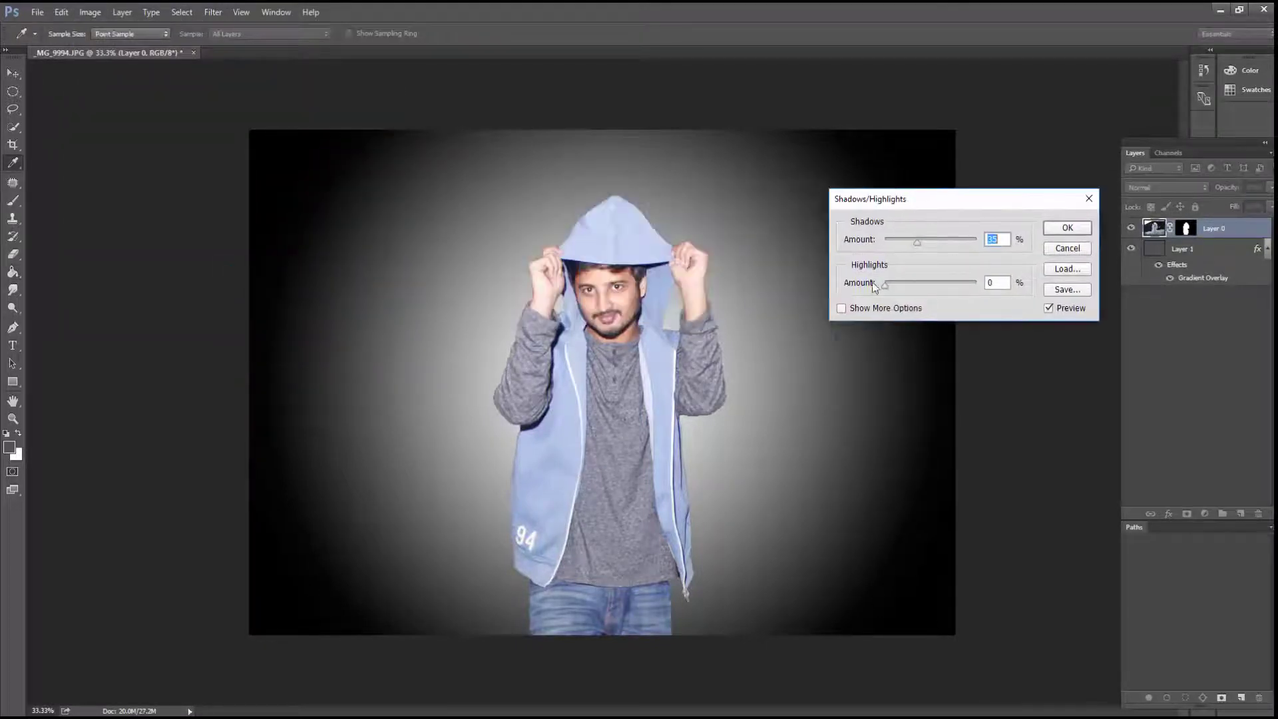
left_click(842, 308)
left_click_drag(917, 242, 837, 245)
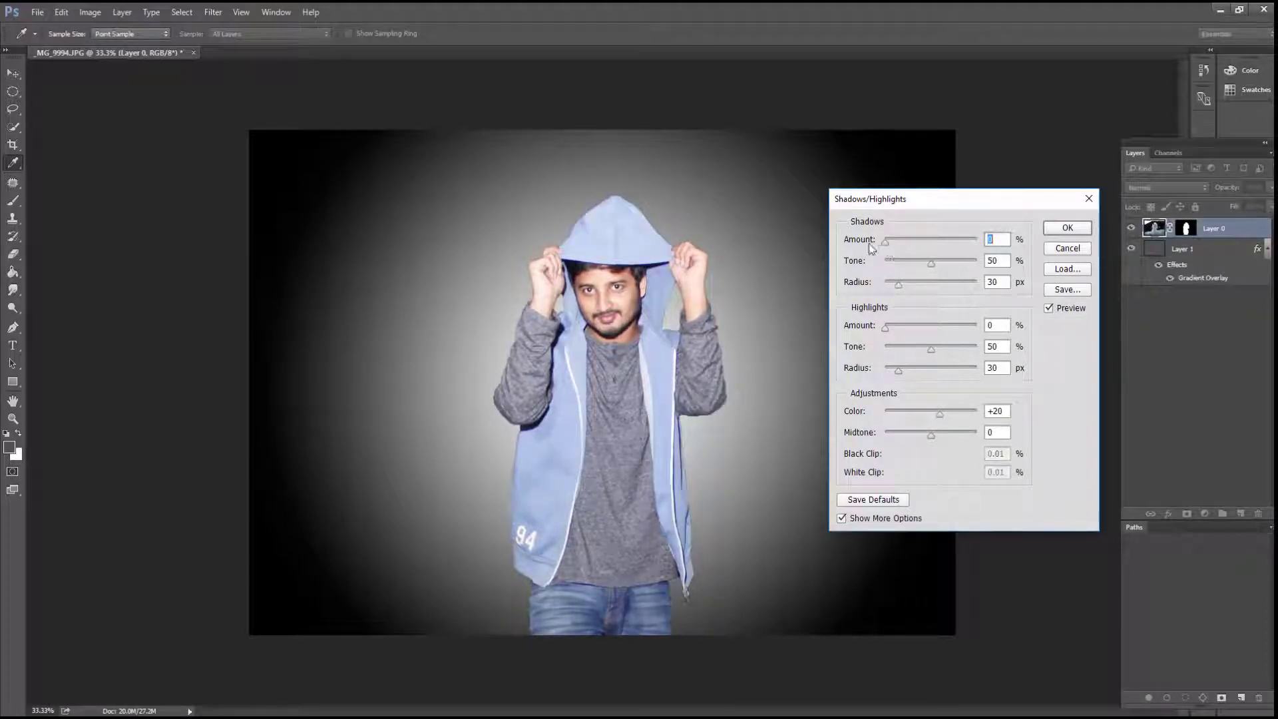
left_click_drag(898, 288, 927, 290)
left_click_drag(898, 371, 932, 372)
Set midtones to -21, lower the tone values, raise highlights amount to about 23, and apply
left_click_drag(887, 327, 855, 341)
mouse_move(929, 434)
left_mouse_down()
mouse_move(912, 439)
mouse_move(932, 436)
mouse_move(922, 433)
left_mouse_up()
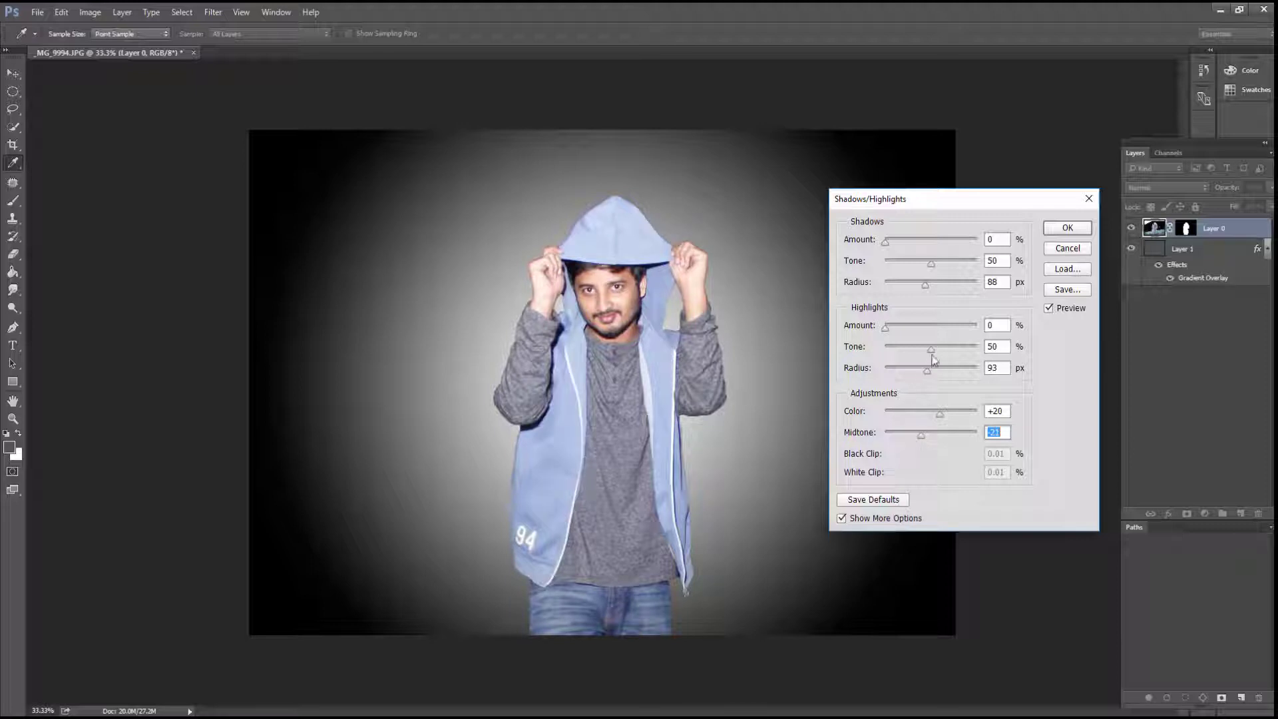
mouse_move(931, 349)
left_mouse_down()
mouse_move(893, 359)
mouse_move(928, 350)
left_mouse_up()
left_click(925, 261)
left_click_drag(885, 326, 920, 333)
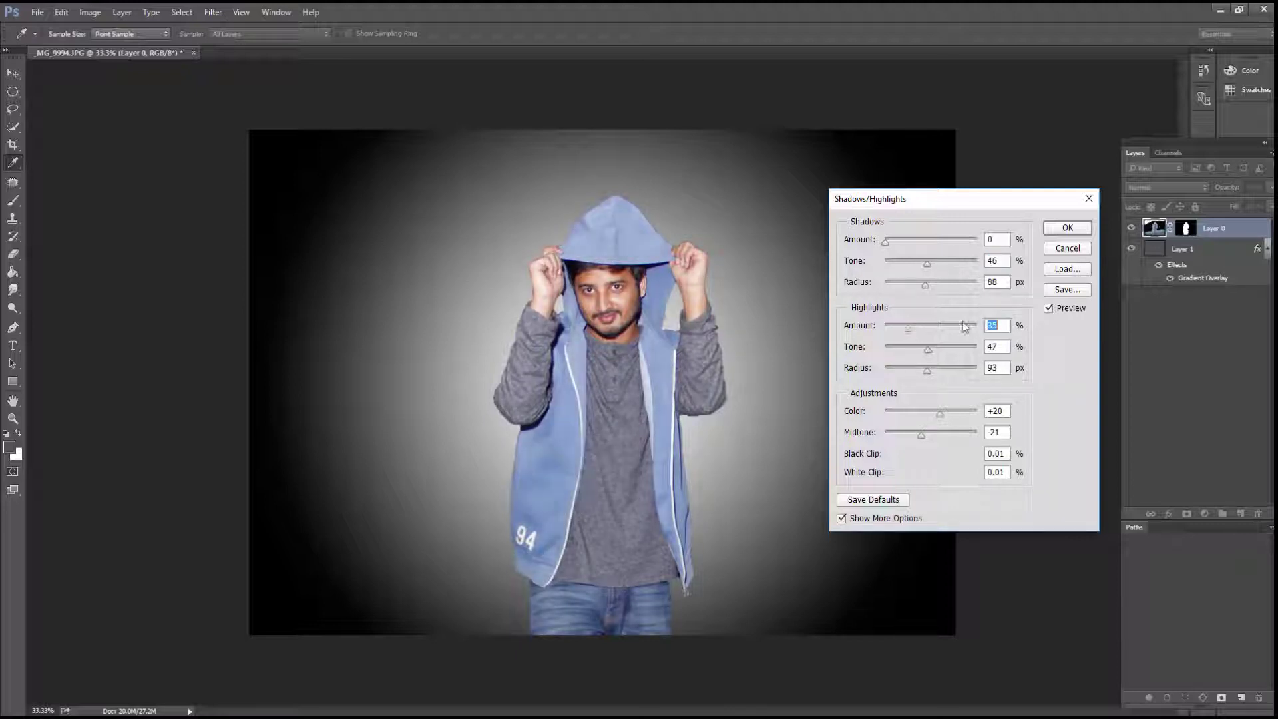
left_click(1067, 227)
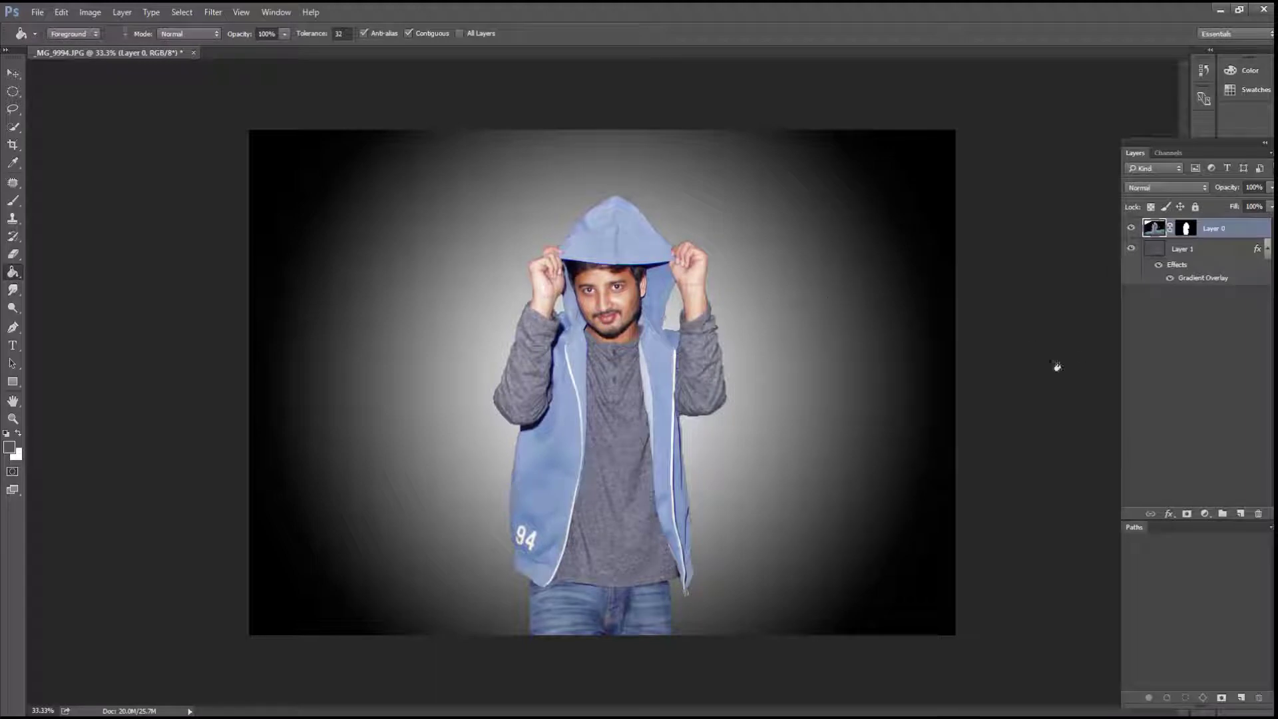
Duplicate Layer 0 as a hidden 'Backup' layer at the bottom of the stack
left_click_drag(1235, 231, 1240, 513)
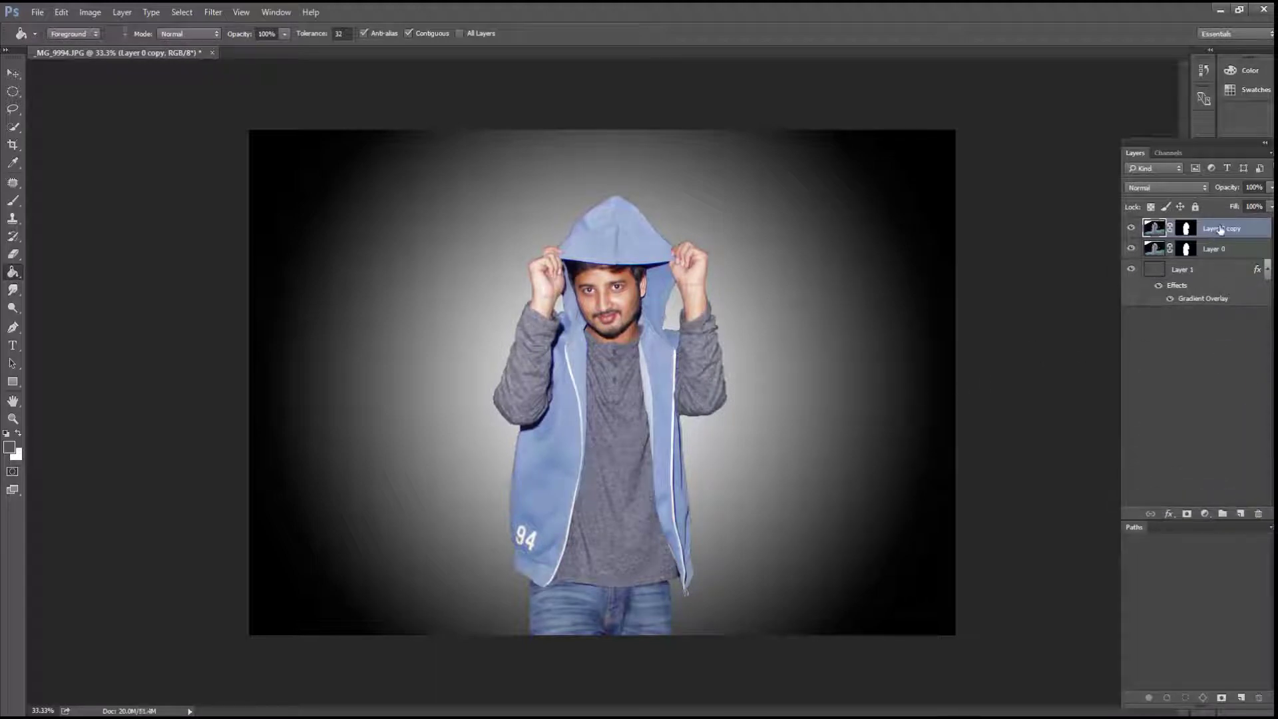
double_click(1218, 230)
type("Backup")
key("Return")
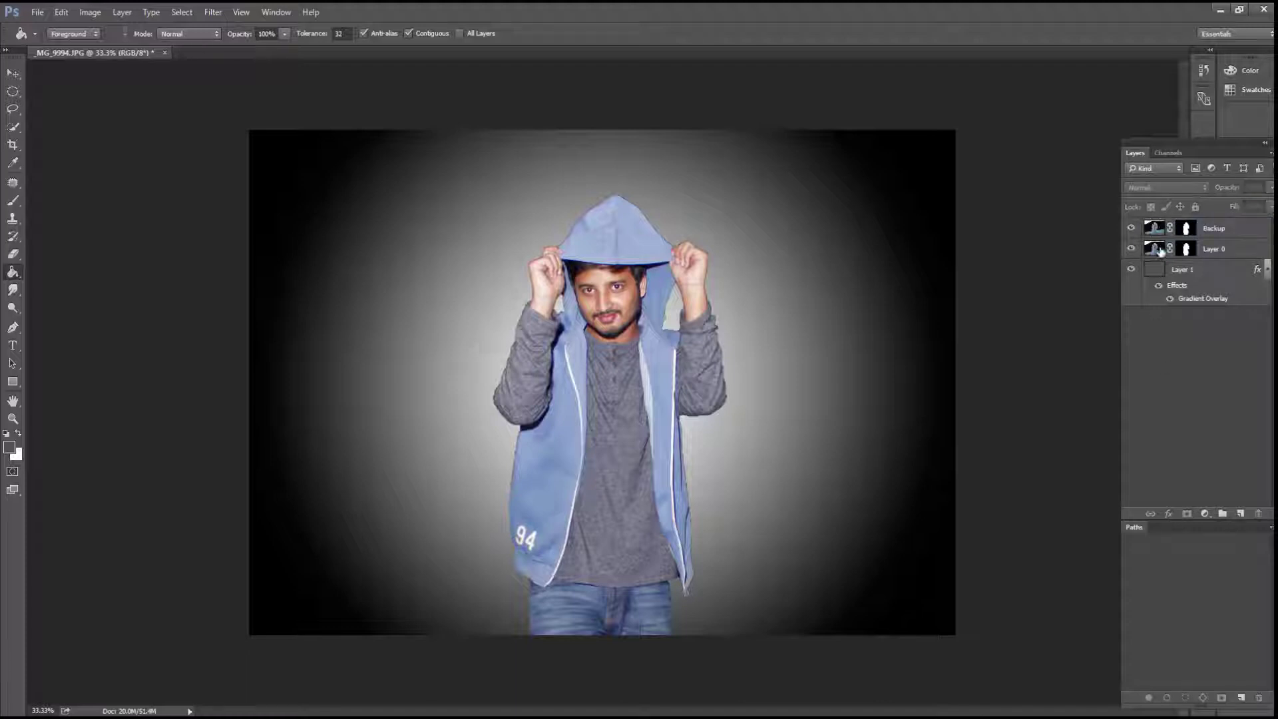
left_click_drag(1155, 229, 1159, 312)
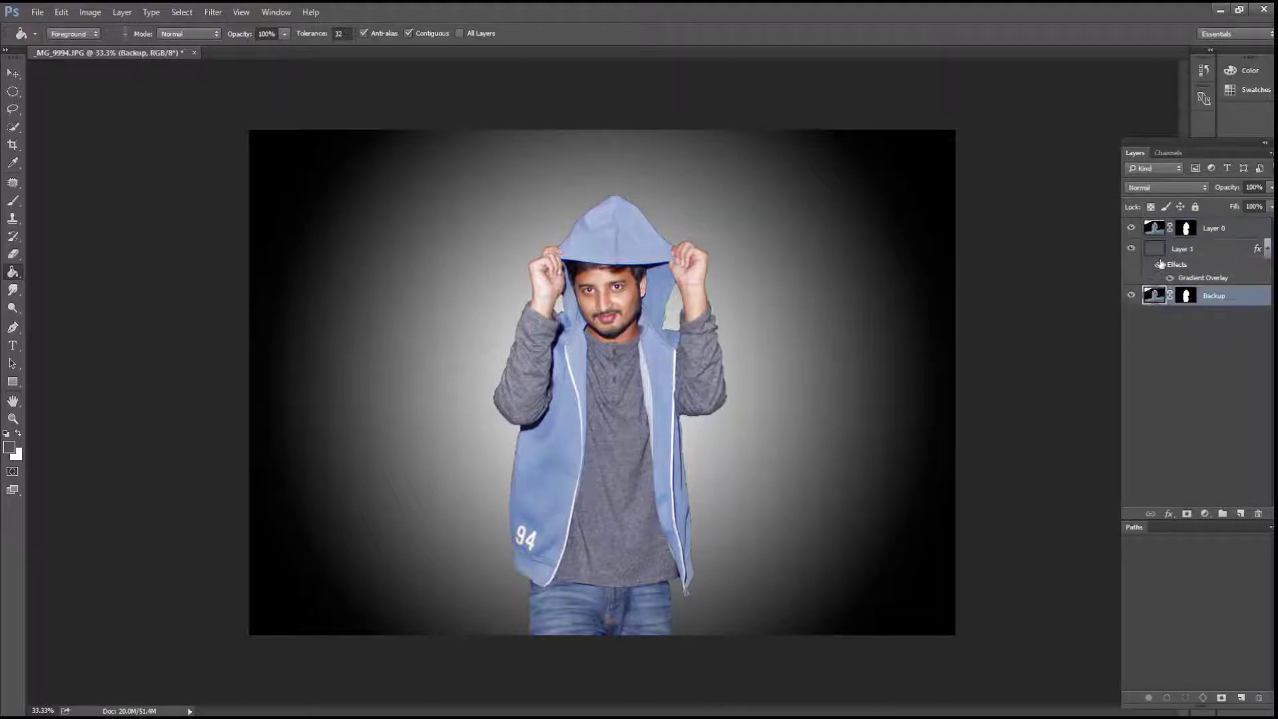
left_click(1131, 296)
Apply Layer 0's layer mask to make it permanent
left_click(1186, 229)
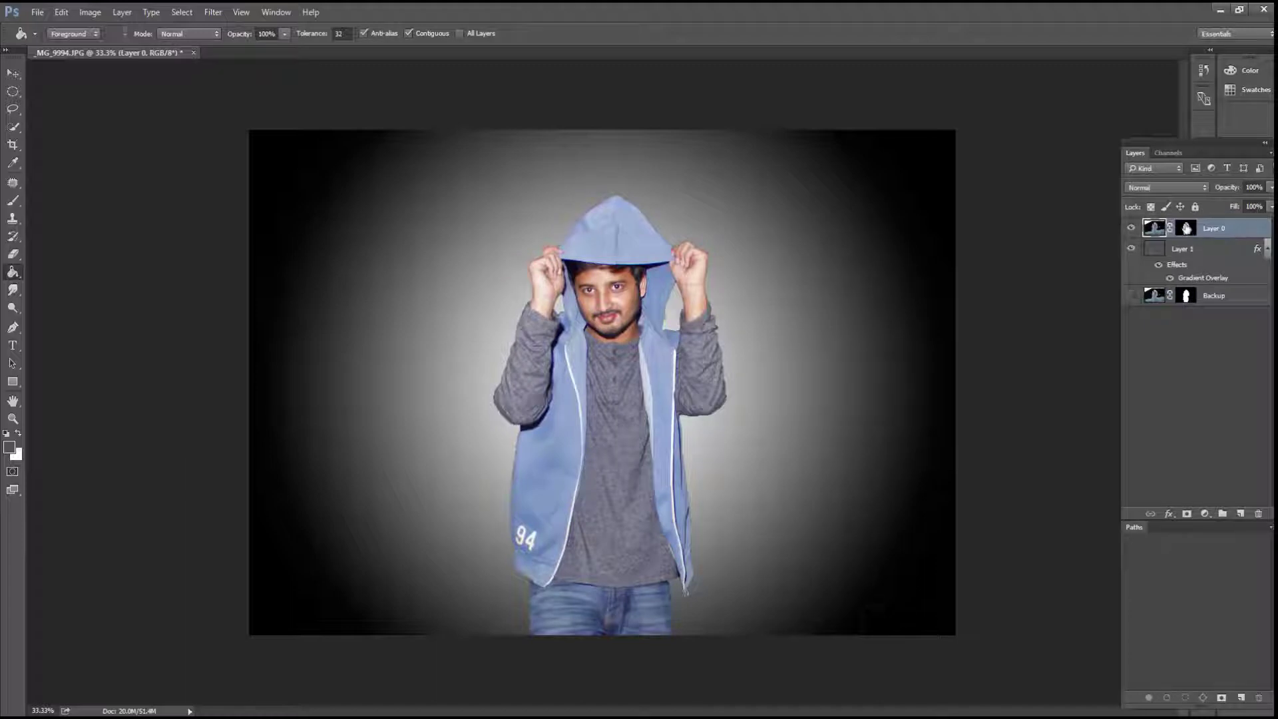
right_click(1186, 229)
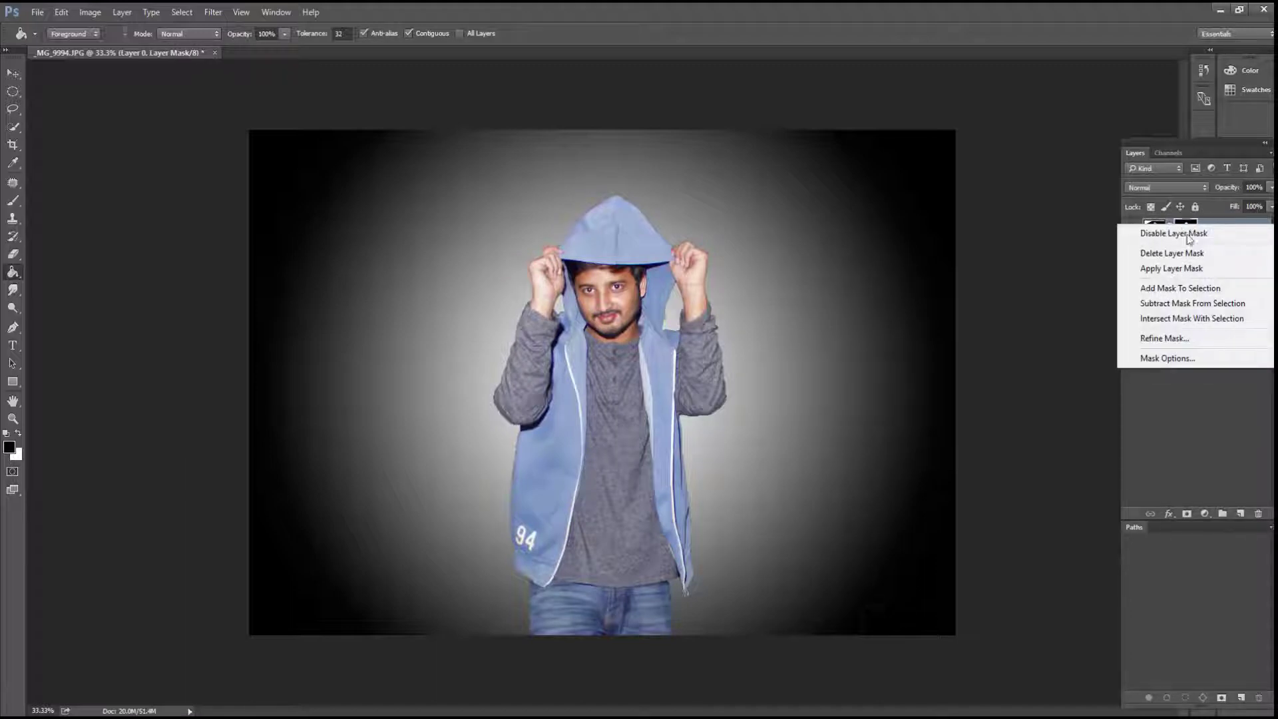
left_click(1171, 268)
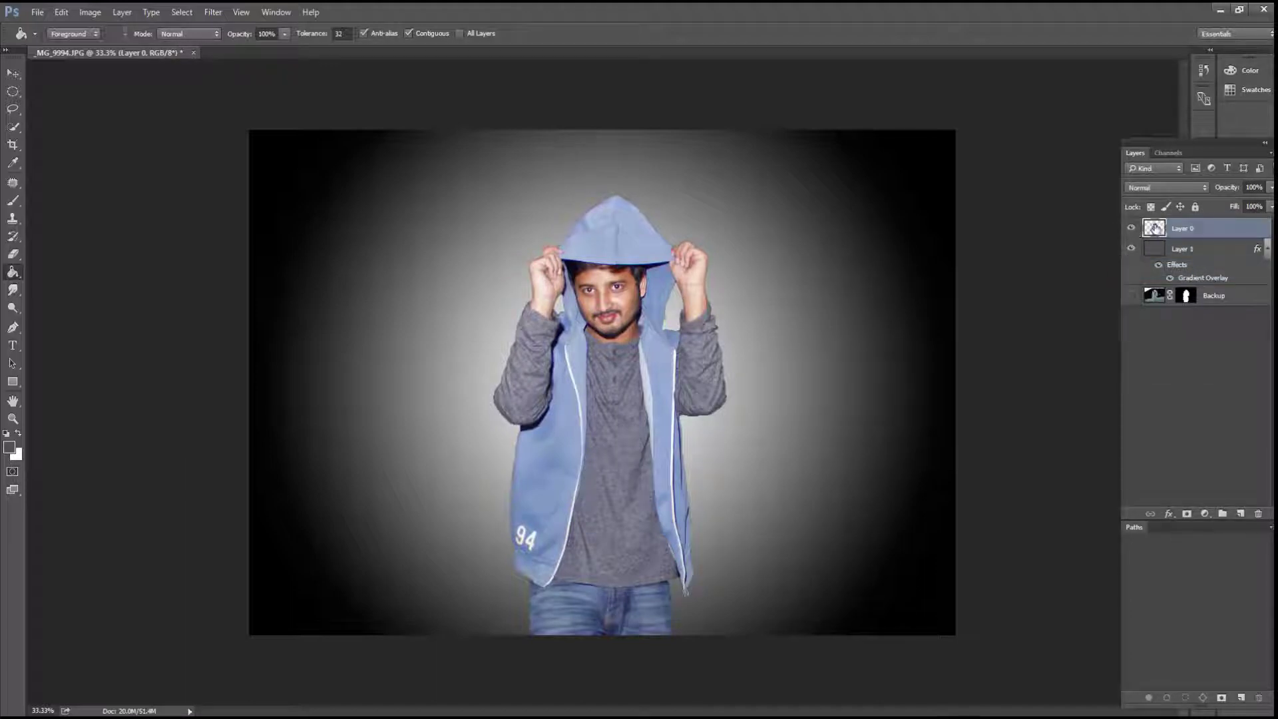
Zoom in on the man, add a new empty top layer, and select the Brush tool
left_click(682, 368, "ctrl")
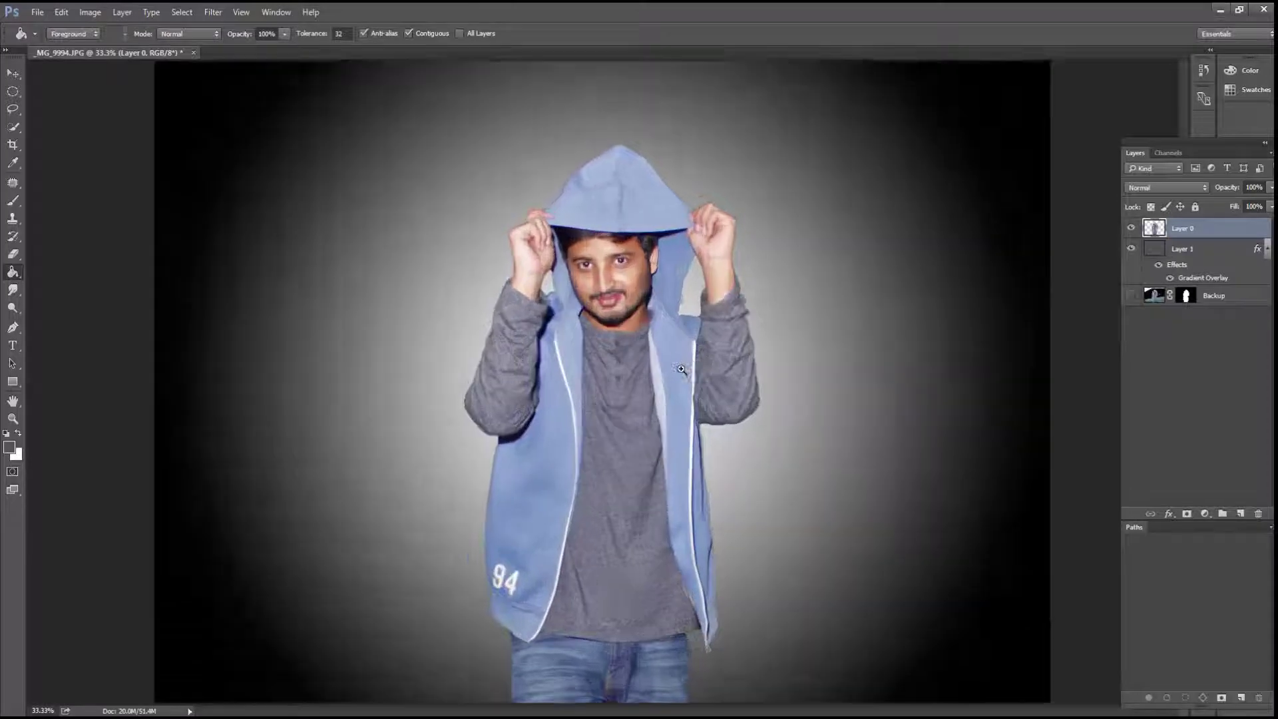
left_click(589, 199, "ctrl")
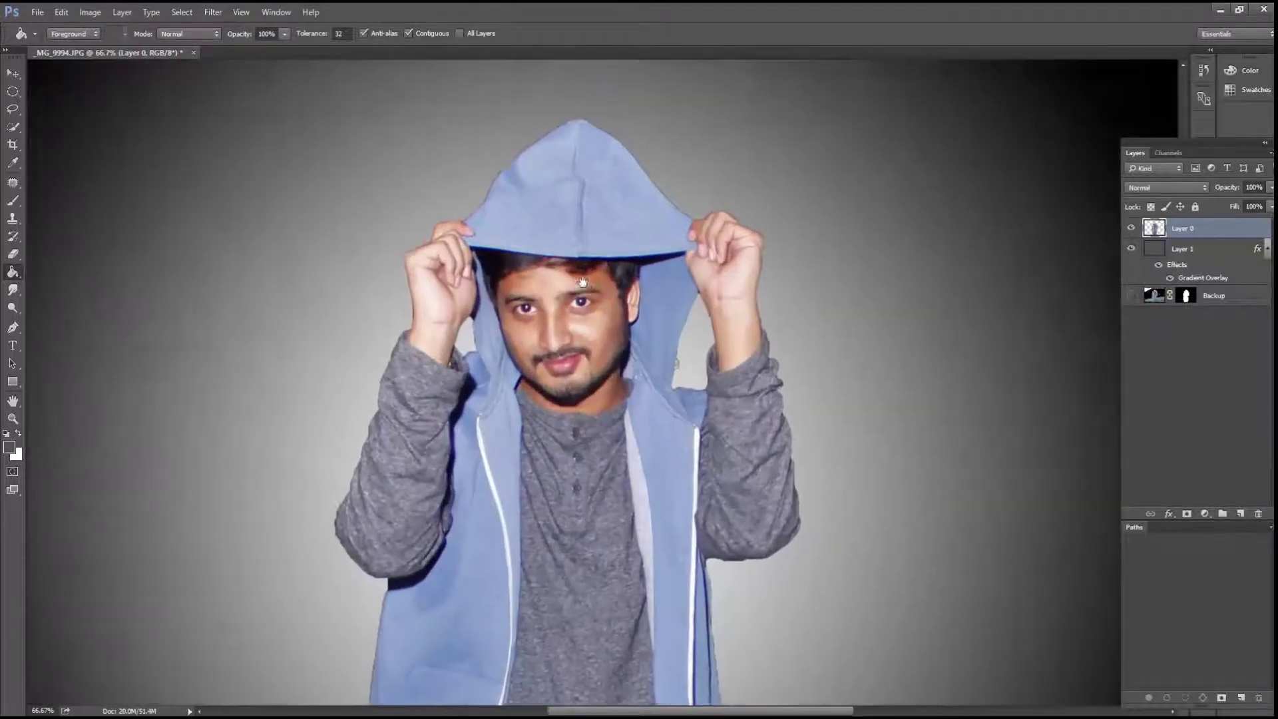
left_click(1240, 513)
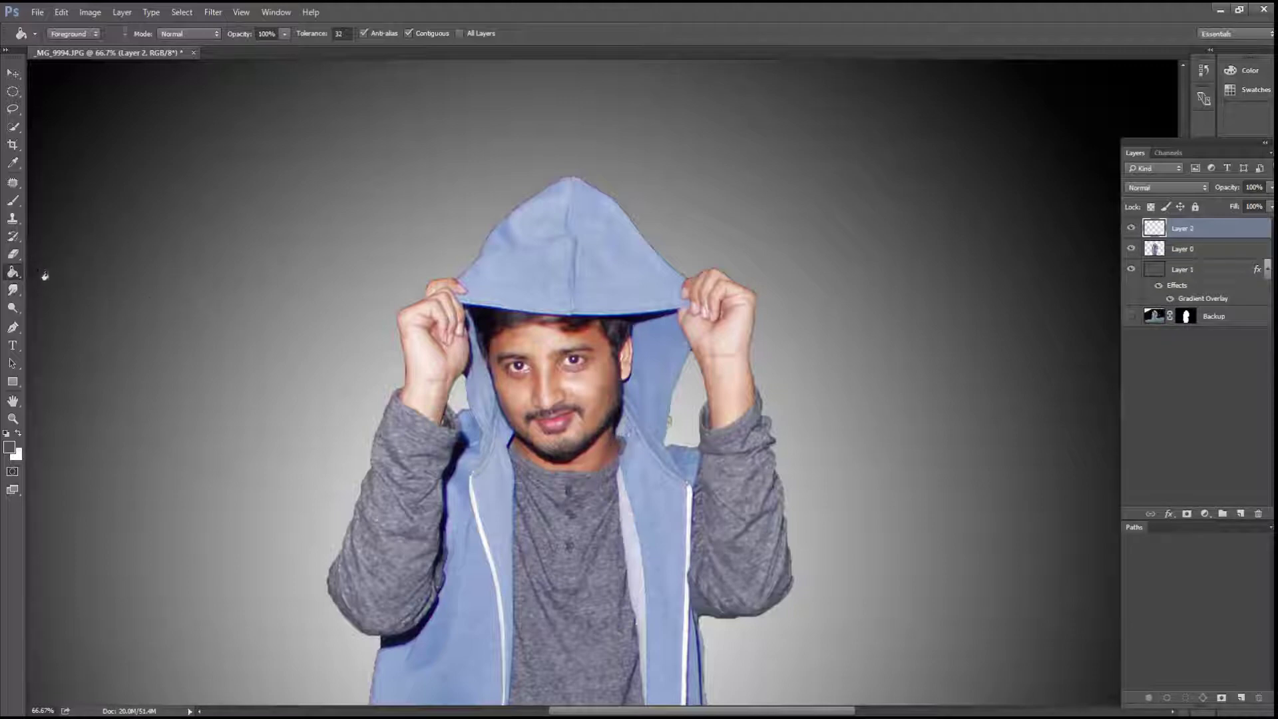
left_click(14, 128)
left_click(13, 199)
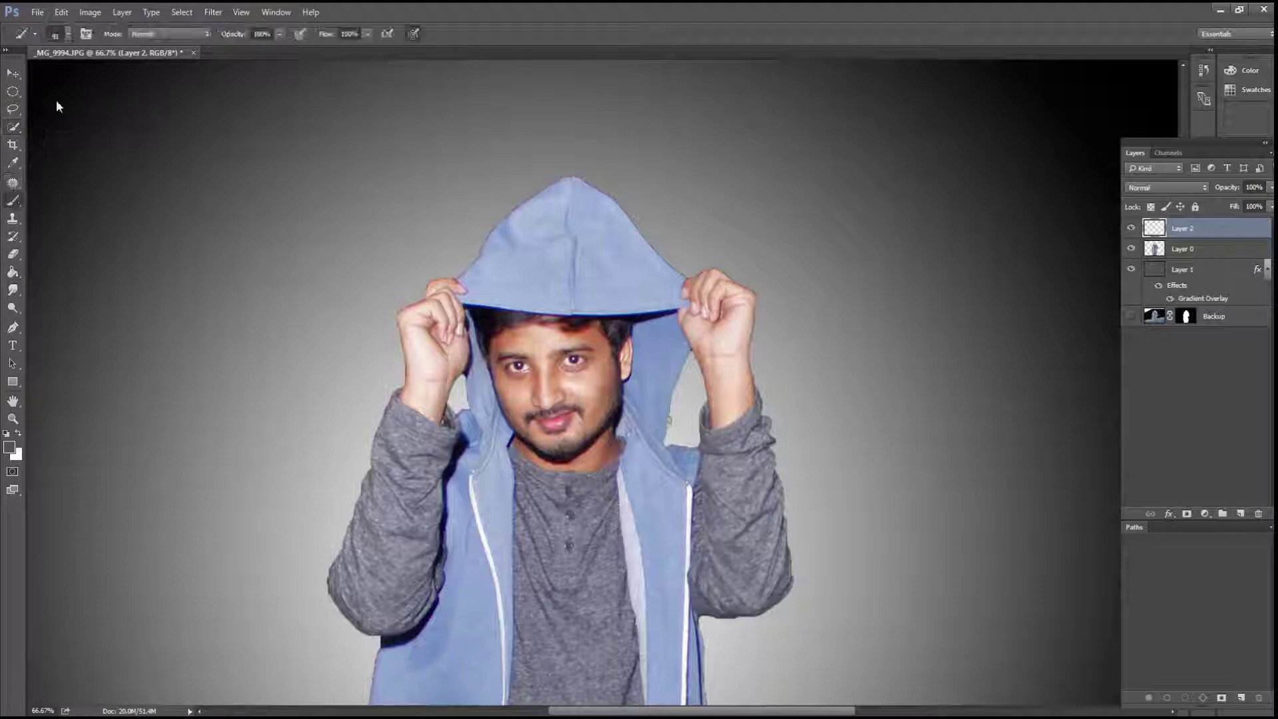
Choose the 4204 scatter brush preset at a smaller size, test it on the hood, and undo
left_click(68, 35)
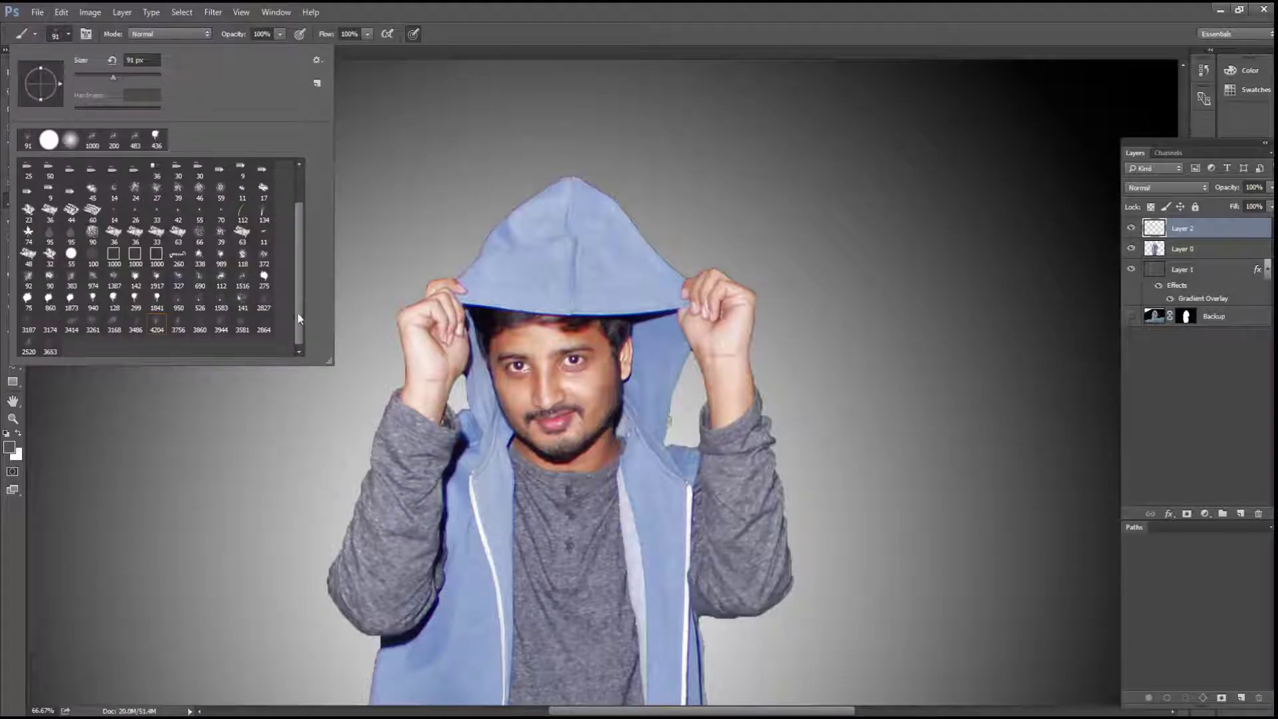
left_click(157, 325)
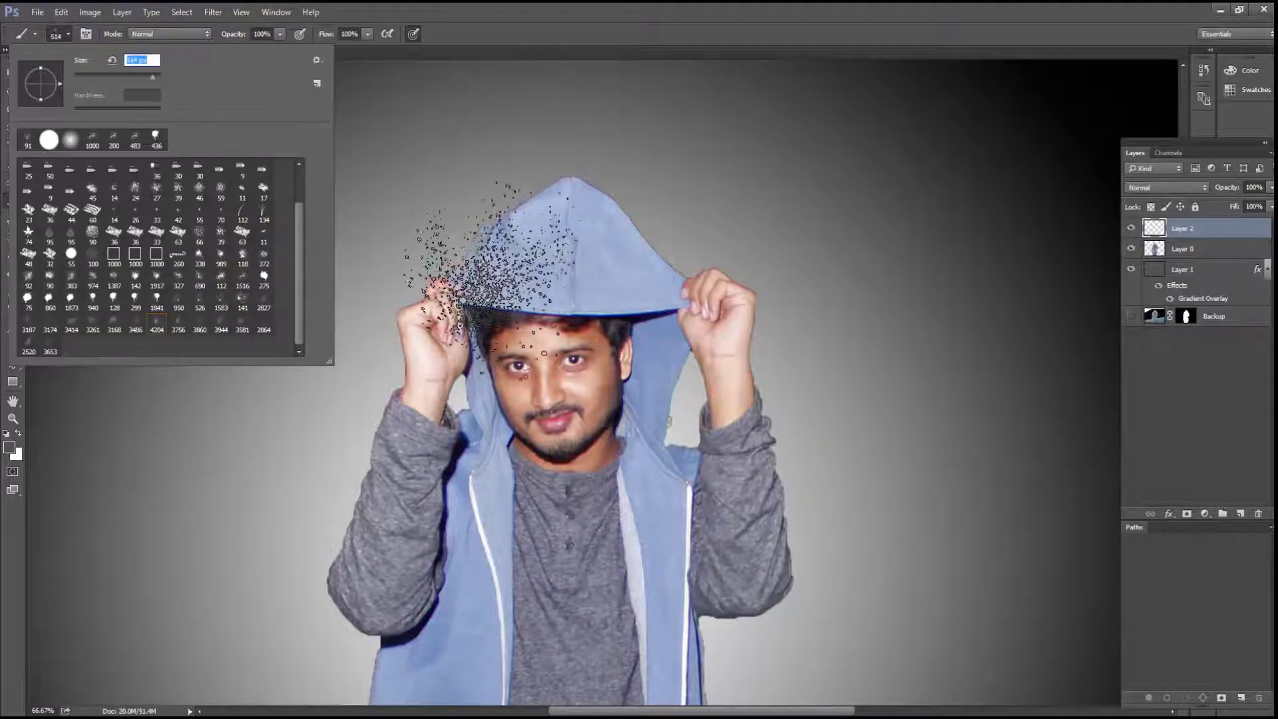
mouse_move(153, 76)
left_mouse_down()
mouse_move(170, 87)
mouse_move(124, 78)
left_mouse_up()
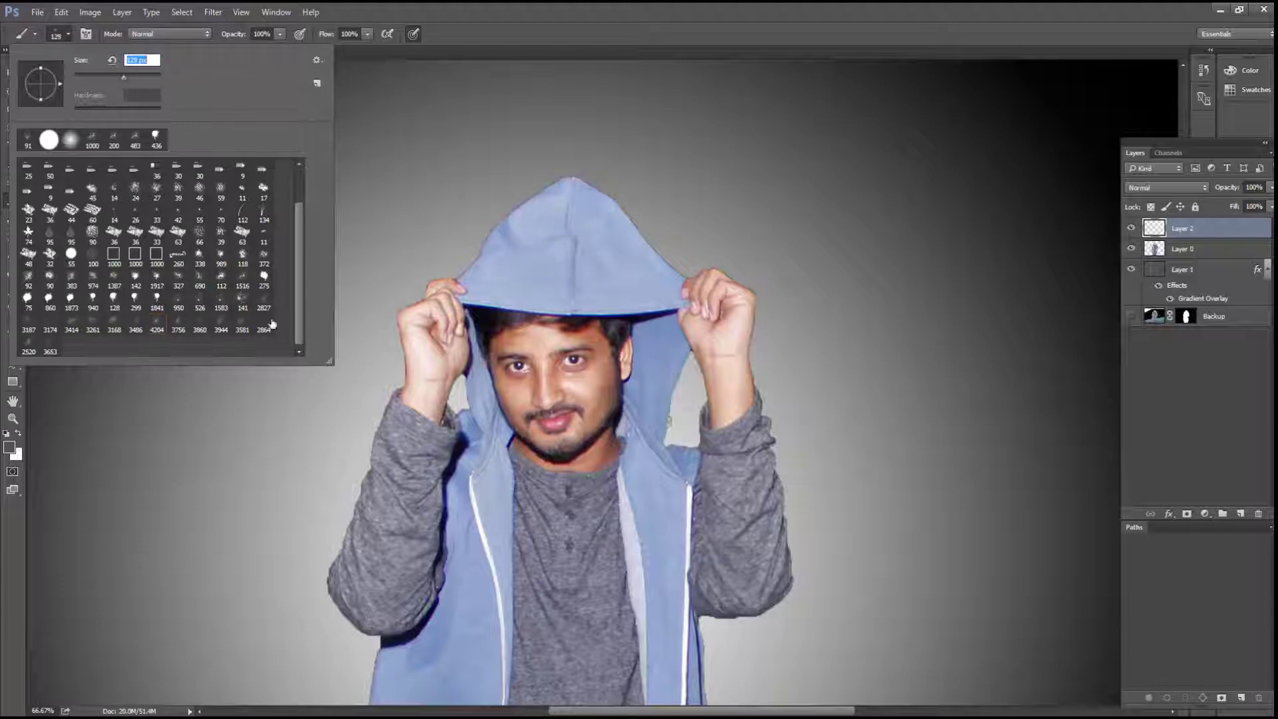
key("Return")
key("Return")
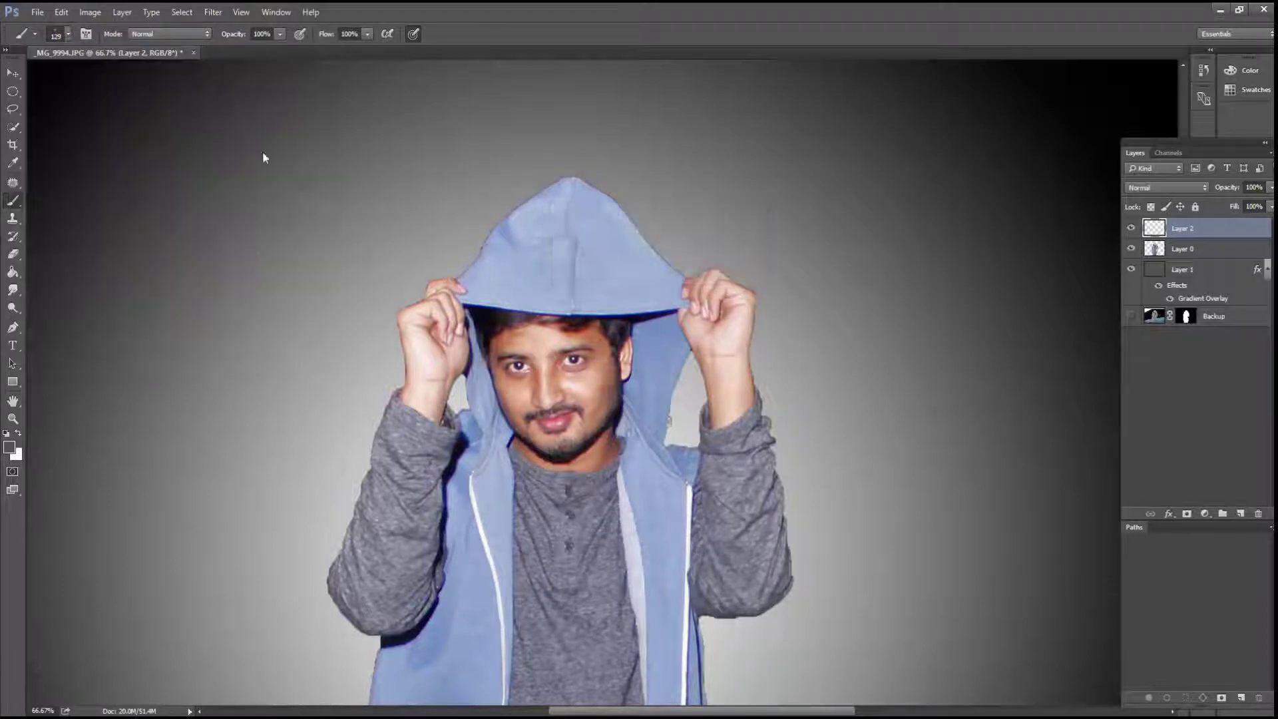
left_click(433, 341, "ctrl")
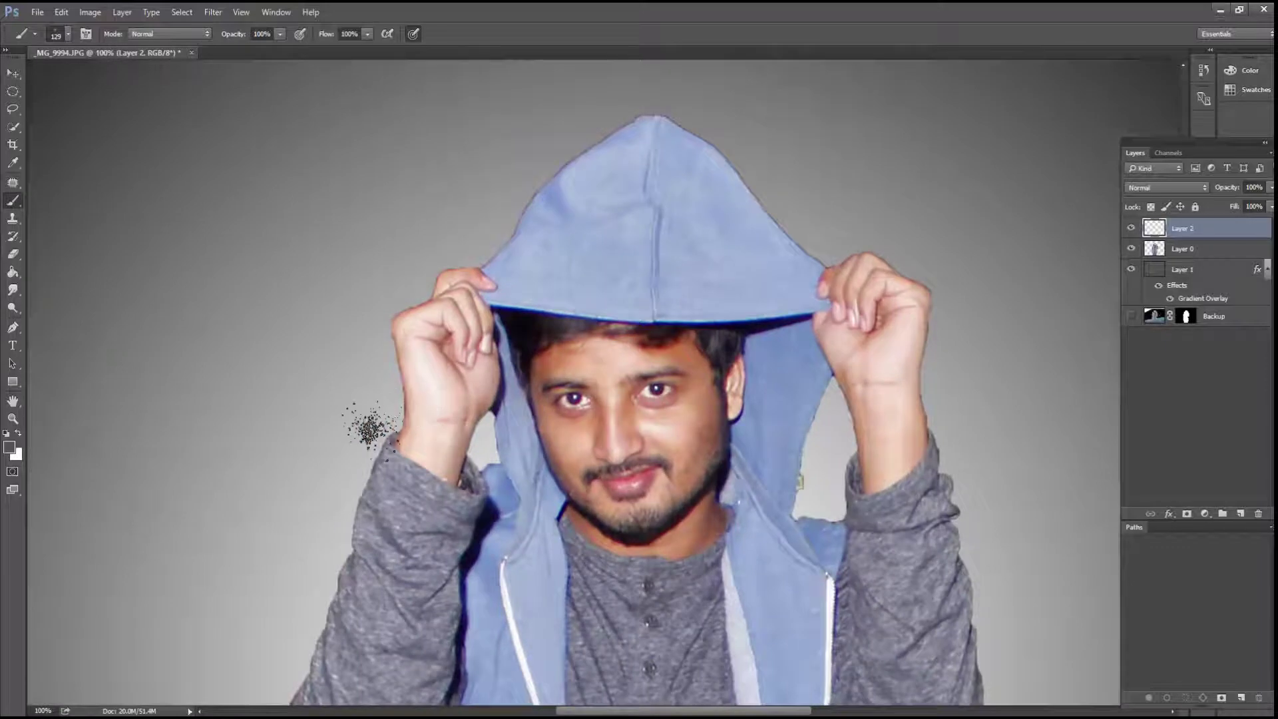
left_click(503, 263)
key("bracketleft")
key("bracketleft")
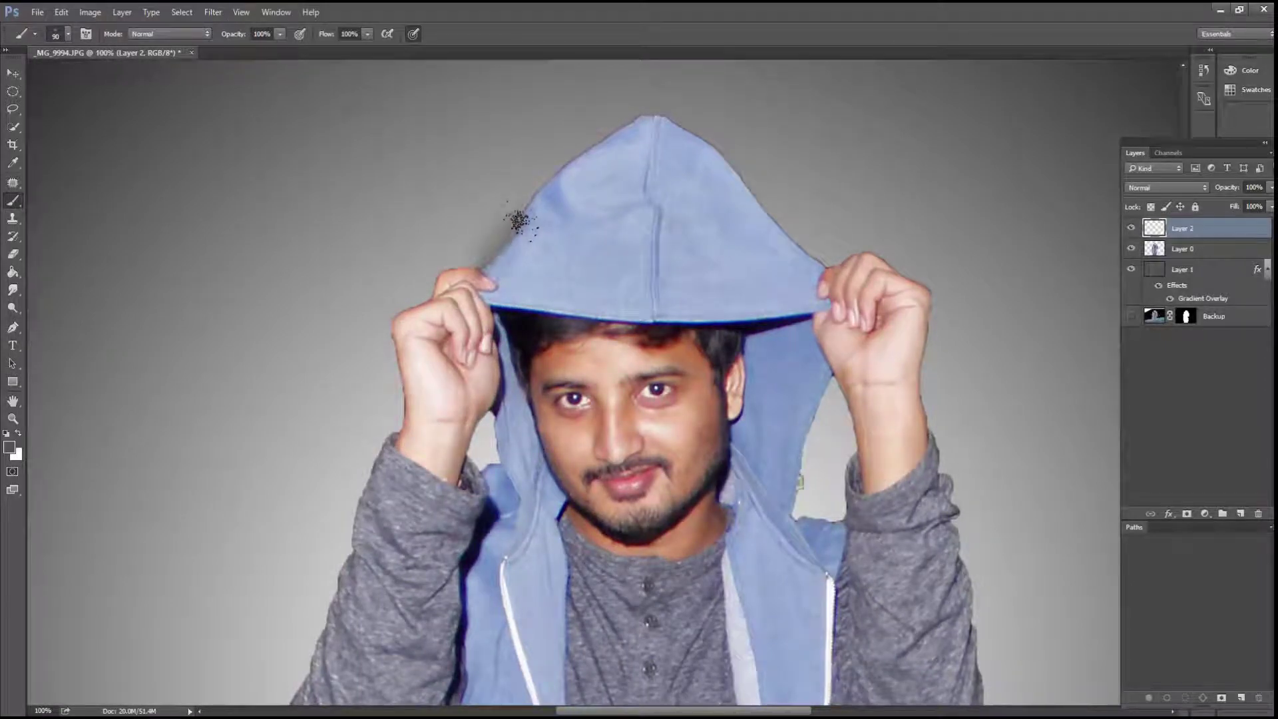
key("ctrl+z")
left_click(86, 34)
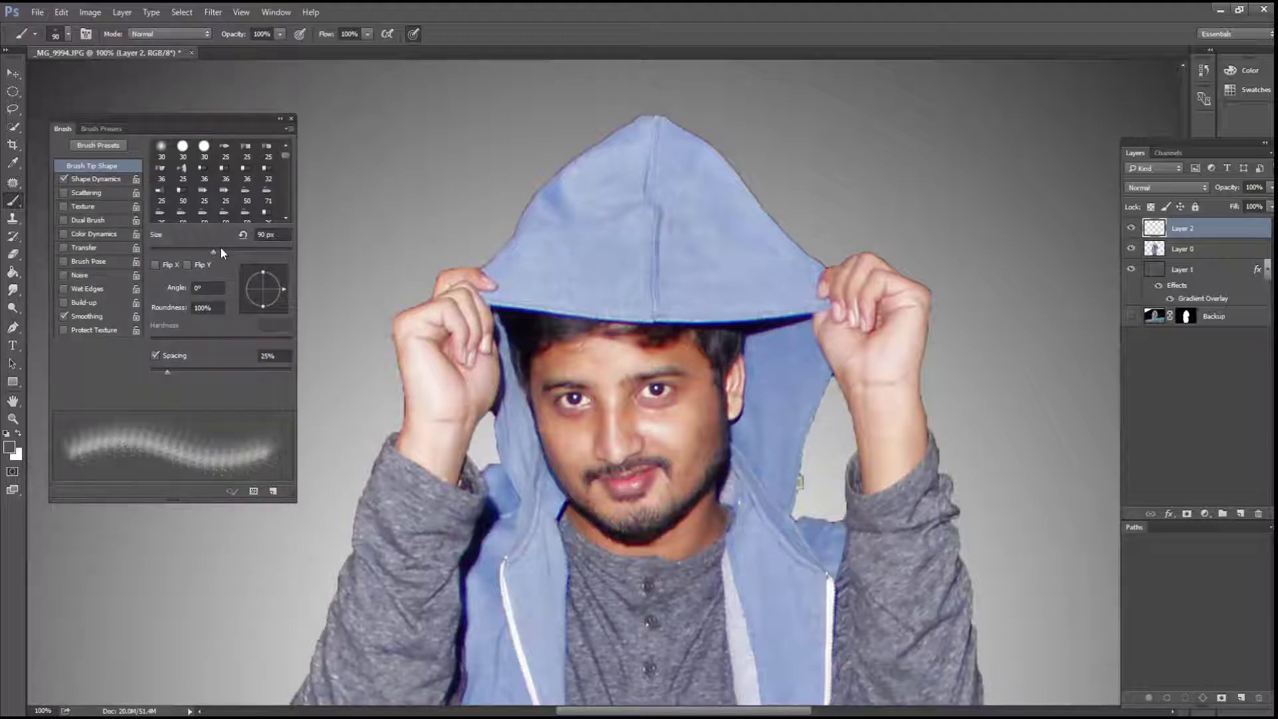
Set the scatter brush to about 343 px with Size Jitter and Angle Jitter at 100%
left_click_drag(213, 252, 264, 252)
left_click_drag(250, 251, 246, 254)
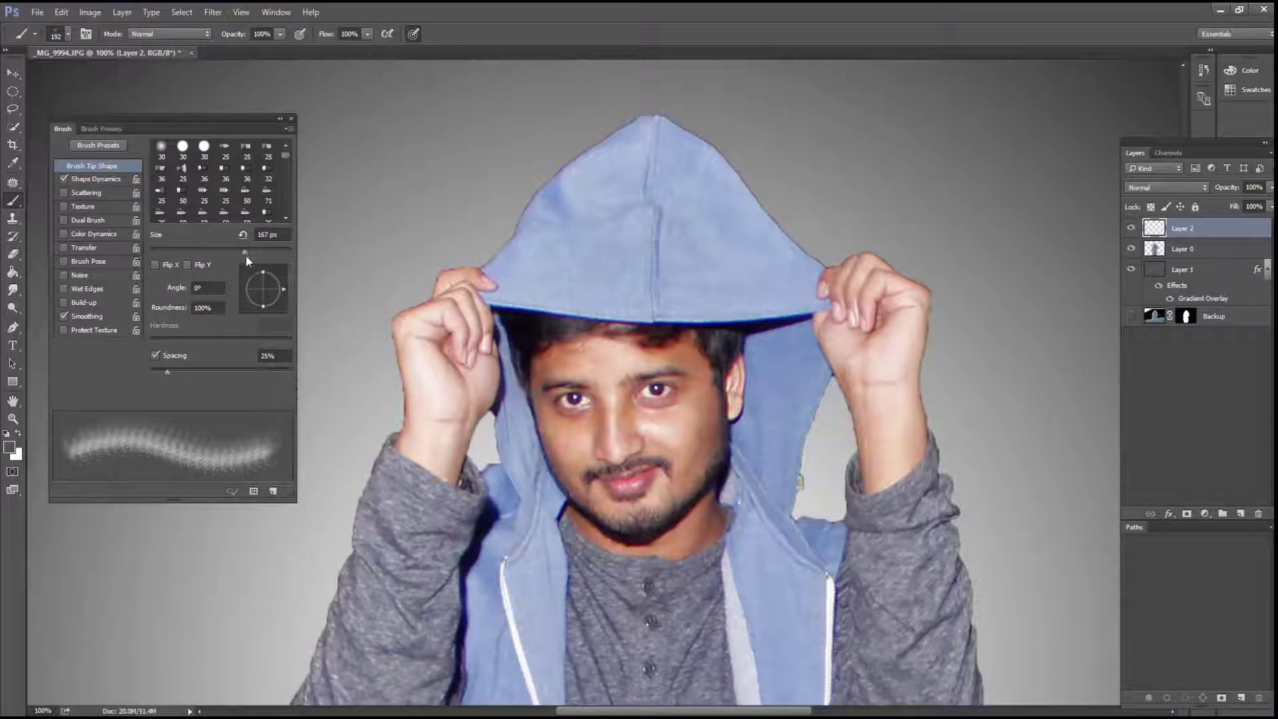
left_click(98, 180)
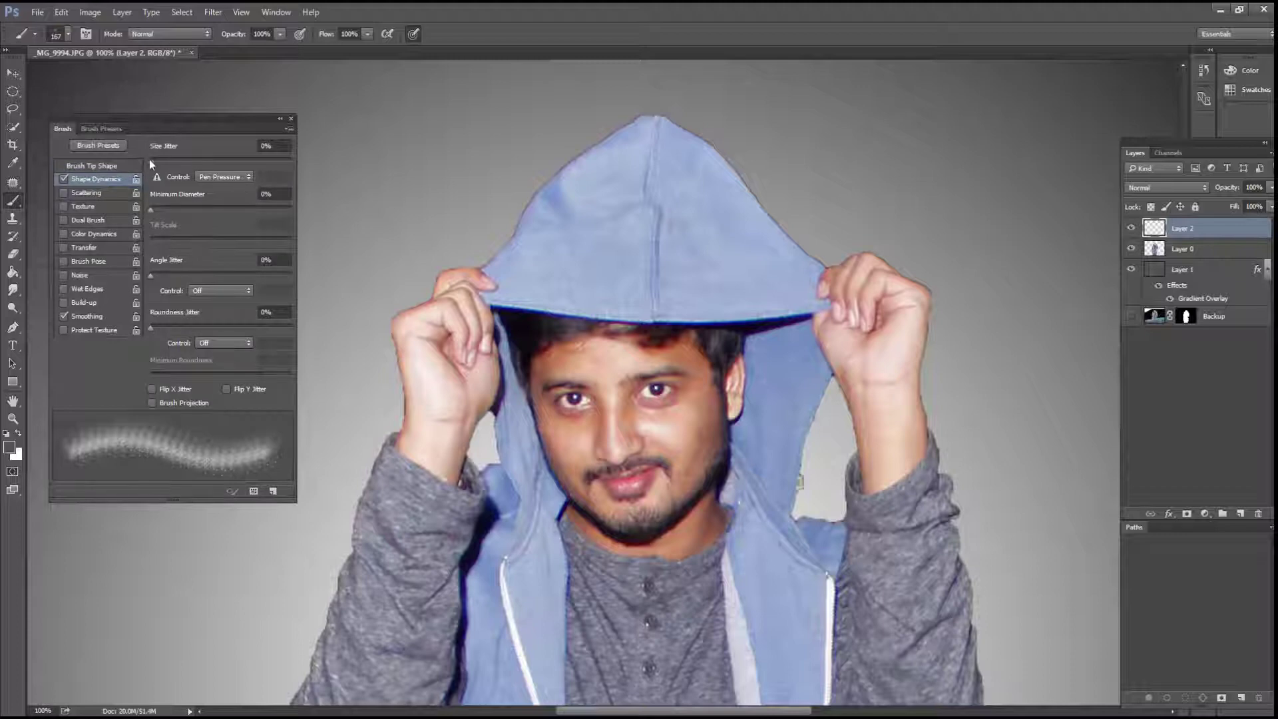
left_click_drag(150, 160, 292, 160)
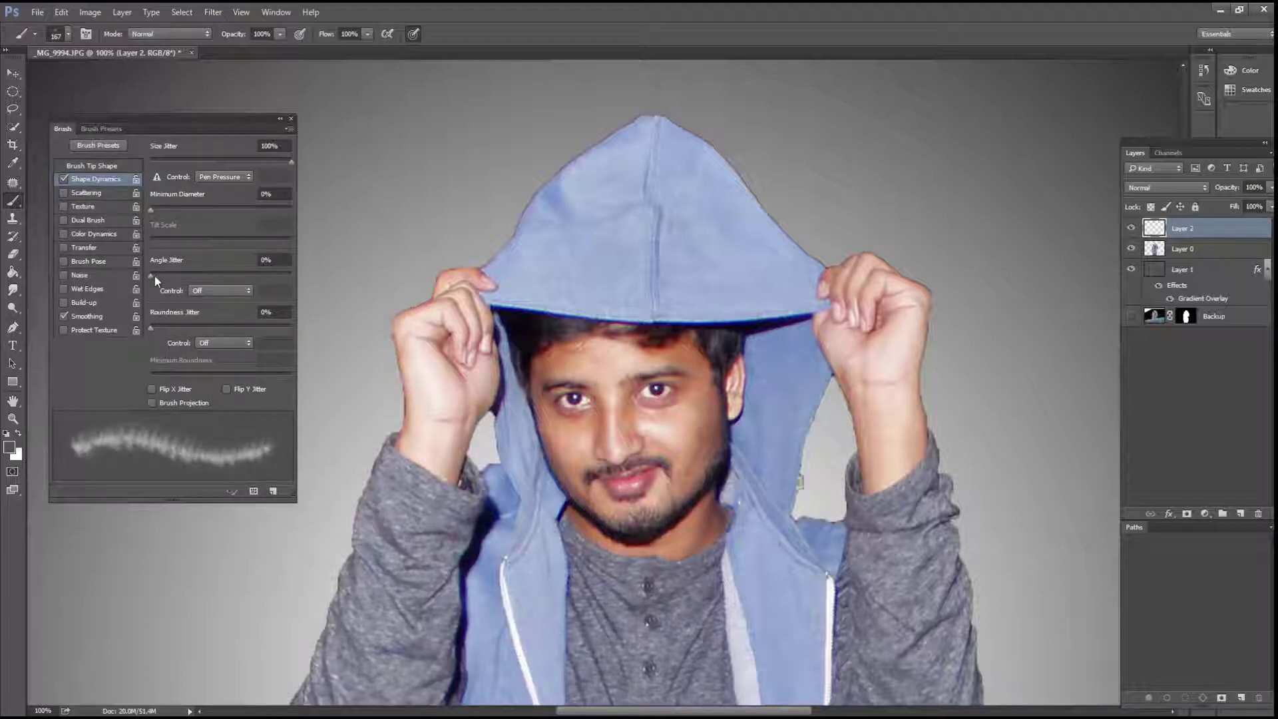
left_click_drag(152, 275, 297, 278)
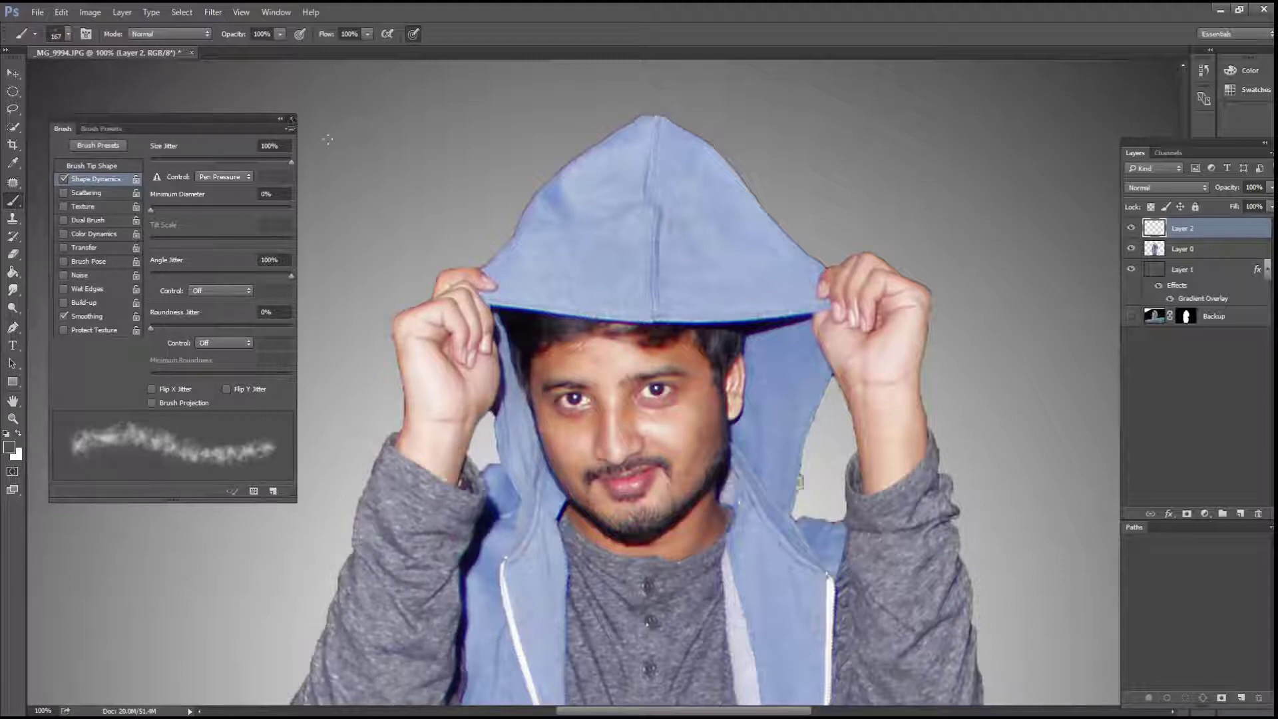
left_click(291, 118)
Resize the scatter brush to 125 px using the canvas brush popup and bracket keys
right_click(524, 246)
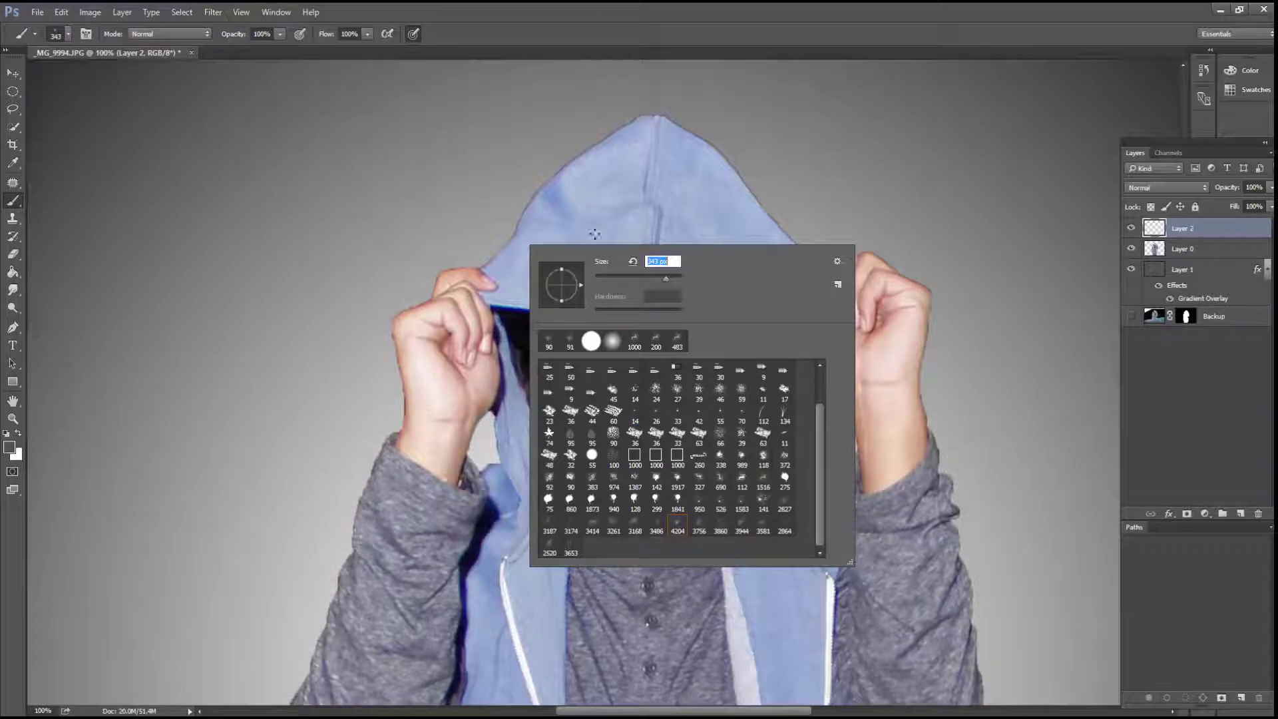
left_click_drag(670, 278, 672, 278)
key("Return")
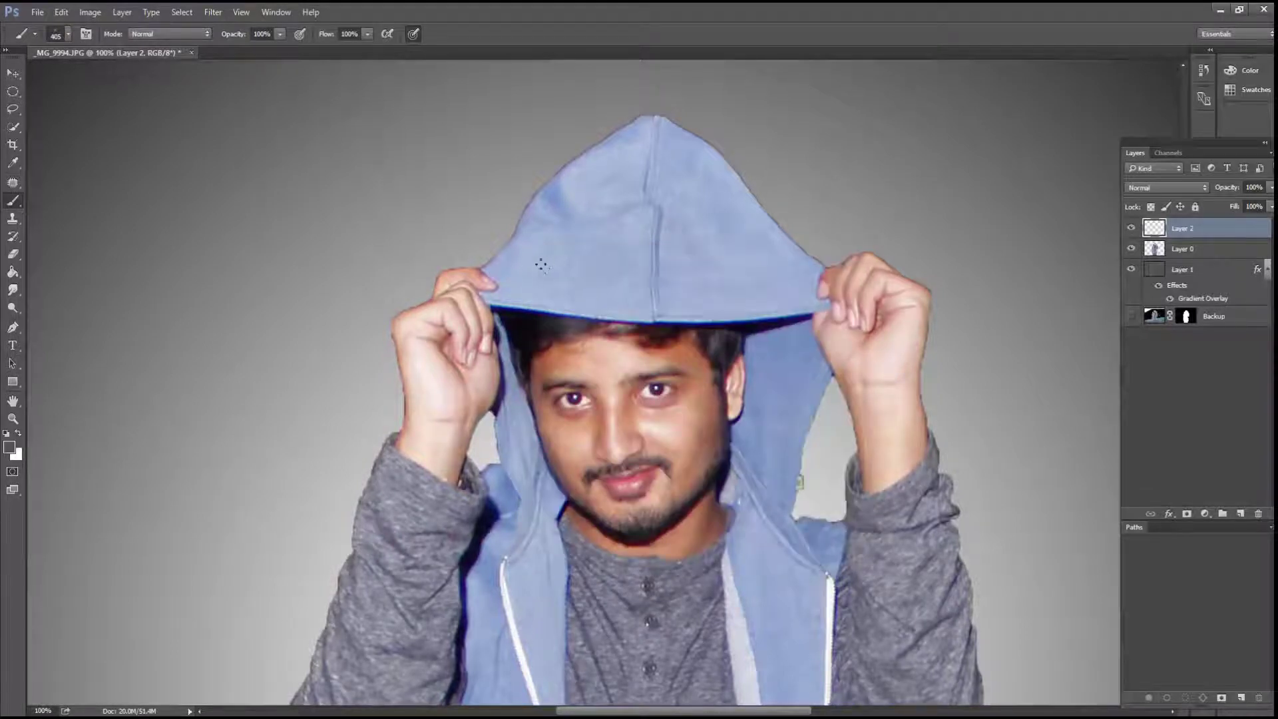
key("bracketright")
key("bracketright")
key("bracketright")
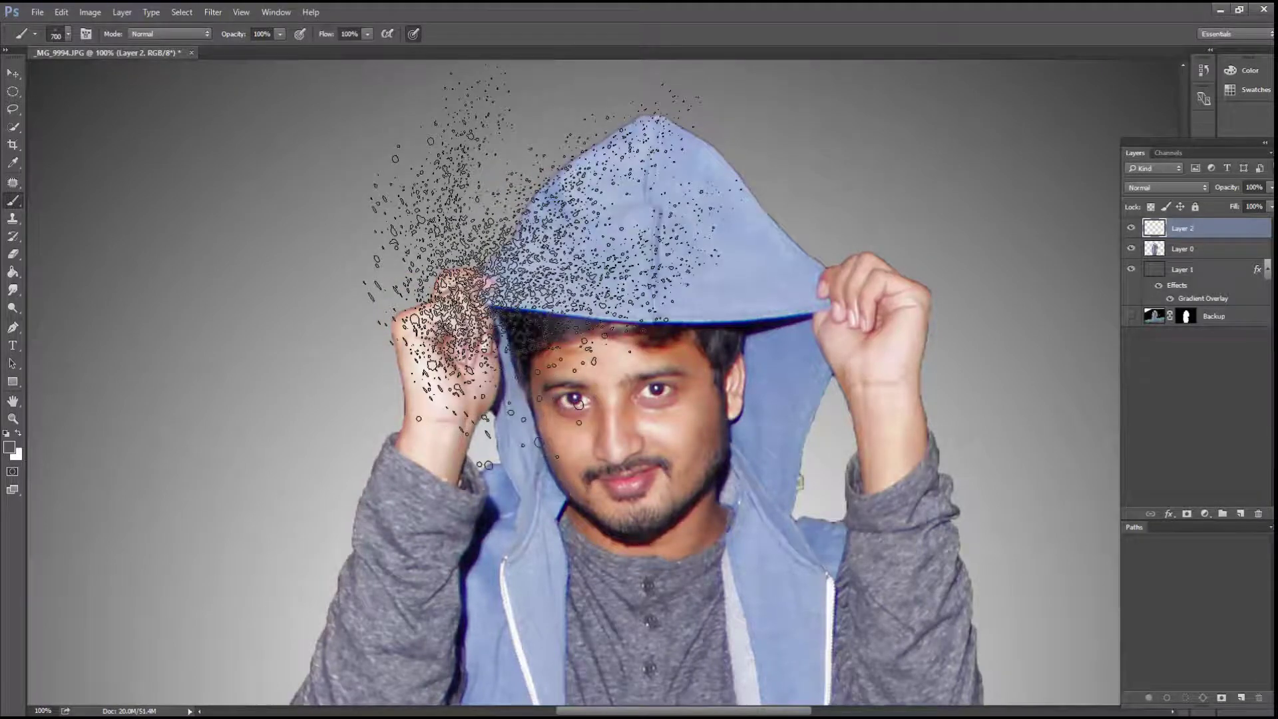
key("bracketleft")
key("bracketleft")
key("bracketleft")
key("bracketleft")
key("bracketleft")
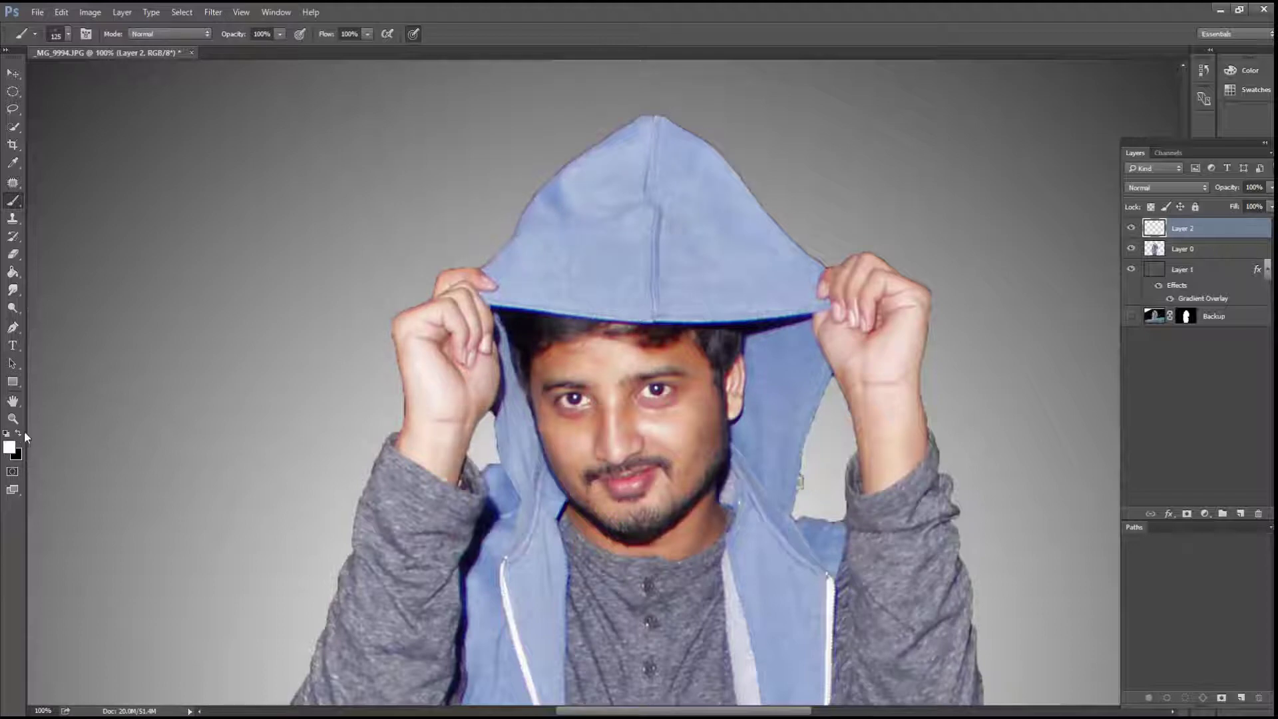
Paint white particles along the hood's left, upper and right edges, undoing a stray arm stroke
mouse_move(513, 224)
left_mouse_down()
mouse_move(411, 332)
mouse_move(562, 167)
mouse_move(656, 114)
mouse_move(479, 266)
left_mouse_up()
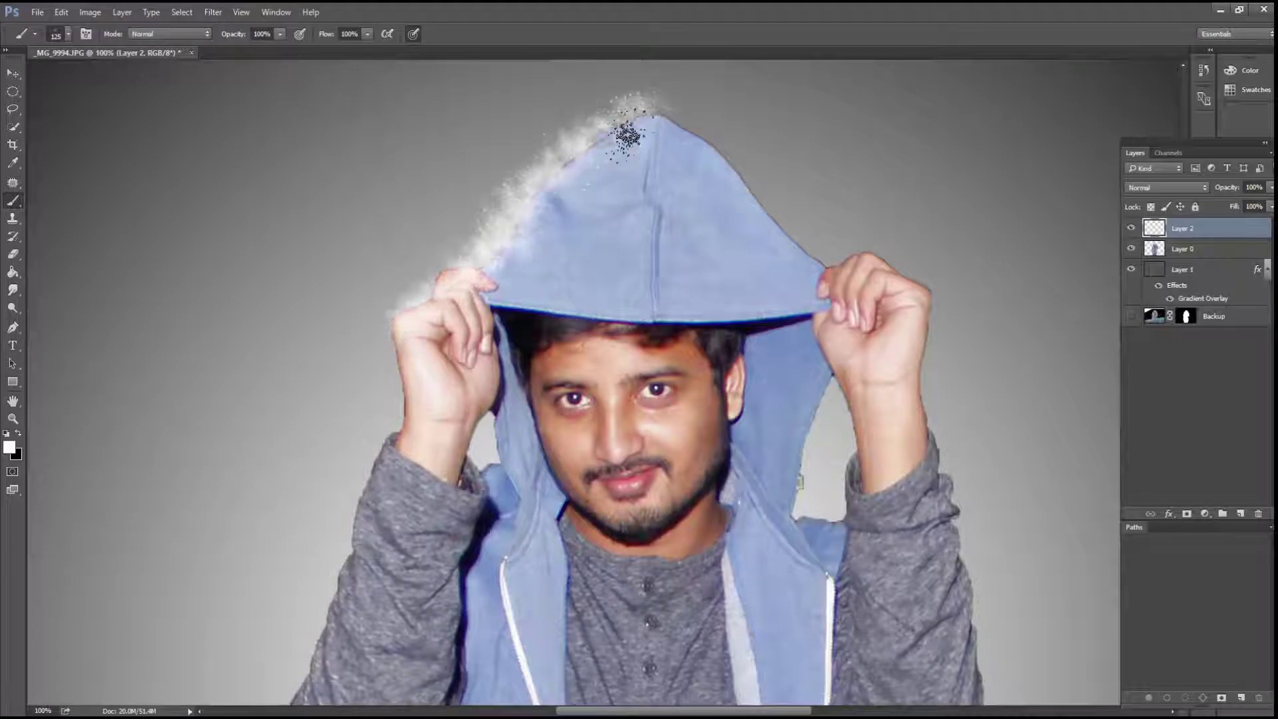
left_click_drag(623, 133, 573, 223)
mouse_move(659, 115)
left_mouse_down()
mouse_move(726, 153)
mouse_move(838, 266)
mouse_move(928, 299)
left_mouse_up()
scroll(927, 300, "down", 1)
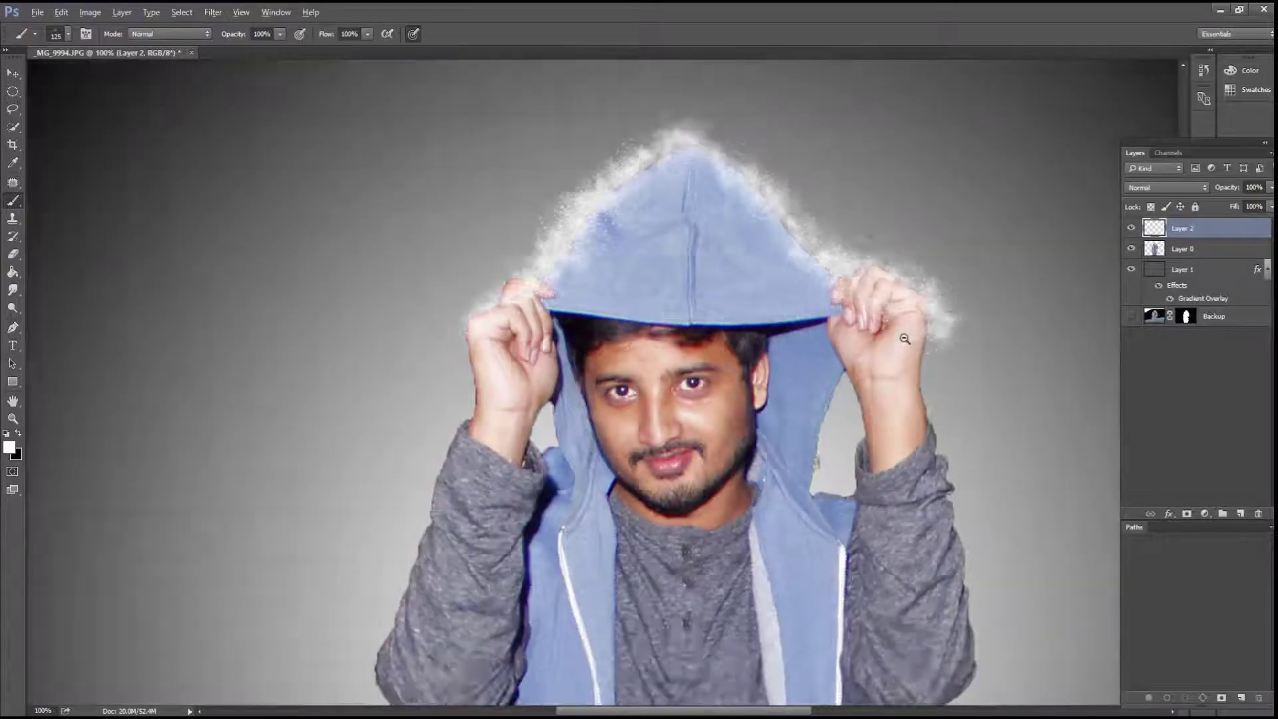
mouse_move(577, 238)
left_mouse_down()
mouse_move(563, 346)
mouse_move(509, 479)
mouse_move(521, 478)
mouse_move(549, 366)
mouse_move(479, 531)
mouse_move(493, 542)
mouse_move(526, 449)
mouse_move(486, 509)
mouse_move(545, 359)
mouse_move(499, 459)
mouse_move(565, 320)
left_mouse_up()
key("ctrl+z")
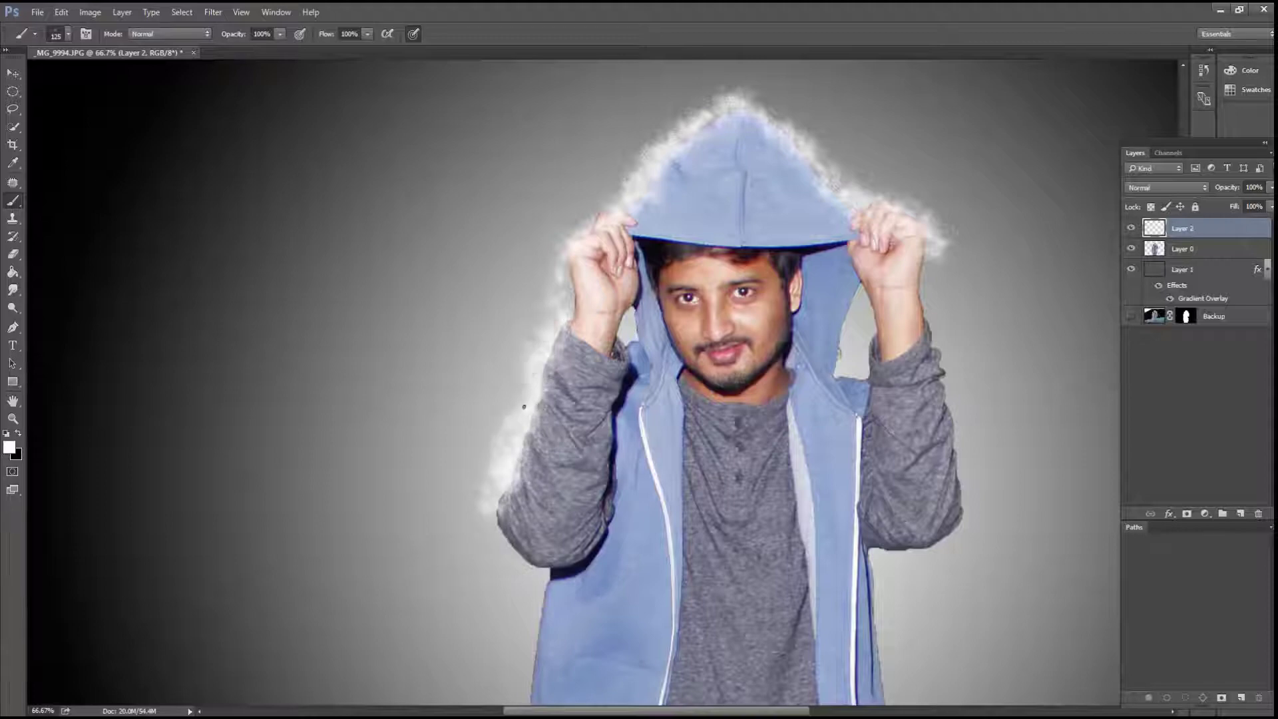
Paint glowing white particles along the right arm's outer edge, then view the whole figure
left_click_drag(925, 272, 963, 513)
left_click_drag(951, 352, 929, 262)
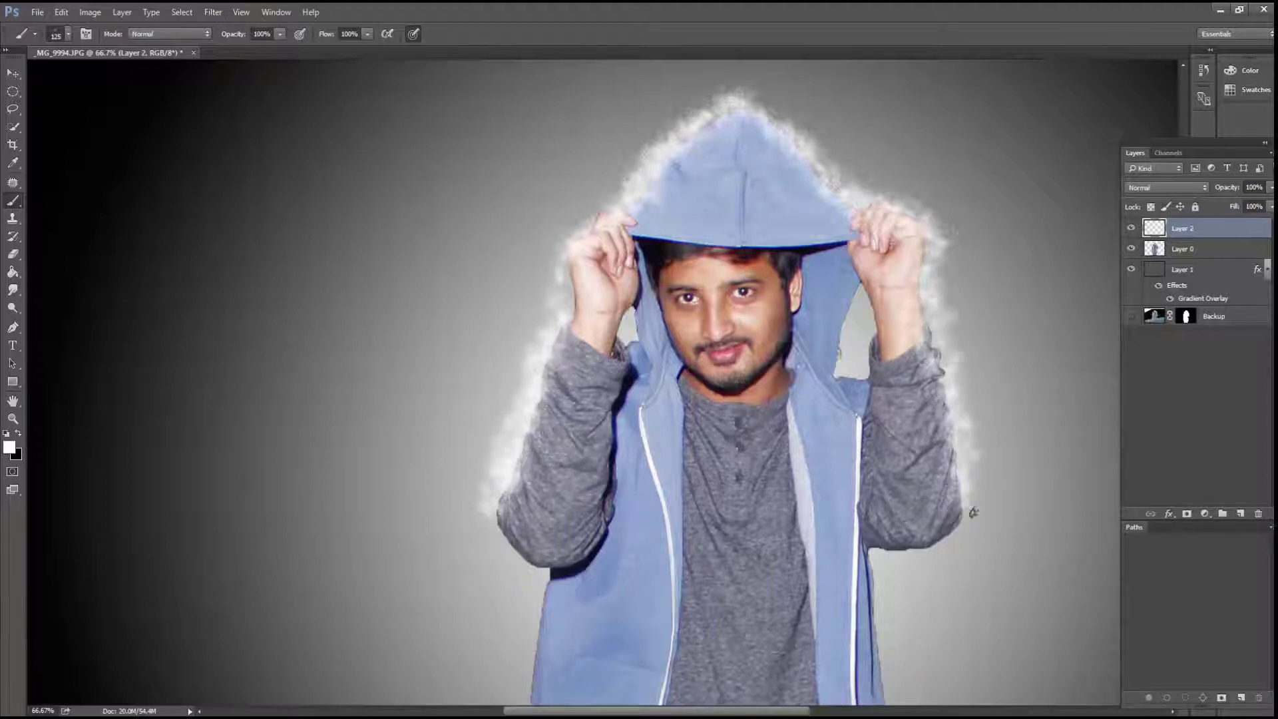
left_click_drag(974, 513, 949, 397)
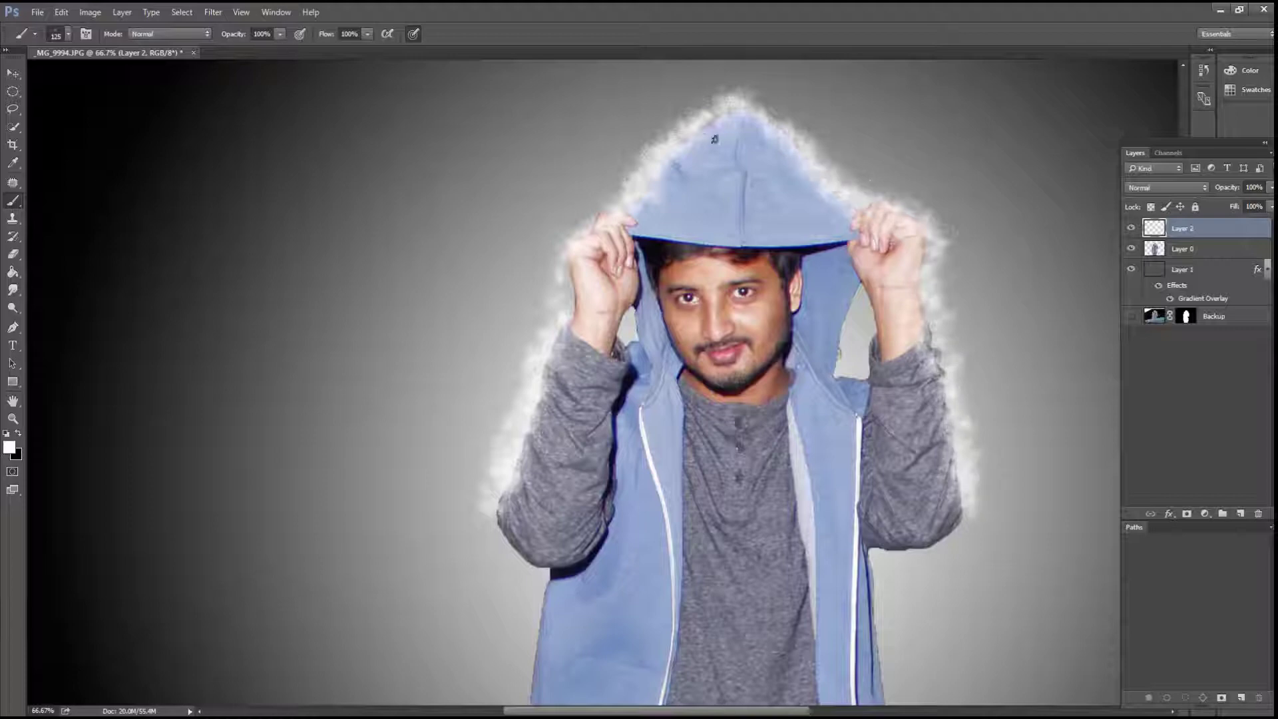
left_click(734, 240, "alt")
scroll(733, 239, "down", 3)
scroll(805, 335, "up", 1)
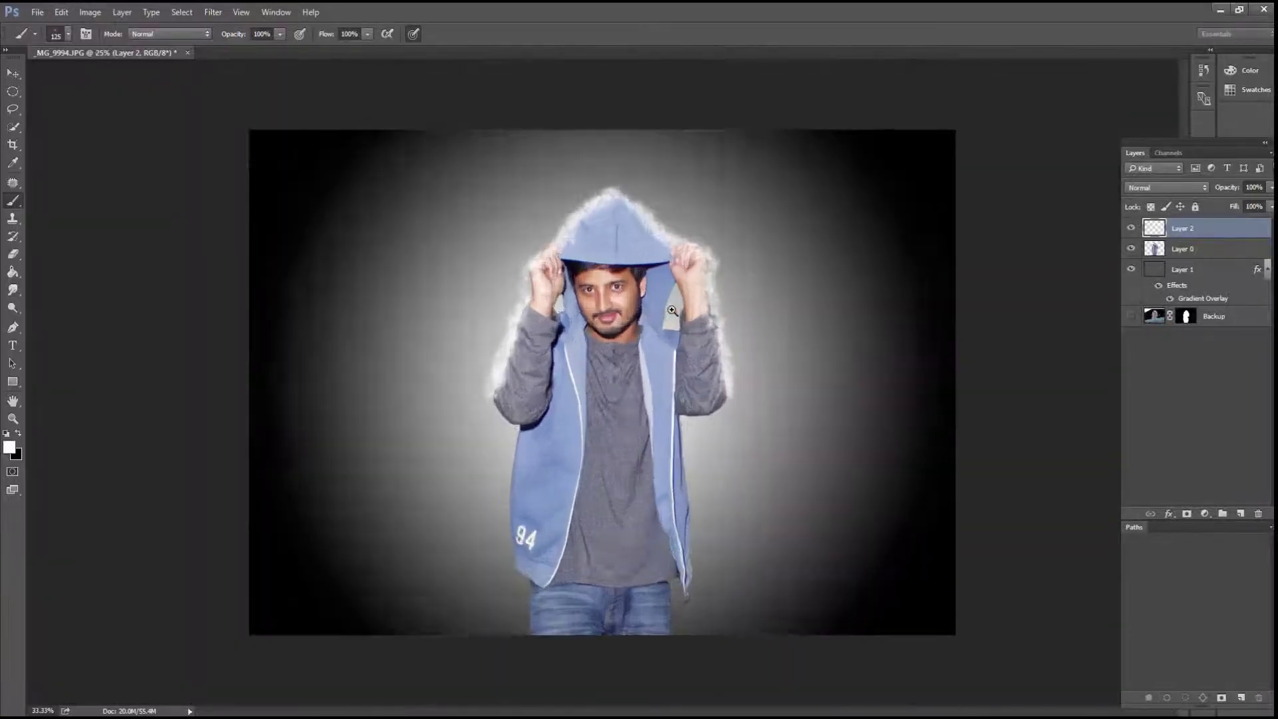
scroll(806, 334, "up", 1)
scroll(806, 335, "down", 1)
scroll(652, 257, "up", 1)
scroll(732, 400, "down", 1)
scroll(732, 386, "up", 1)
scroll(832, 412, "down", 1)
Add a new empty layer and select the 966 rain-streak brush preset
left_click(1240, 514)
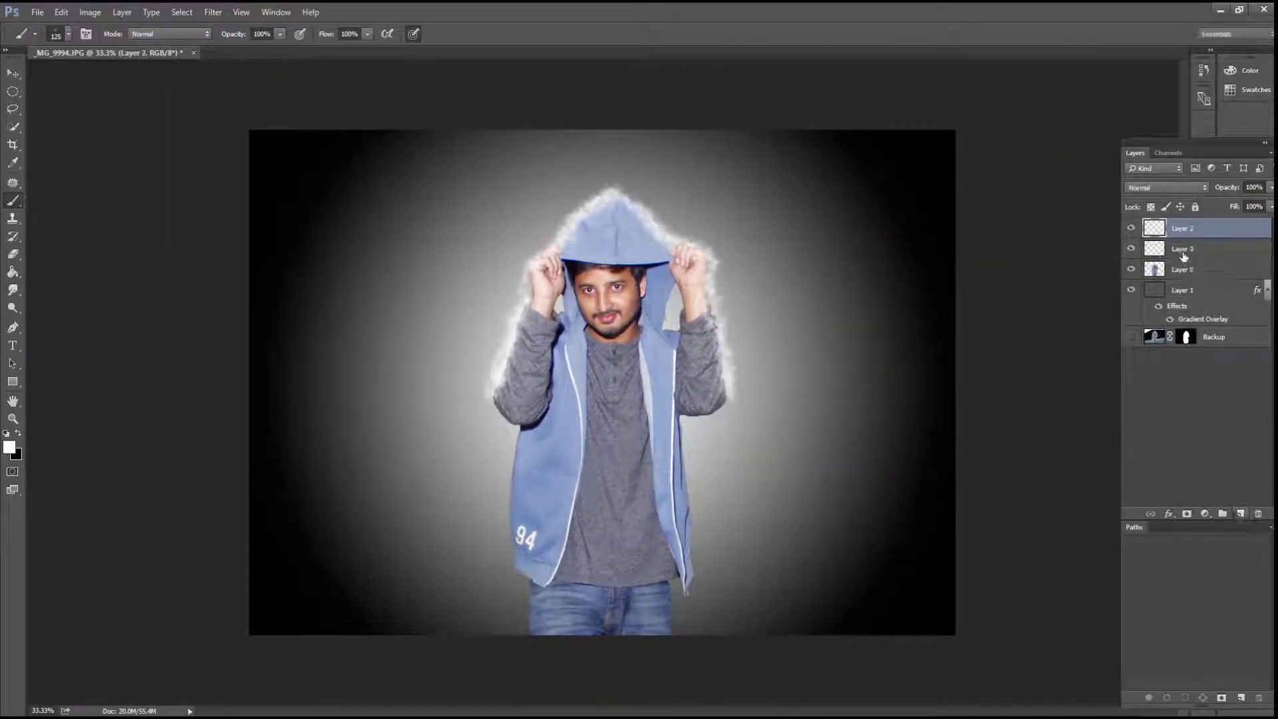
right_click(17, 194)
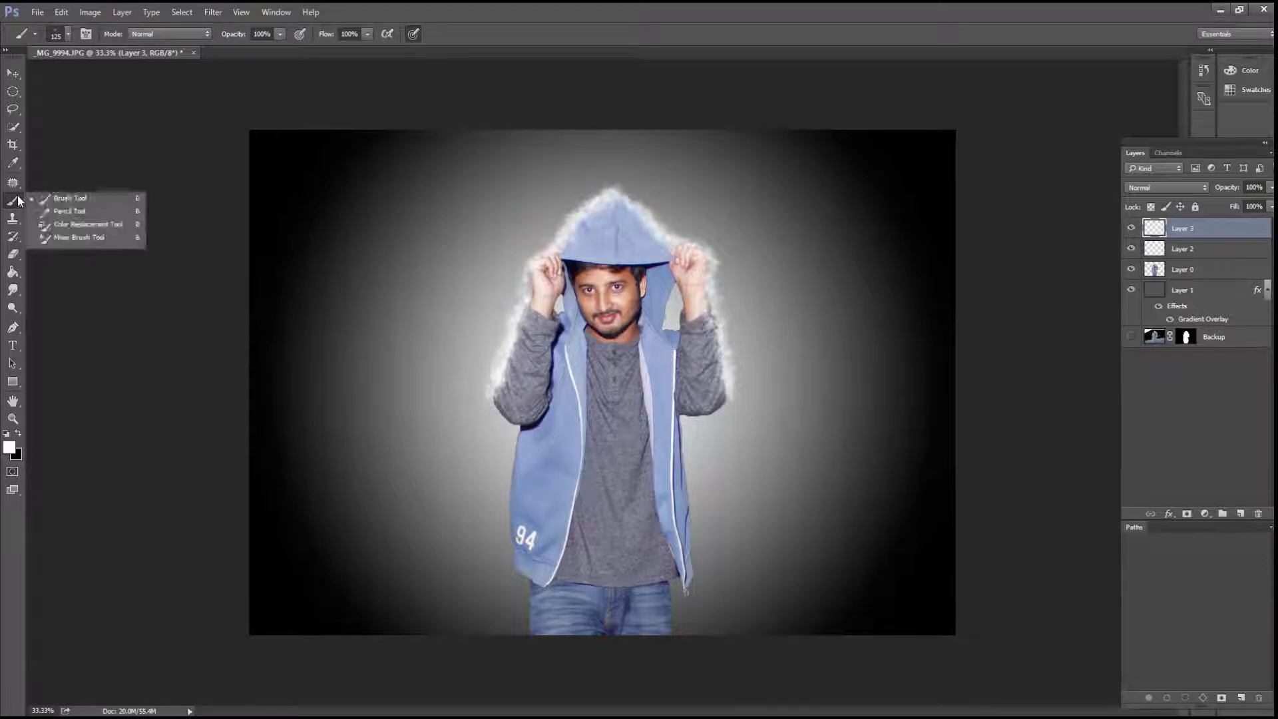
left_click(72, 34)
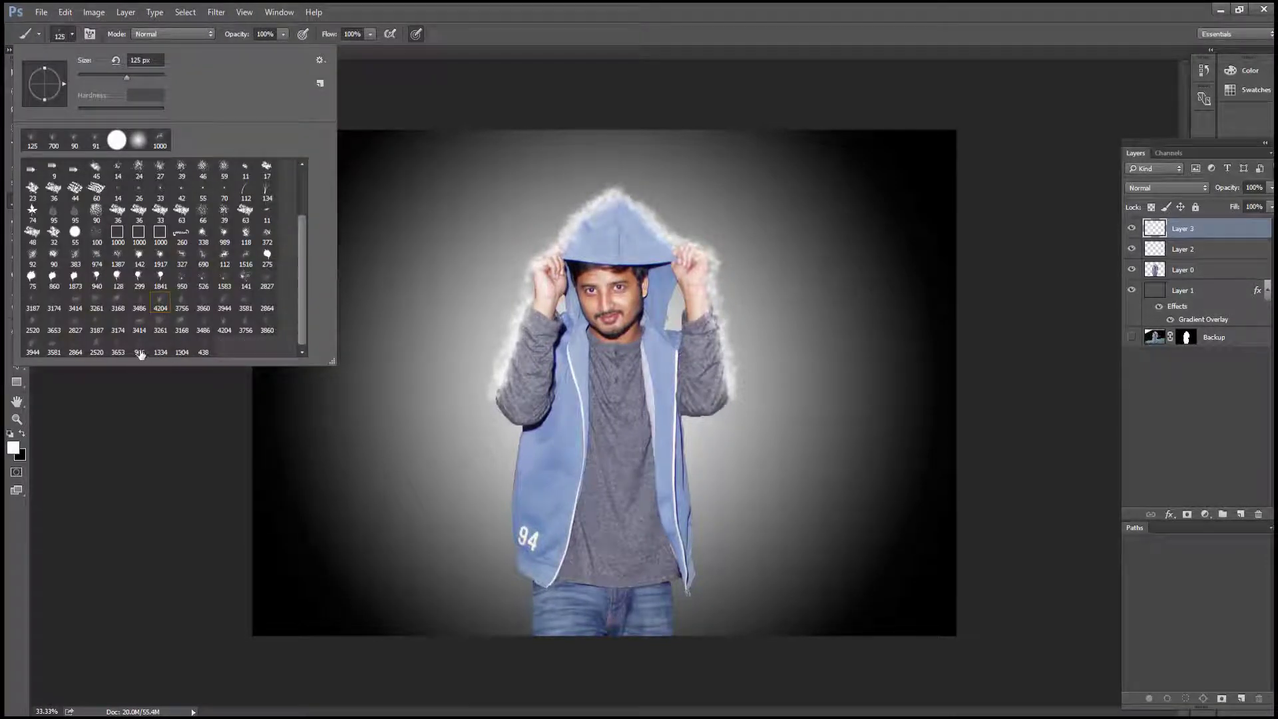
left_click(623, 466)
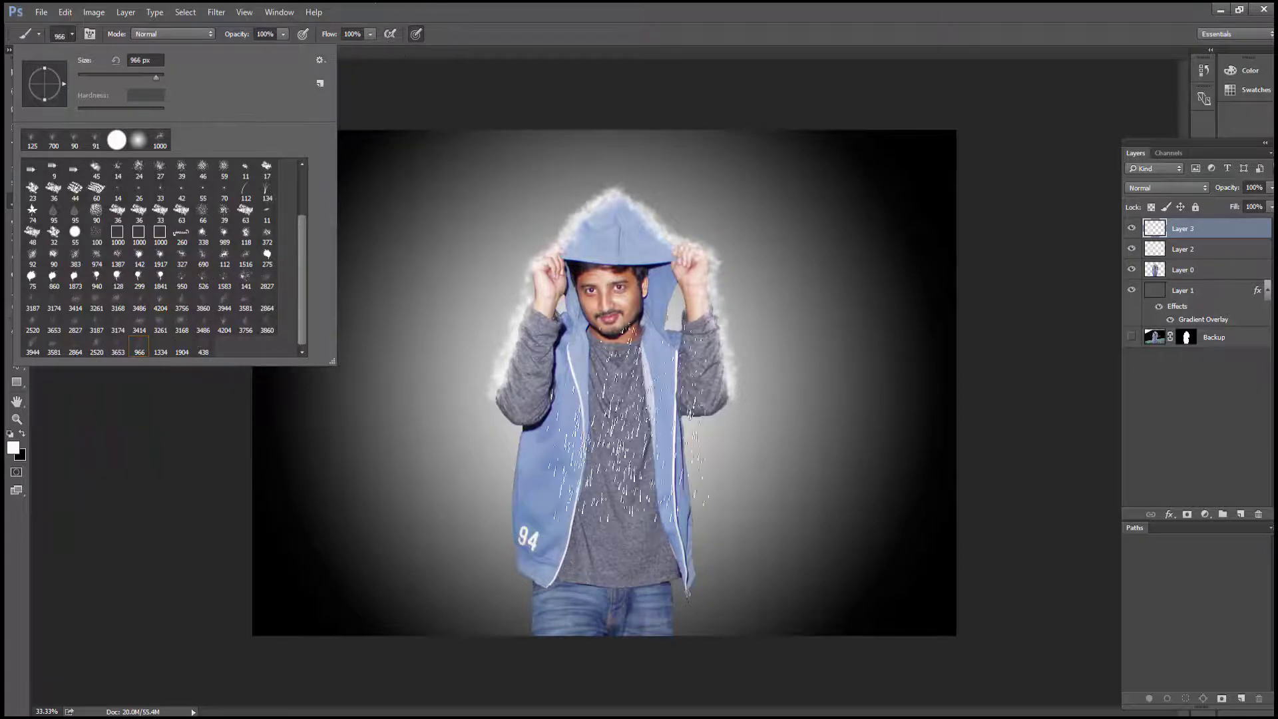
left_click(366, 62)
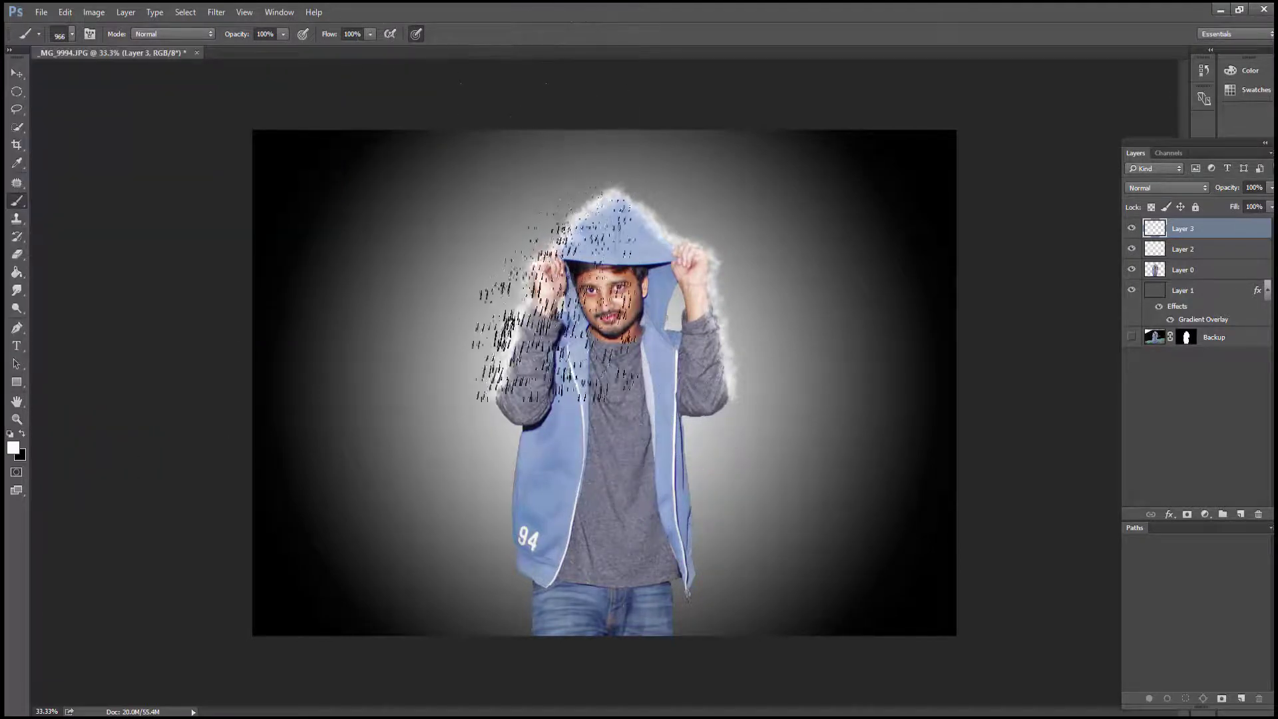
Paint white rain over the figure, enlarging the brush to cover the whole image
left_click_drag(506, 313, 585, 220)
key("bracketright")
key("bracketright")
key("bracketright")
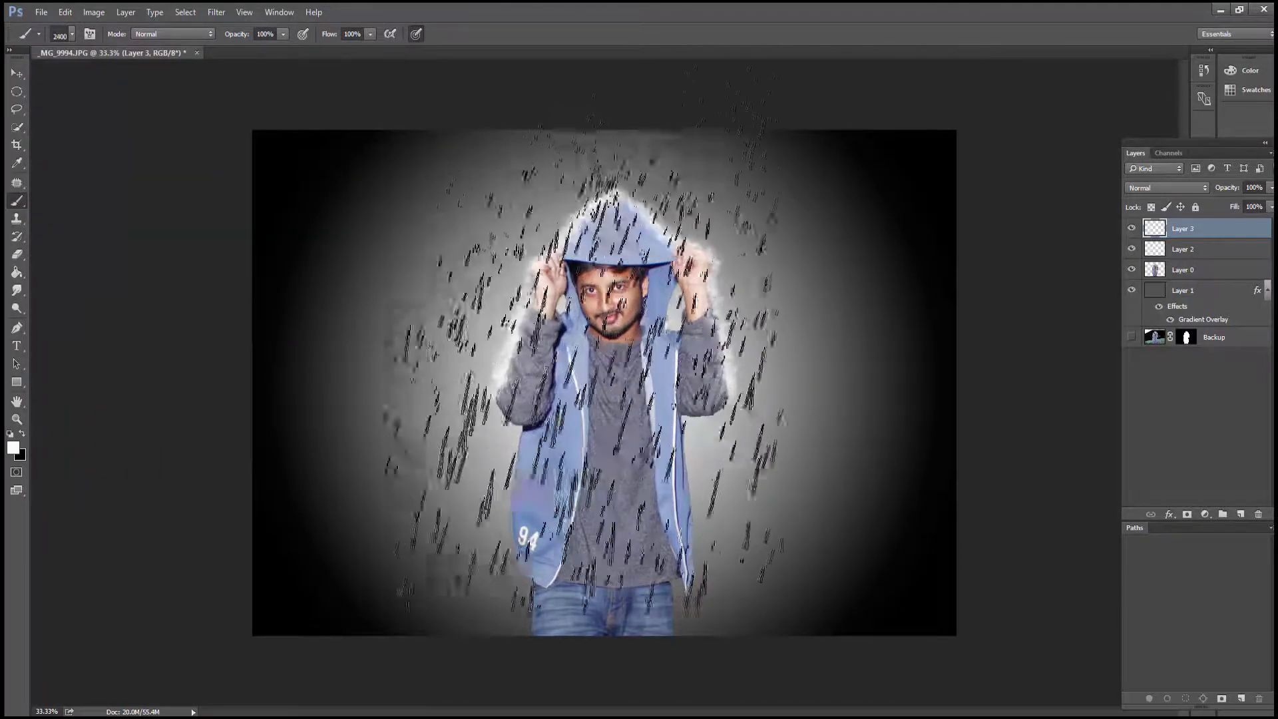
key("bracketright")
key("bracketright")
key("bracketright")
key("bracketright")
key("bracketright")
key("bracketright")
key("bracketright")
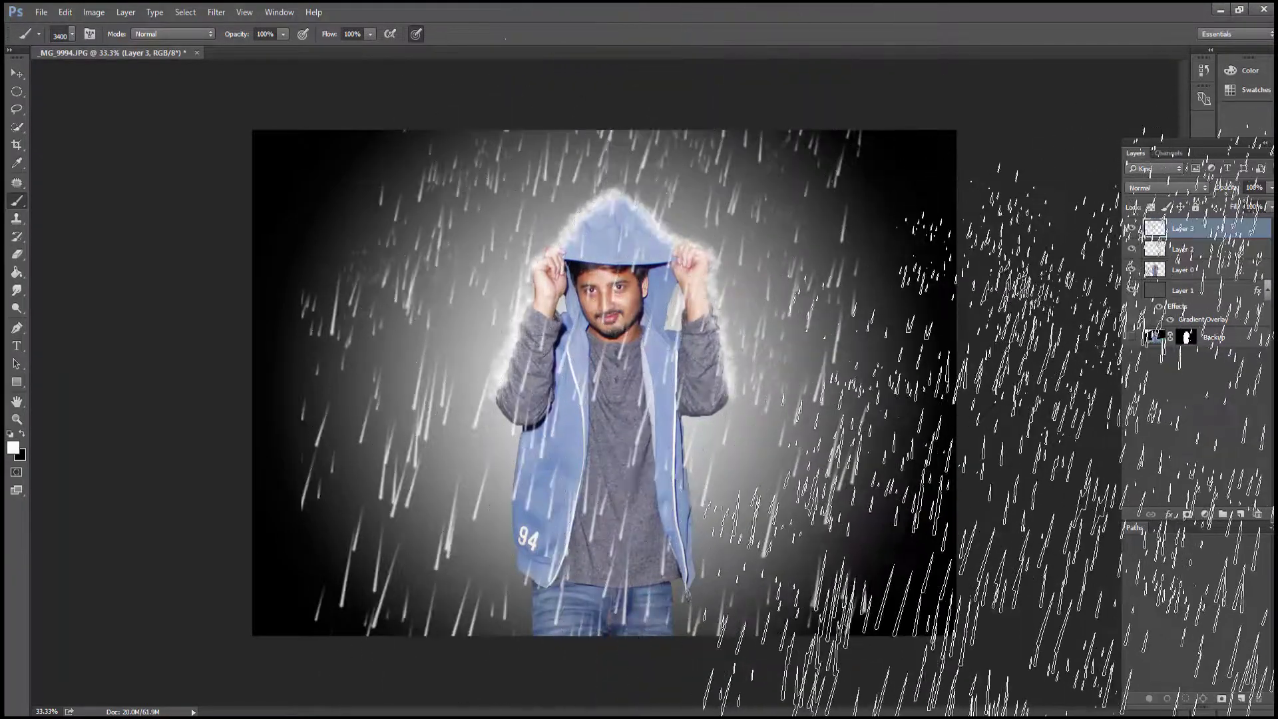
key("ctrl+minus")
key("ctrl+minus")
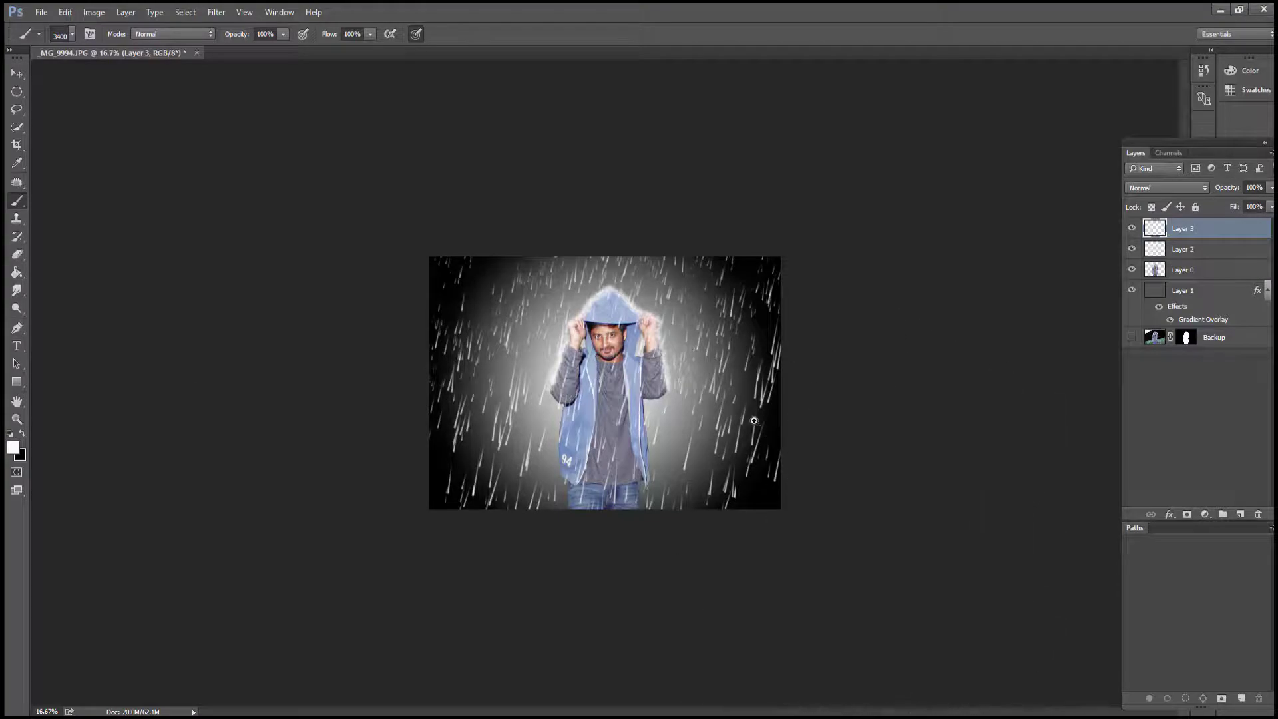
key("ctrl+plus")
key("ctrl+plus")
key("ctrl+minus")
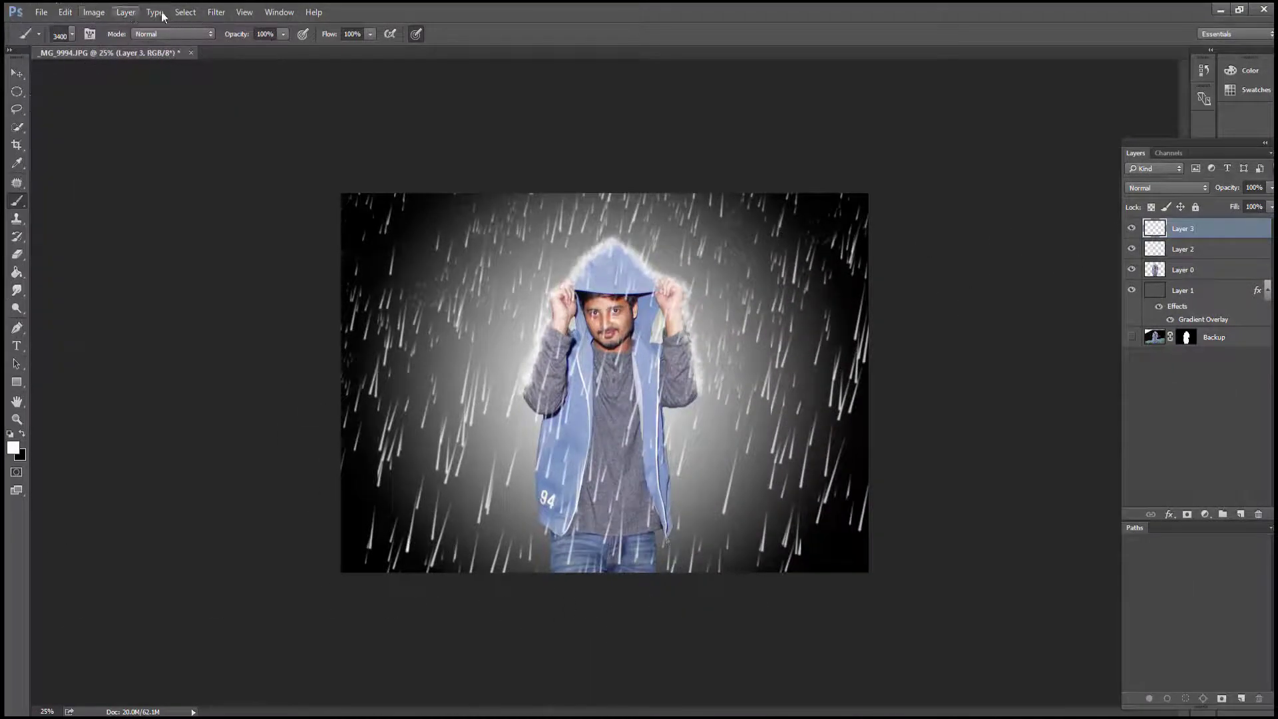
Apply a Motion Blur of 90 pixels at about 66 degrees to the rain layer
left_click(216, 12)
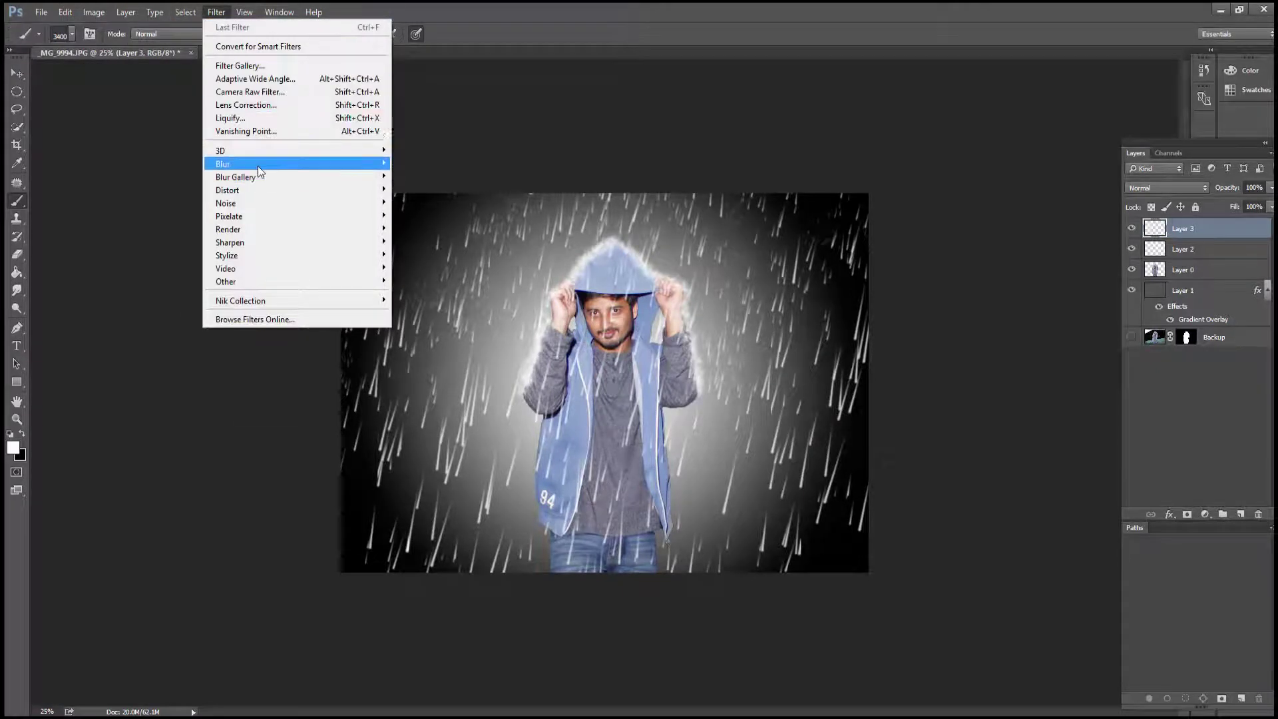
mouse_move(260, 164)
left_click(444, 247)
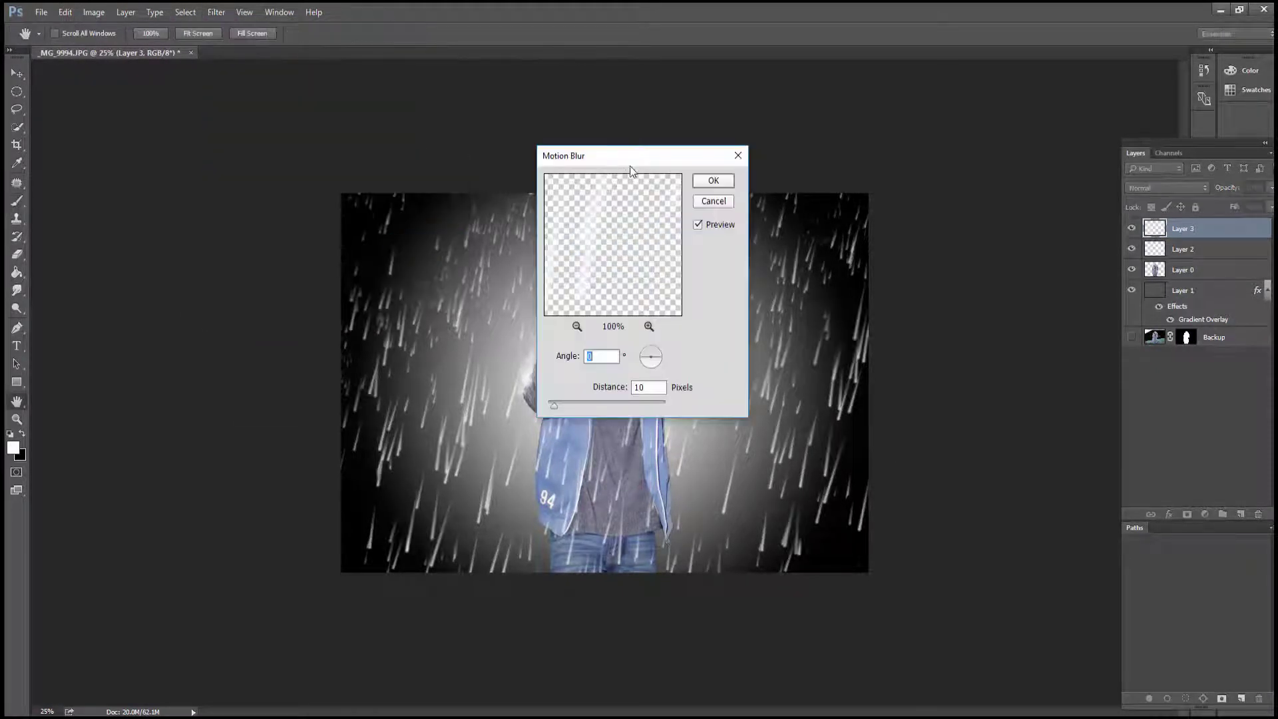
left_click_drag(639, 156, 1004, 247)
mouse_move(1022, 453)
left_mouse_down()
mouse_move(1012, 455)
mouse_move(1019, 441)
left_mouse_up()
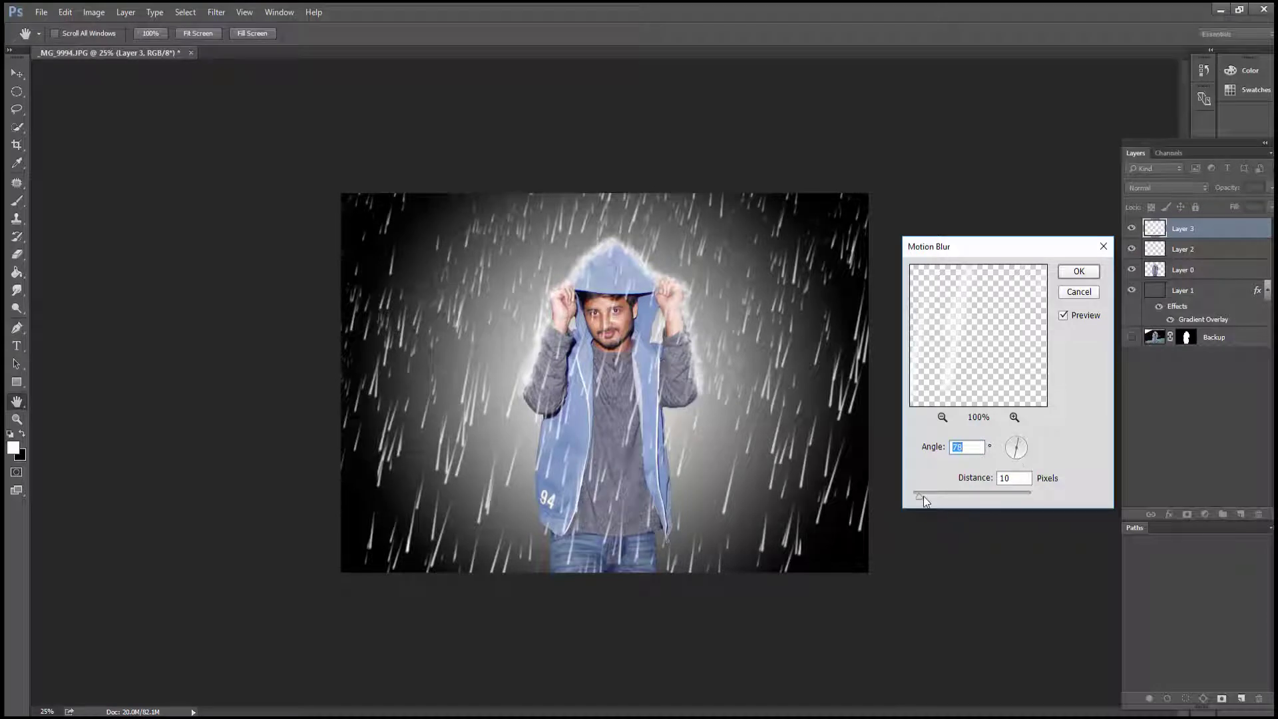
left_click_drag(924, 497, 952, 498)
mouse_move(1017, 455)
left_mouse_down()
mouse_move(1024, 446)
mouse_move(1016, 464)
left_mouse_up()
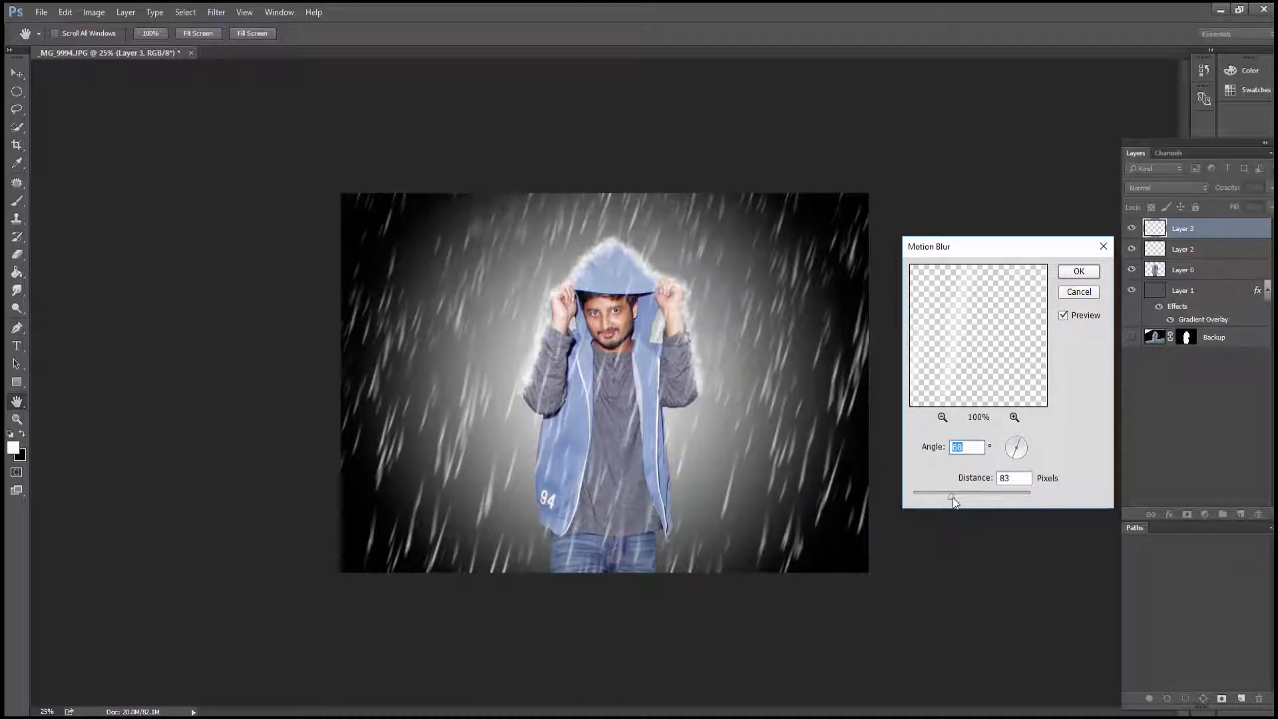
left_click_drag(952, 496, 955, 497)
left_click(953, 496)
left_click_drag(1017, 460, 1012, 464)
left_click(1014, 455)
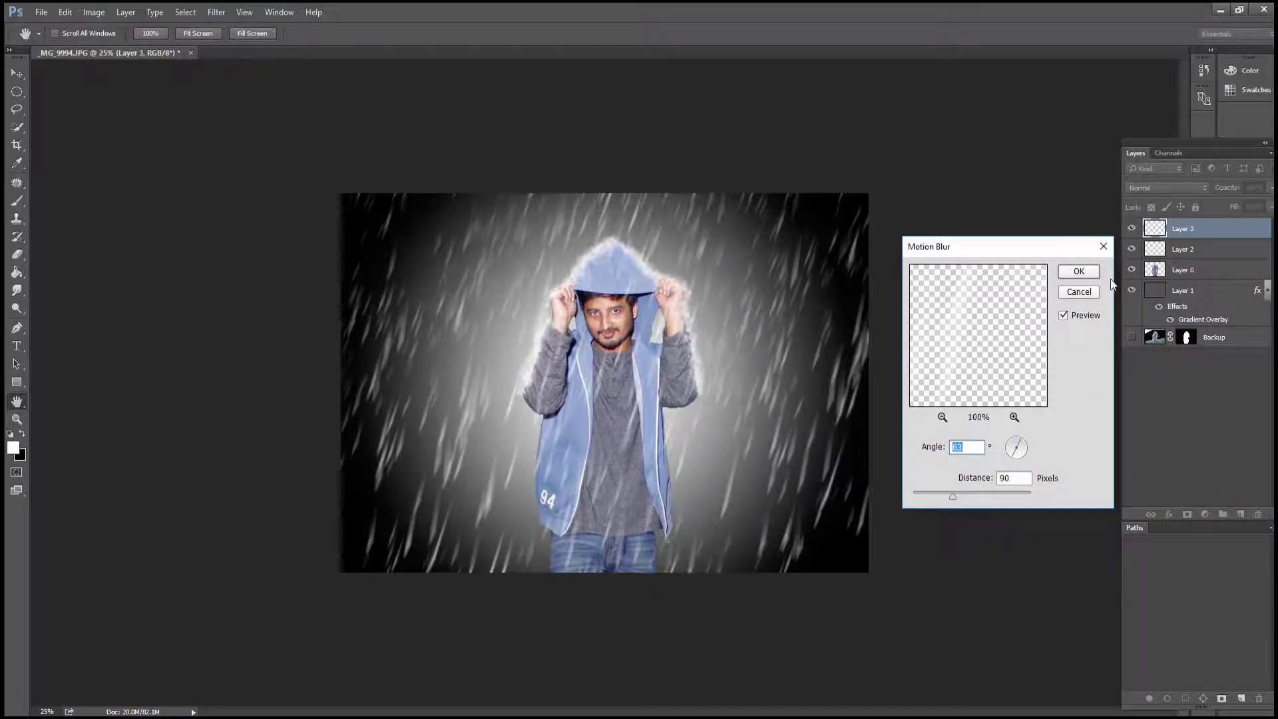
left_click(1079, 272)
Paint extra rain over the lower right and shrink the rain brush to 2200
key("ctrl+minus")
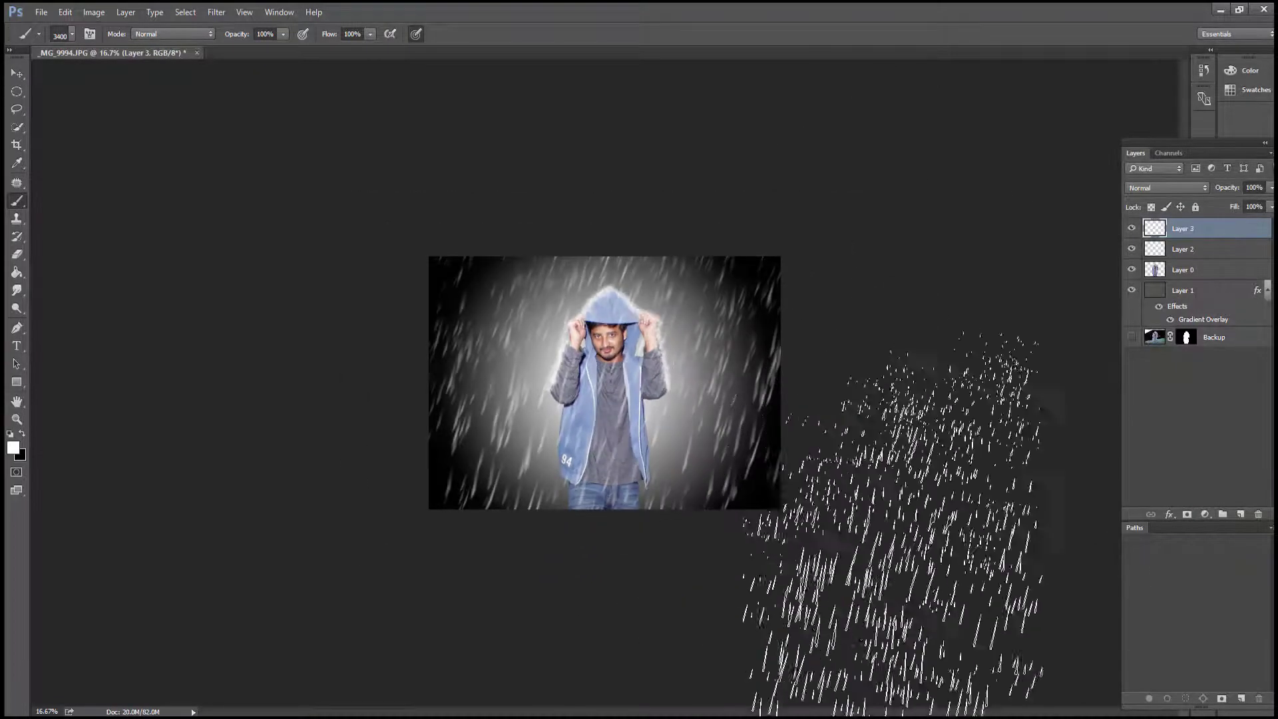
mouse_move(773, 408)
left_mouse_down()
mouse_move(632, 553)
mouse_move(599, 716)
mouse_move(686, 553)
left_mouse_up()
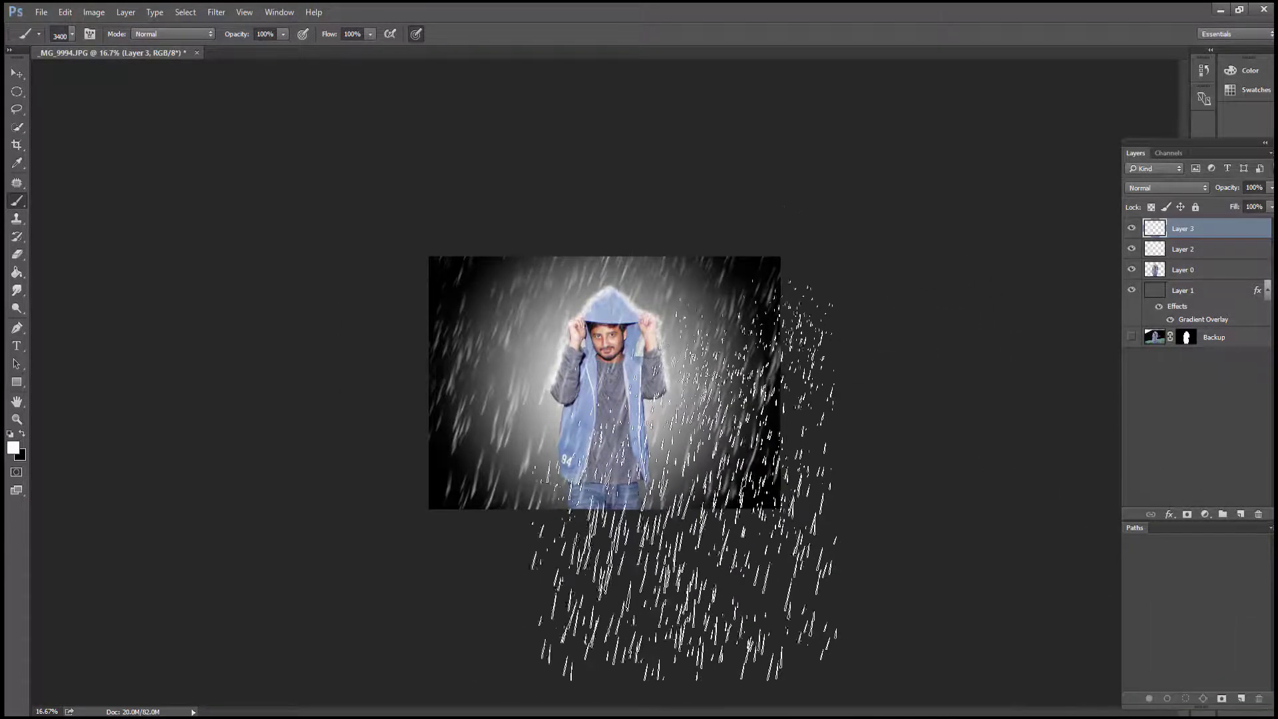
key("ctrl+plus")
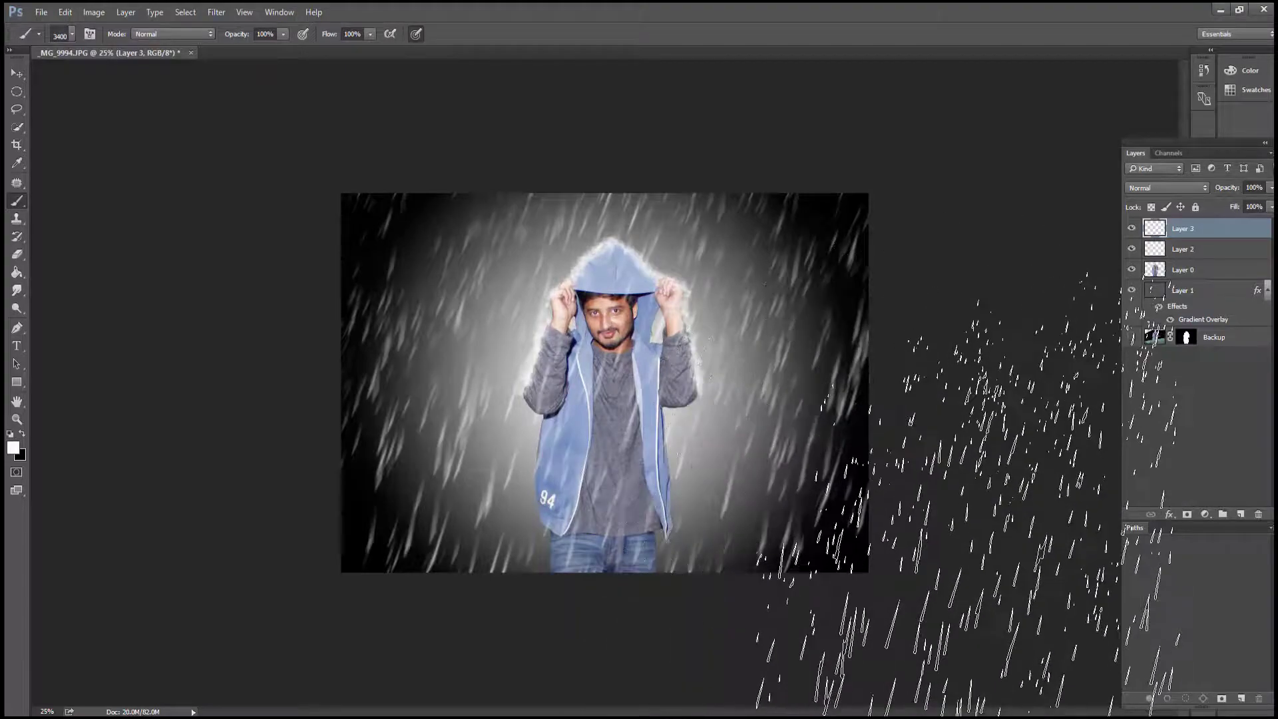
key("bracketleft")
key("bracketleft")
key("bracketleft")
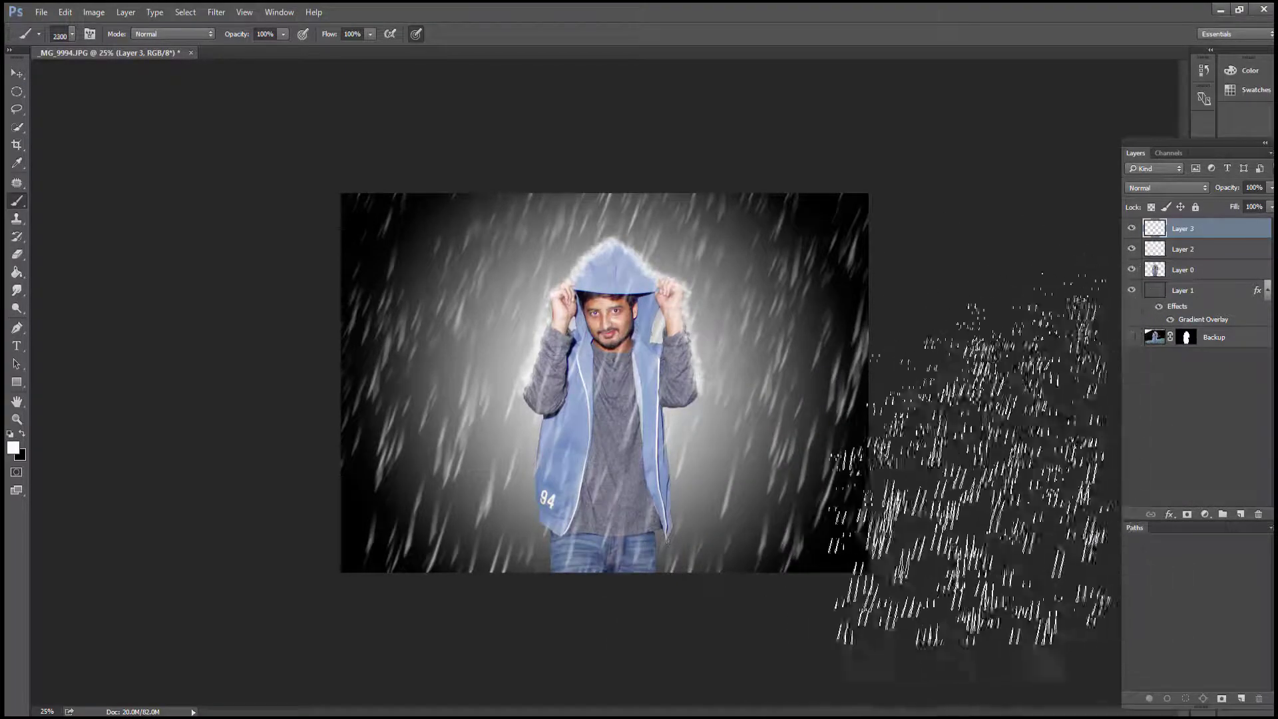
key("bracketleft")
left_click(932, 428, "ctrl")
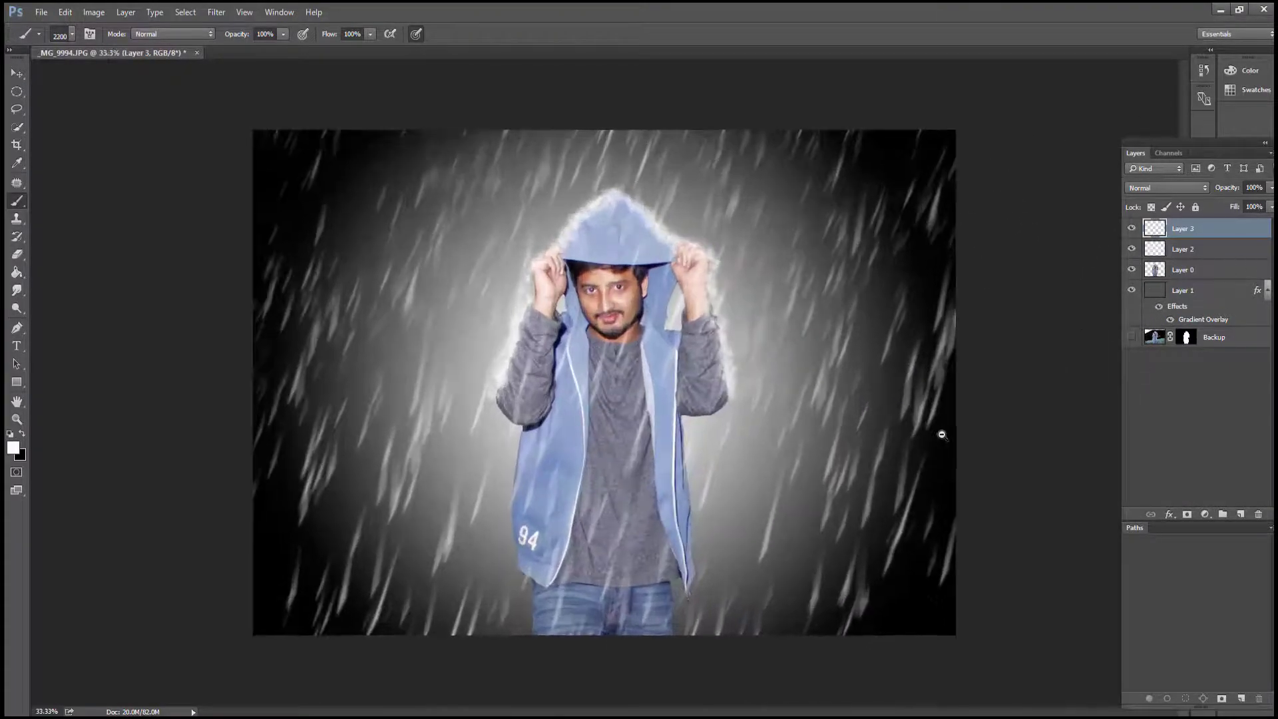
left_click(941, 434, "ctrl+alt")
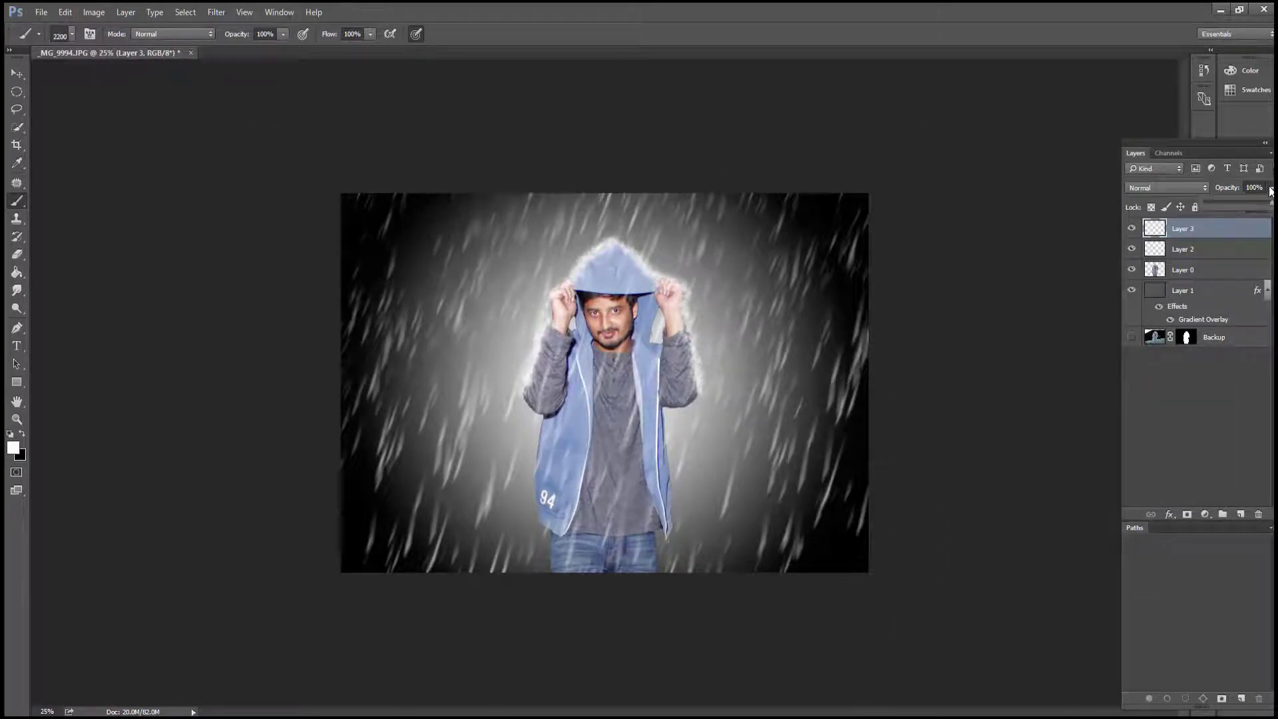
Lower the rain layer's opacity to 43% and rename it 'Rain 1'
left_click_drag(1271, 188, 1242, 203)
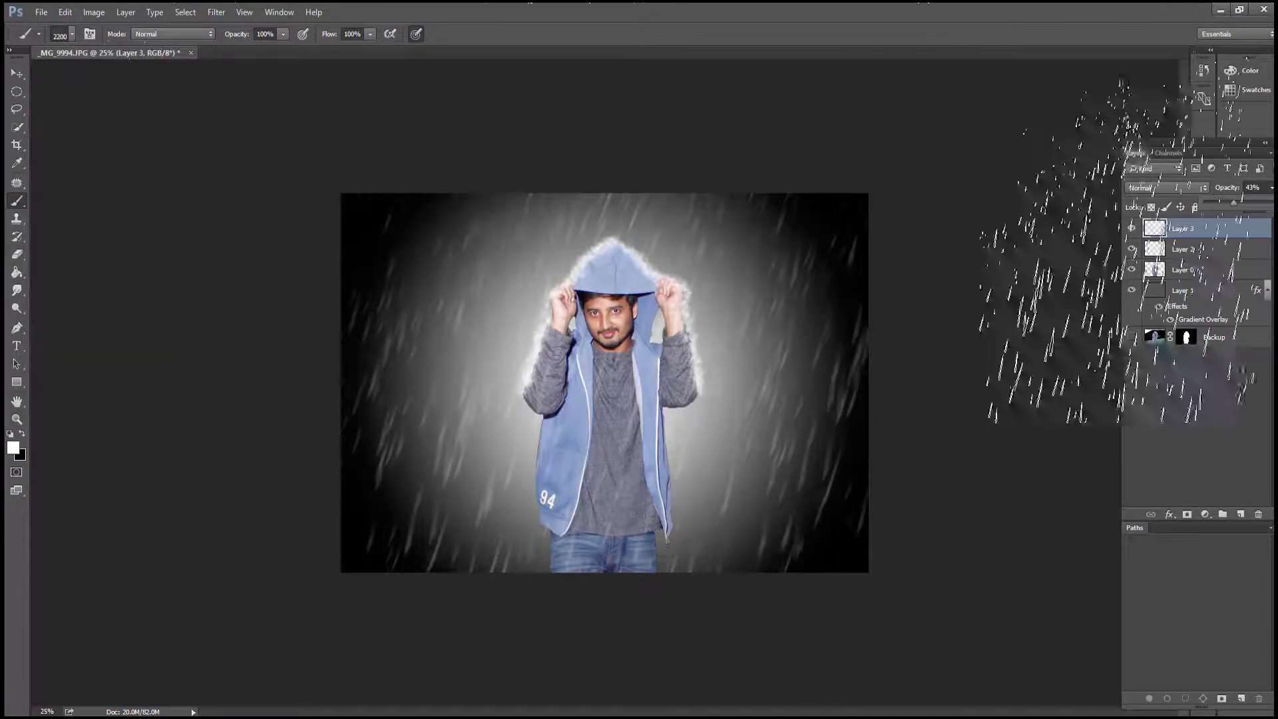
double_click(1183, 228)
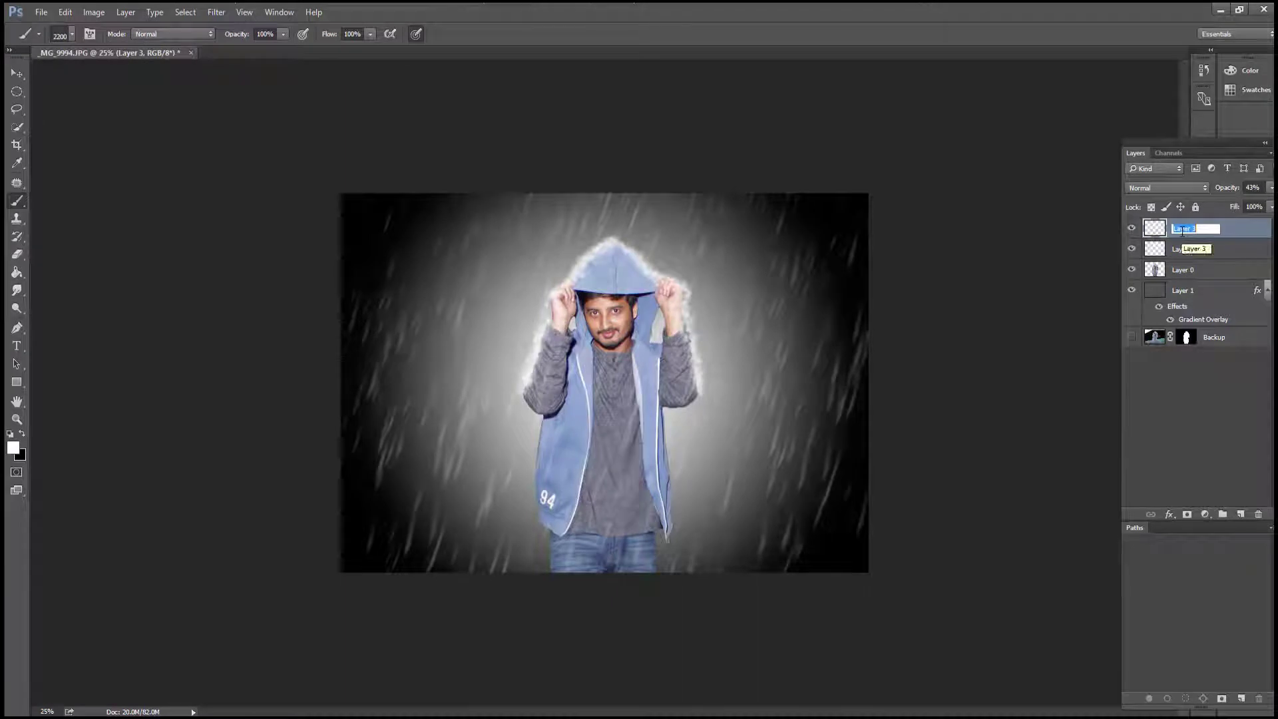
type("Rain")
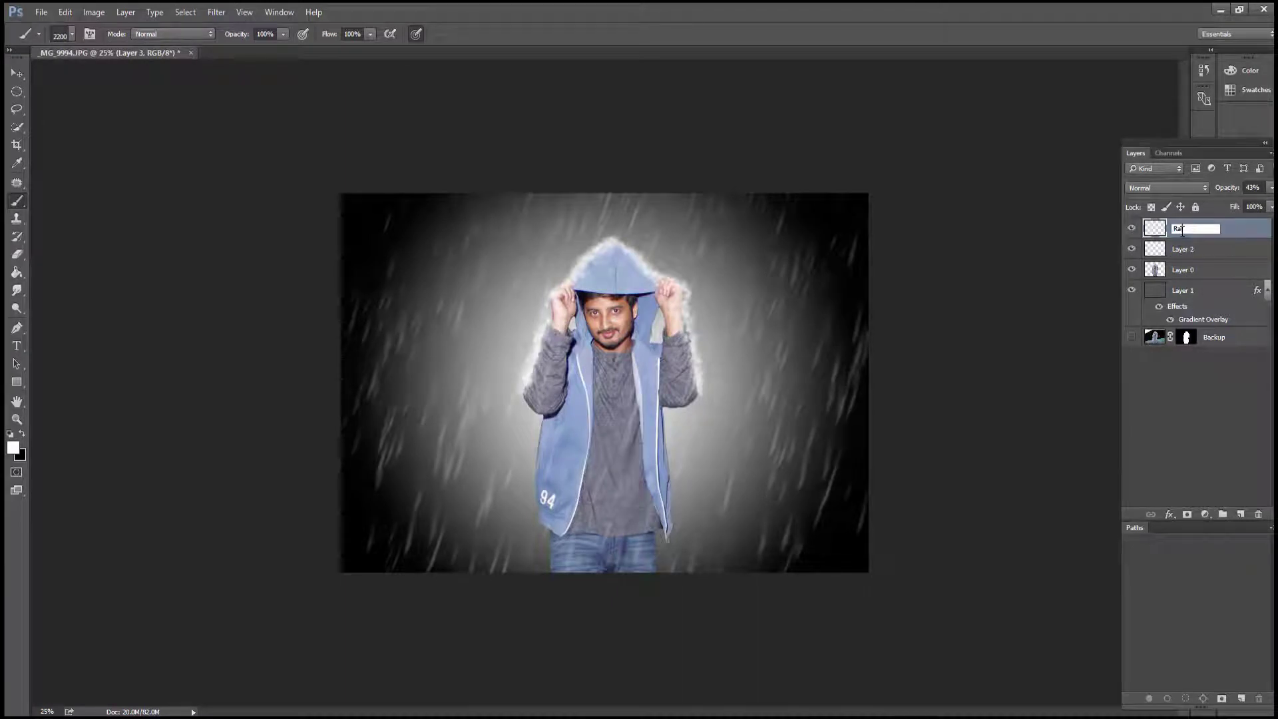
type(" 1")
key("Return")
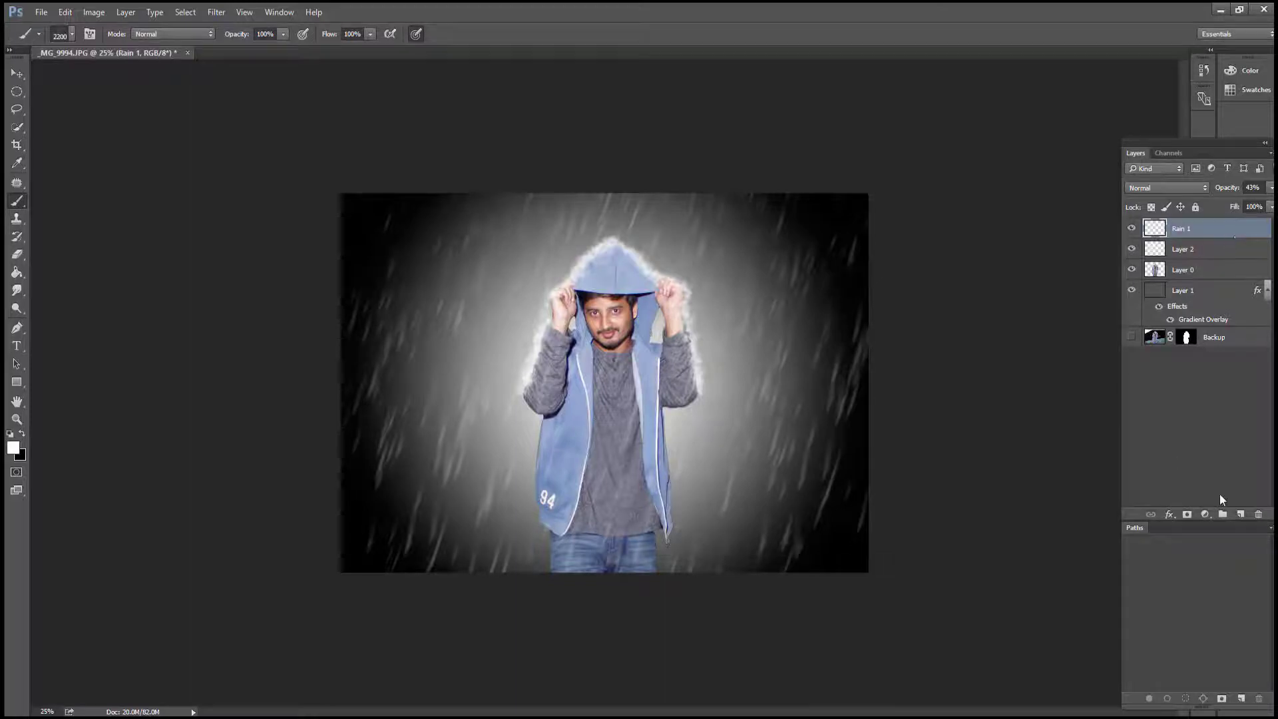
Add a new layer above Rain 1 and pick an enlarged rain-drop brush
left_click(1240, 515)
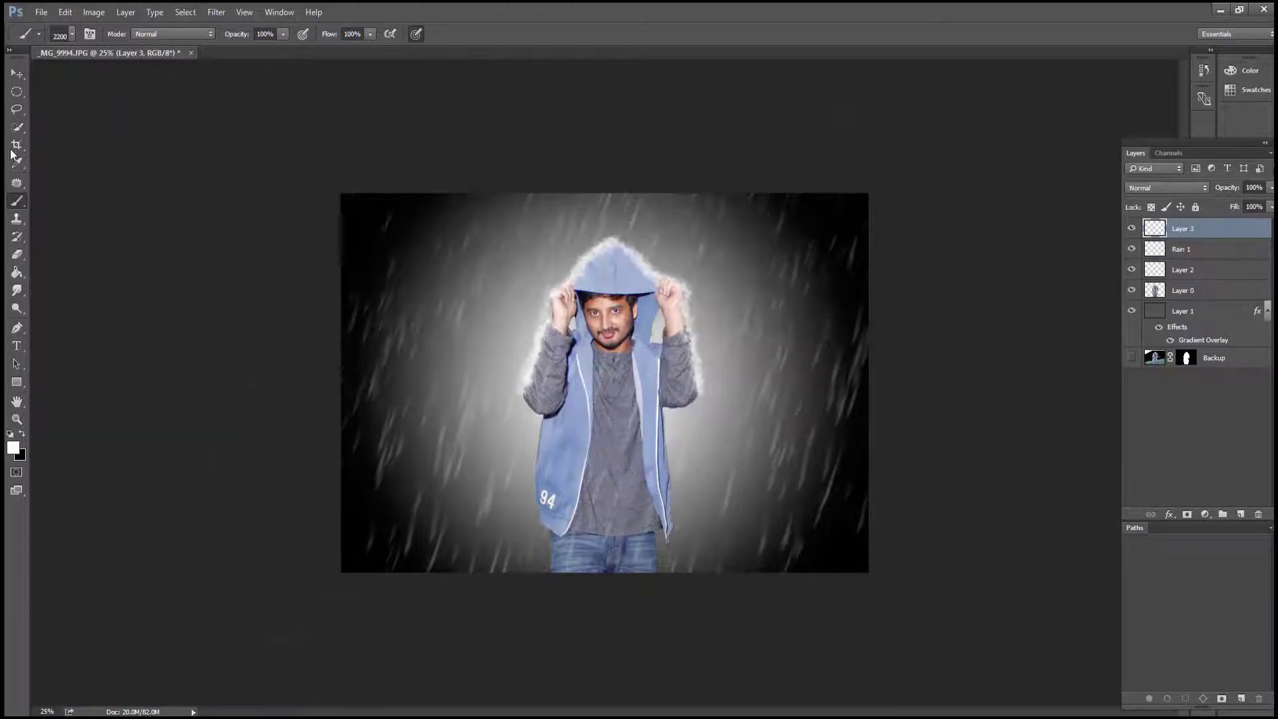
left_click(70, 36)
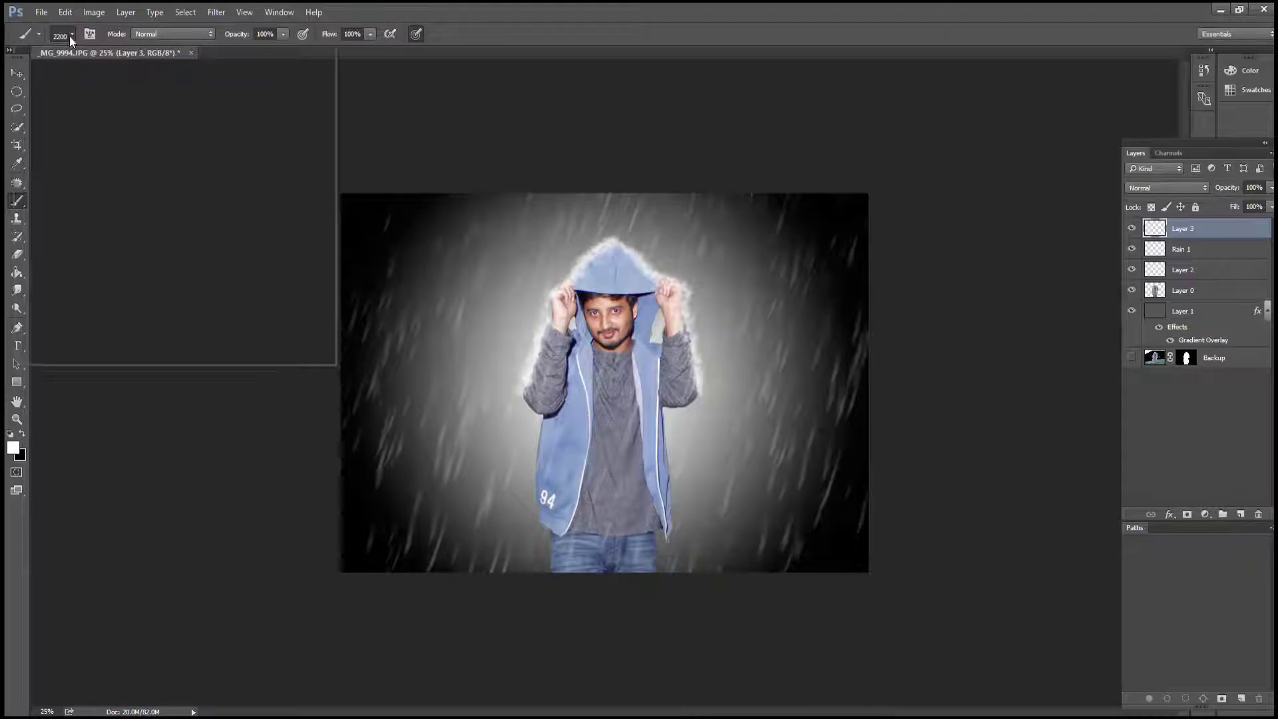
left_click(207, 350)
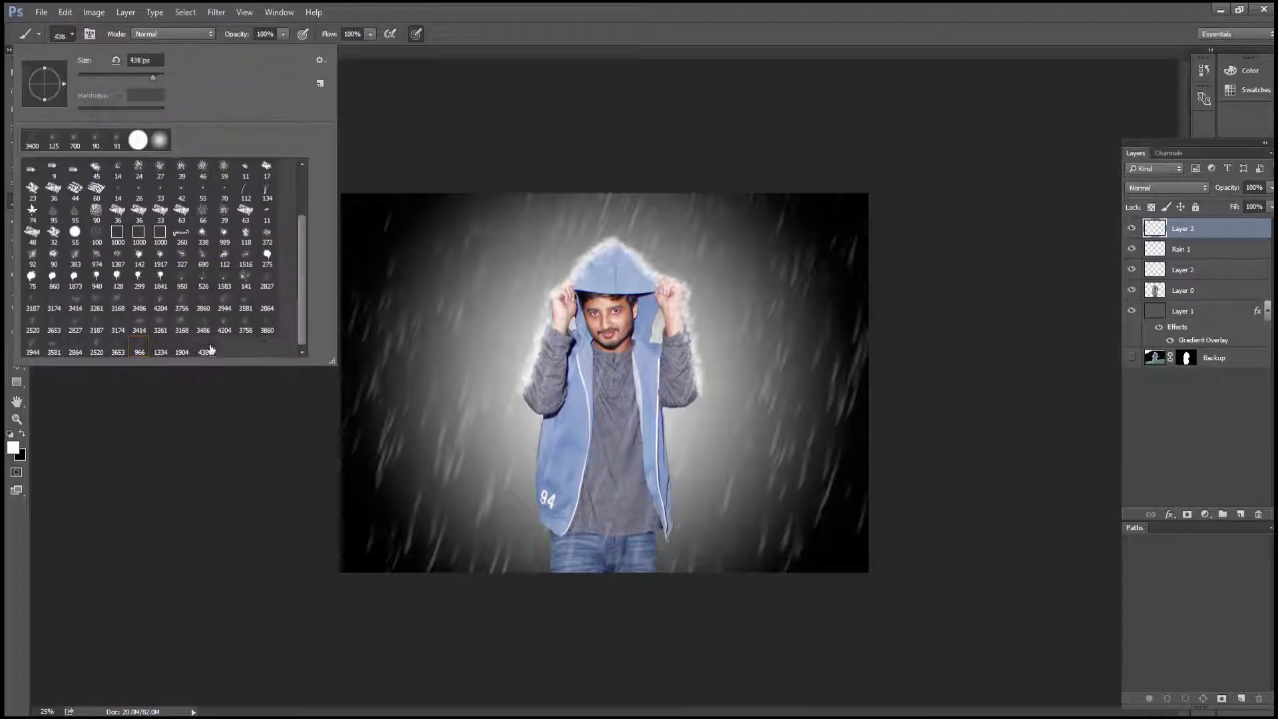
left_click(409, 236)
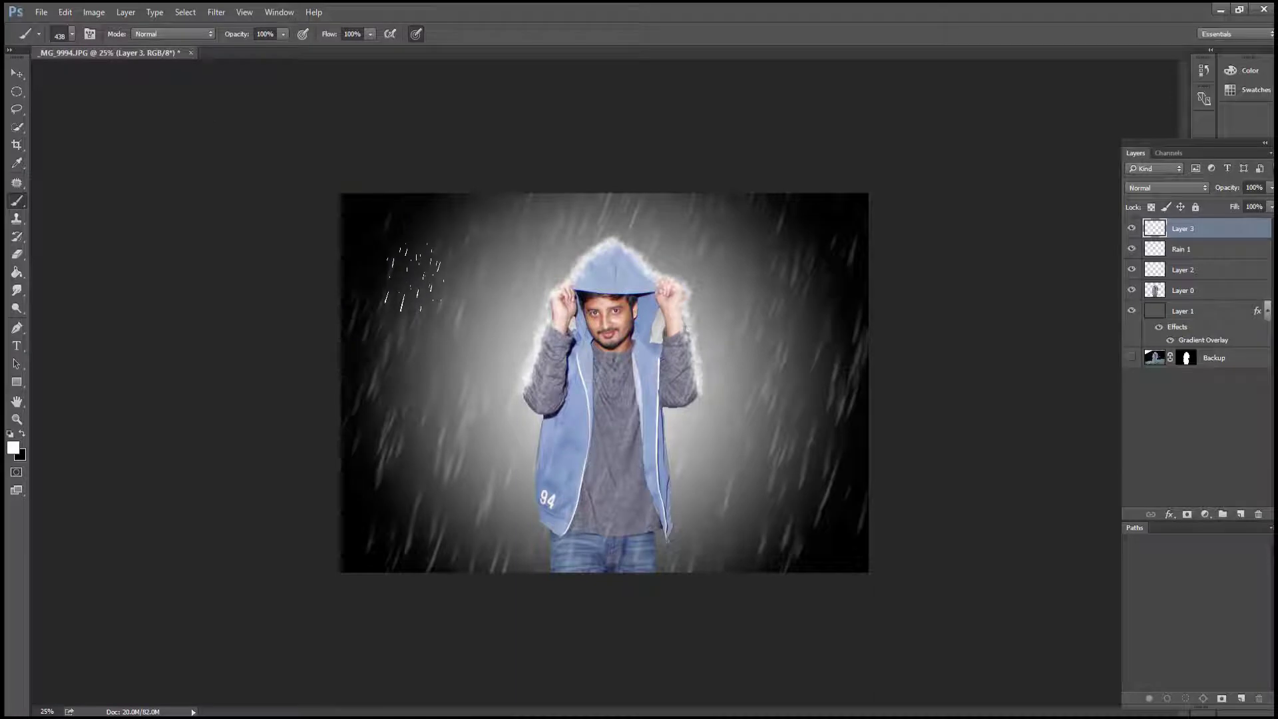
key("bracketright")
key("bracketright")
key("bracketright")
Paint rain streaks across the upper left, upper right and lower right of the scene
mouse_move(400, 279)
left_mouse_down()
mouse_move(469, 324)
mouse_move(446, 382)
mouse_move(376, 433)
left_mouse_up()
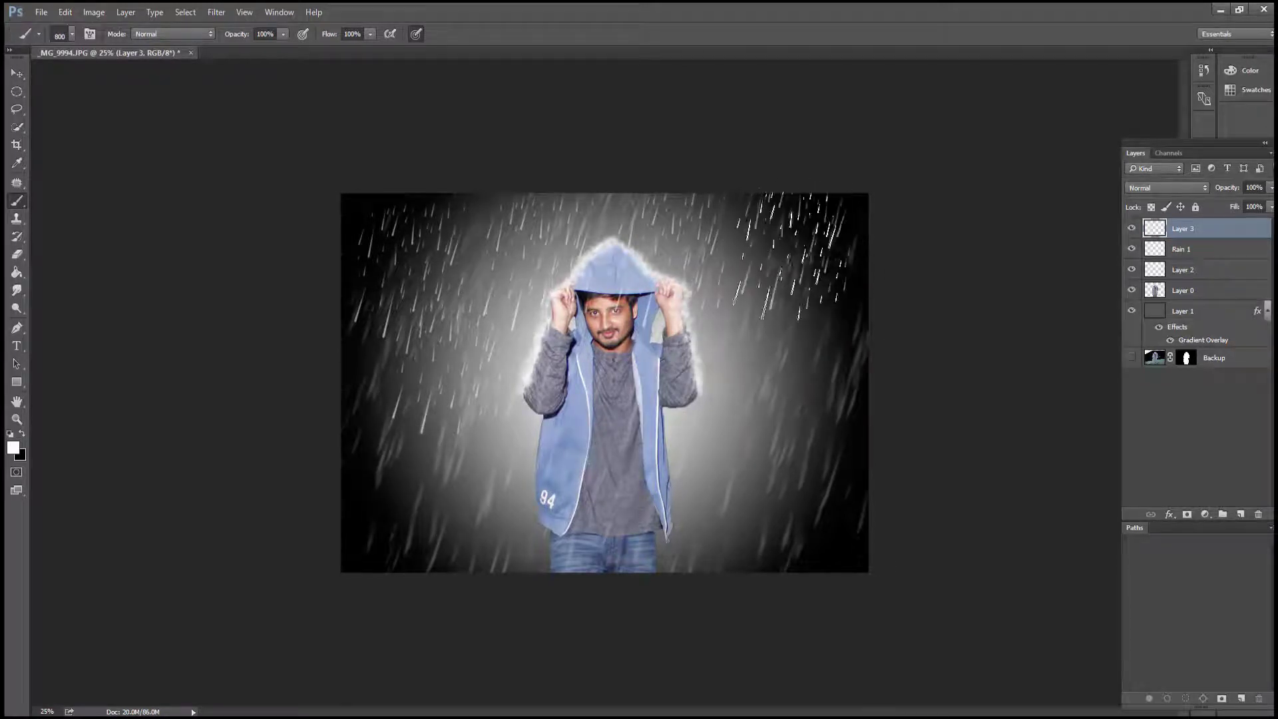
left_click_drag(789, 256, 779, 366)
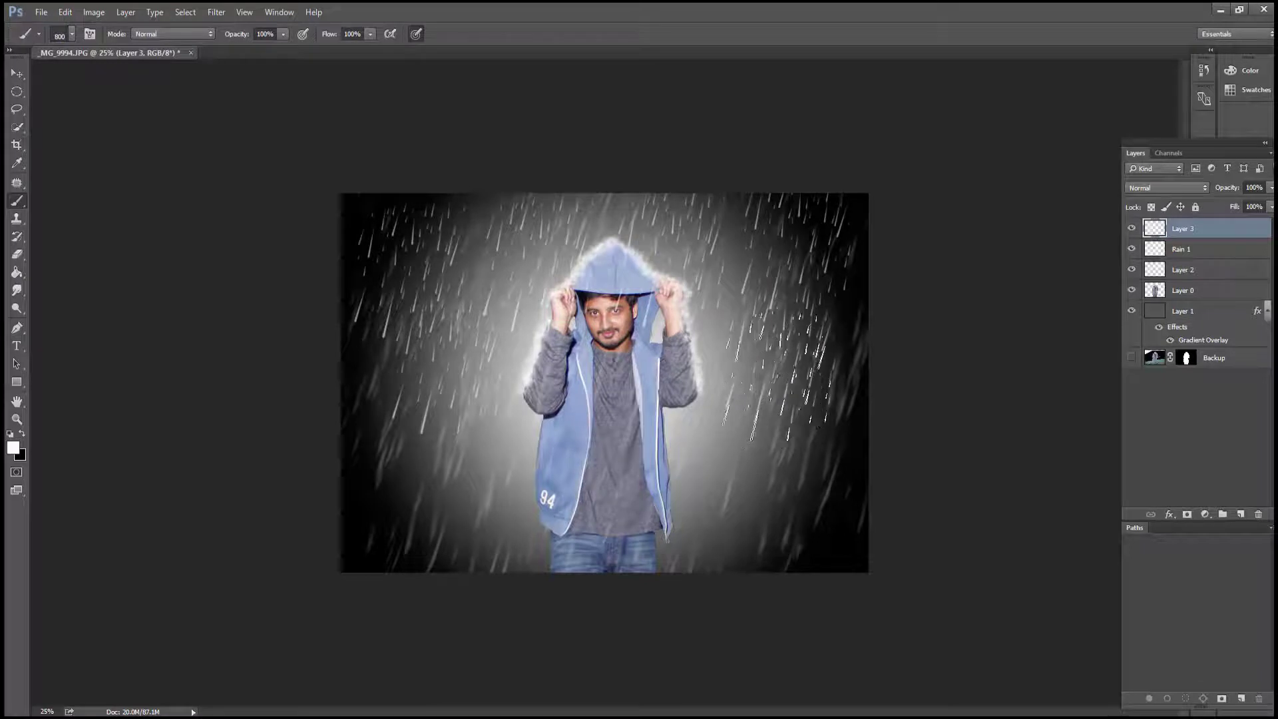
key("bracketright")
key("bracketright")
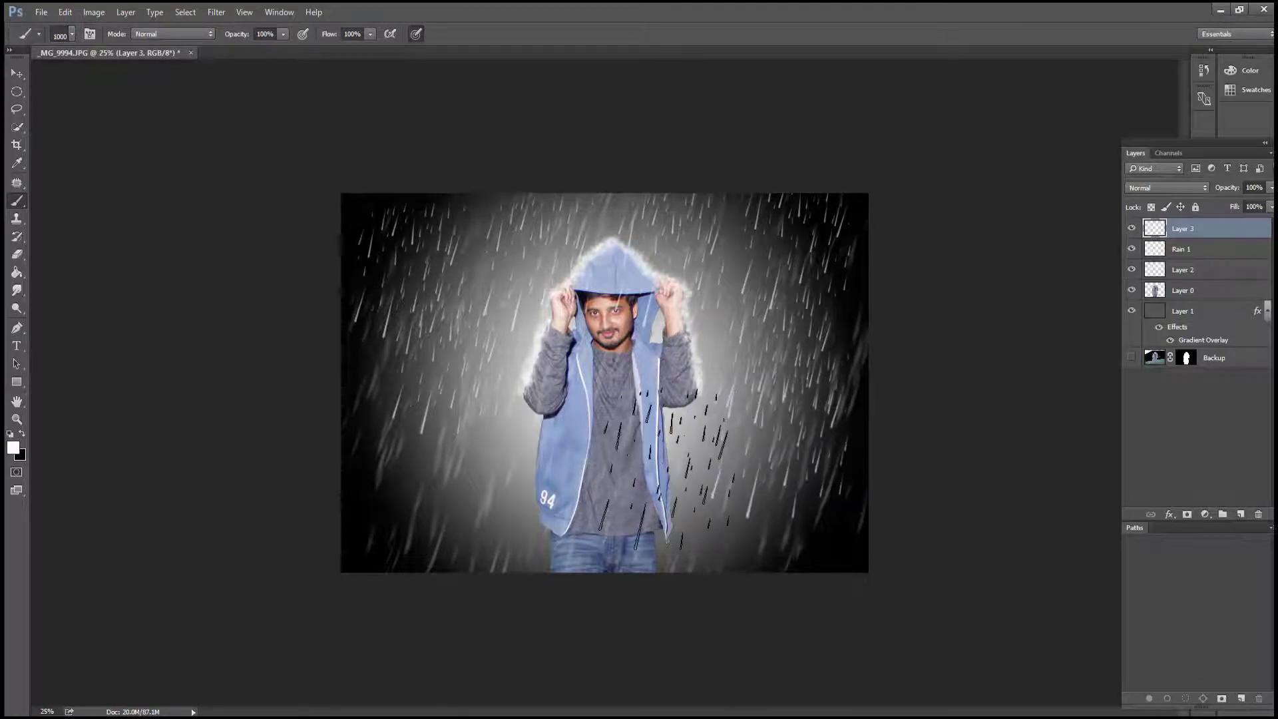
left_click(666, 469)
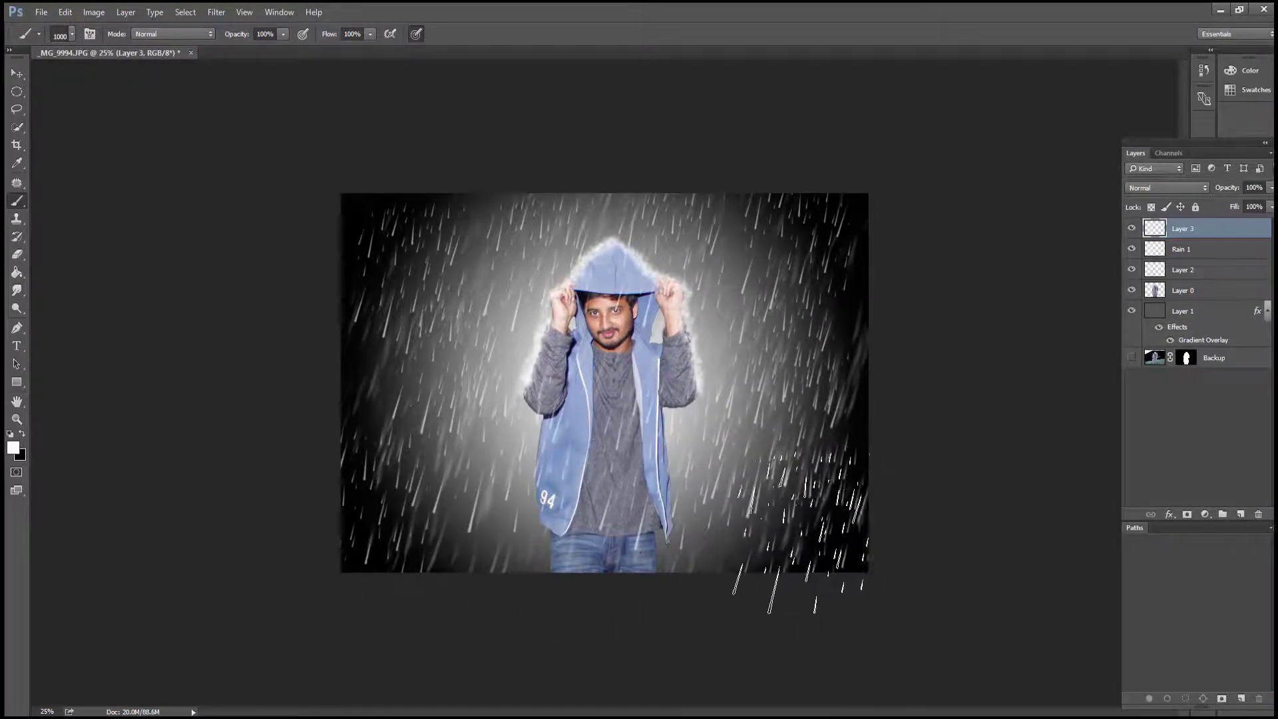
left_click(552, 546)
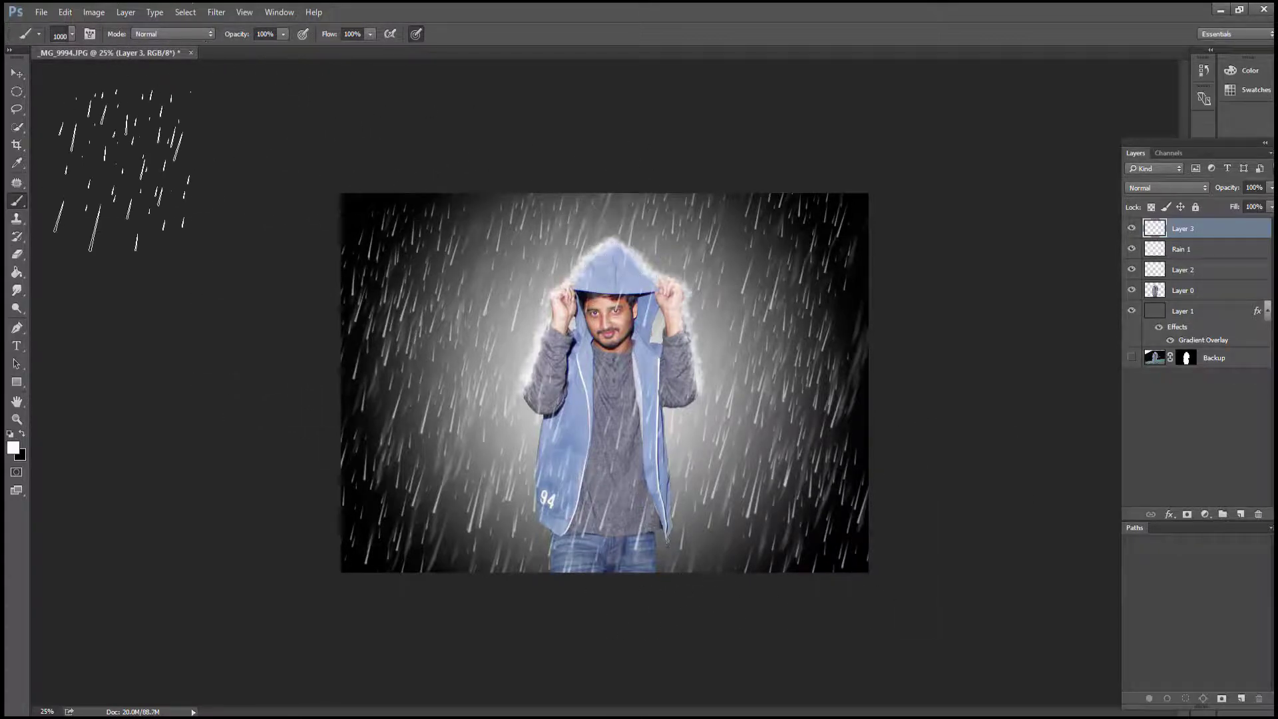
left_click(17, 73)
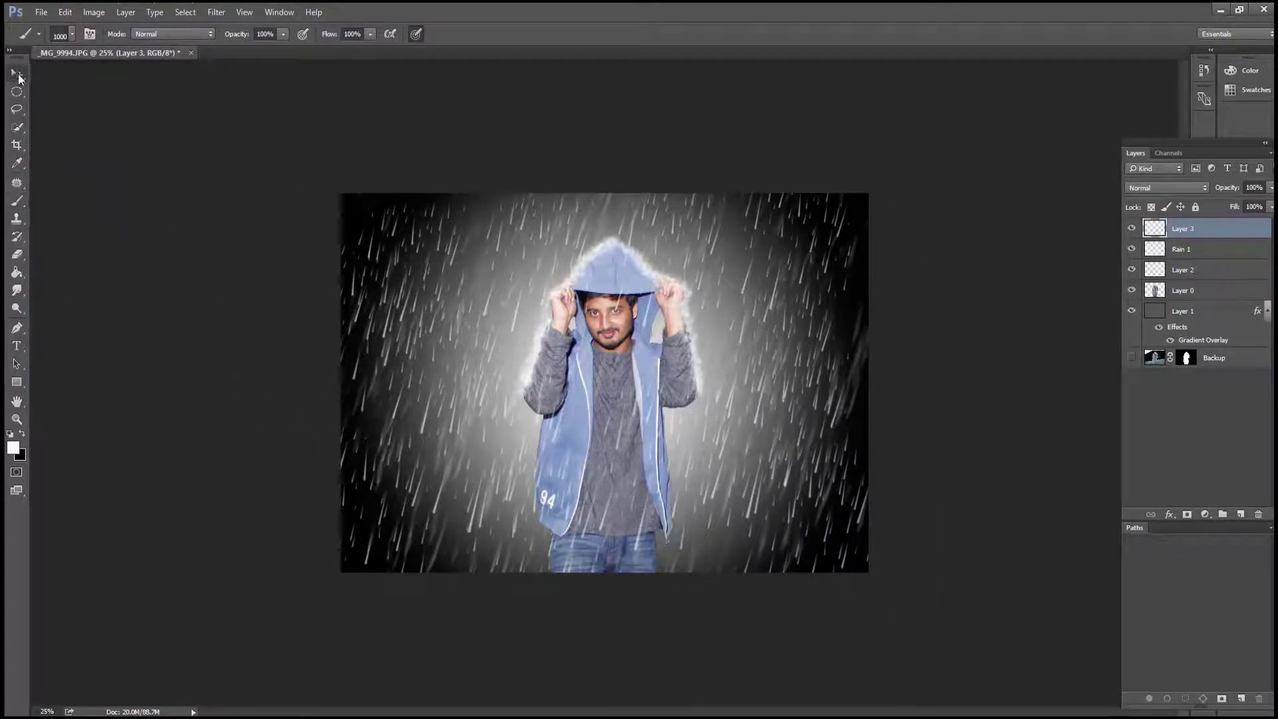
Motion-blur the second rain layer at about 76 degrees with a roughly 62-pixel distance
left_click(209, 15)
mouse_move(300, 163)
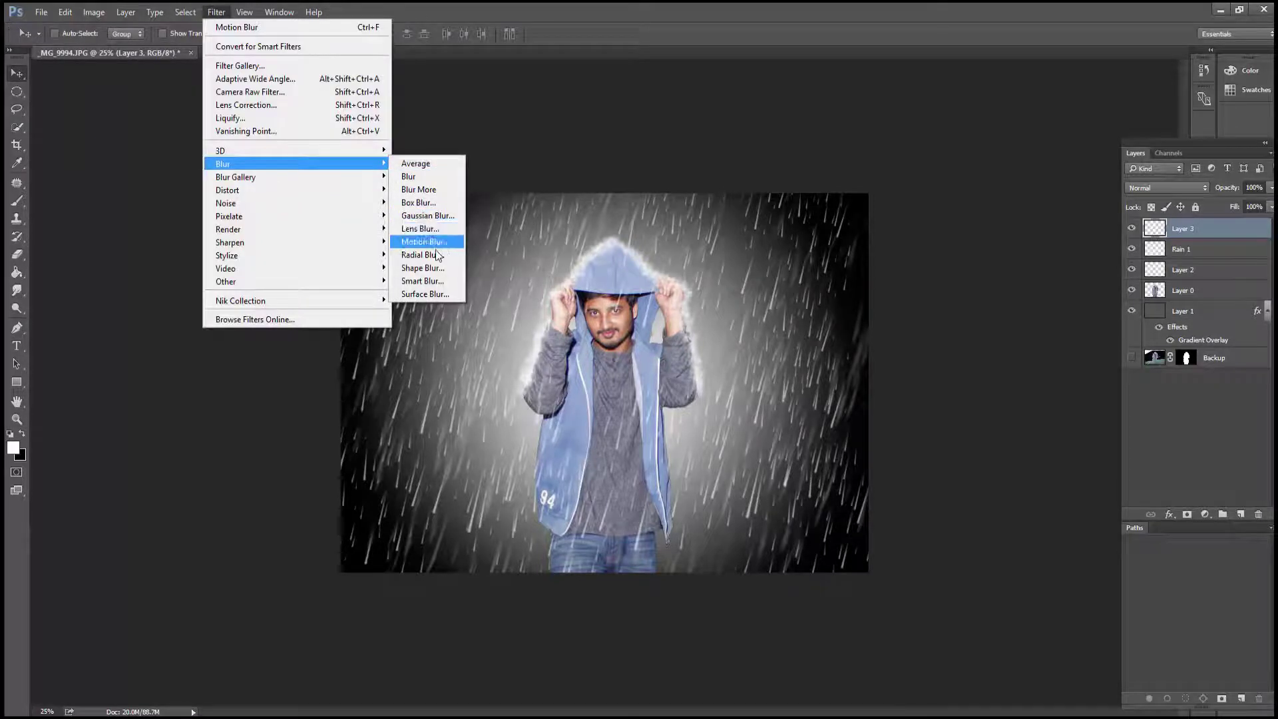
left_click(426, 242)
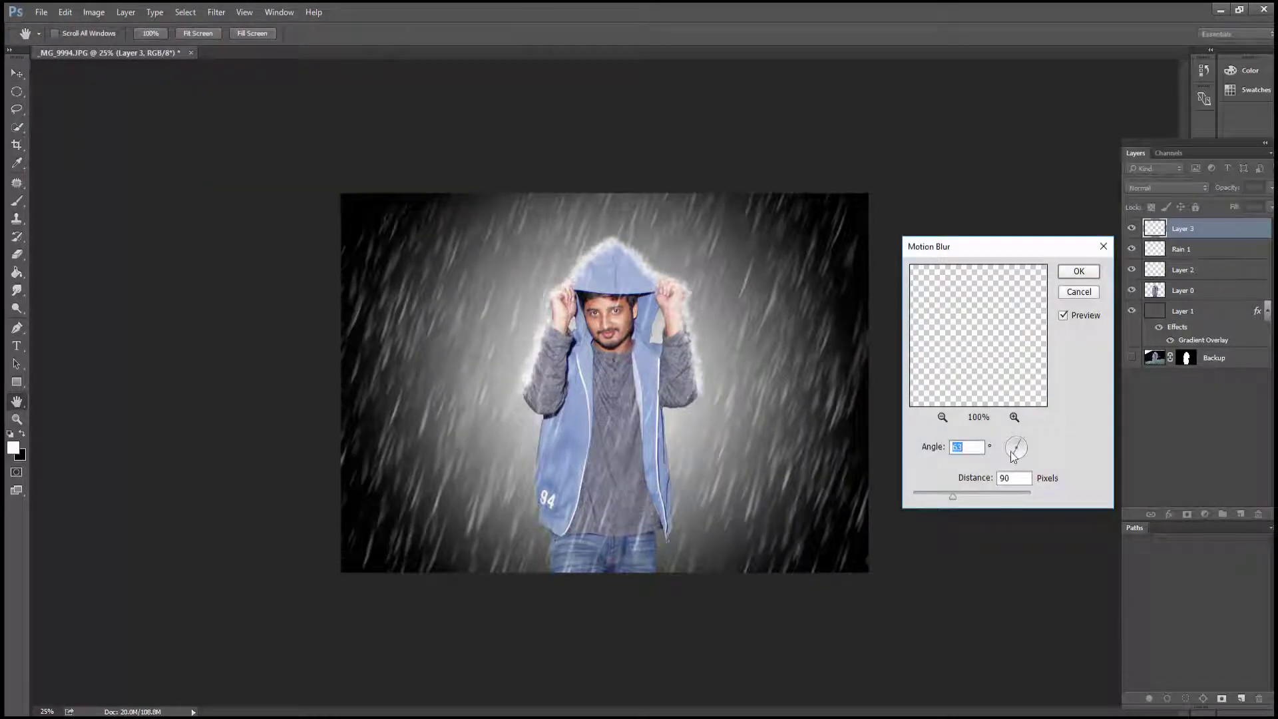
left_click_drag(953, 497, 947, 496)
left_click_drag(1022, 446, 1013, 464)
left_click(1079, 272)
key("v")
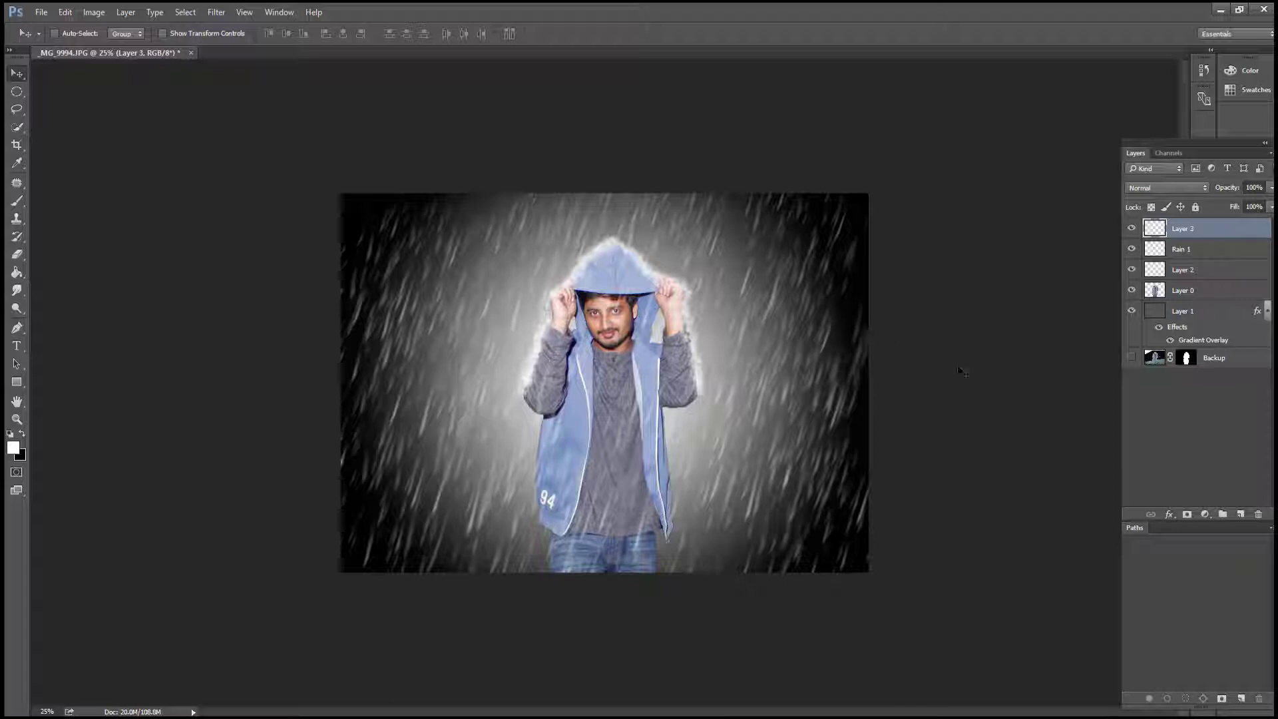
Set the top rain layer's opacity to about 70%
left_click_drag(1271, 190, 1254, 207)
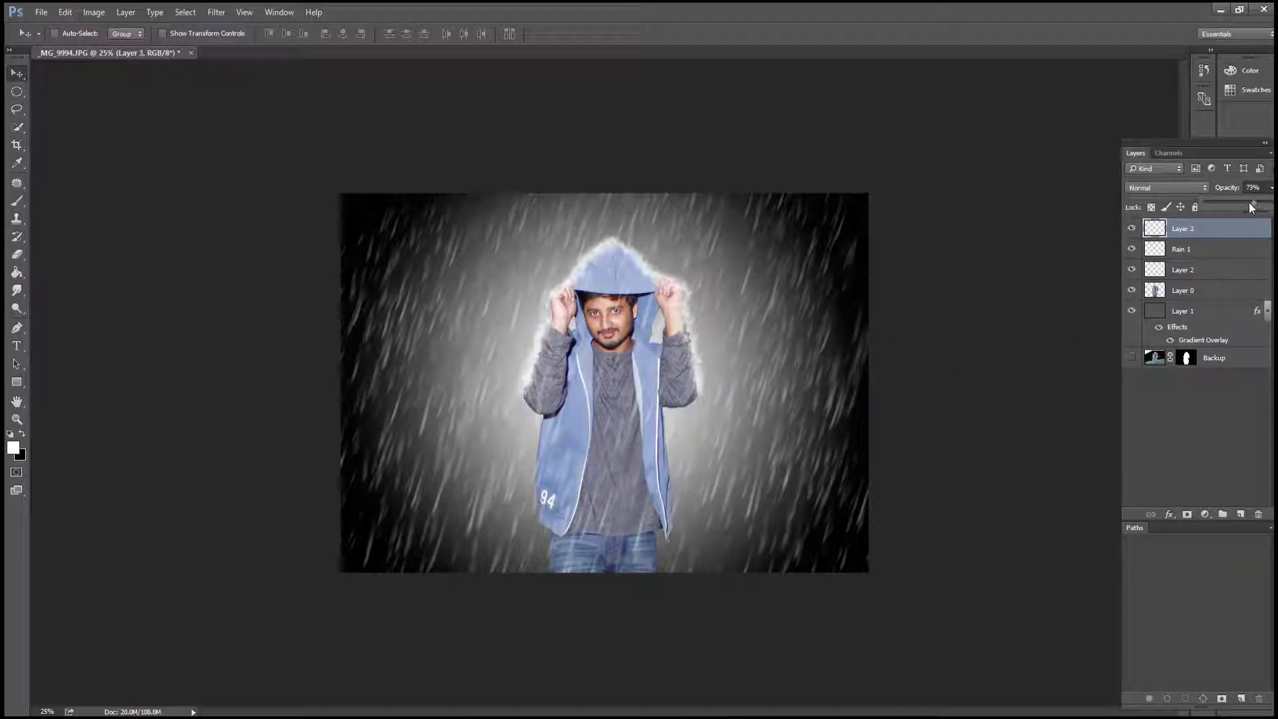
left_click_drag(1249, 207, 1252, 205)
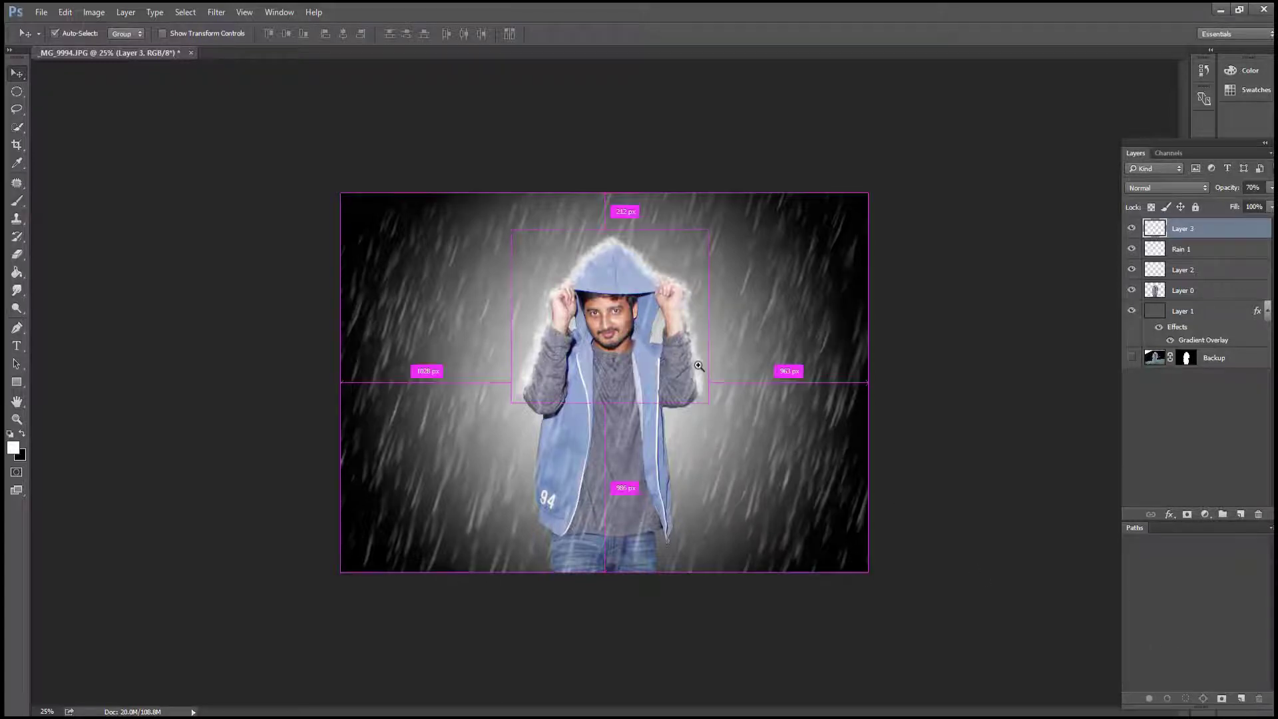
key("ctrl+plus")
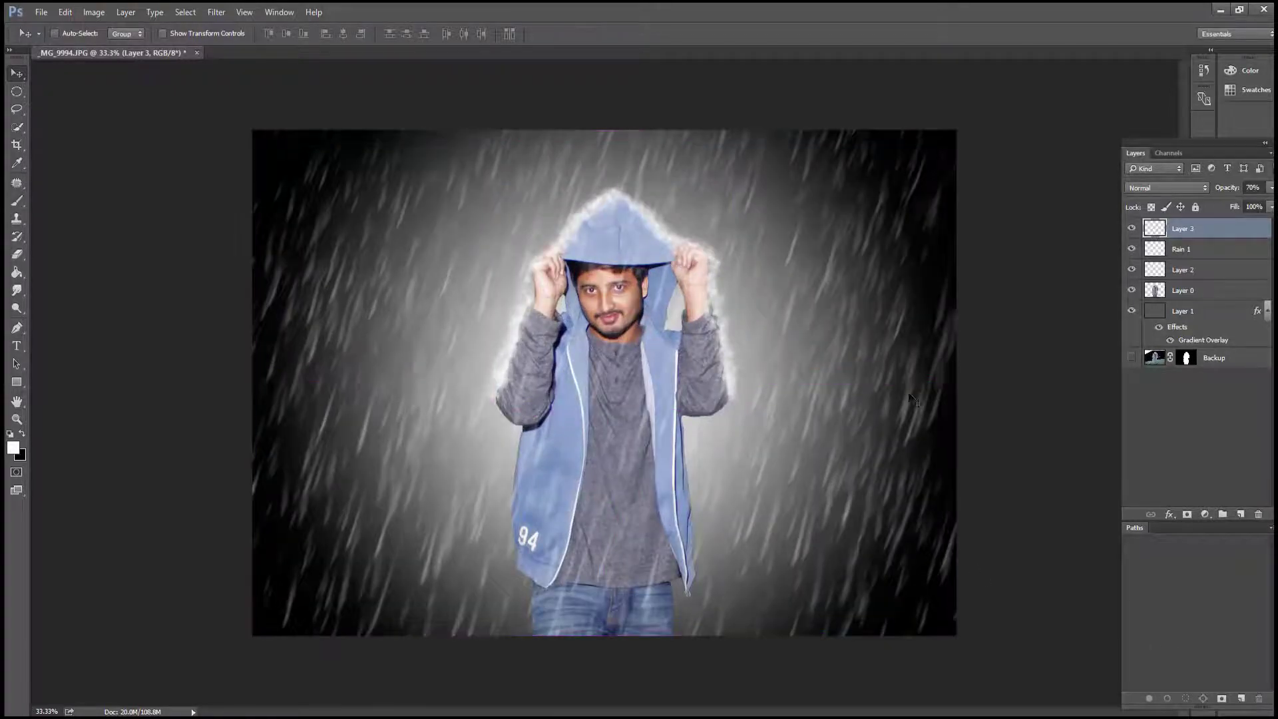
left_click(772, 366, "ctrl+alt")
key("ctrl+plus")
Rename the top rain layer to 'Rain 2'
double_click(1176, 230)
type("Rain 1")
key("Return")
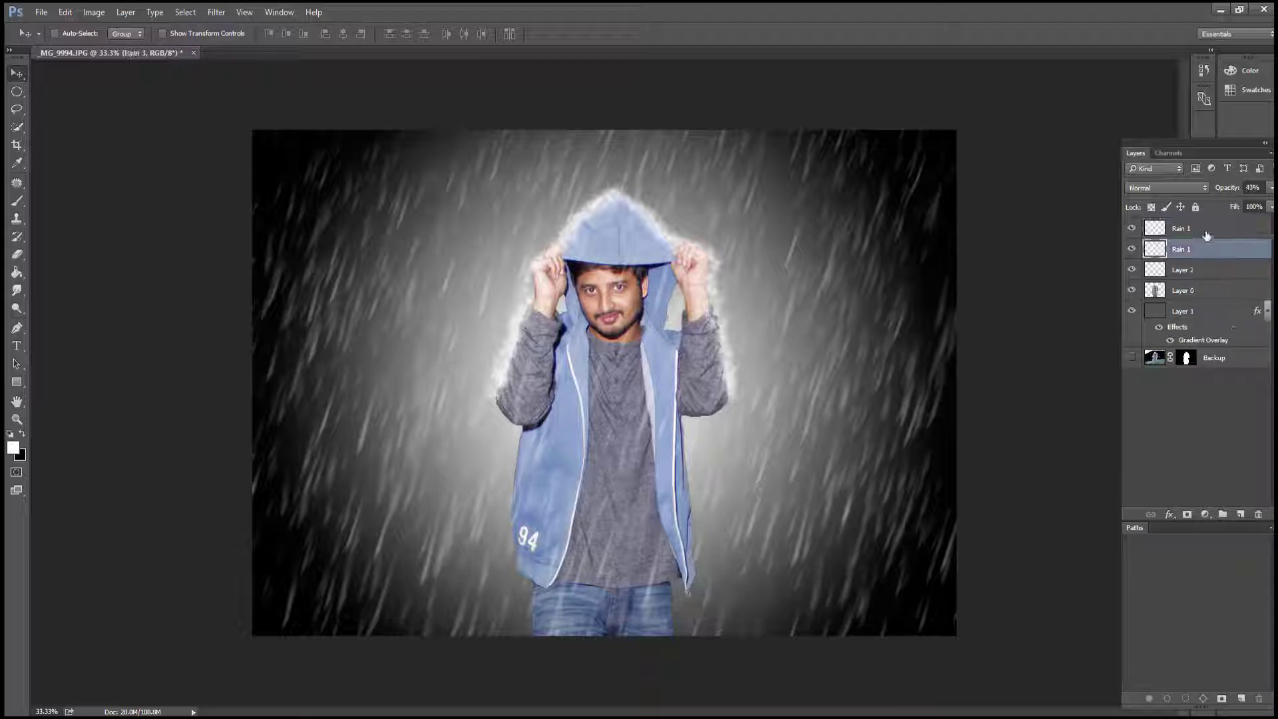
Add a new top layer and fill it with solid black using the Paint Bucket
left_click(1240, 514)
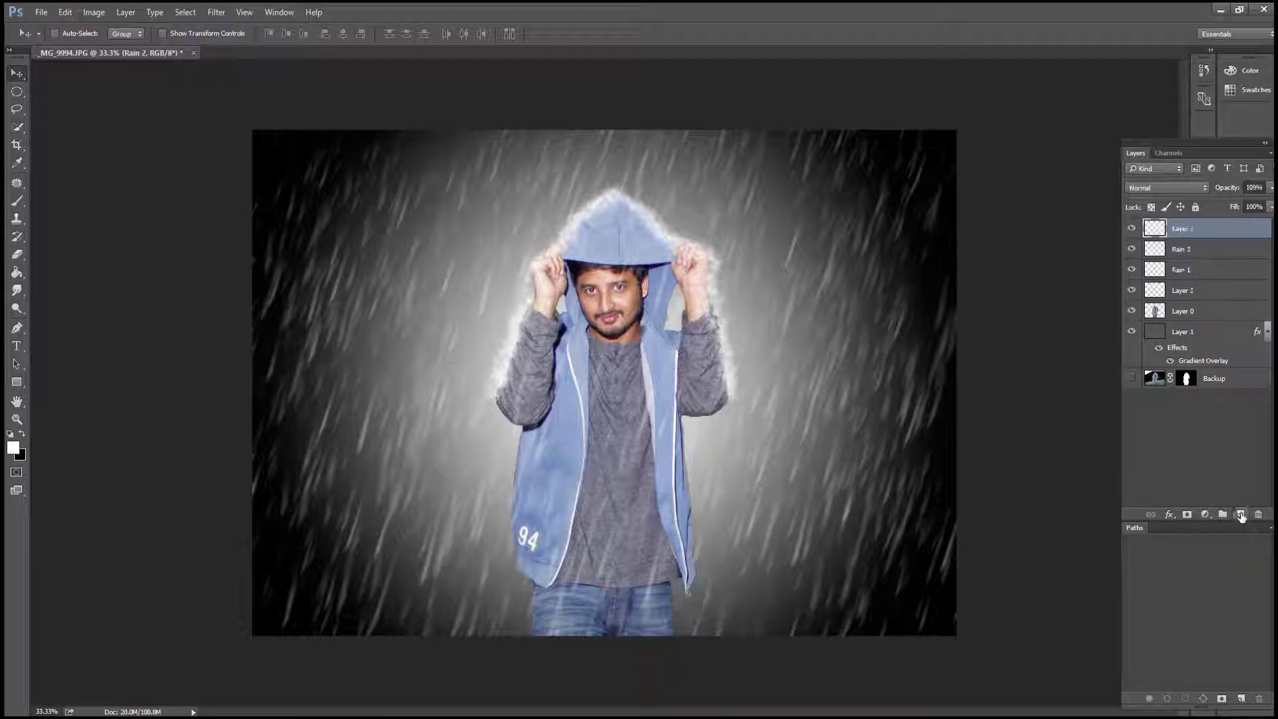
left_click(9, 435)
left_click(17, 272)
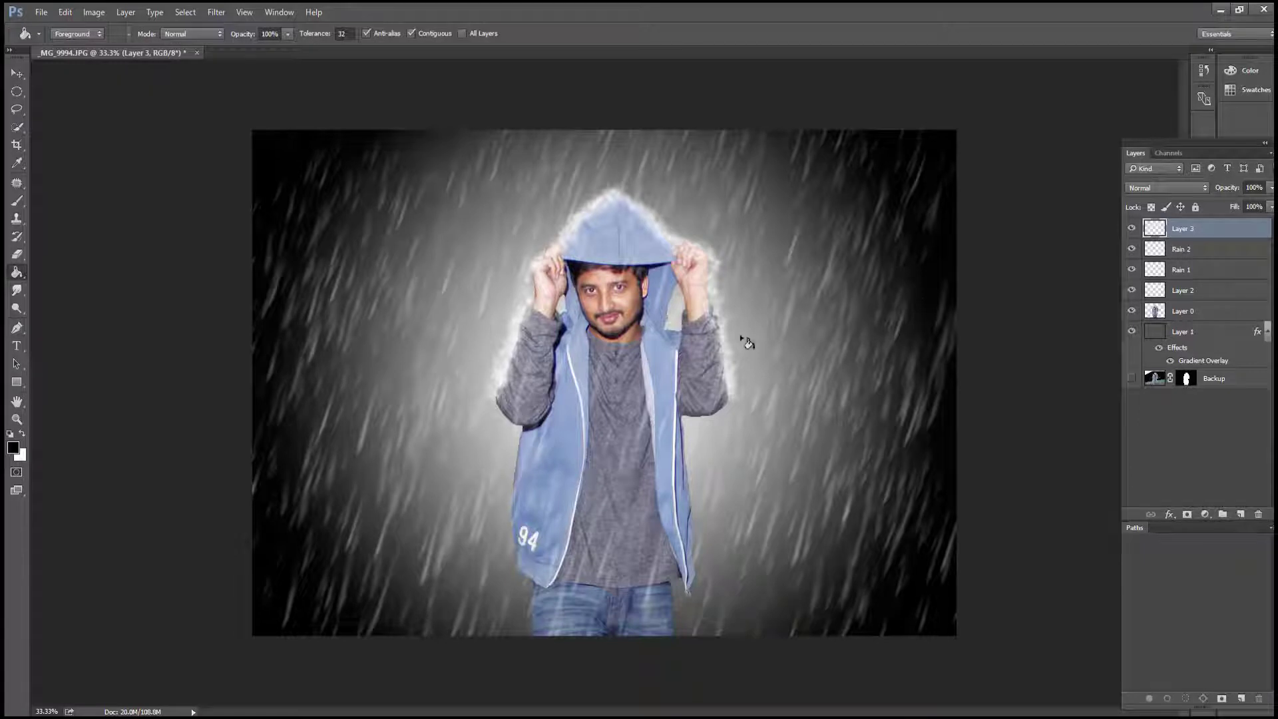
left_click(766, 331)
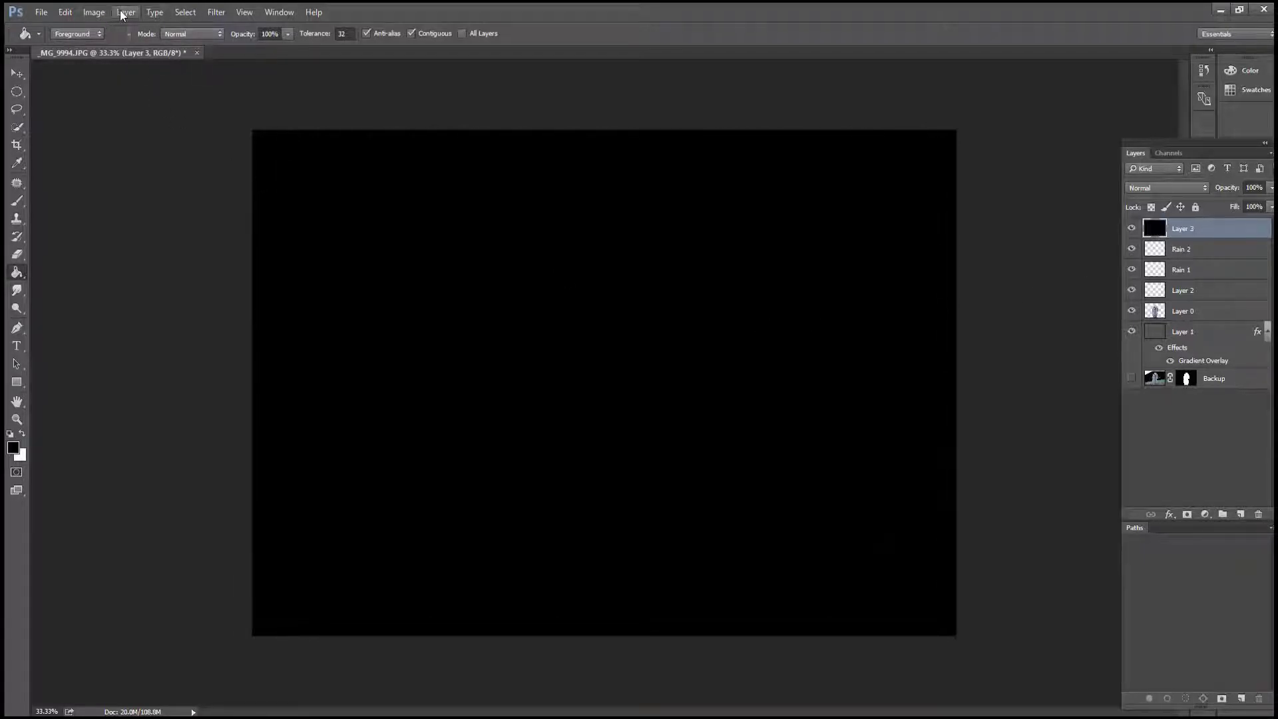
Apply Add Noise at about 183% to the black layer
left_click(216, 12)
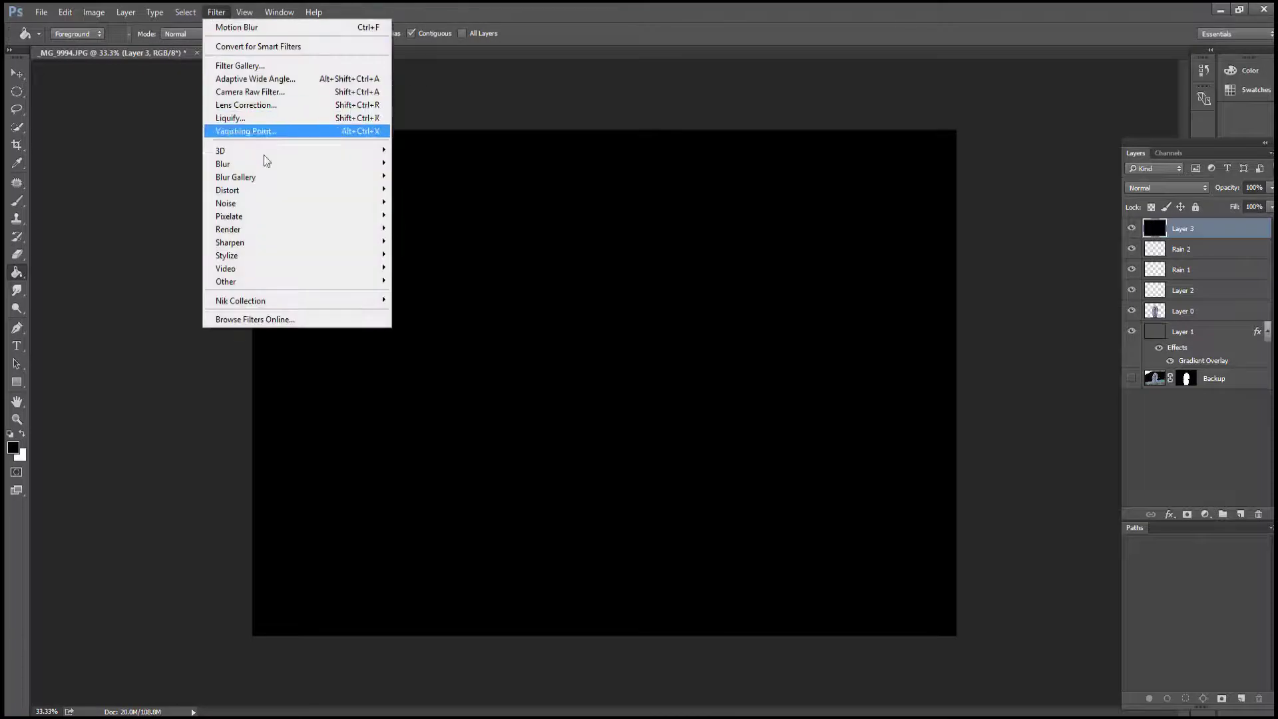
mouse_move(260, 202)
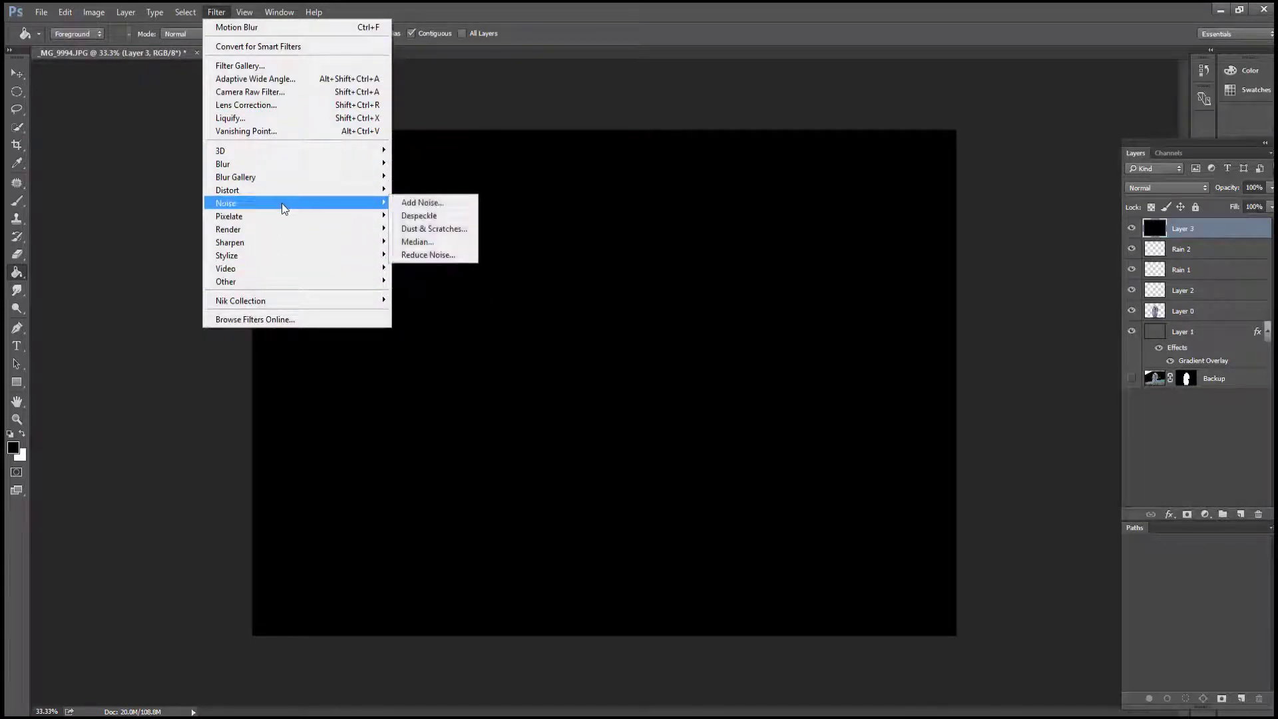
left_click(421, 202)
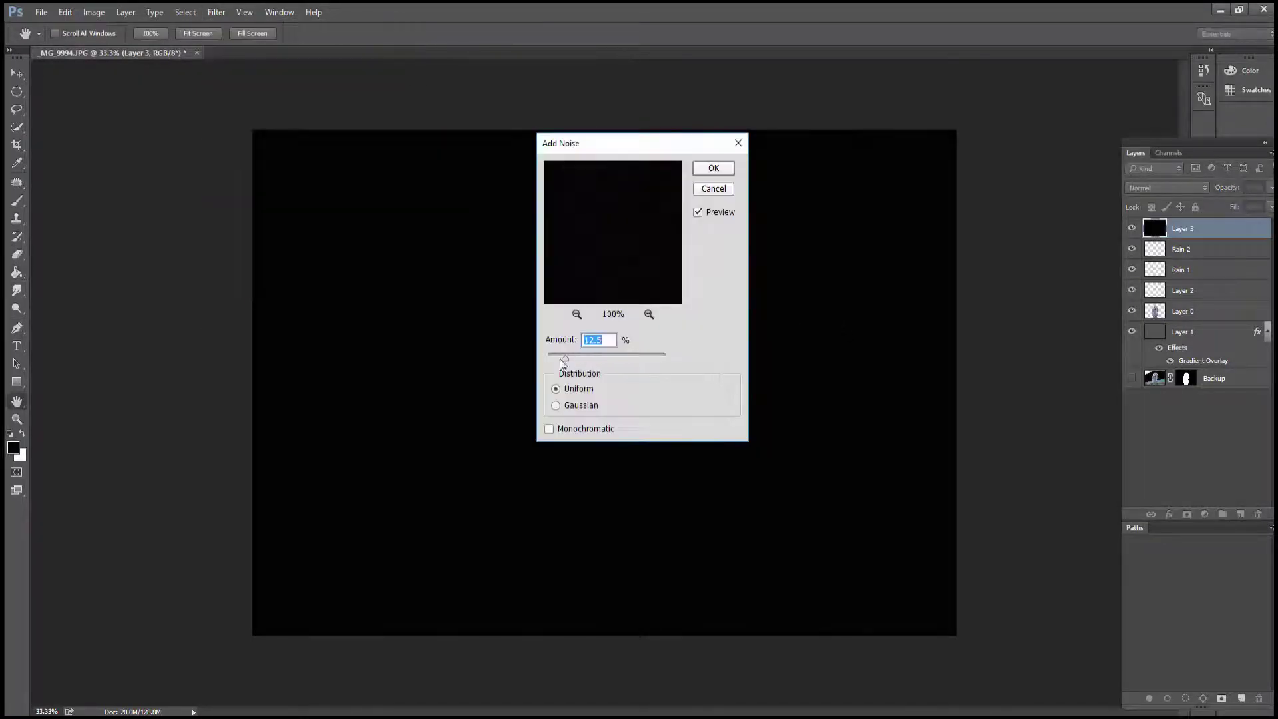
left_click_drag(616, 355, 645, 358)
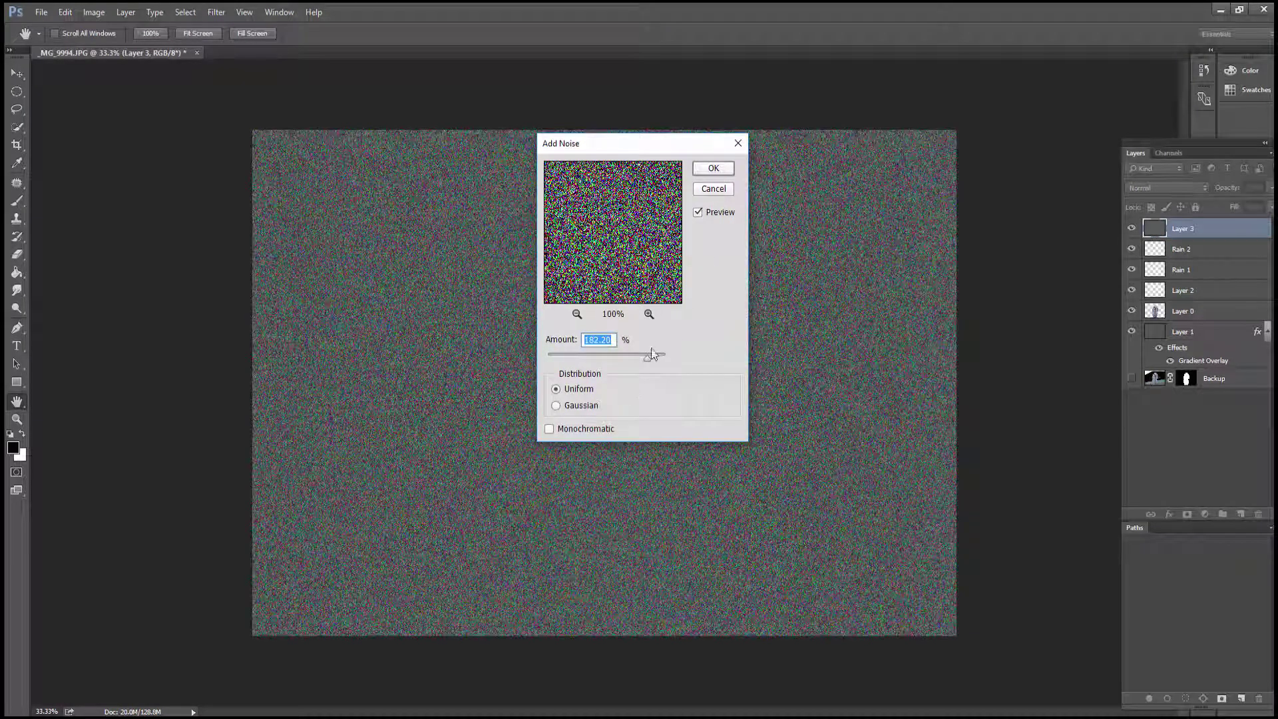
left_click(713, 167)
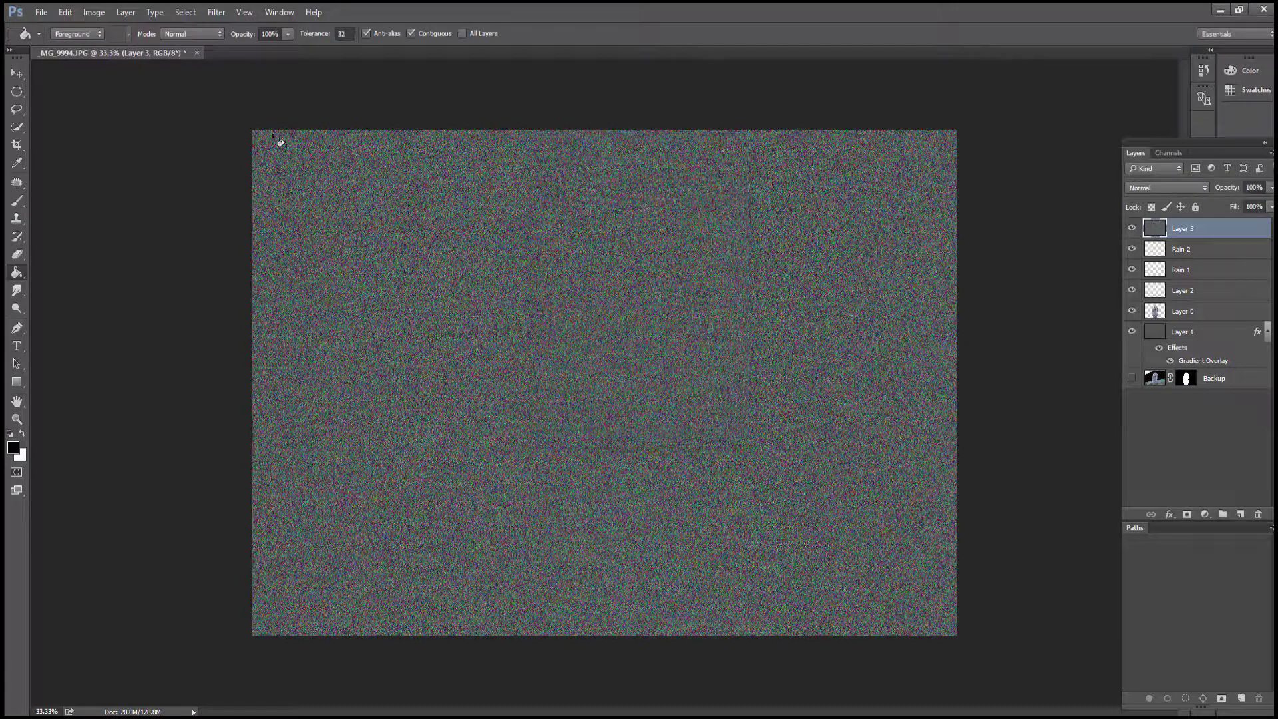
Motion-blur the noise layer about 1547 pixels at roughly 61 degrees
left_click(216, 13)
mouse_move(222, 164)
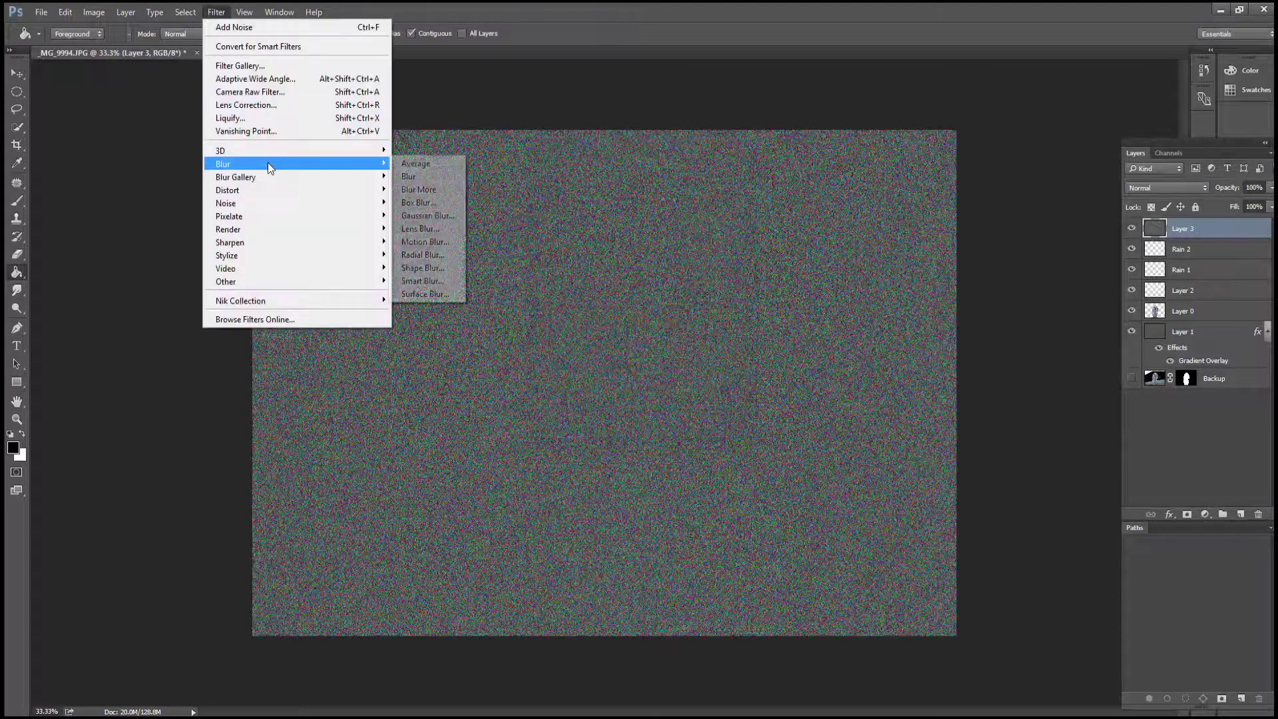
left_click(425, 242)
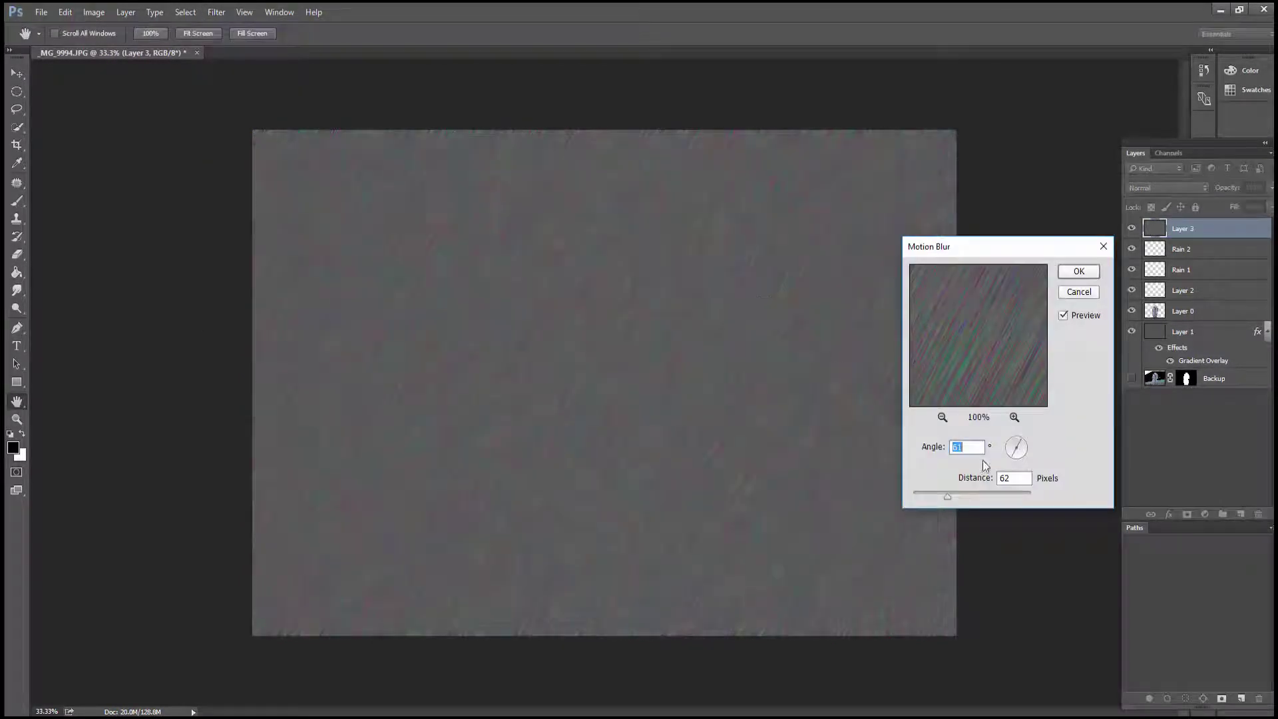
left_click_drag(952, 497, 972, 493)
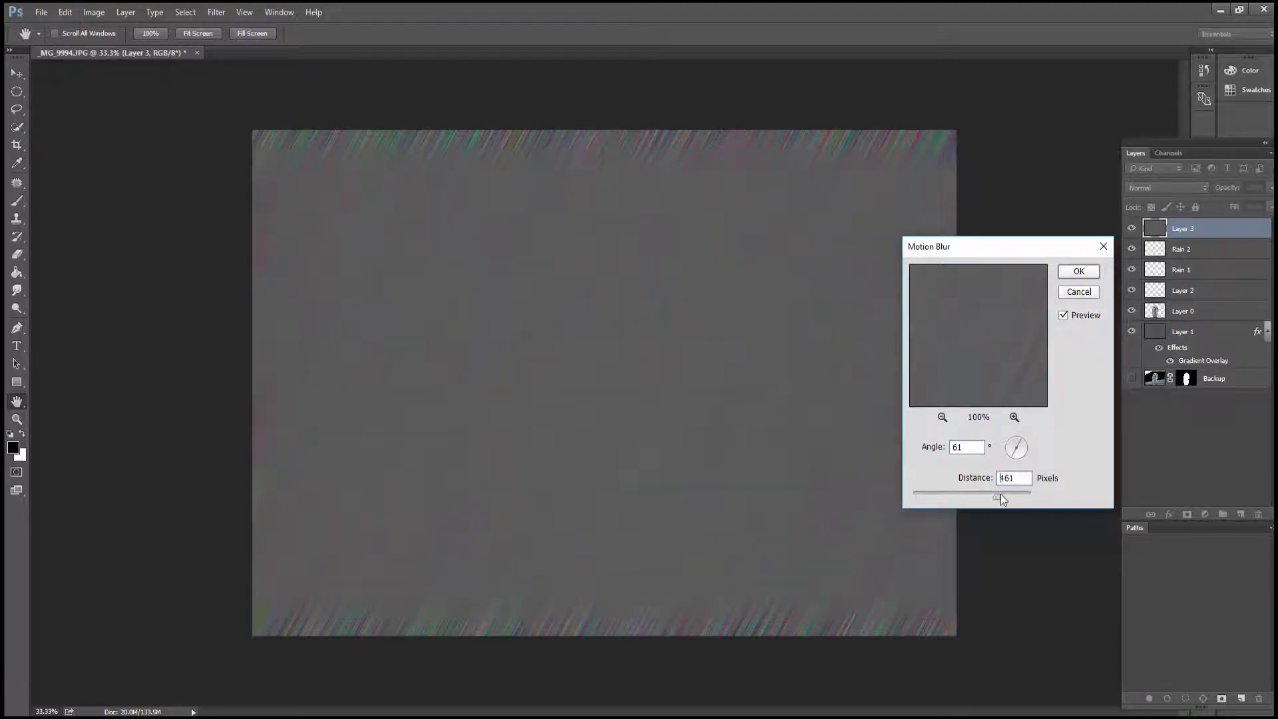
left_click_drag(998, 494, 1016, 494)
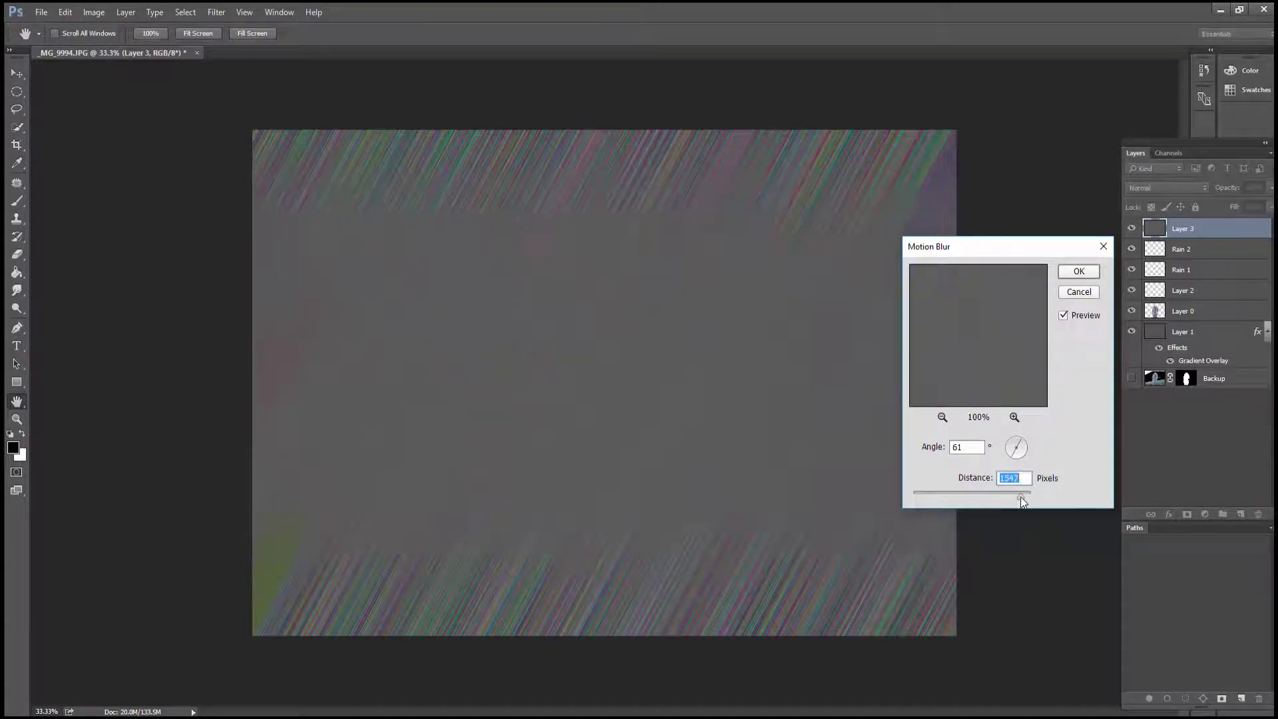
left_click(1084, 273)
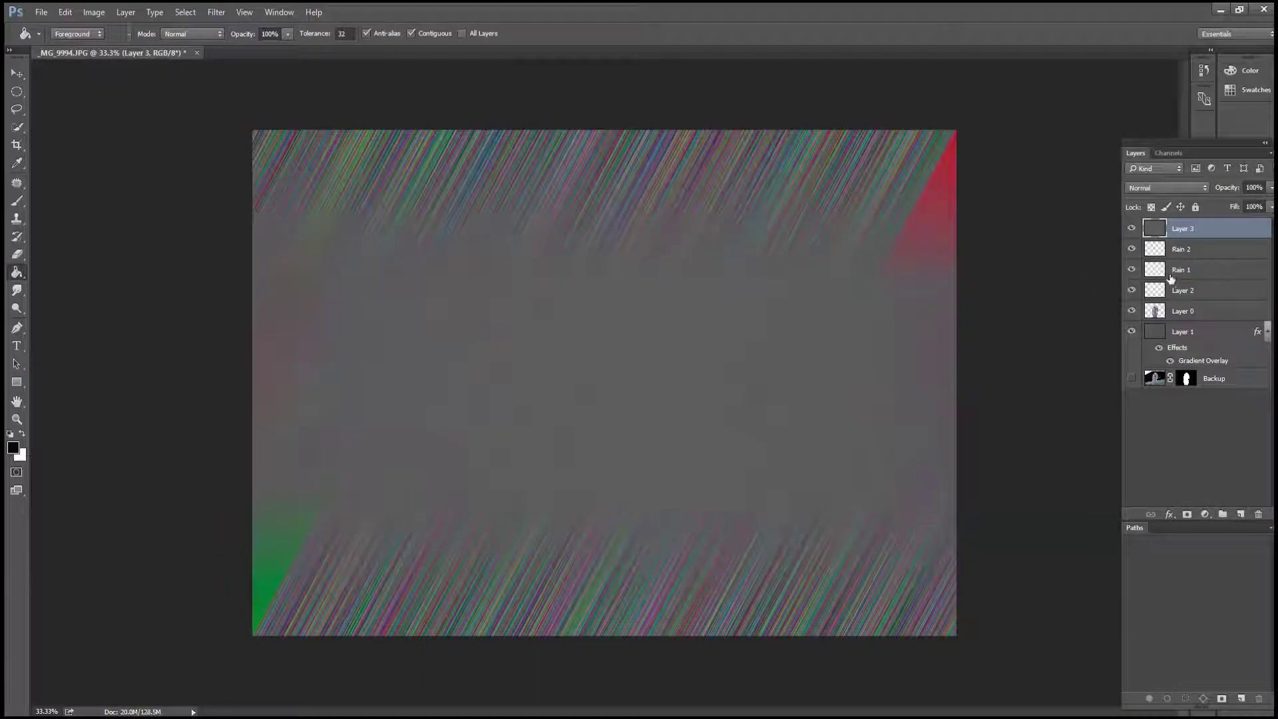
Set Layer 3 to Screen blend at 80% opacity and open its Blending Options
left_click(1196, 189)
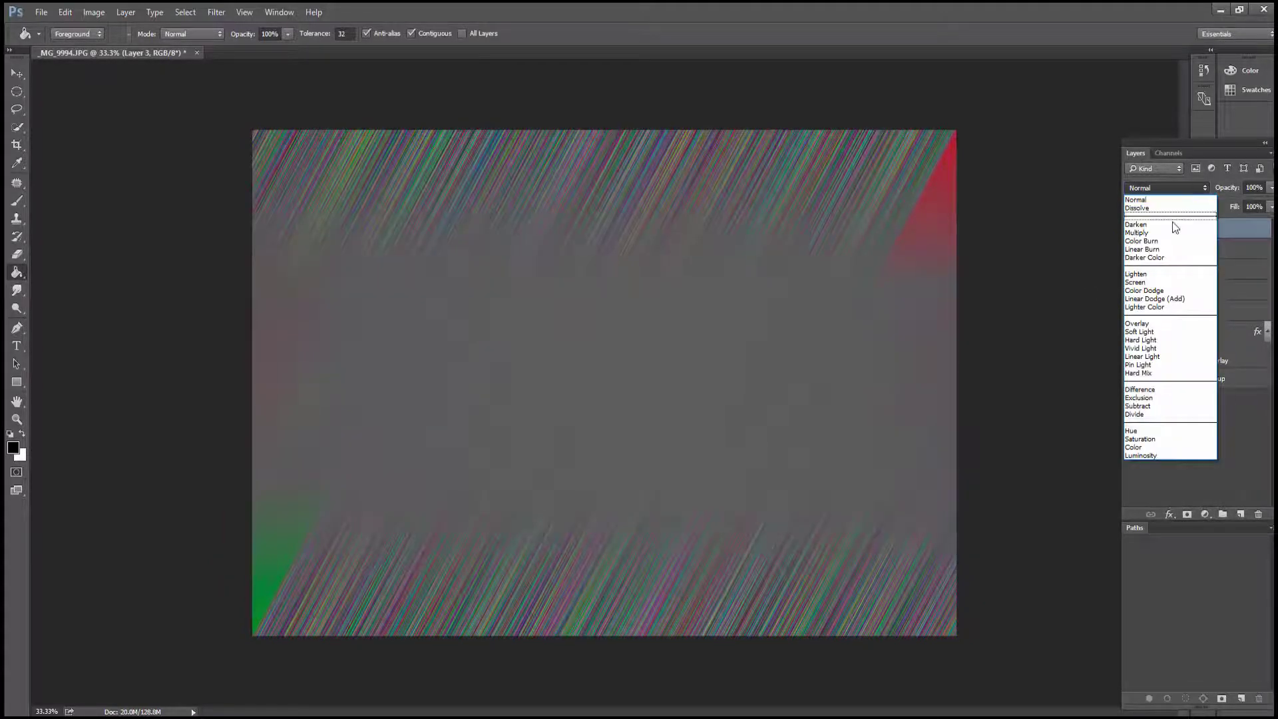
left_click(1155, 282)
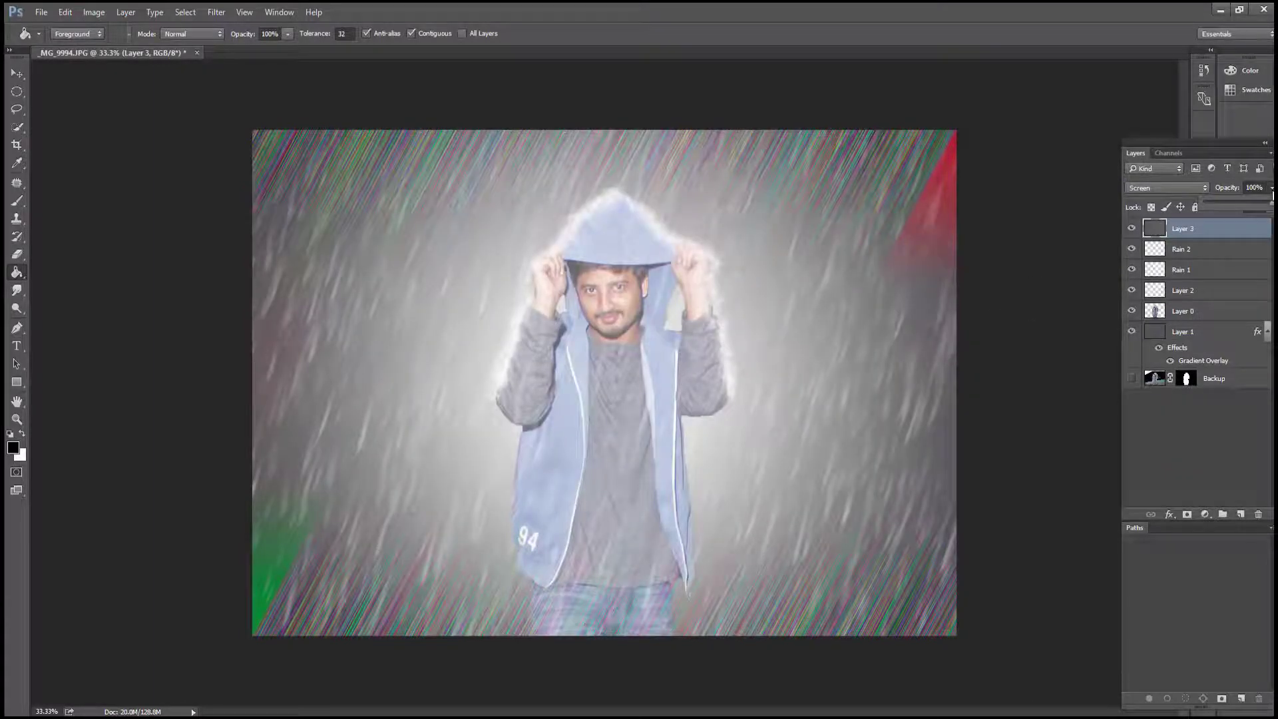
left_click_drag(1270, 207, 1250, 212)
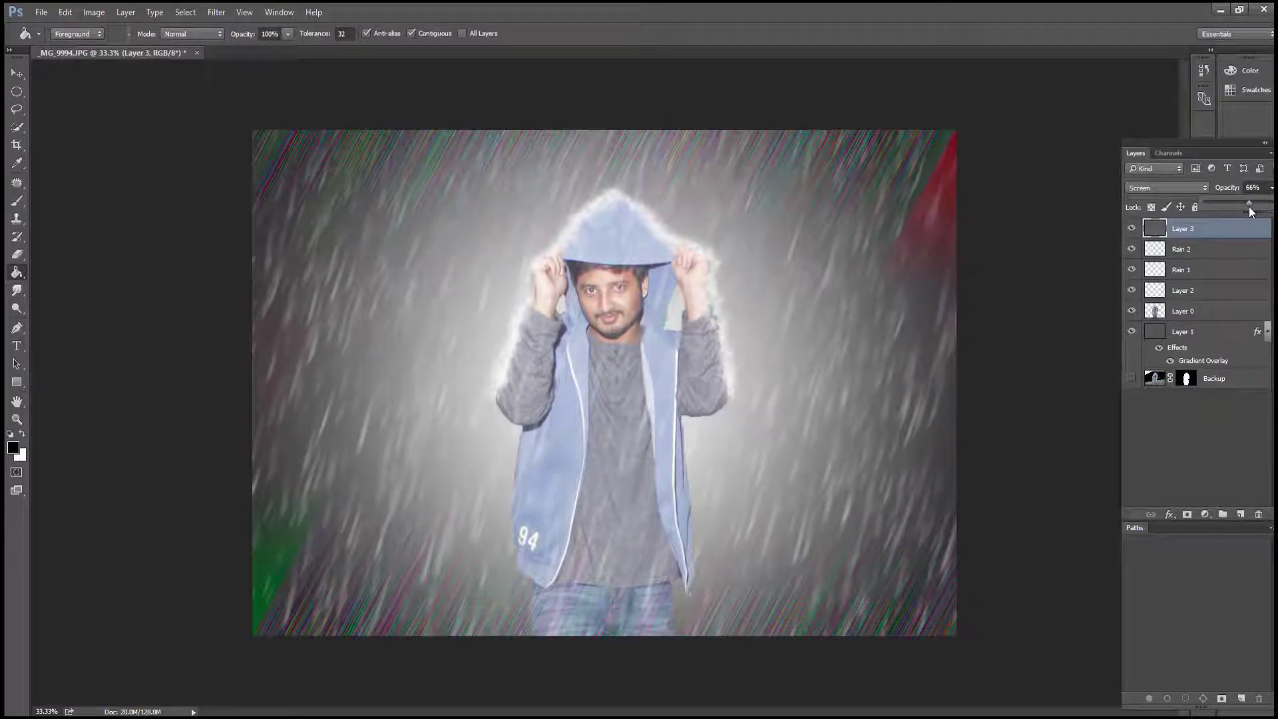
left_click_drag(1250, 212, 1260, 213)
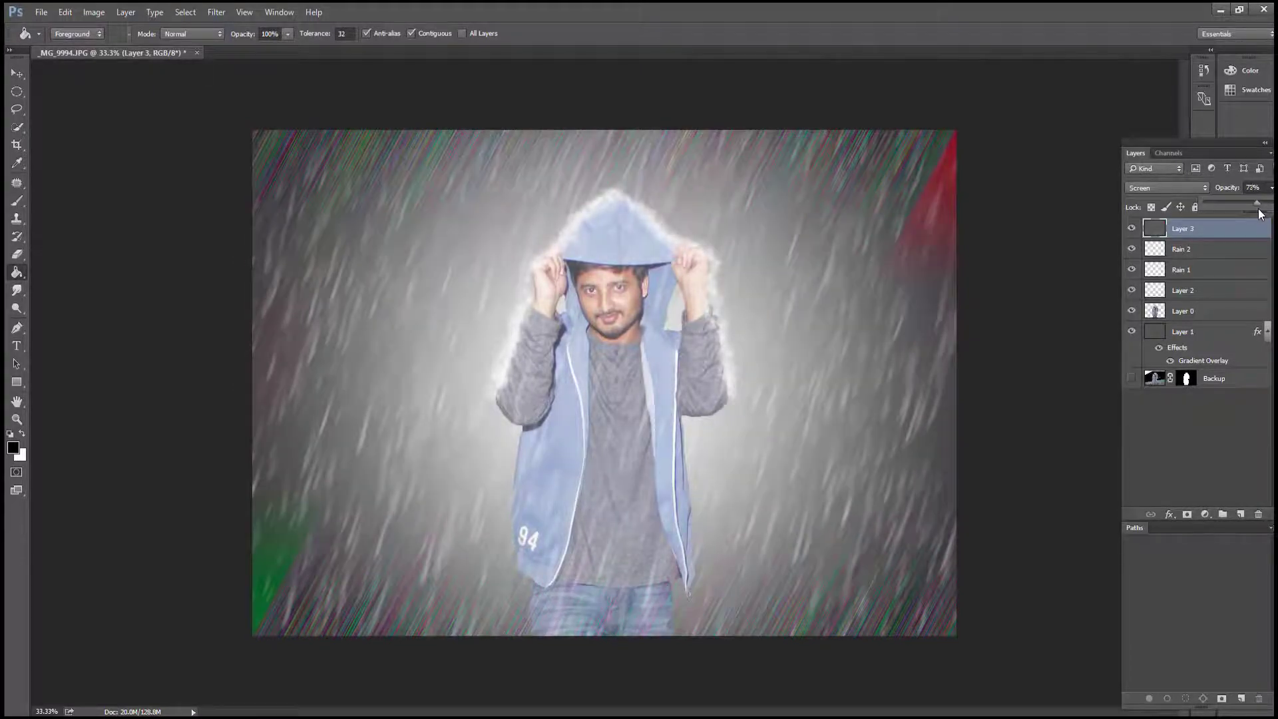
right_click(1221, 232)
left_click(1130, 157)
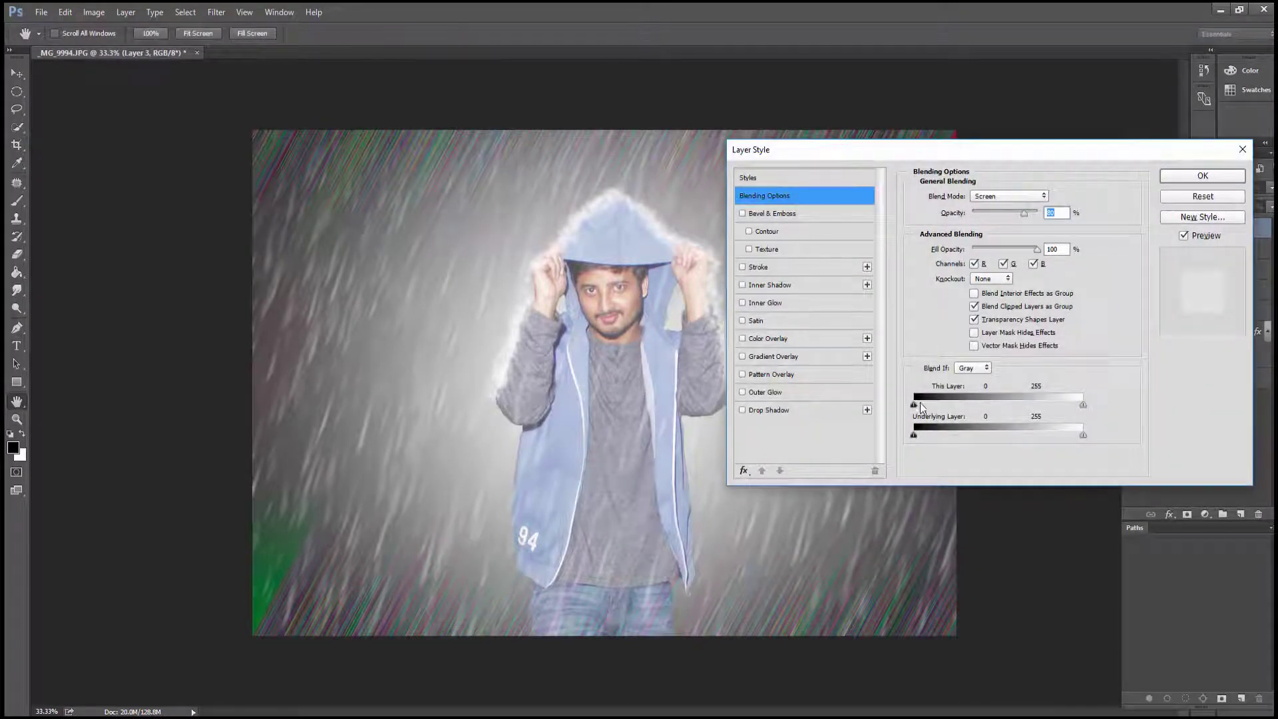
Split Layer 3's black This Layer Blend If slider to 213, then lower its opacity to 47%
left_click_drag(916, 403, 1089, 403)
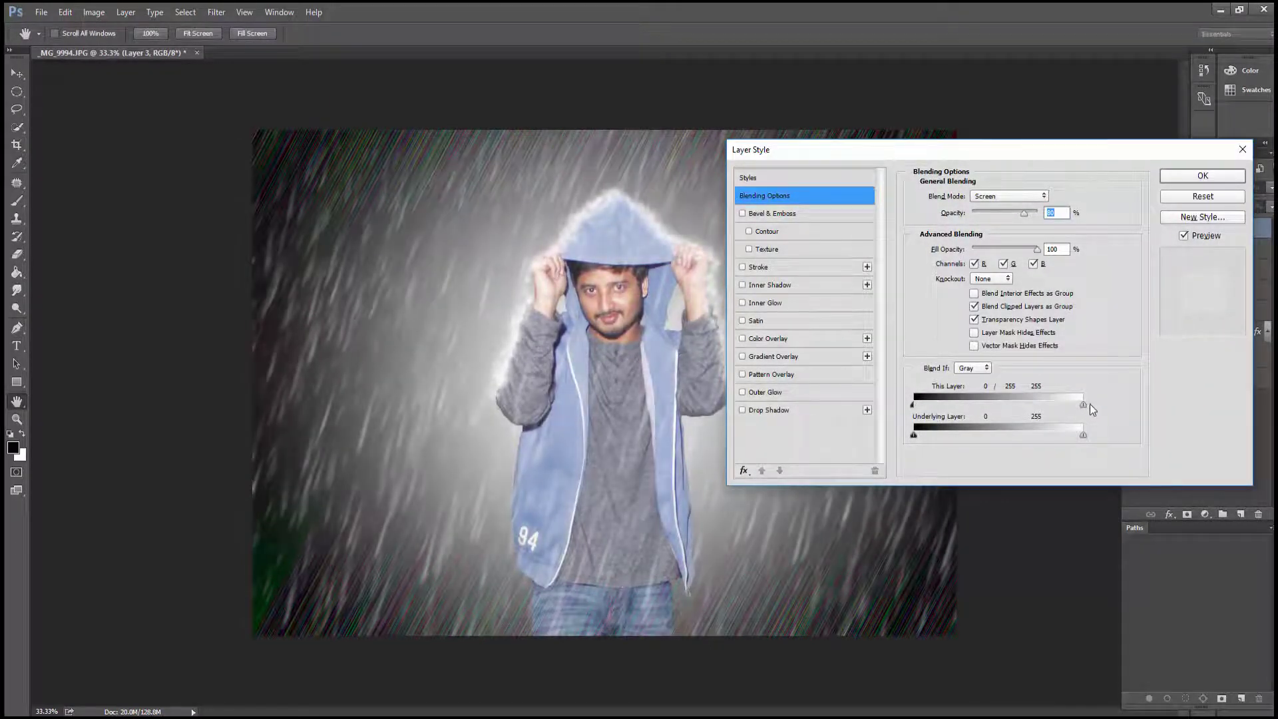
left_click(1202, 175)
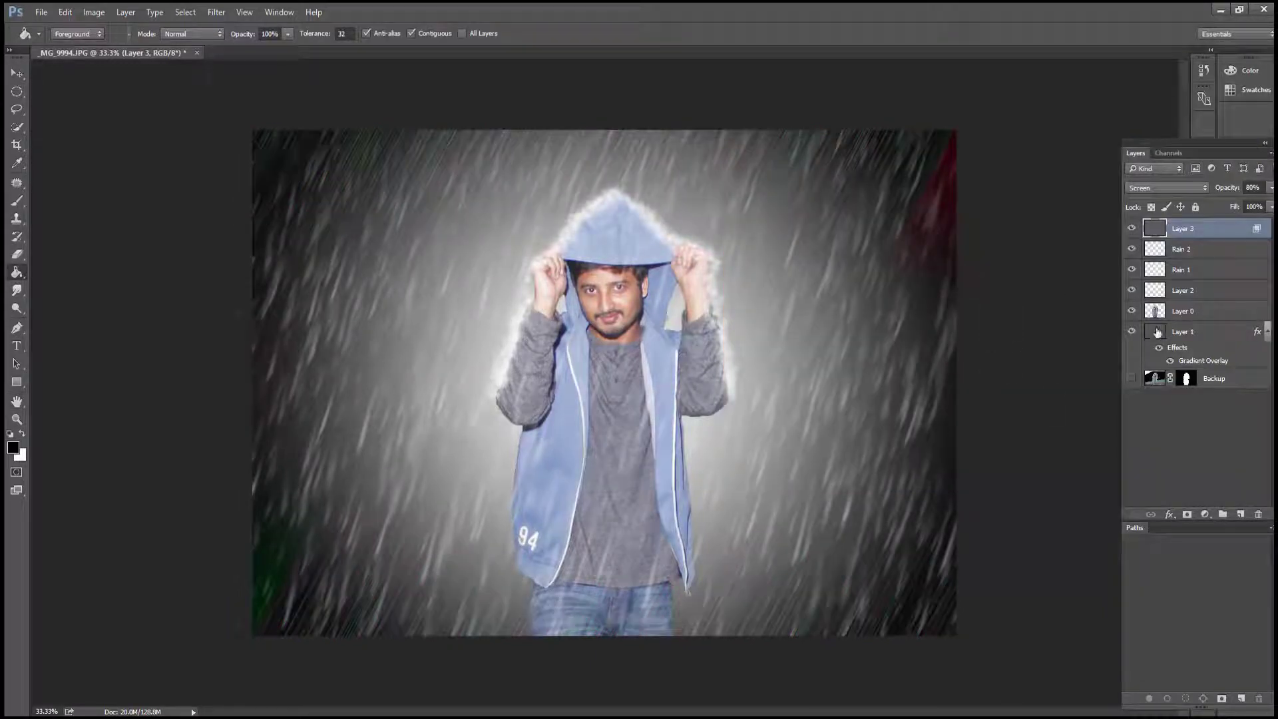
mouse_move(1272, 188)
left_mouse_down()
mouse_move(1259, 208)
mouse_move(1247, 201)
left_mouse_up()
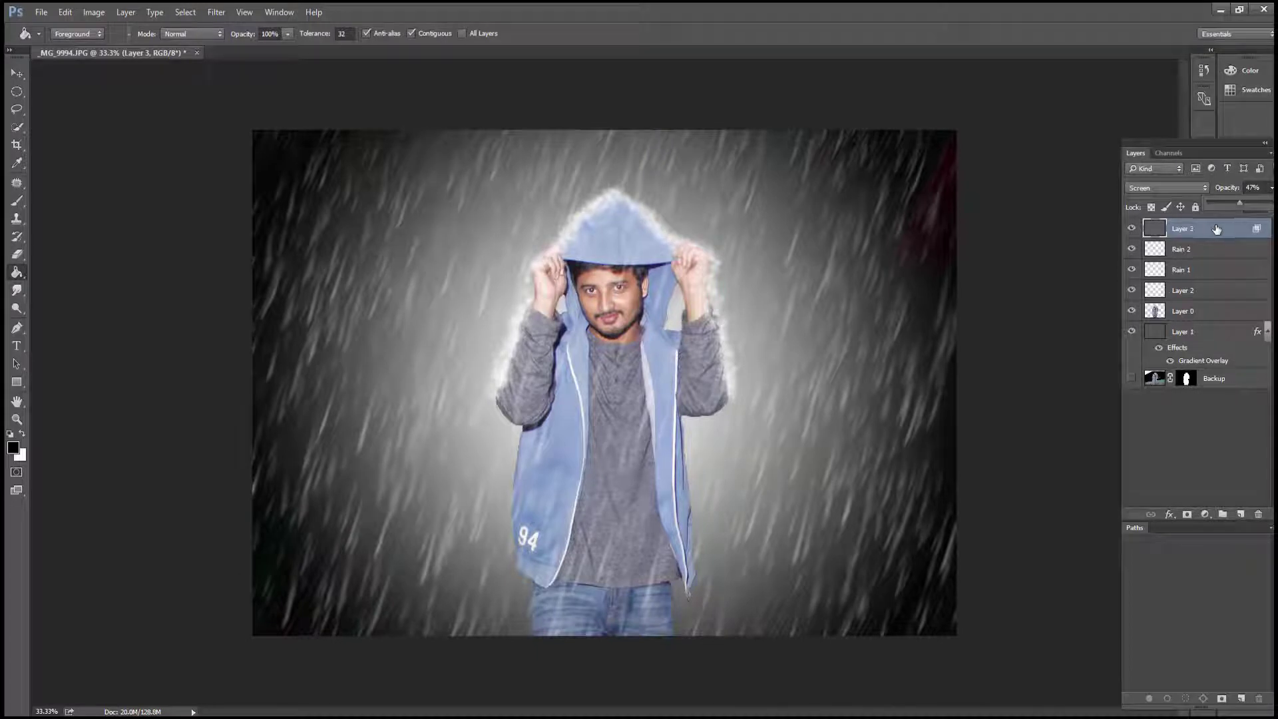
Compare Layer 3 on and off, ease its fill to about 87%, and add an empty Layer 4
left_click(136, 13)
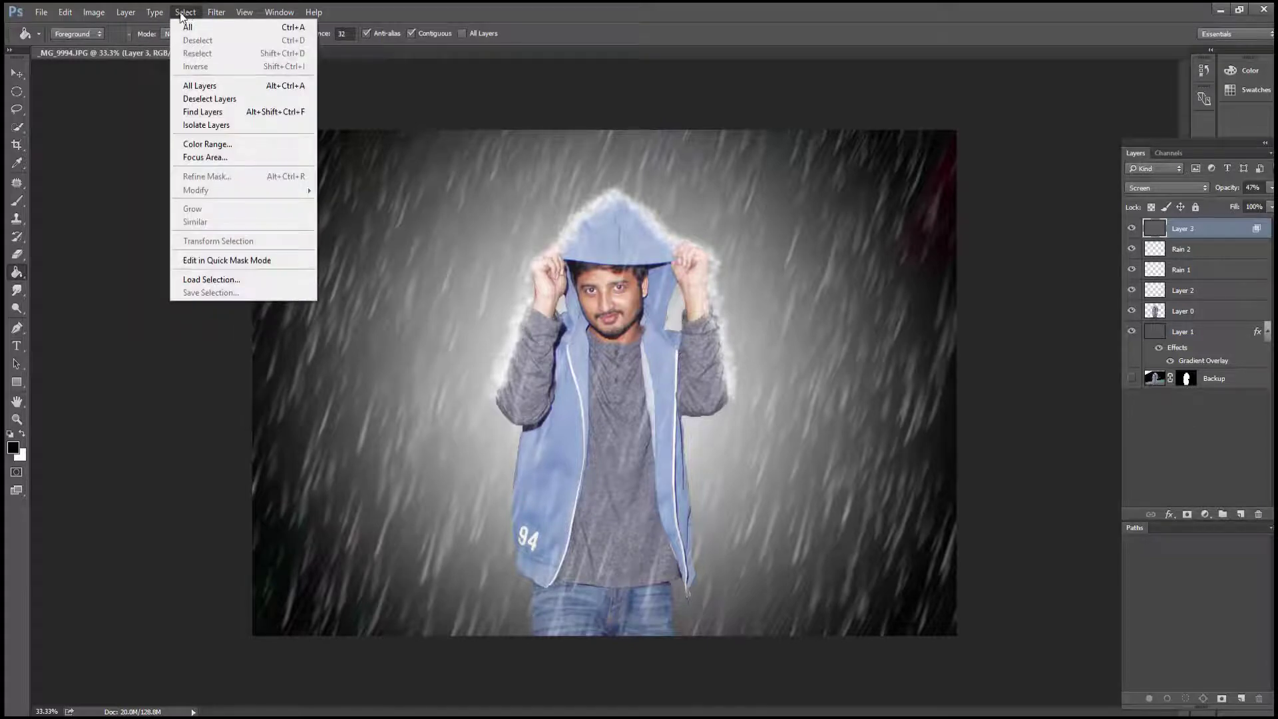
mouse_move(113, 46)
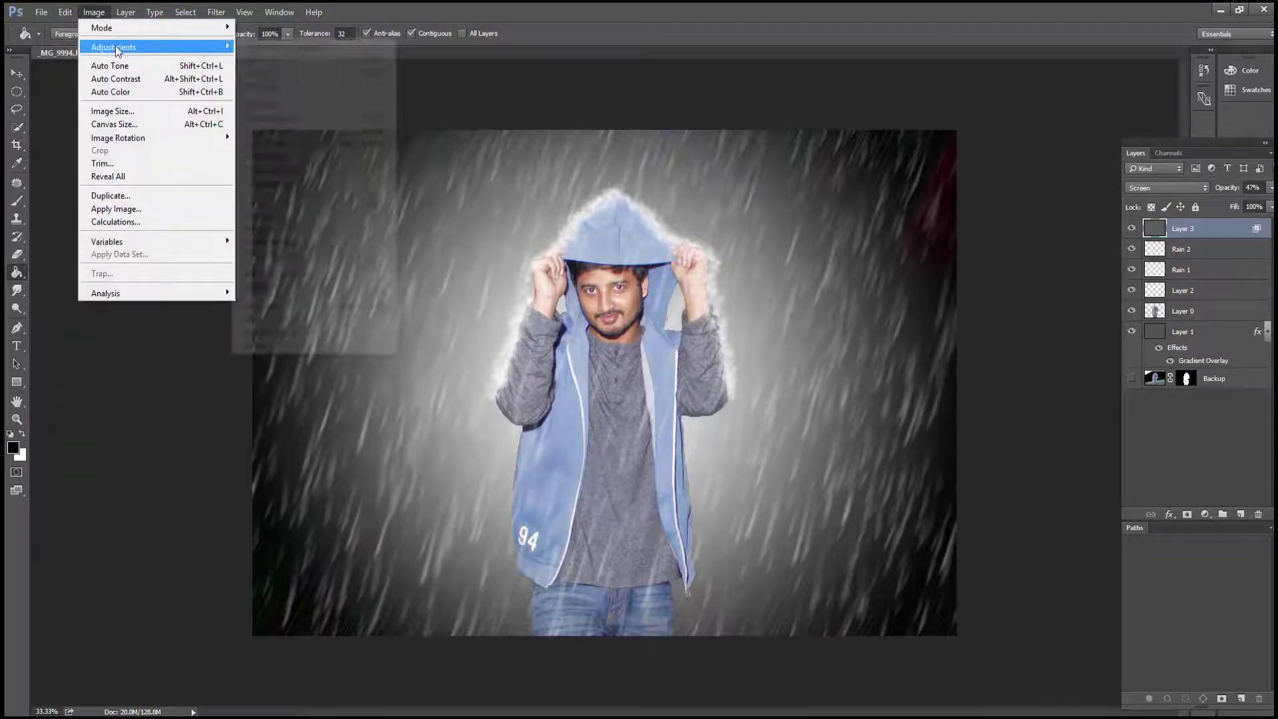
left_click(271, 306)
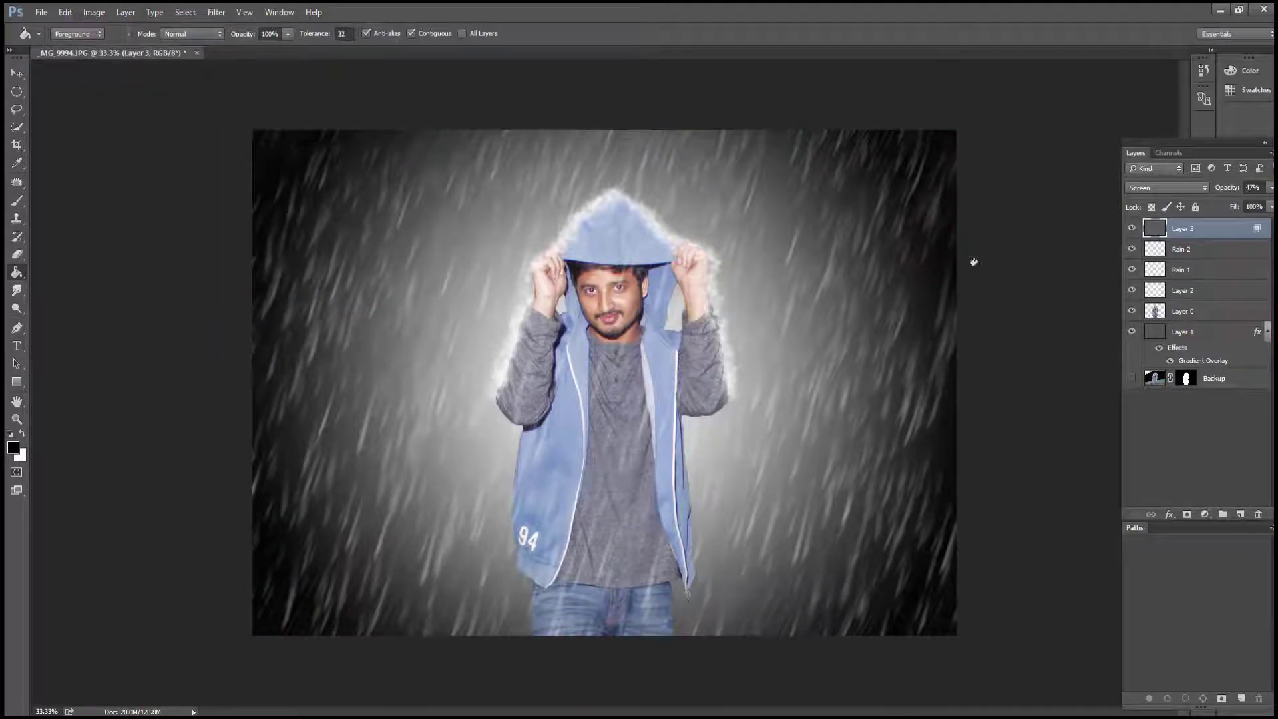
left_click(1132, 229)
left_click(1132, 228)
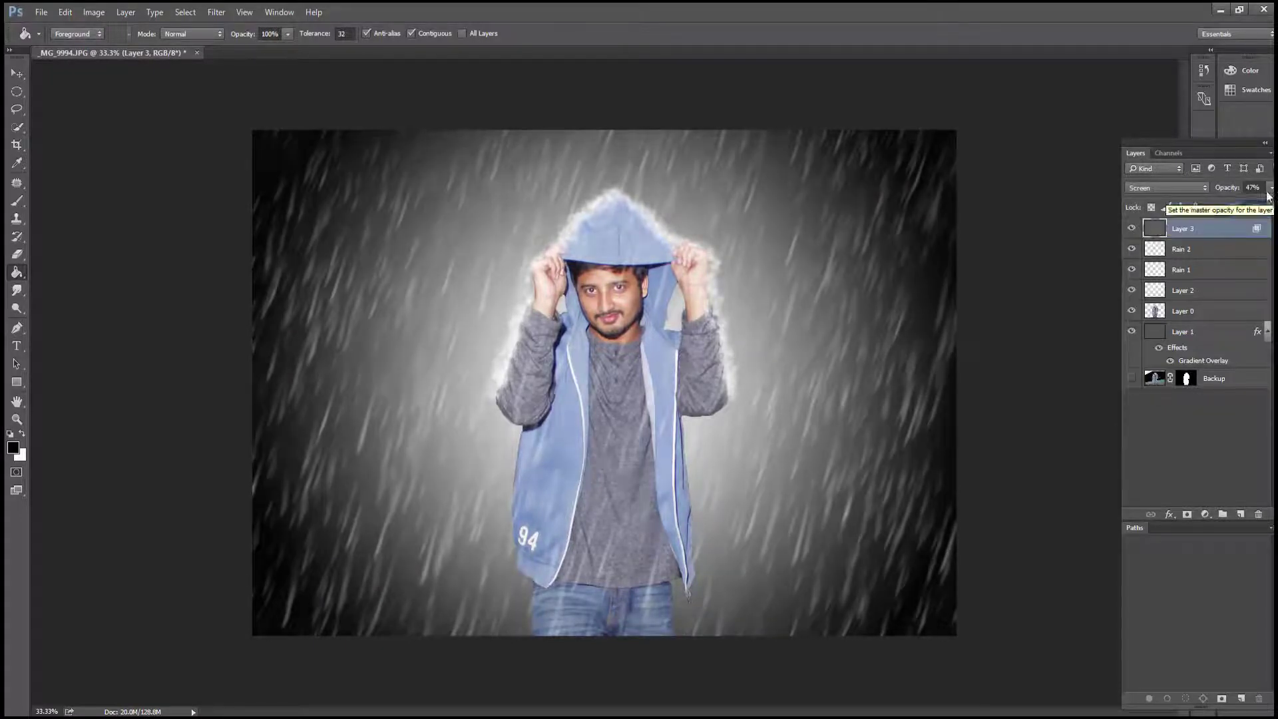
left_click_drag(1270, 207, 1268, 228)
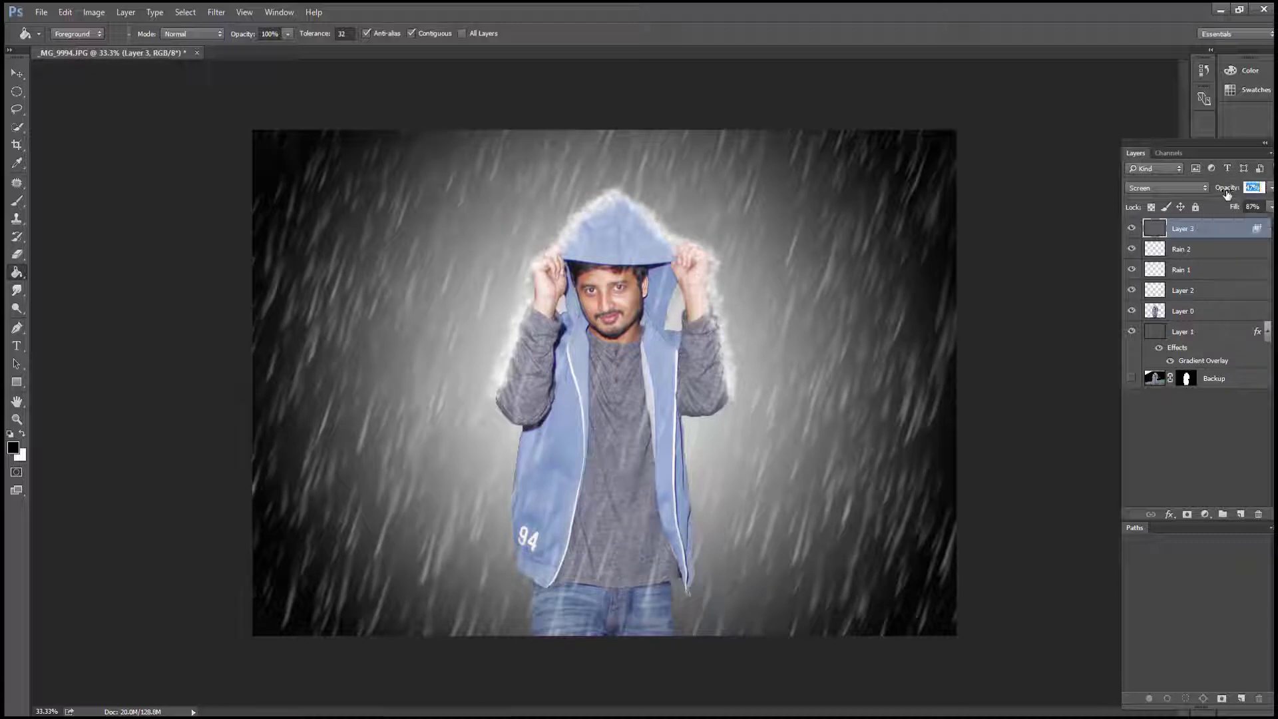
left_click(1161, 480)
left_click(1213, 236)
left_click(1240, 514)
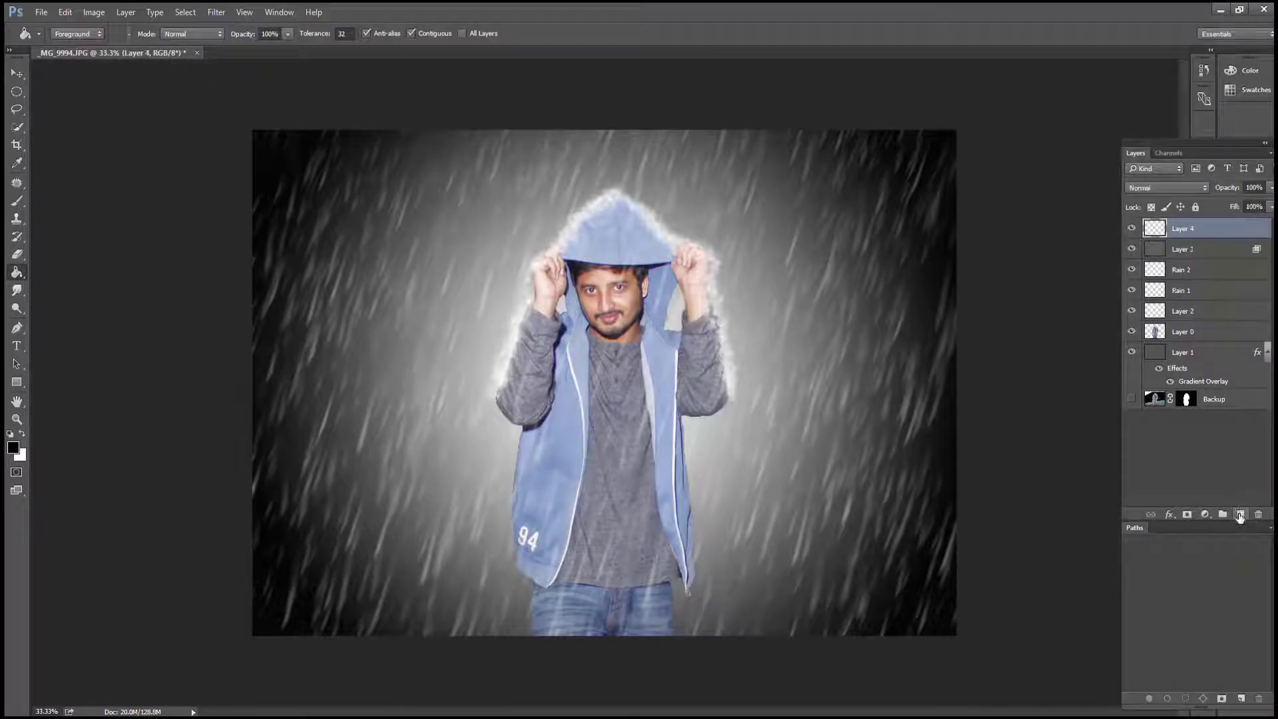
Fill Layer 4 with solid black using the Paint Bucket
left_click(14, 448)
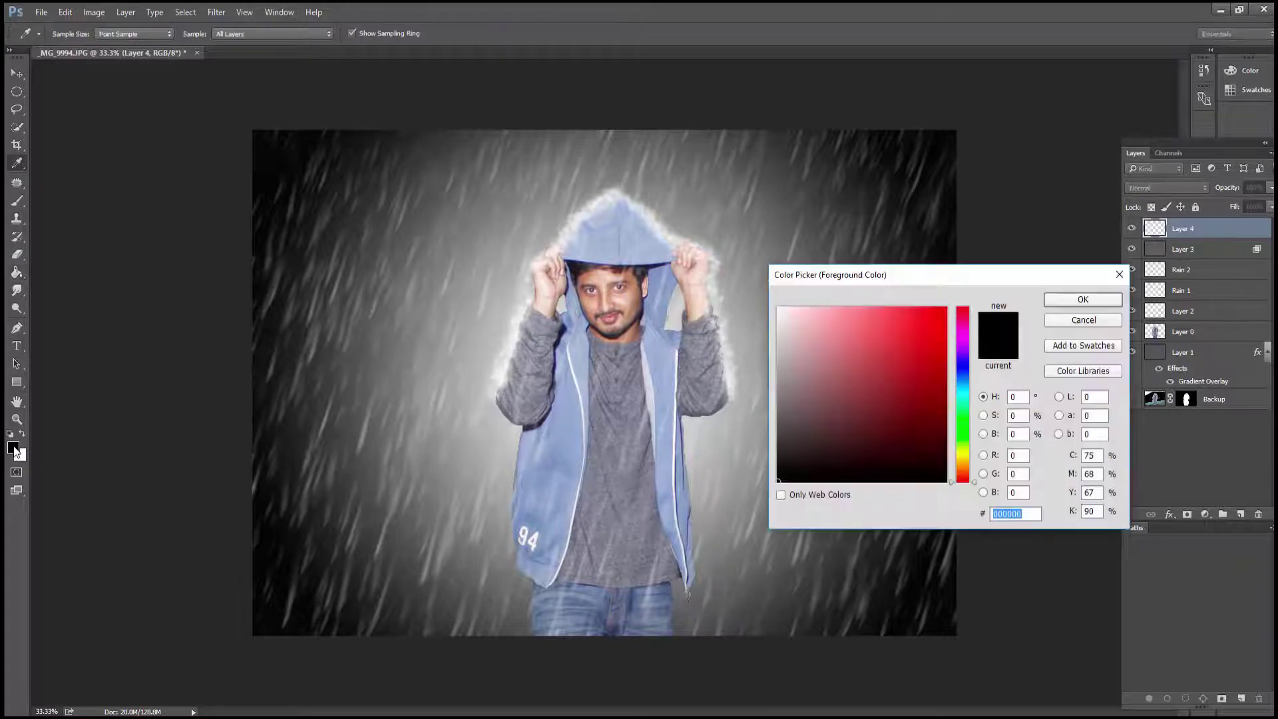
left_click(1073, 300)
key("g")
left_click(794, 318)
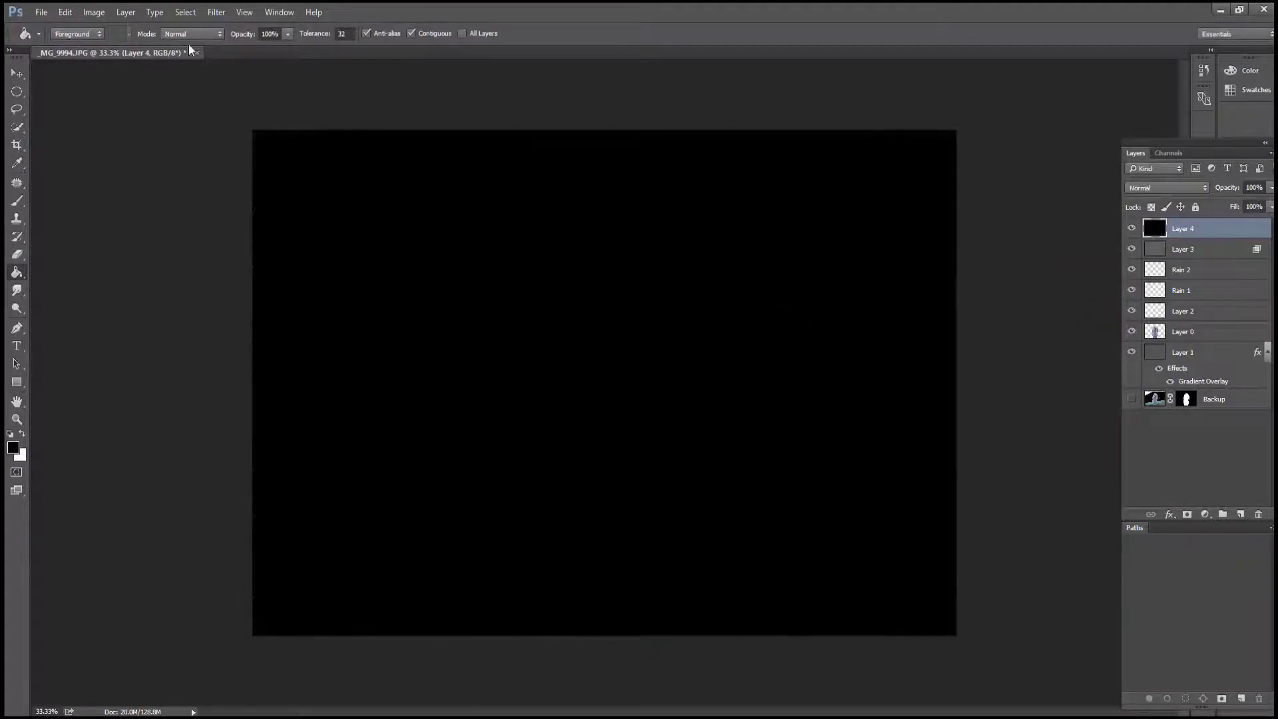
Add dense Uniform, Monochromatic noise to Layer 4 at a high amount
left_click(214, 13)
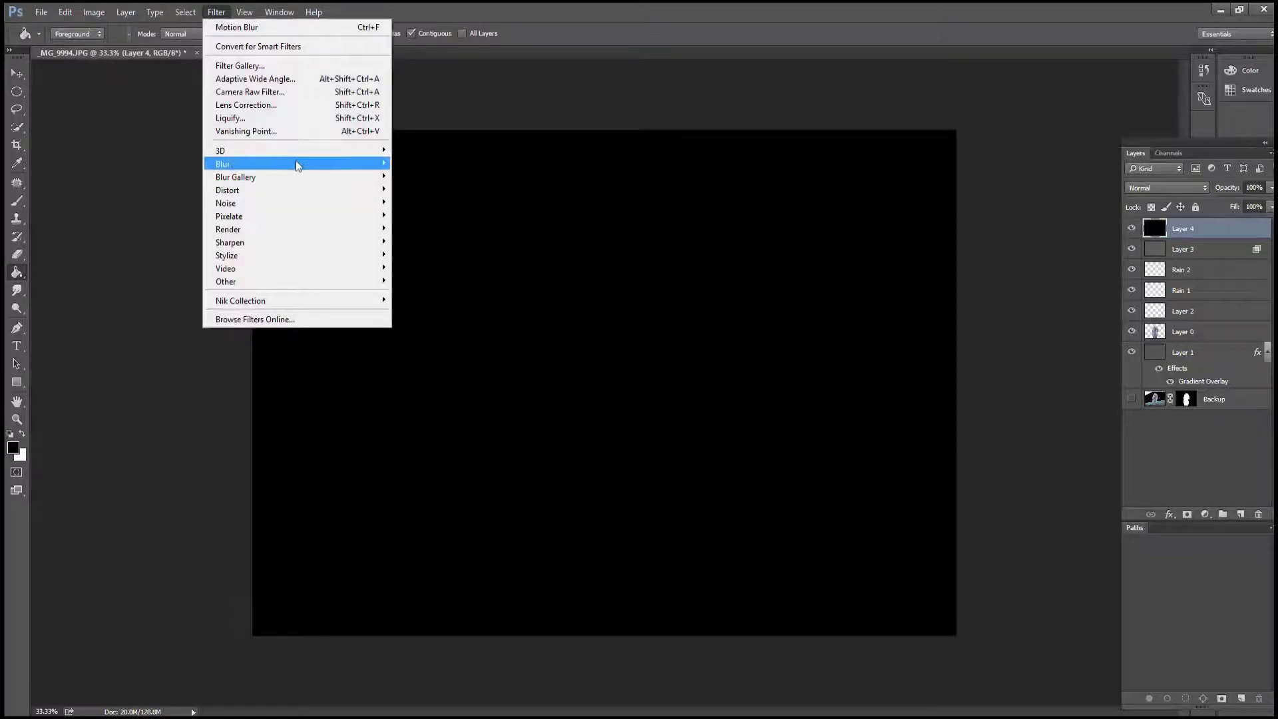
left_click(433, 199)
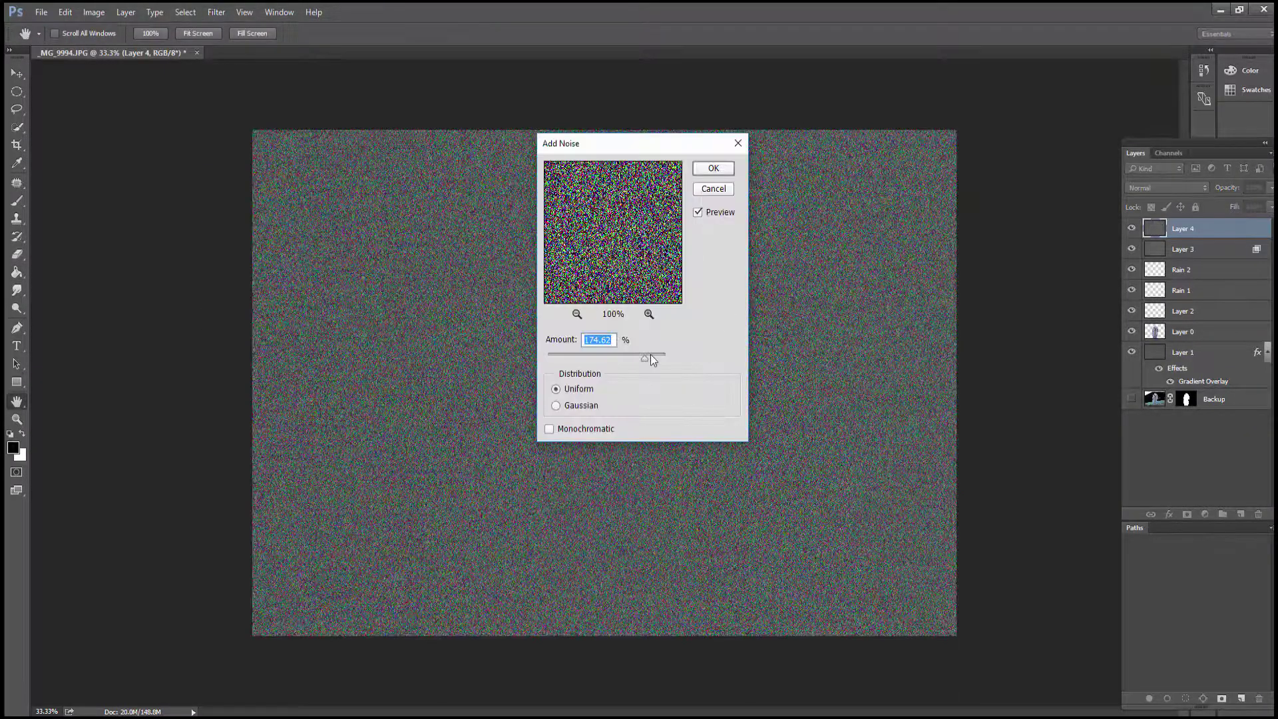
left_click_drag(650, 355, 607, 360)
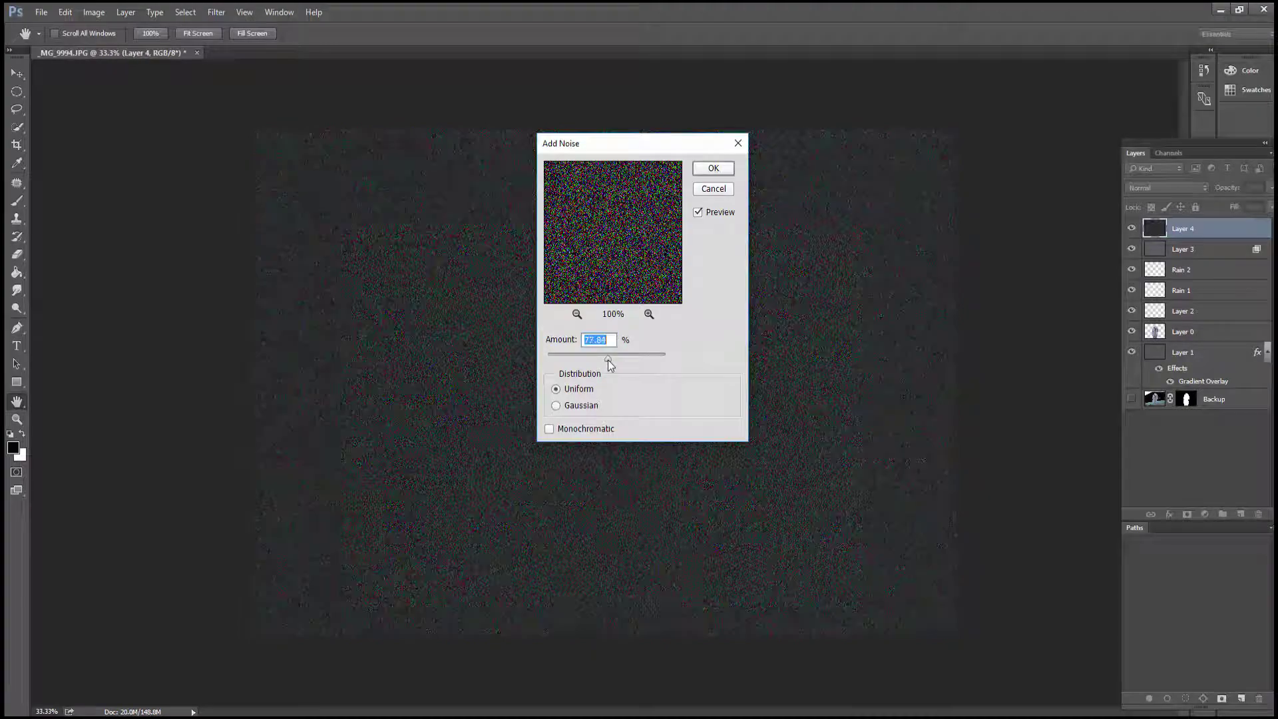
left_click(555, 406)
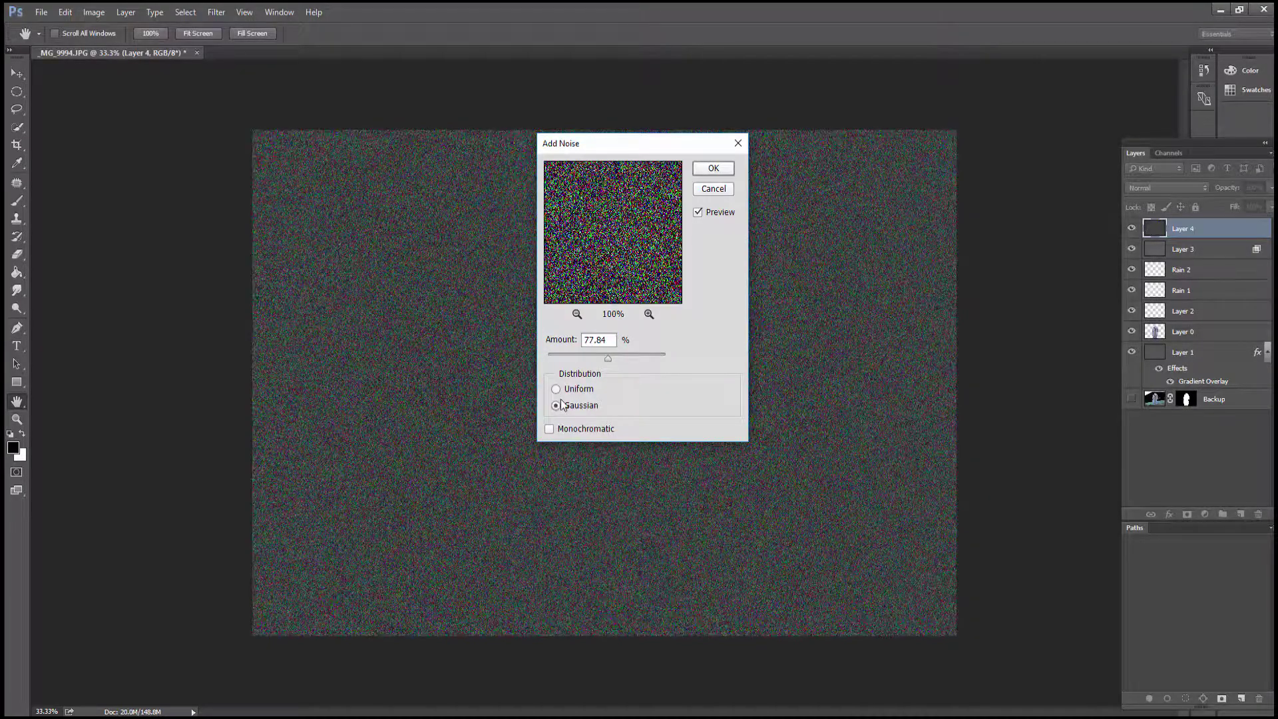
left_click(555, 389)
left_click(549, 428)
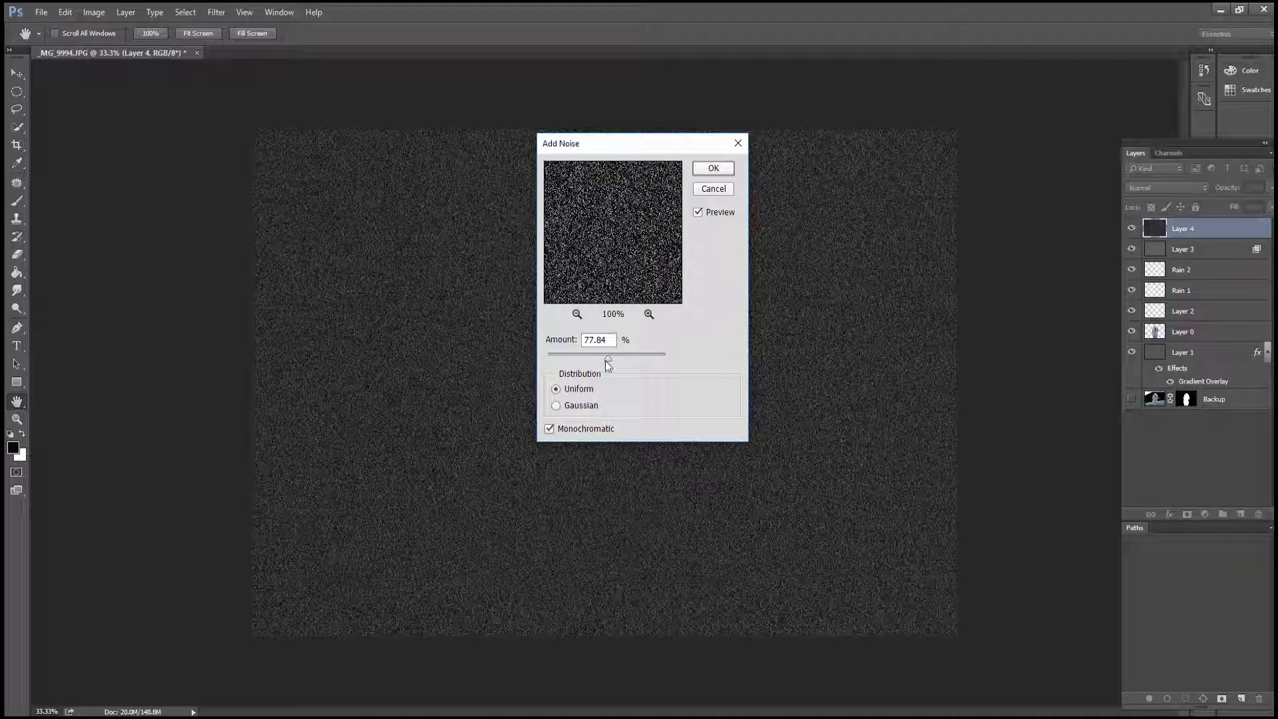
mouse_move(607, 359)
left_mouse_down()
mouse_move(658, 357)
mouse_move(641, 358)
left_mouse_up()
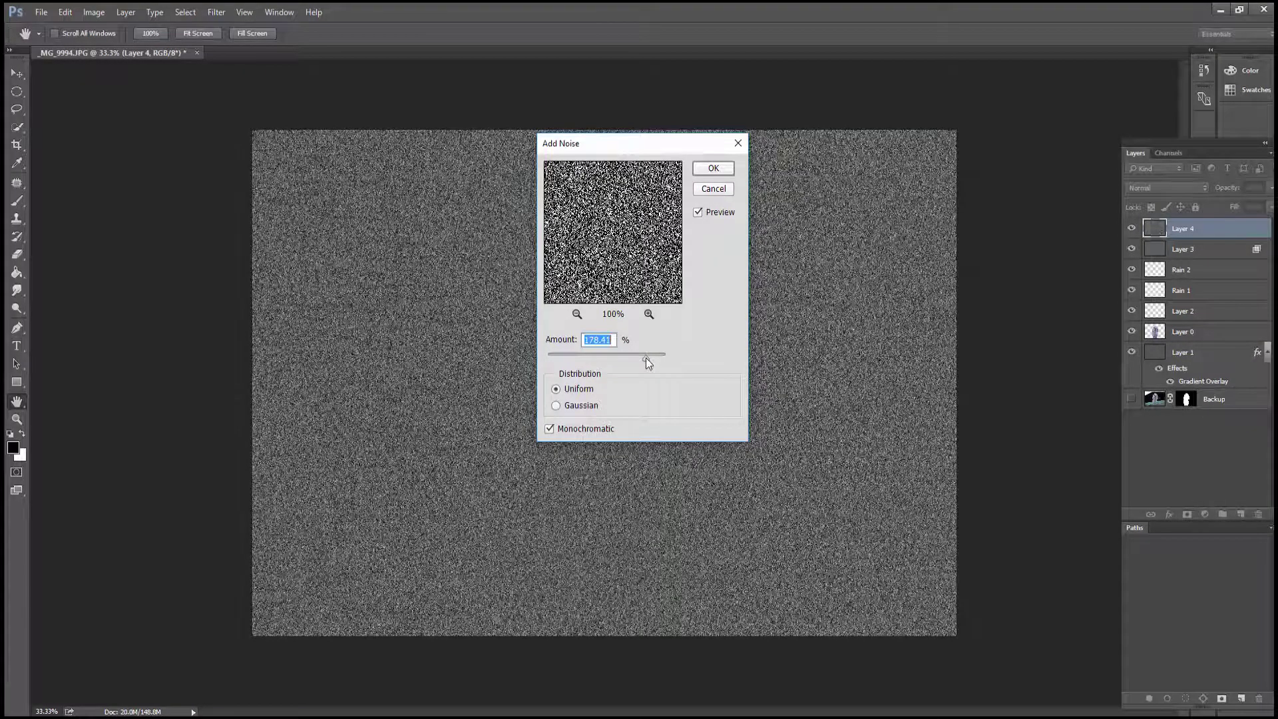
left_click(713, 168)
left_click(216, 12)
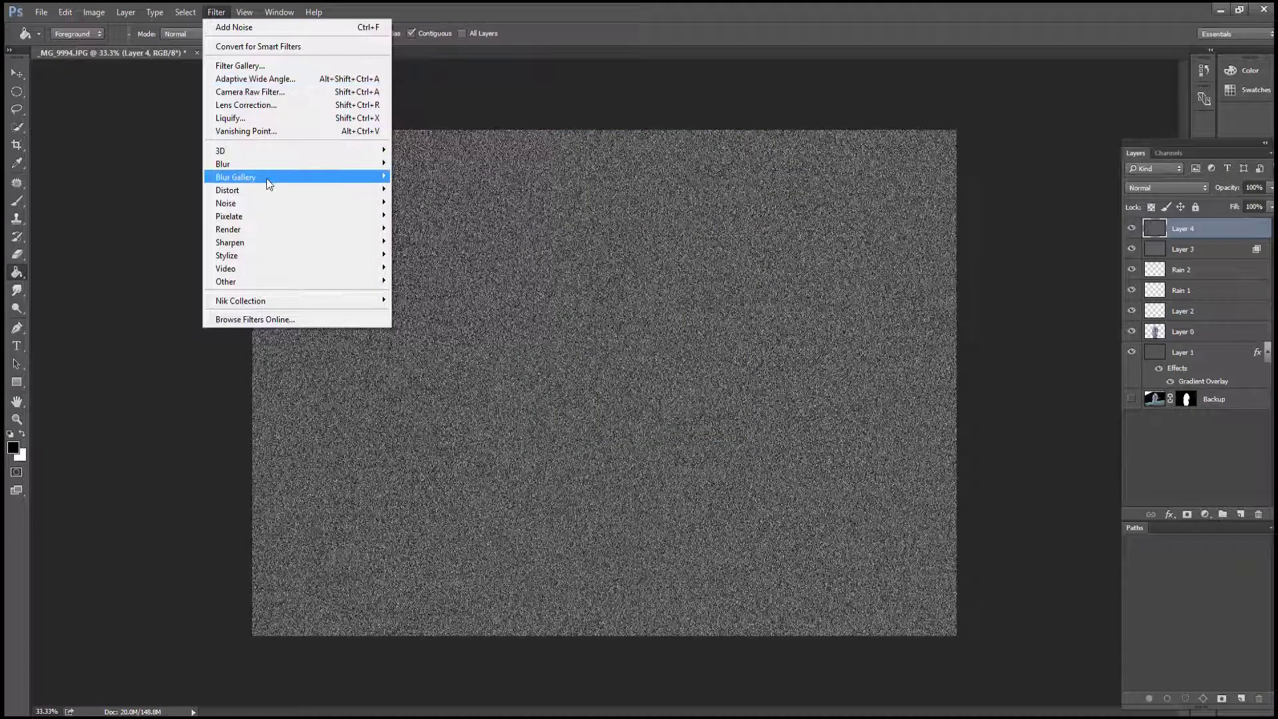
mouse_move(222, 163)
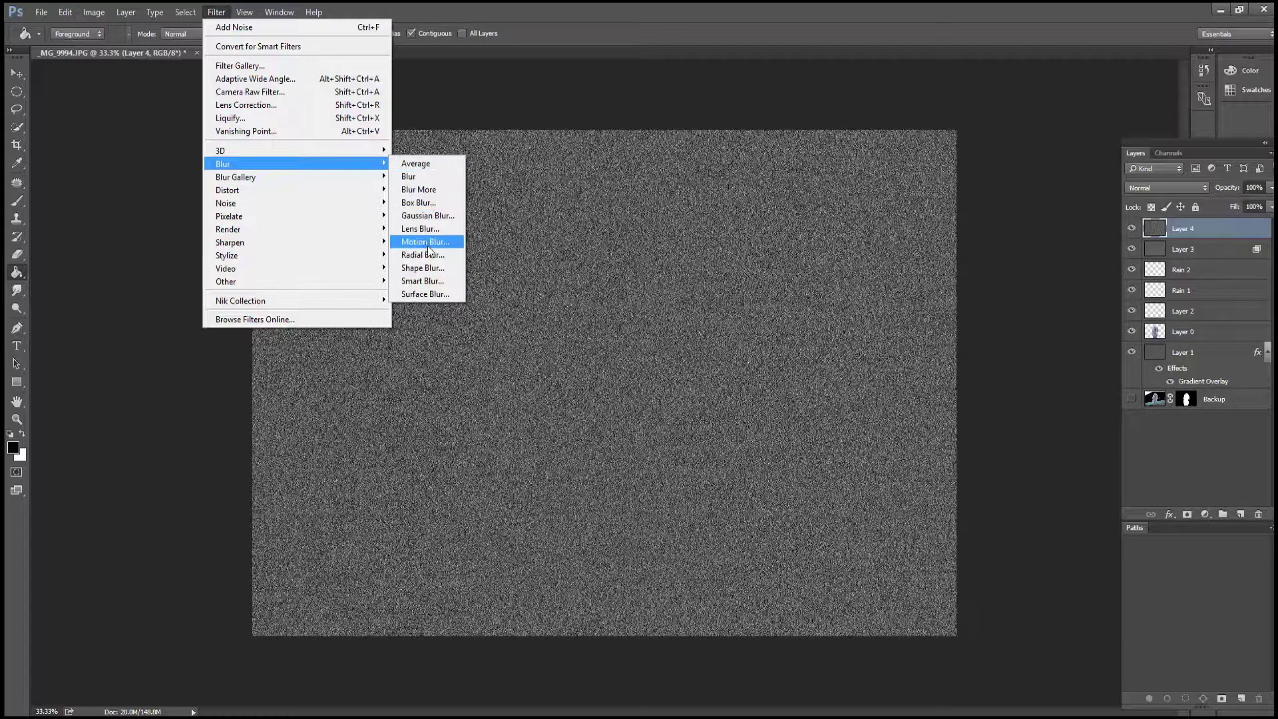
Apply a Motion Blur of 61° angle and 49 pixels distance to Layer 4's noise
left_click(426, 241)
left_click_drag(960, 494, 934, 499)
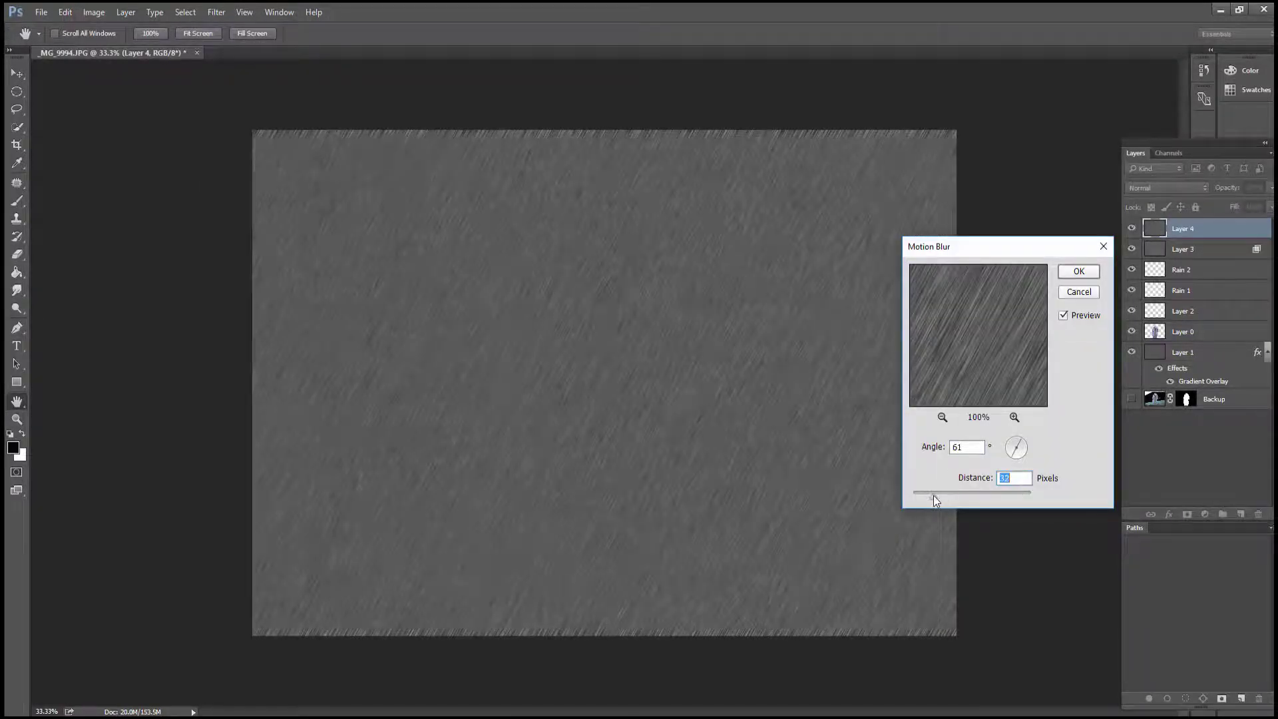
left_click(1079, 271)
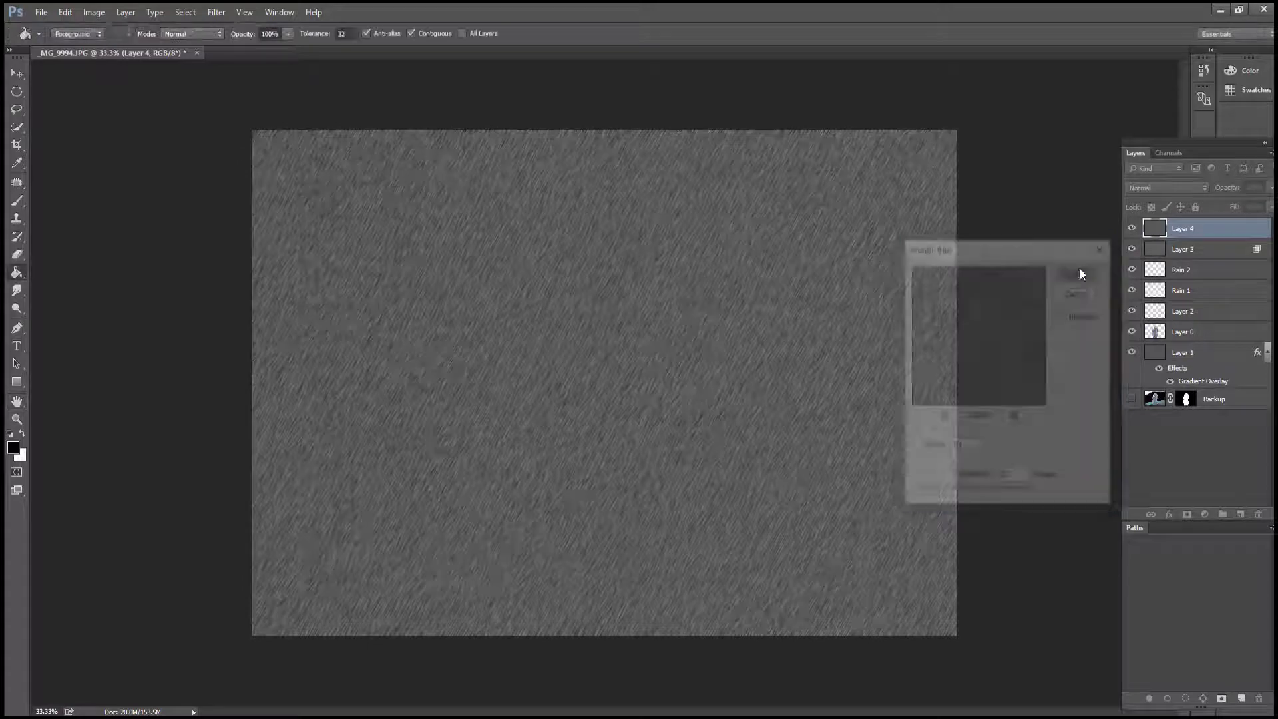
left_click(1158, 187)
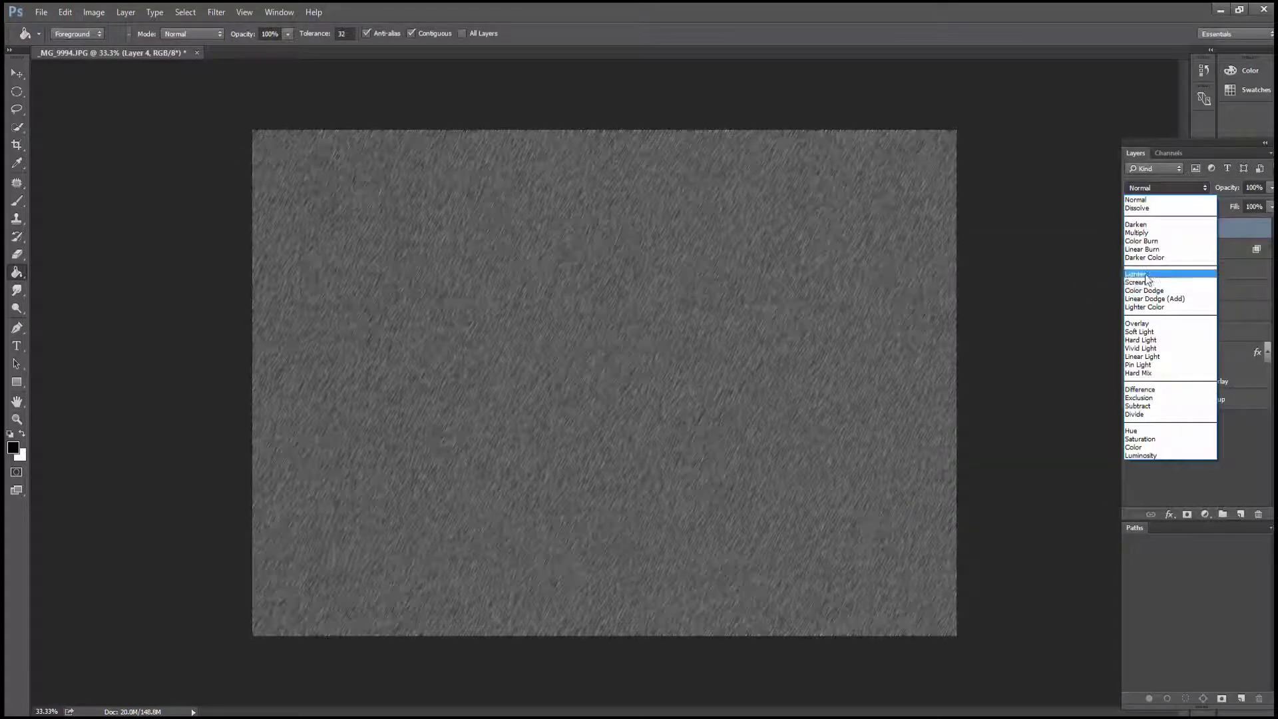
Set Layer 4 to Screen blending, after trying Soft Light, at 70% opacity
left_click(1142, 288)
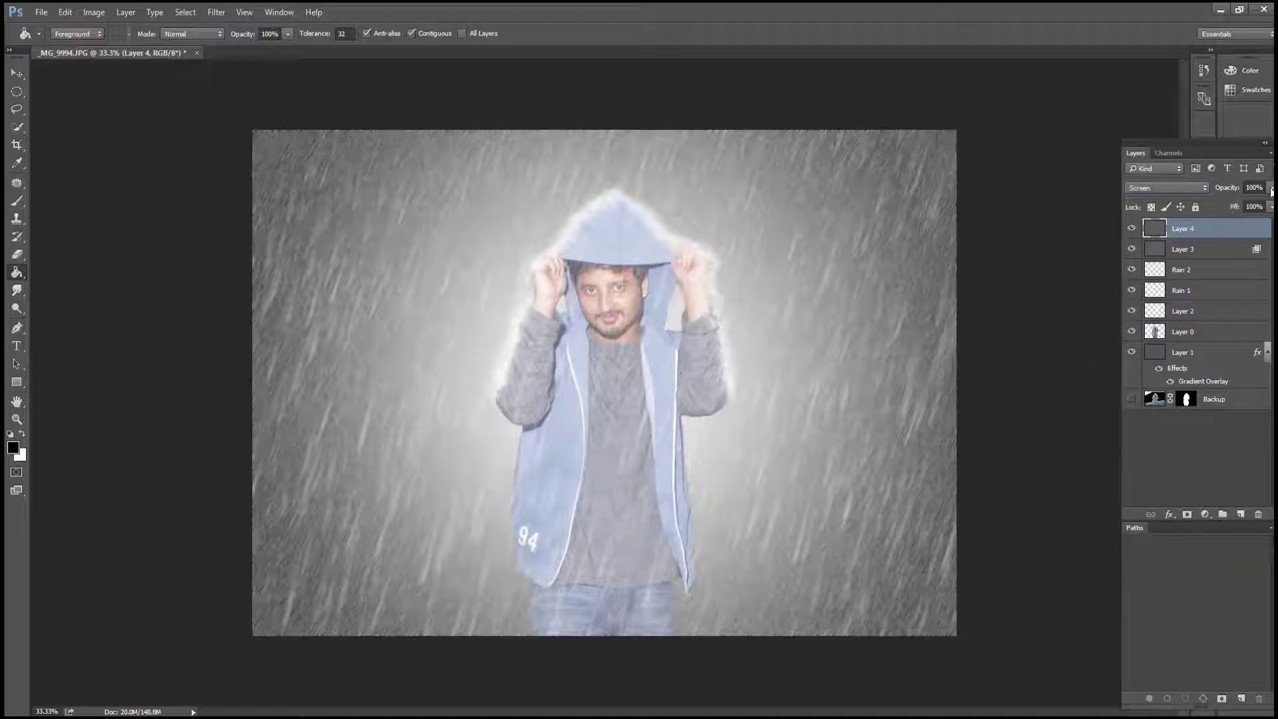
left_click(1177, 190)
left_click(1153, 334)
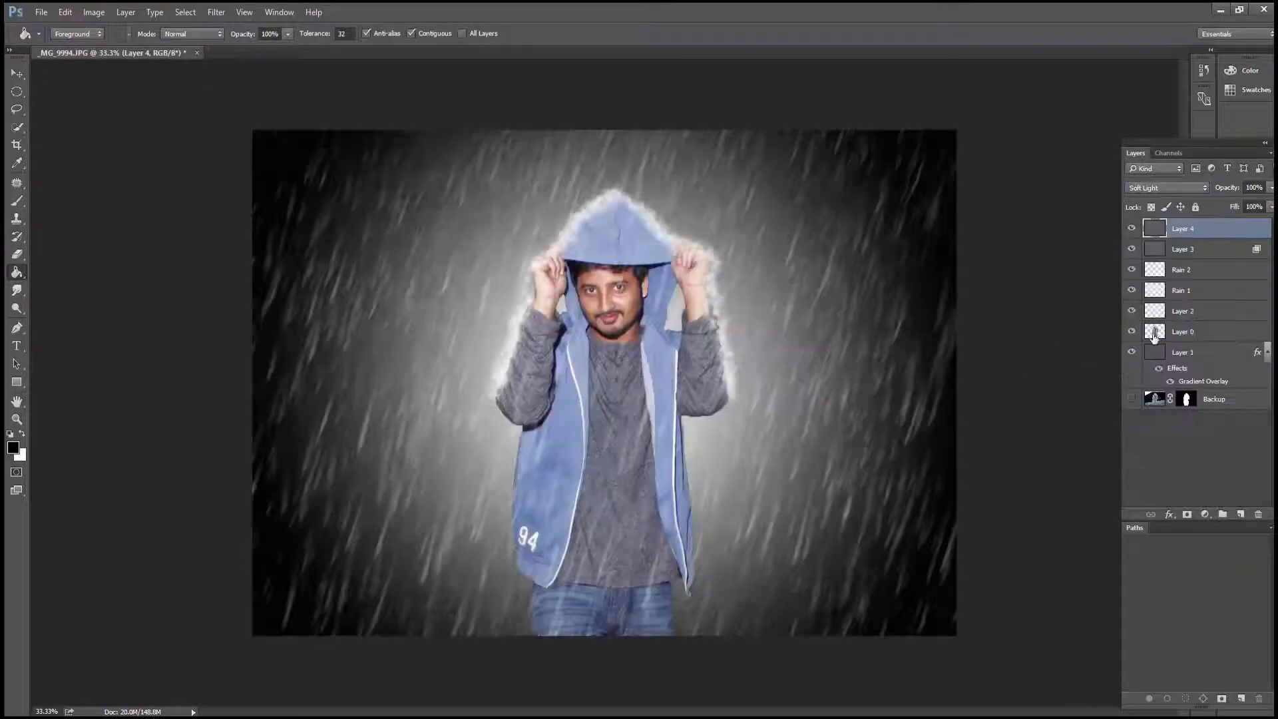
left_click(1191, 188)
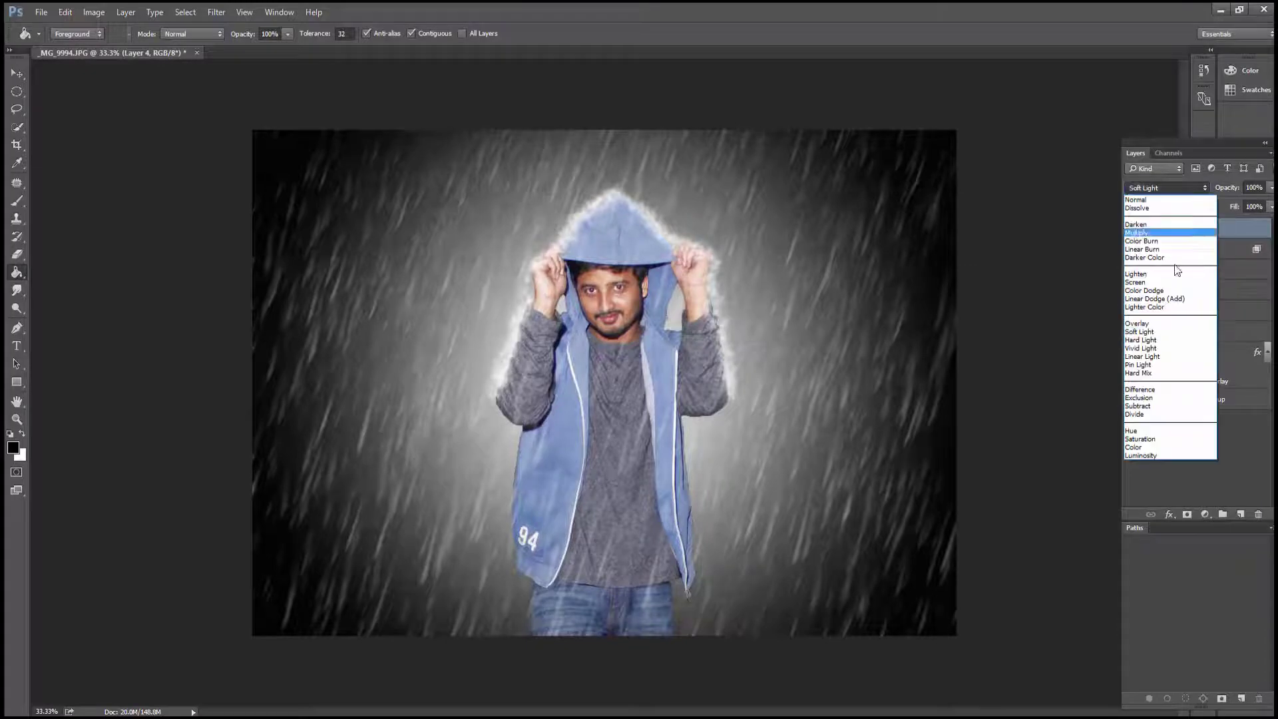
left_click(1158, 280)
left_click(1271, 188)
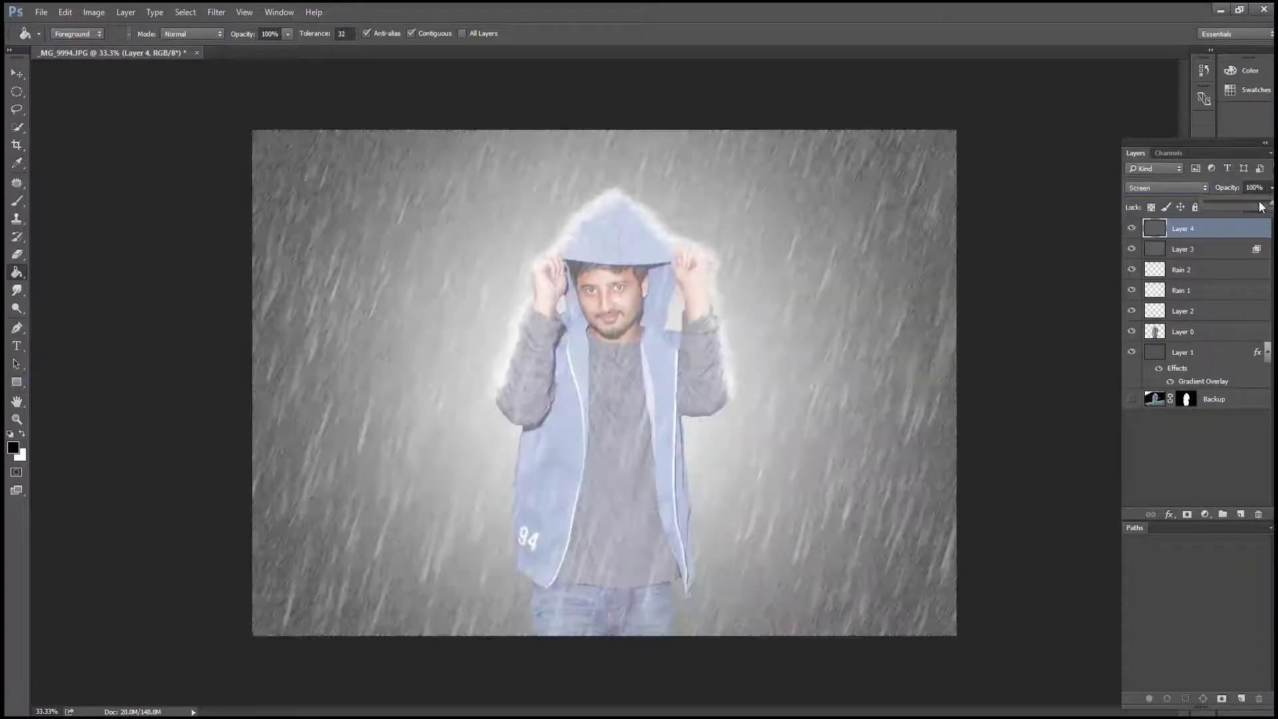
mouse_move(1266, 206)
left_mouse_down()
mouse_move(1247, 208)
mouse_move(1251, 198)
left_mouse_up()
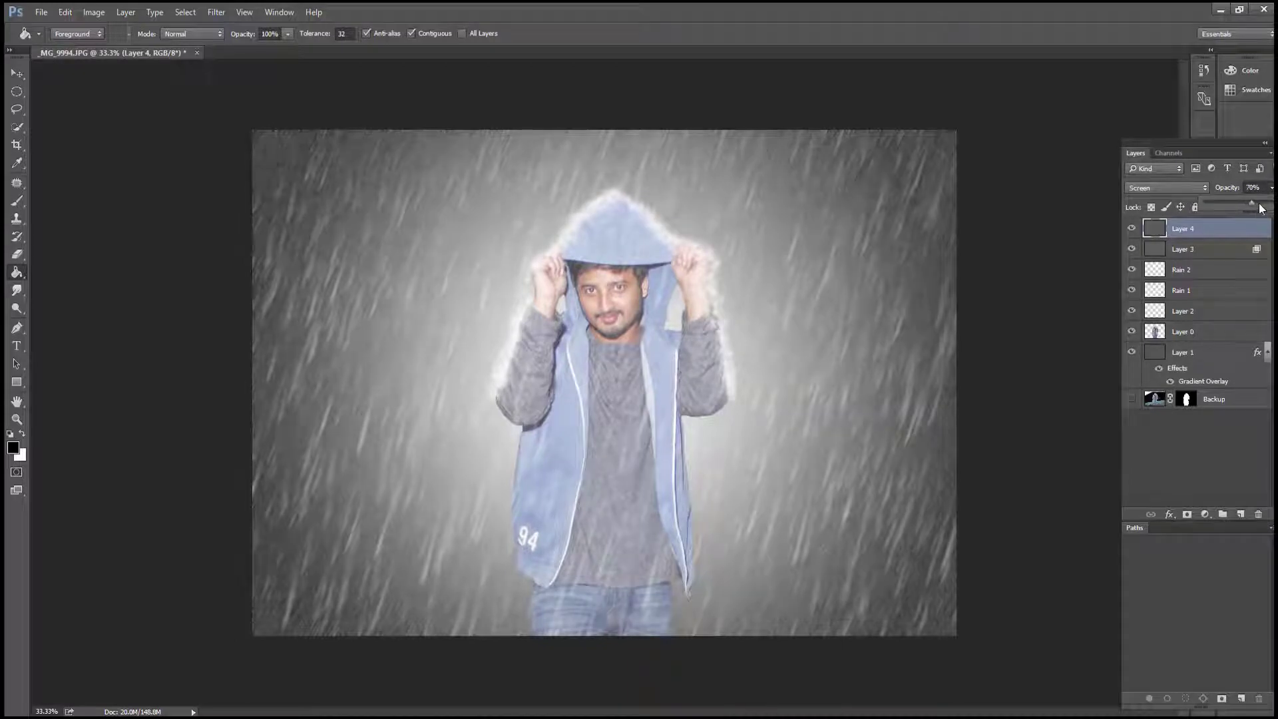
In Layer 4's Blending Options, split the black This Layer slider toward 255 to fade dark tones
right_click(1185, 236)
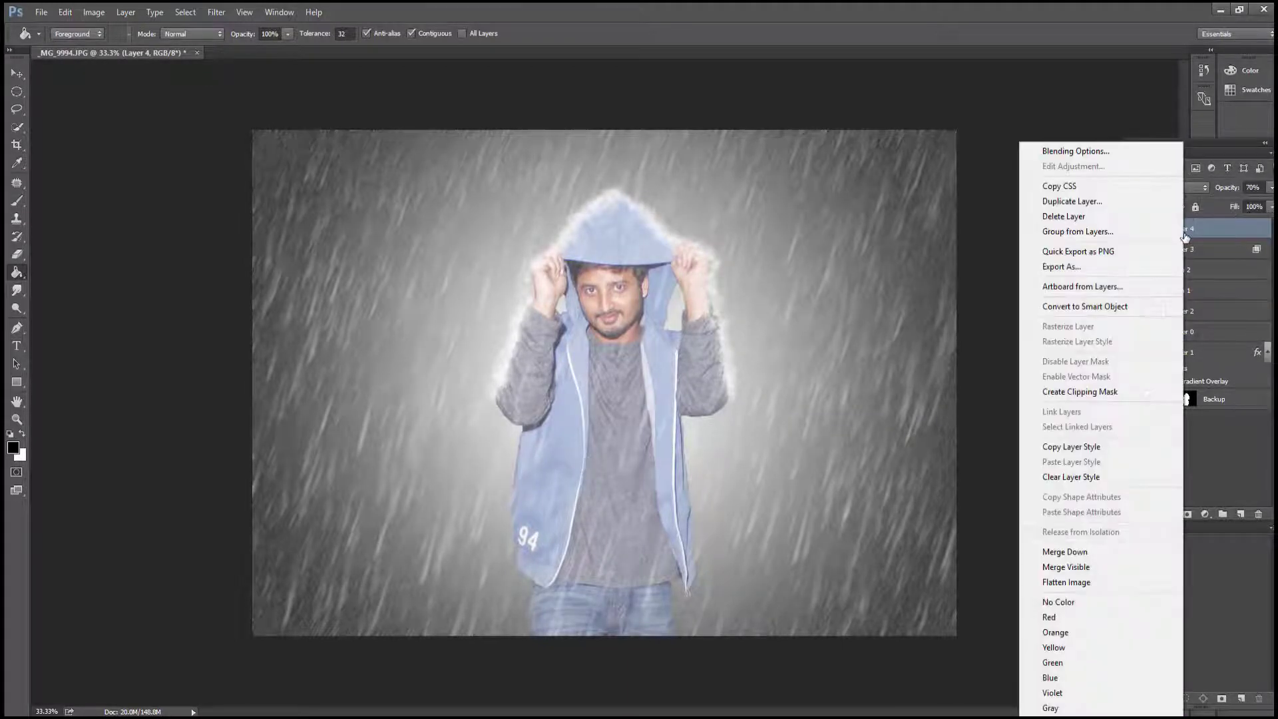
left_click(1076, 151)
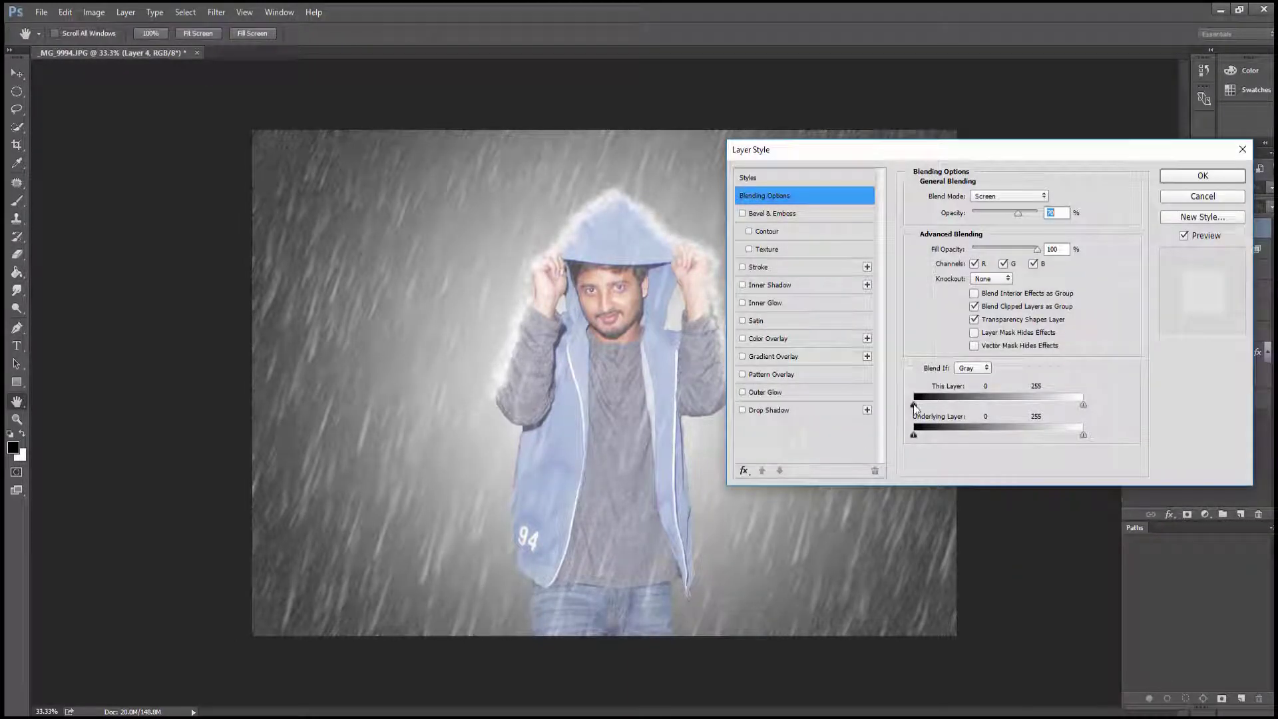
left_click_drag(917, 404, 893, 407)
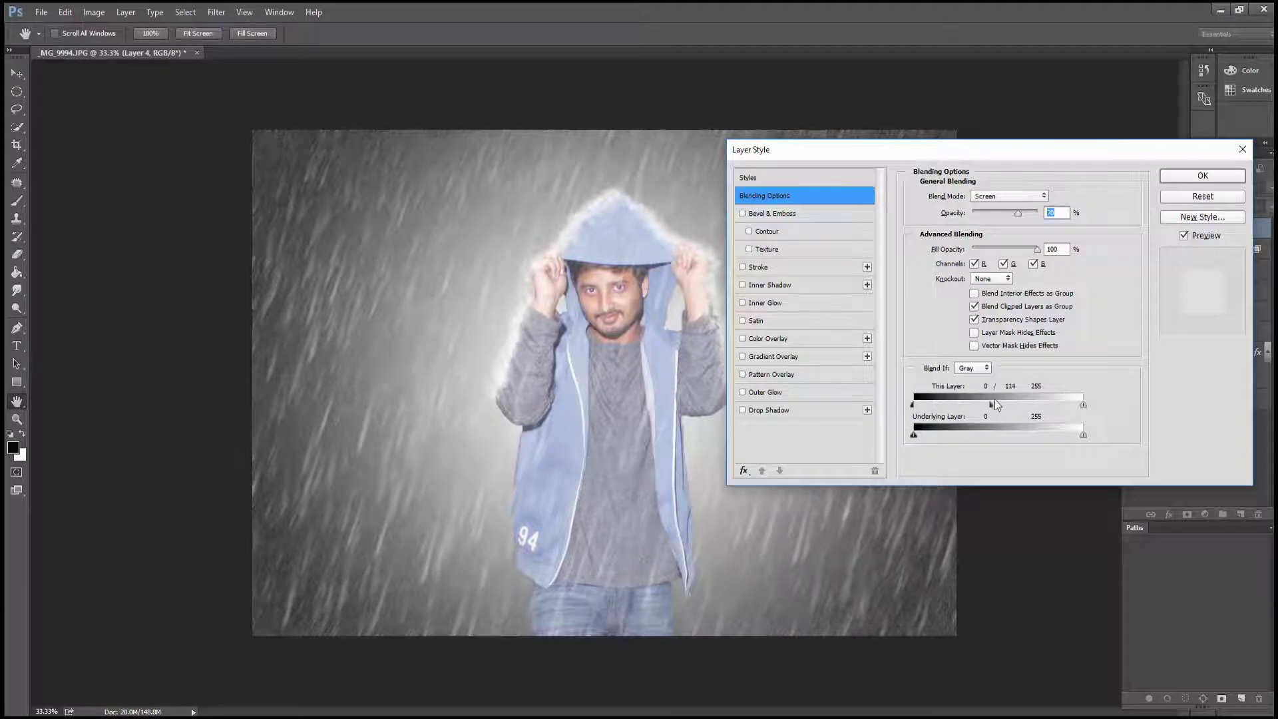
left_click_drag(914, 405, 1105, 406)
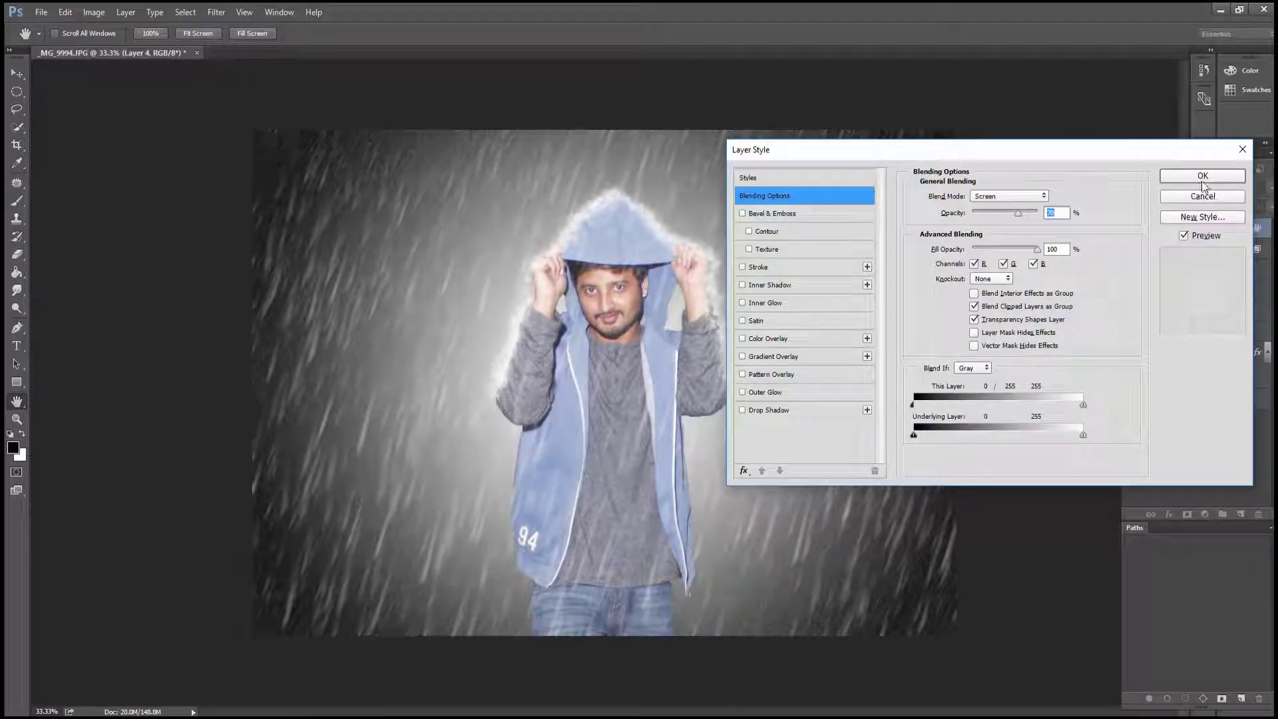
left_click(1202, 176)
left_click(1131, 249)
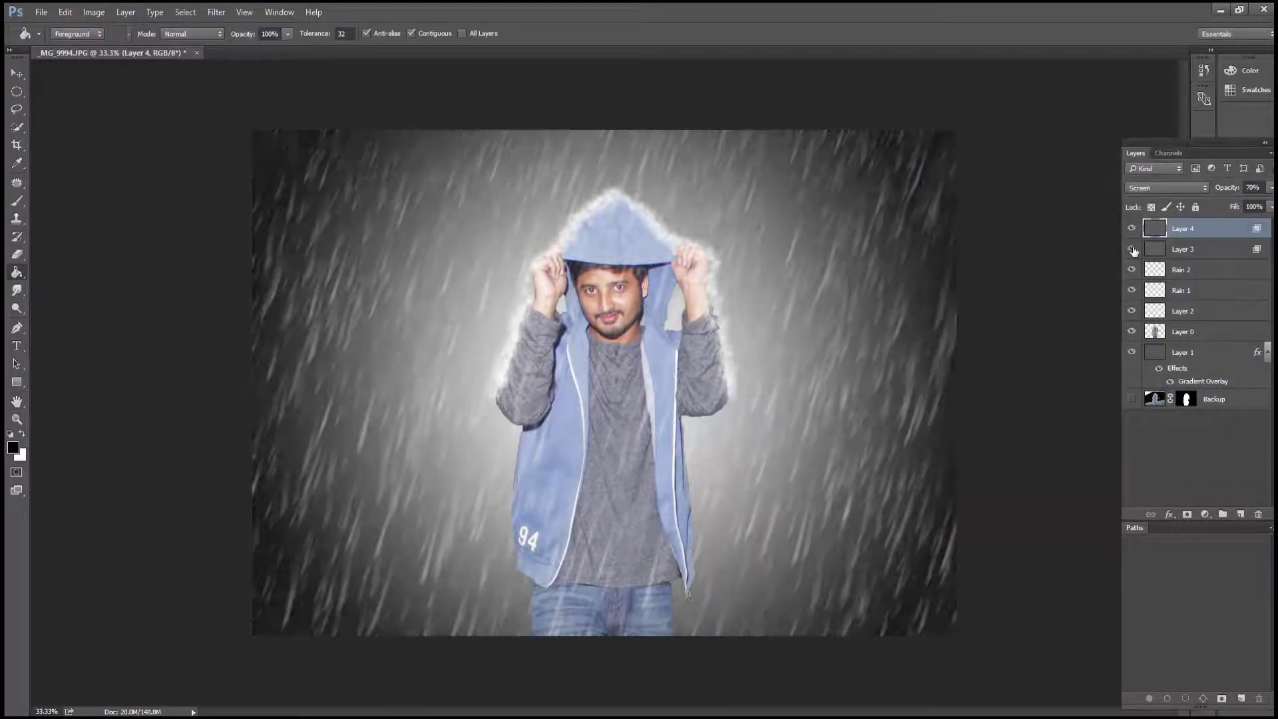
After comparing the result, raise Layer 4's opacity to 73% and select the Layer 1 backdrop
left_click(1131, 228)
left_click(694, 320, "alt")
left_click(679, 340, "ctrl")
left_click(794, 479, "alt")
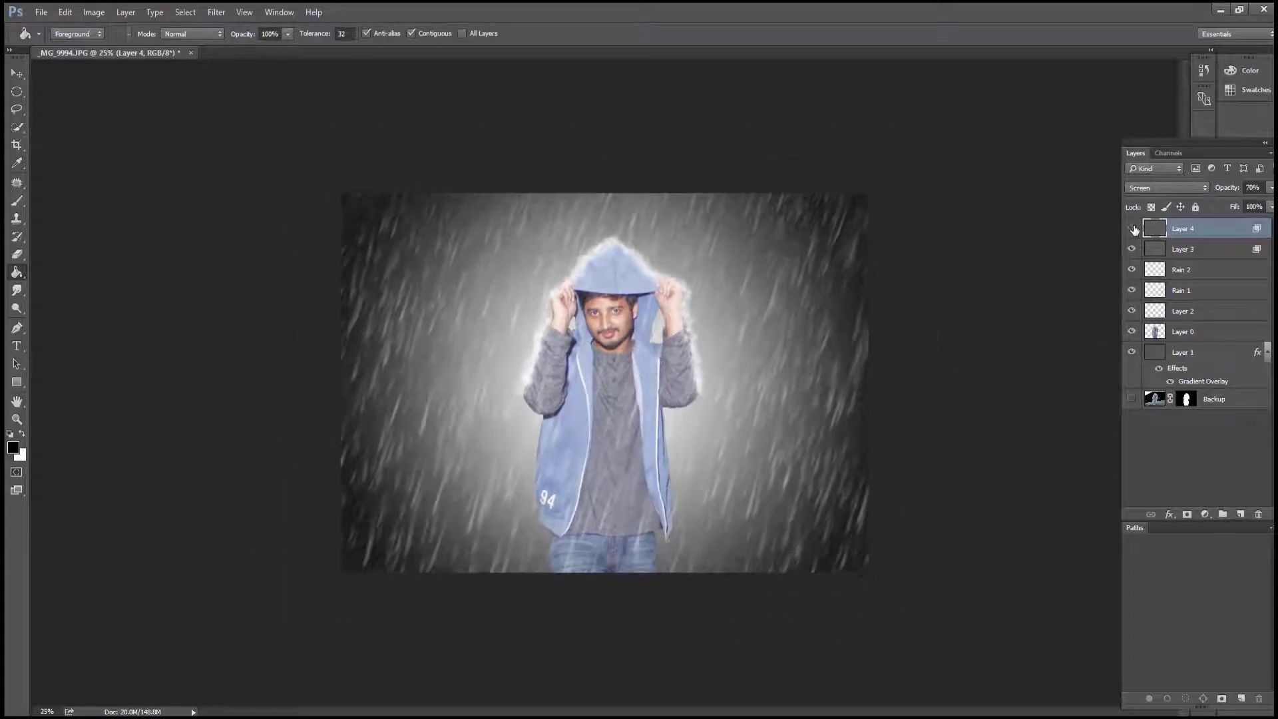
left_click(1132, 228)
left_click(1131, 228)
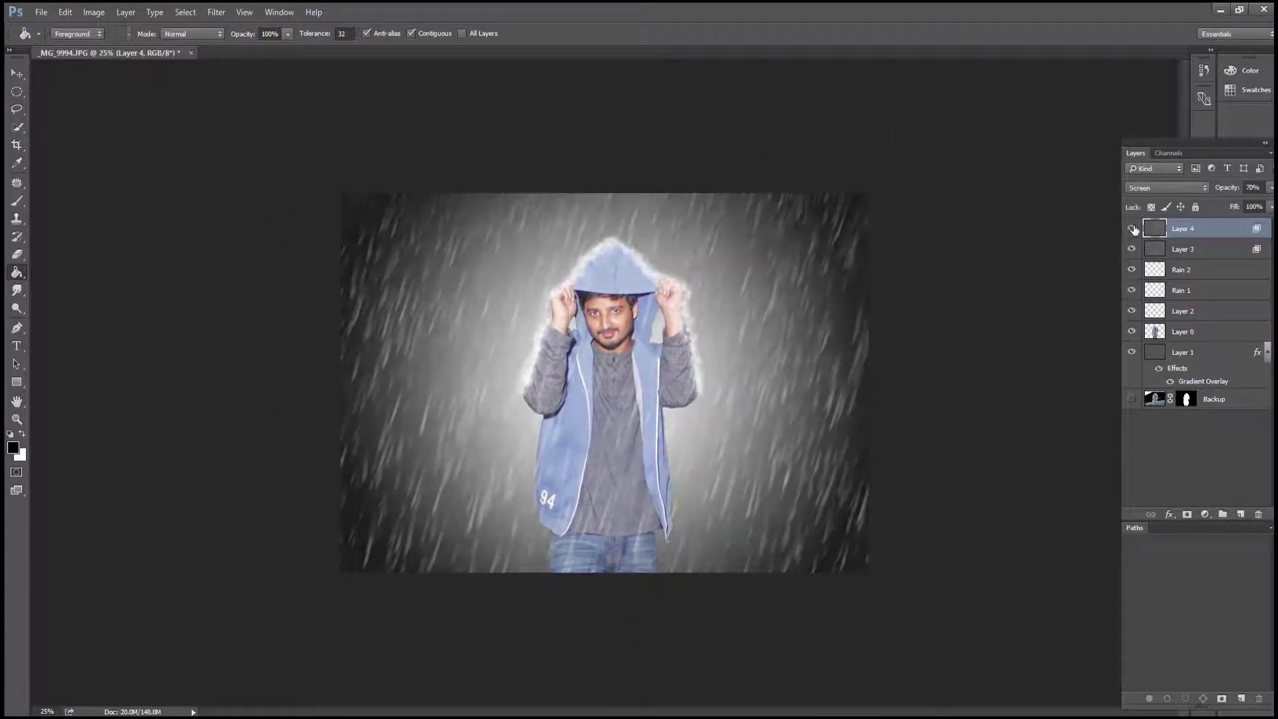
left_click(1259, 207)
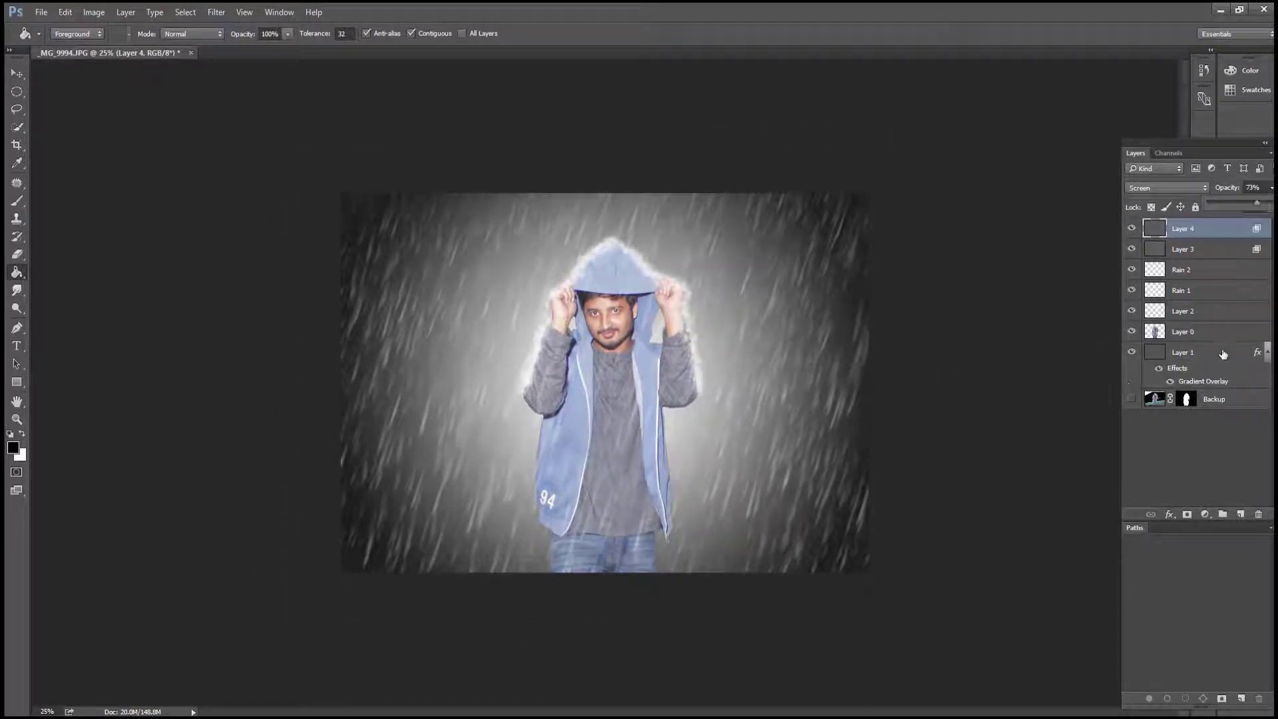
left_click(1221, 352)
left_click(1223, 515)
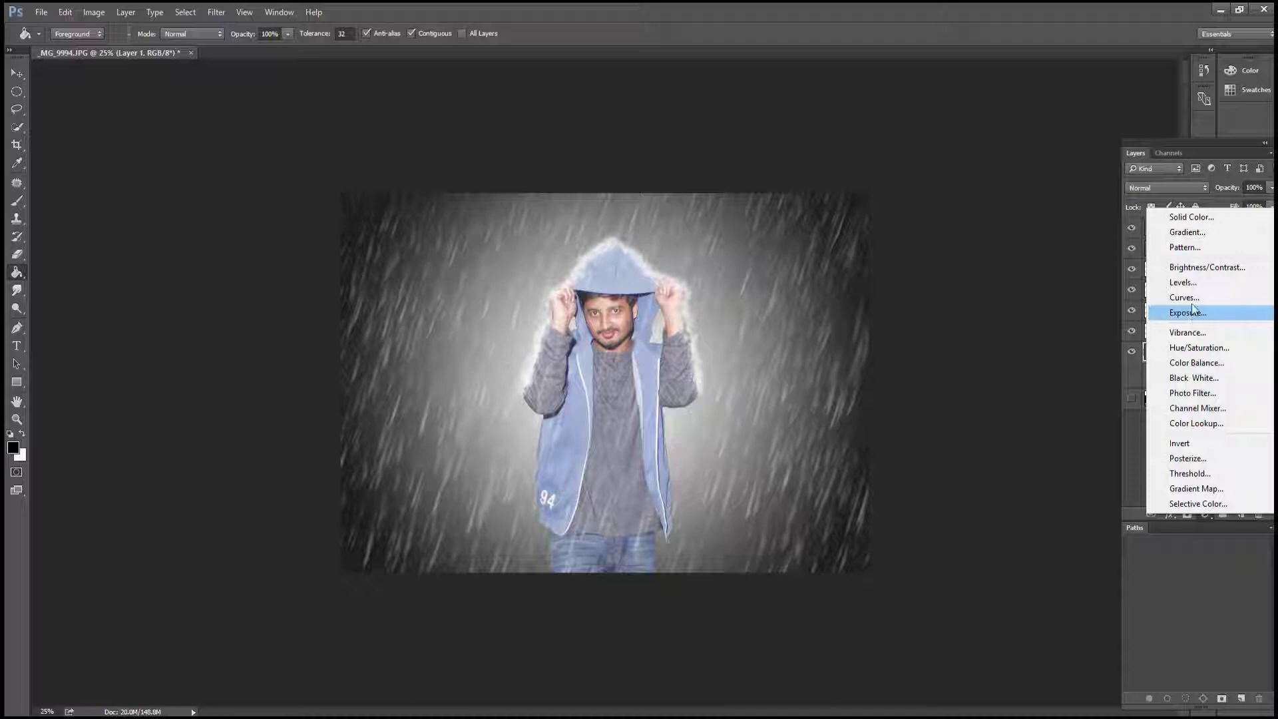
Add a Levels adjustment with inputs 25 / 0.81 / 237 over the backdrop, then select Layer 0
left_click(1184, 283)
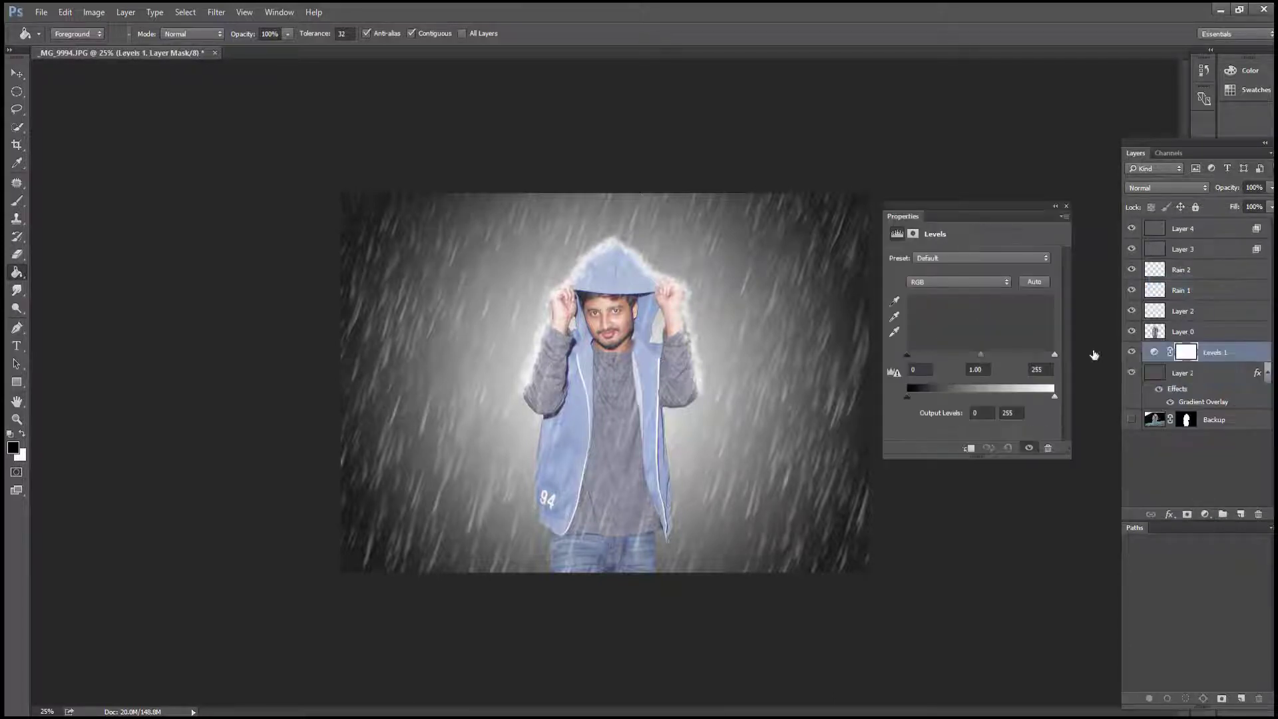
left_click_drag(1050, 355, 1043, 354)
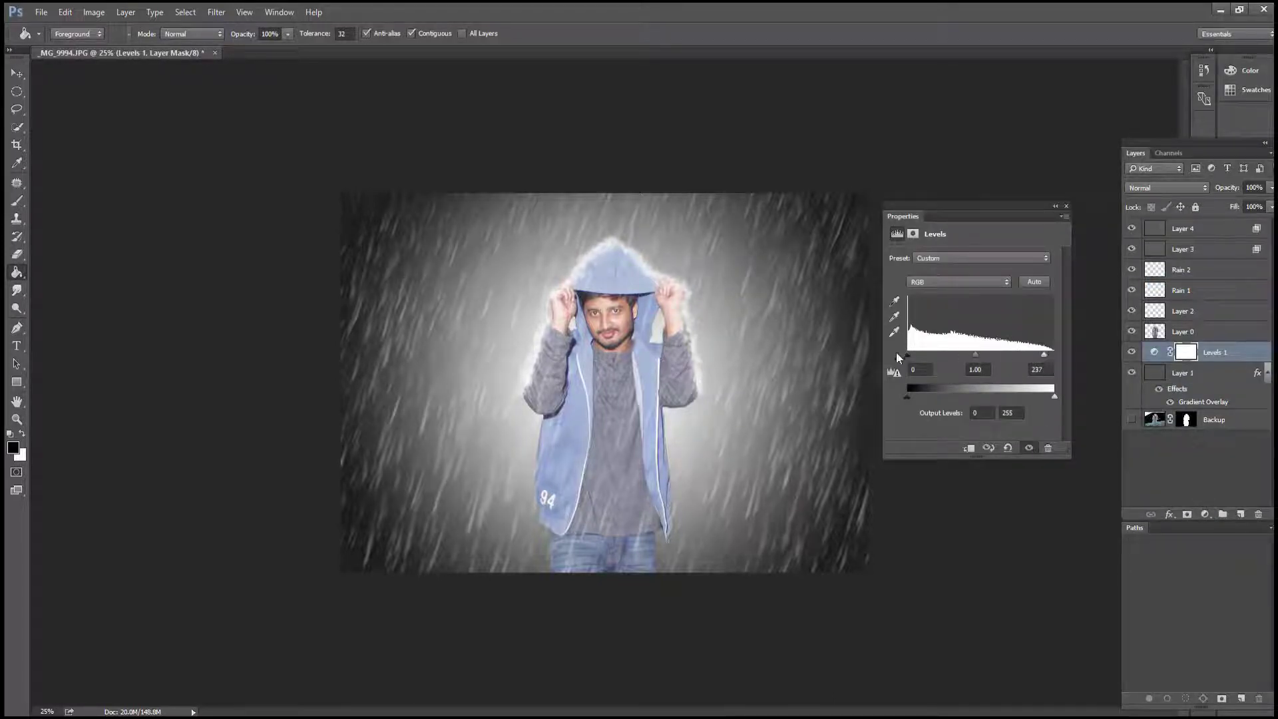
left_click_drag(907, 354, 992, 354)
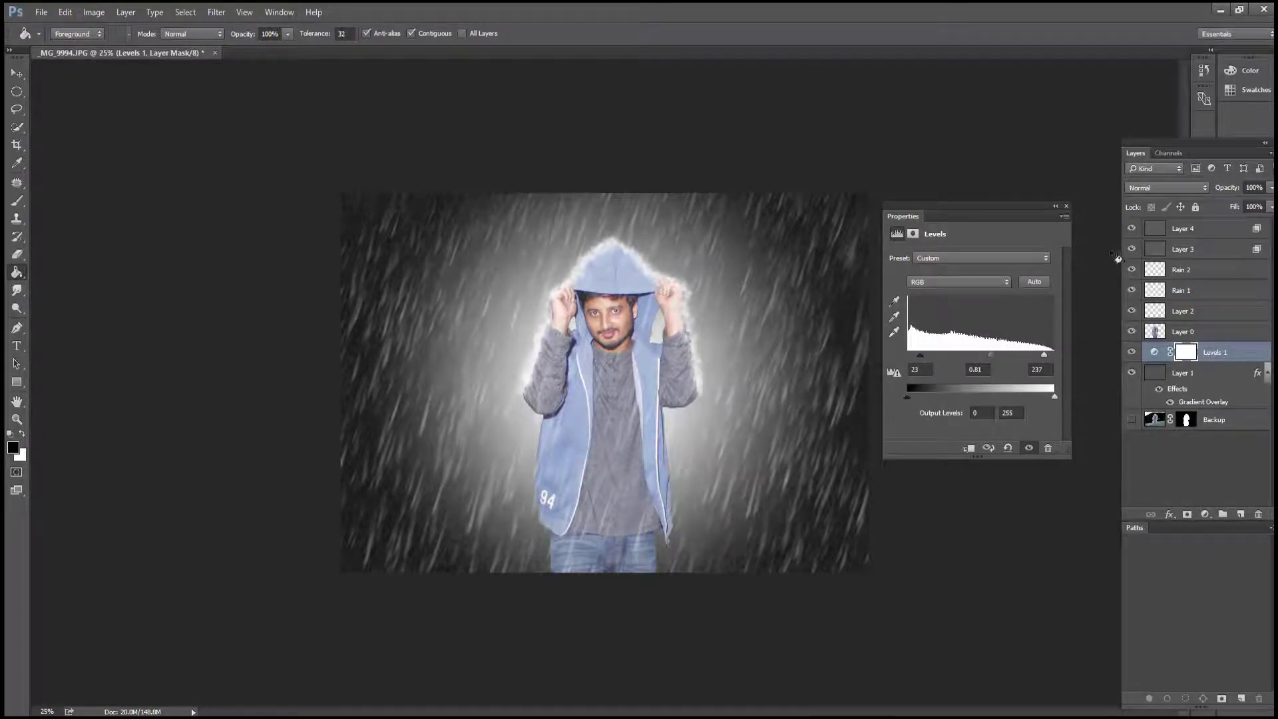
left_click(1066, 206)
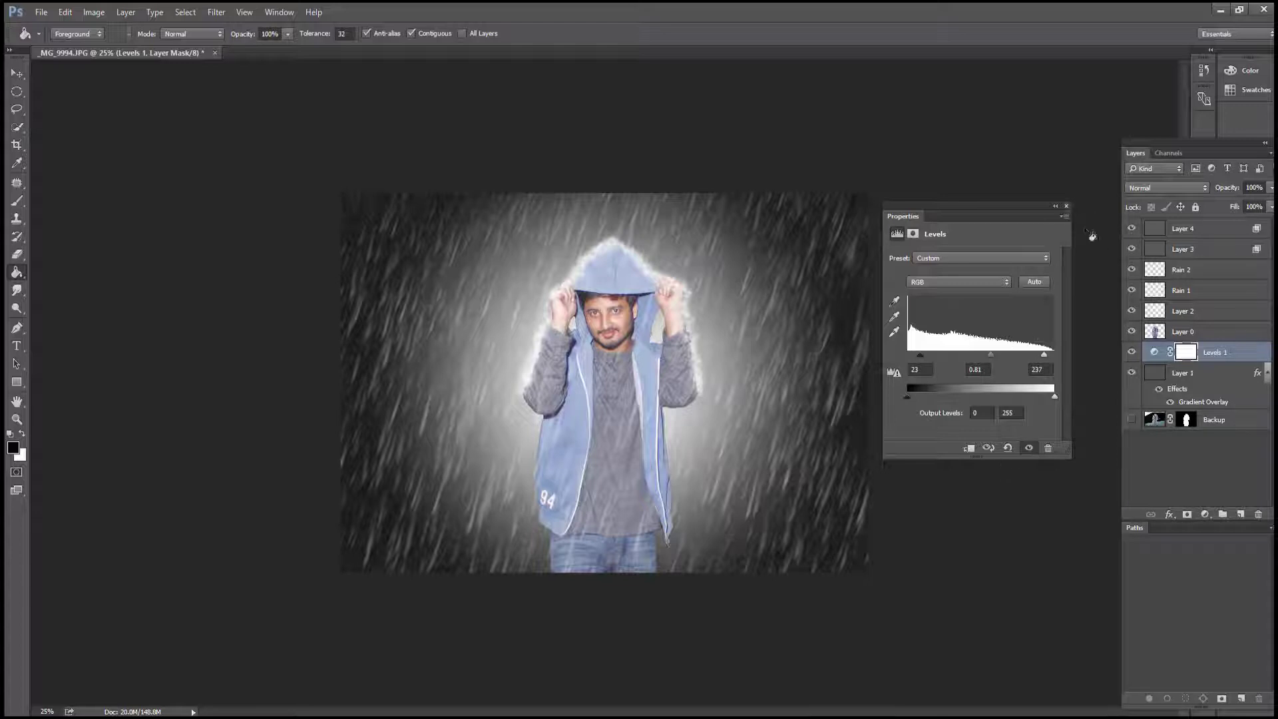
left_click(1210, 338)
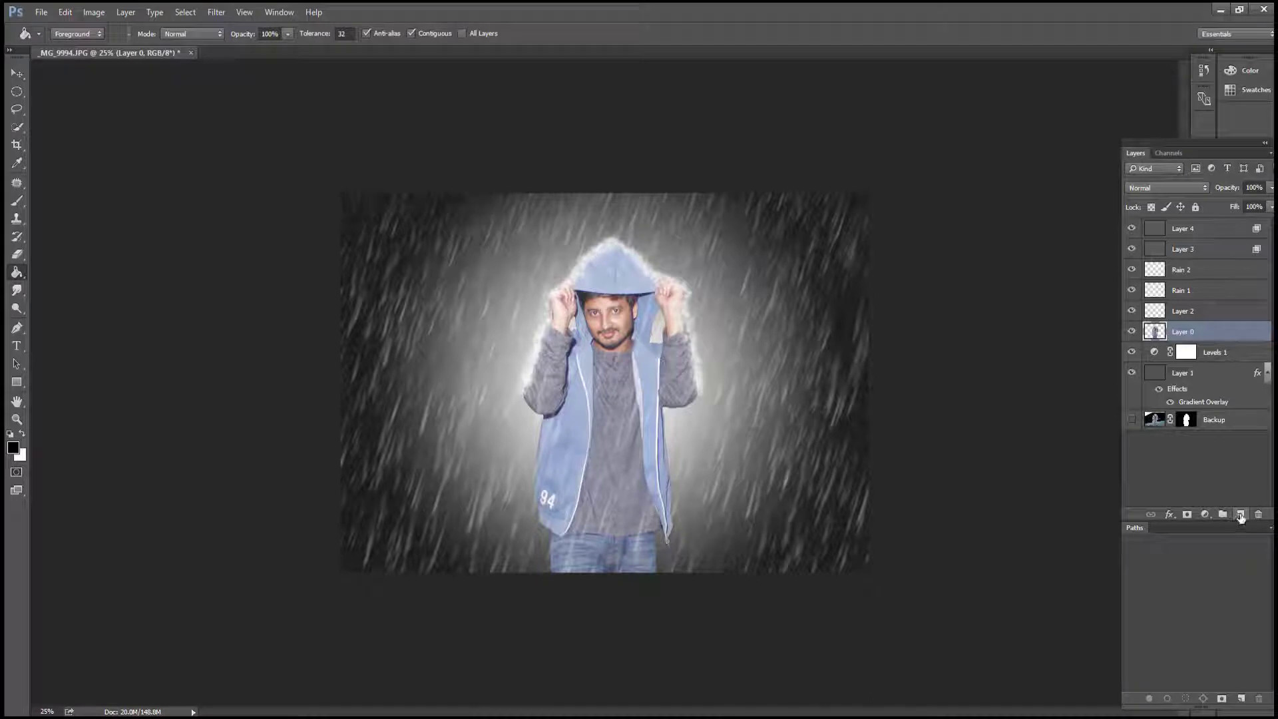
left_click(1205, 514)
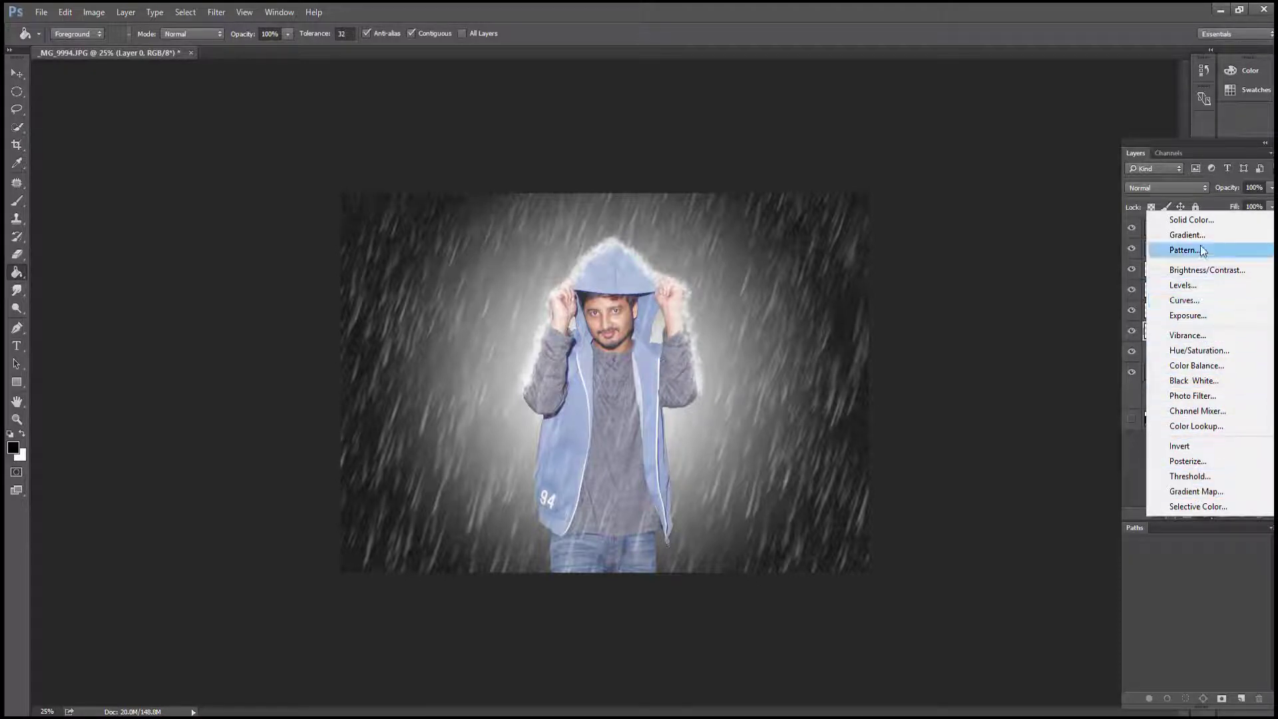
Add a Hue/Saturation layer clipped to Layer 0: Hue -5, Saturation -6, Lightness -28
left_click(1209, 351)
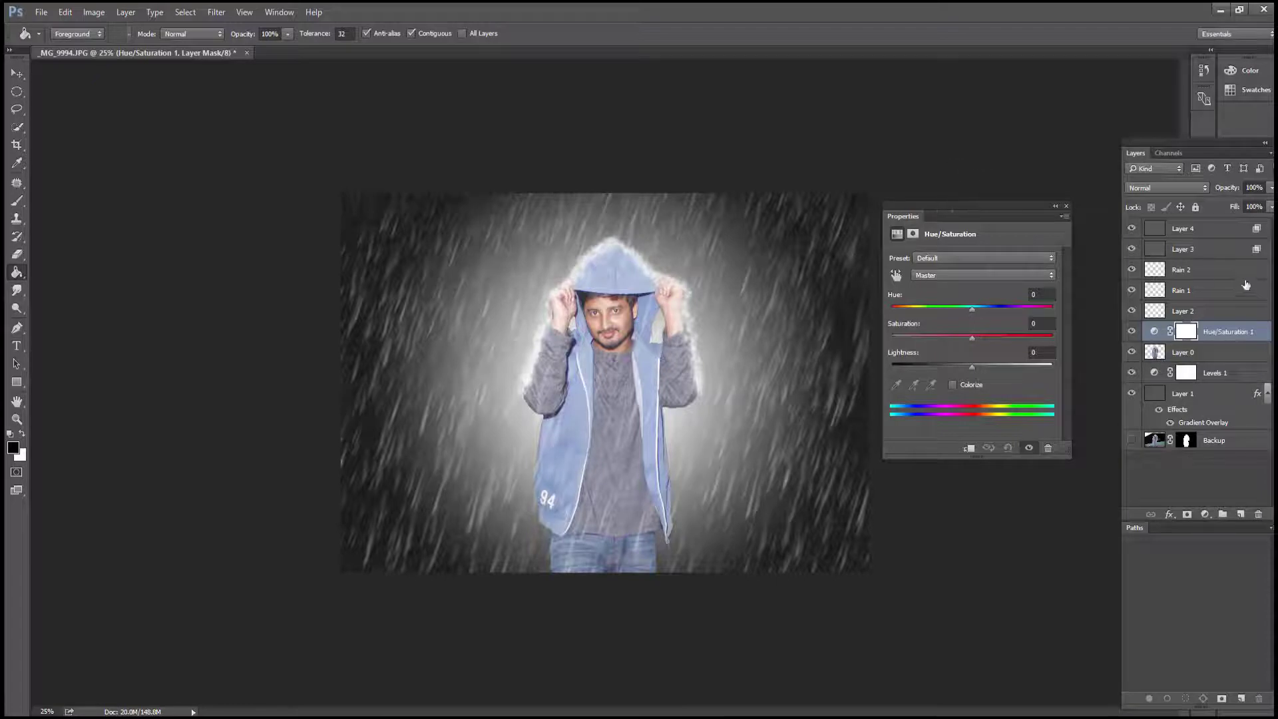
right_click(1225, 333)
left_click(1102, 395)
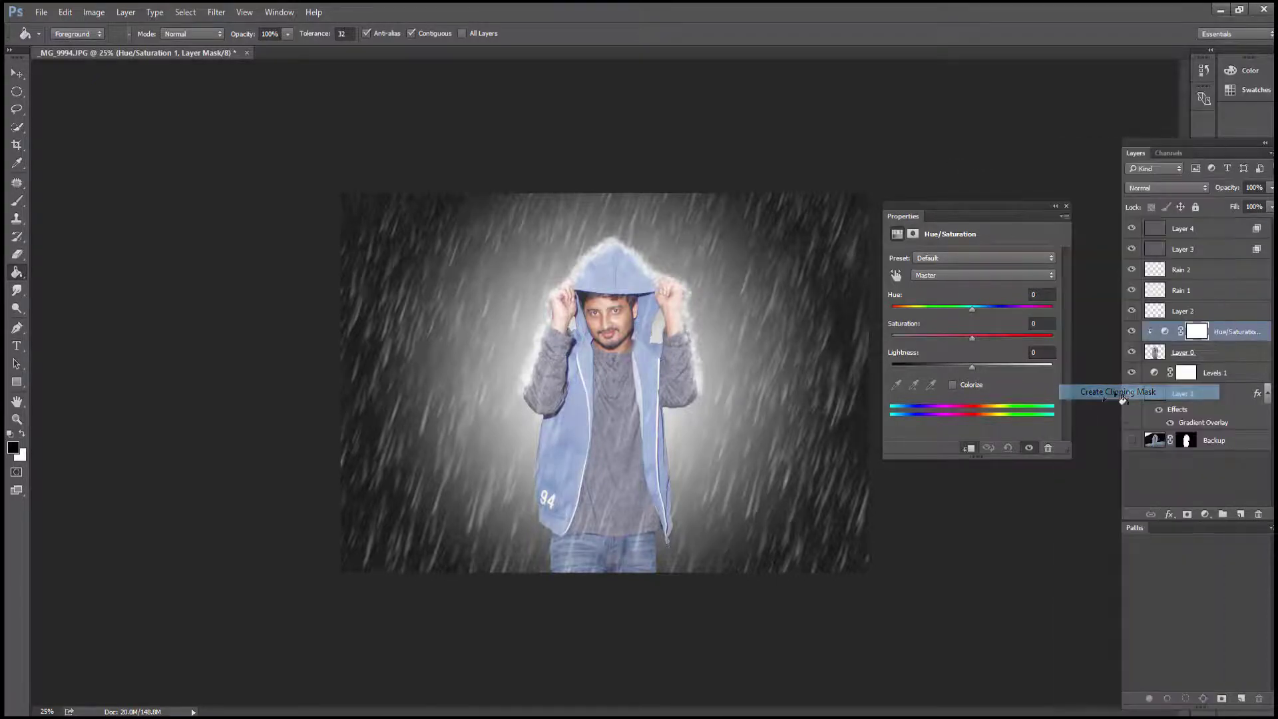
mouse_move(972, 338)
left_mouse_down()
mouse_move(960, 340)
mouse_move(961, 370)
mouse_move(948, 370)
mouse_move(968, 313)
mouse_move(981, 313)
mouse_move(968, 314)
left_mouse_up()
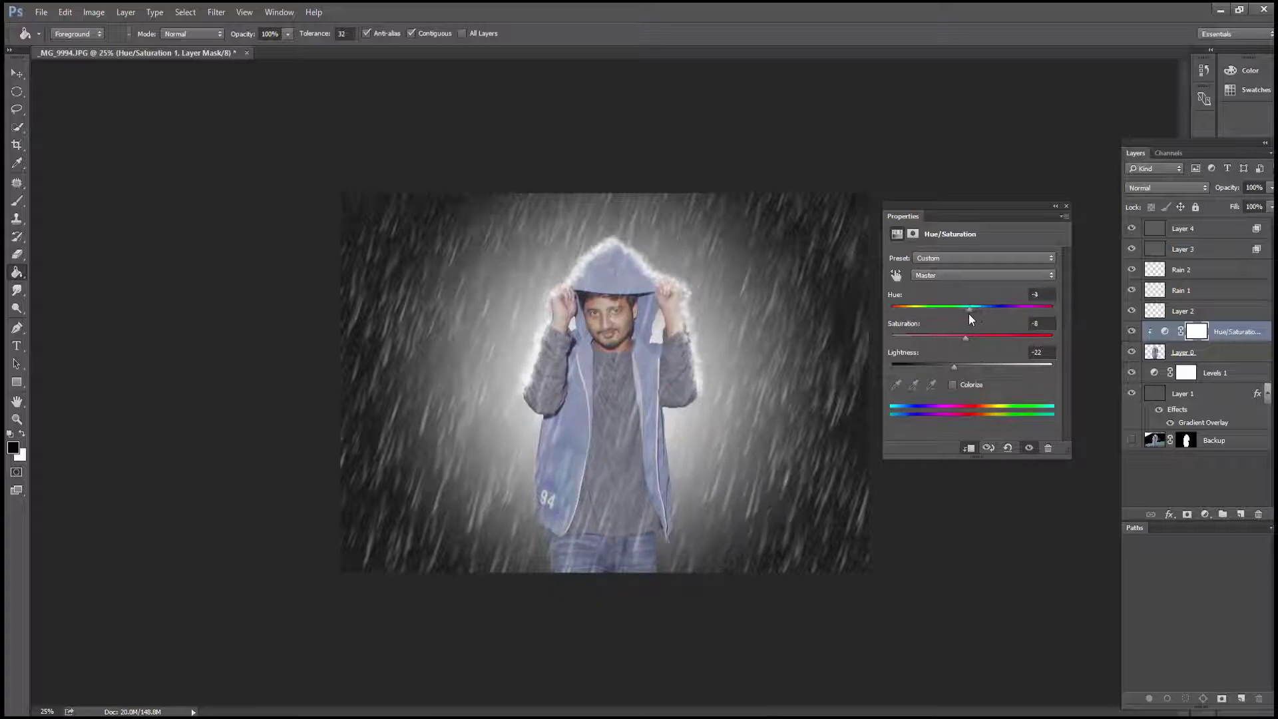
left_click(953, 384)
left_click_drag(953, 365, 949, 366)
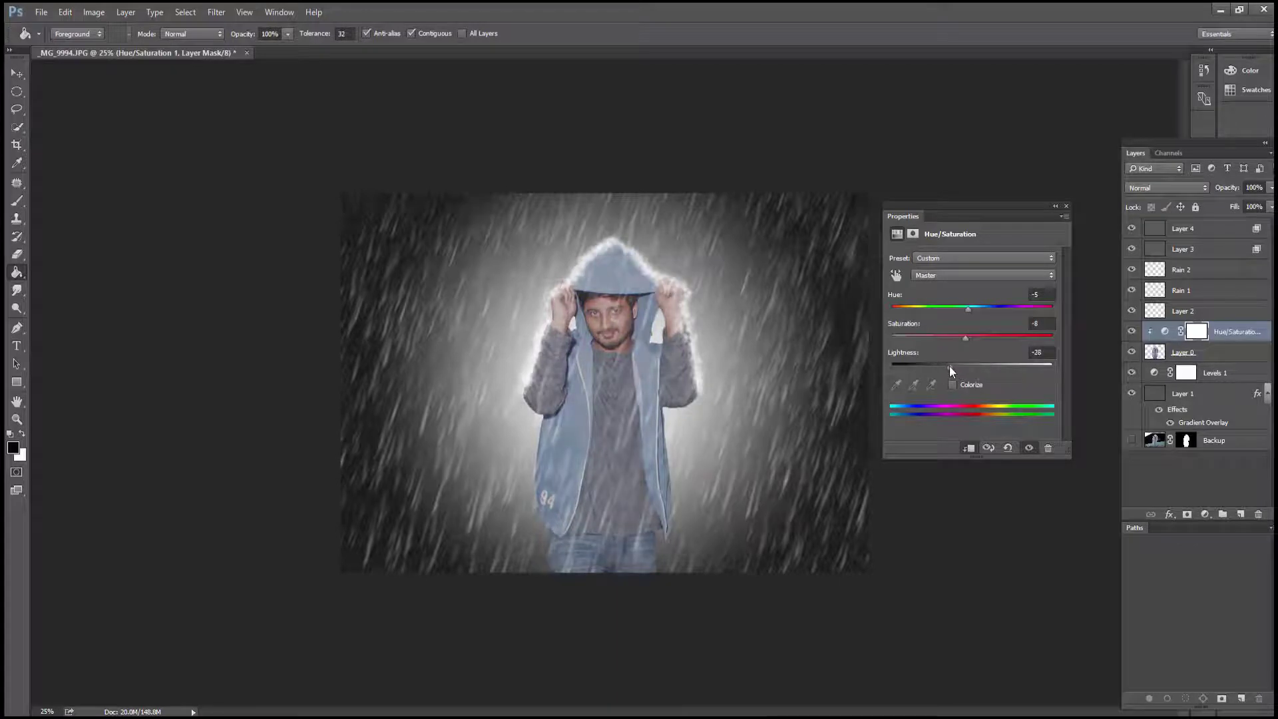
left_click(1065, 206)
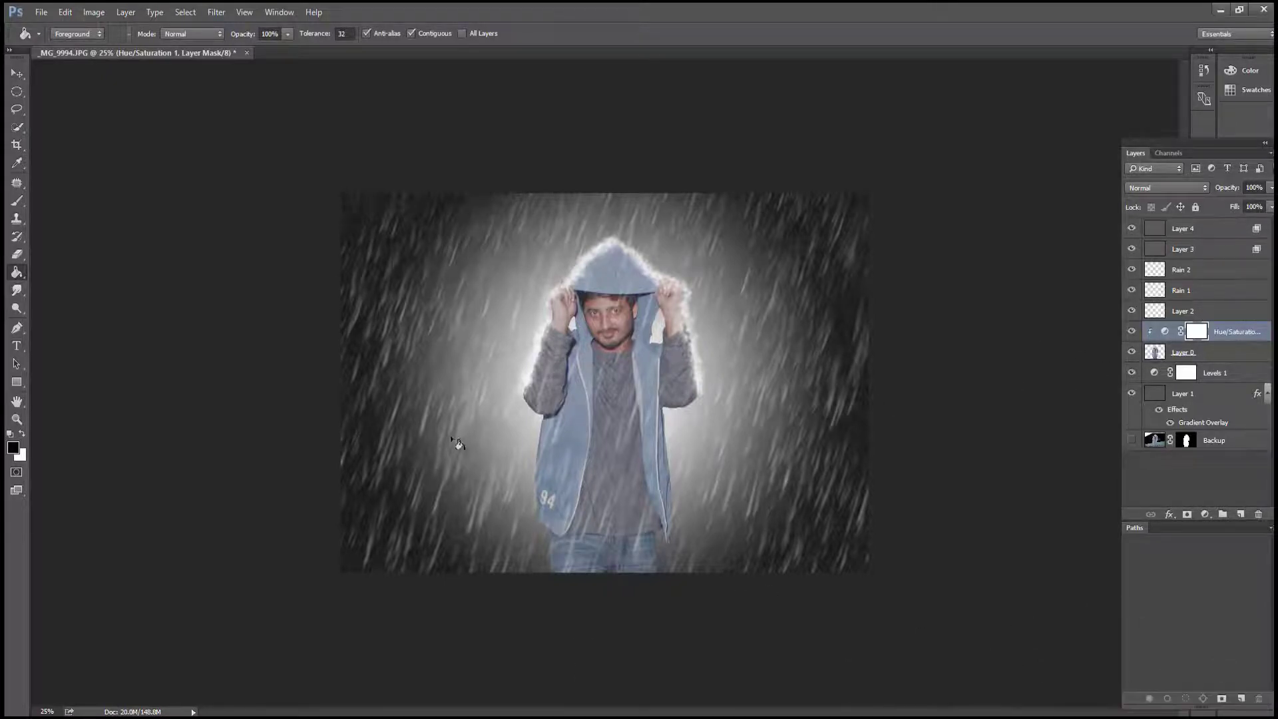
Zoom in to check the man's edges, then select Layer 4 at the top
left_click(616, 291)
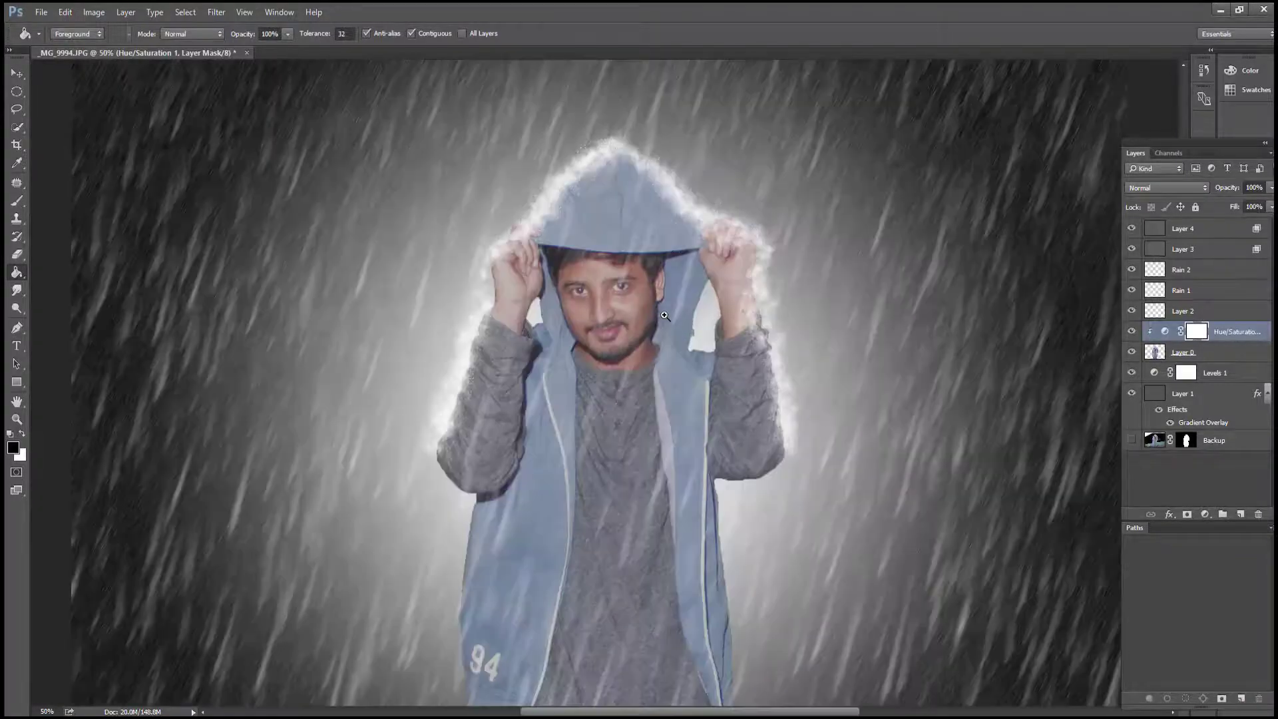
left_click(665, 317, "alt")
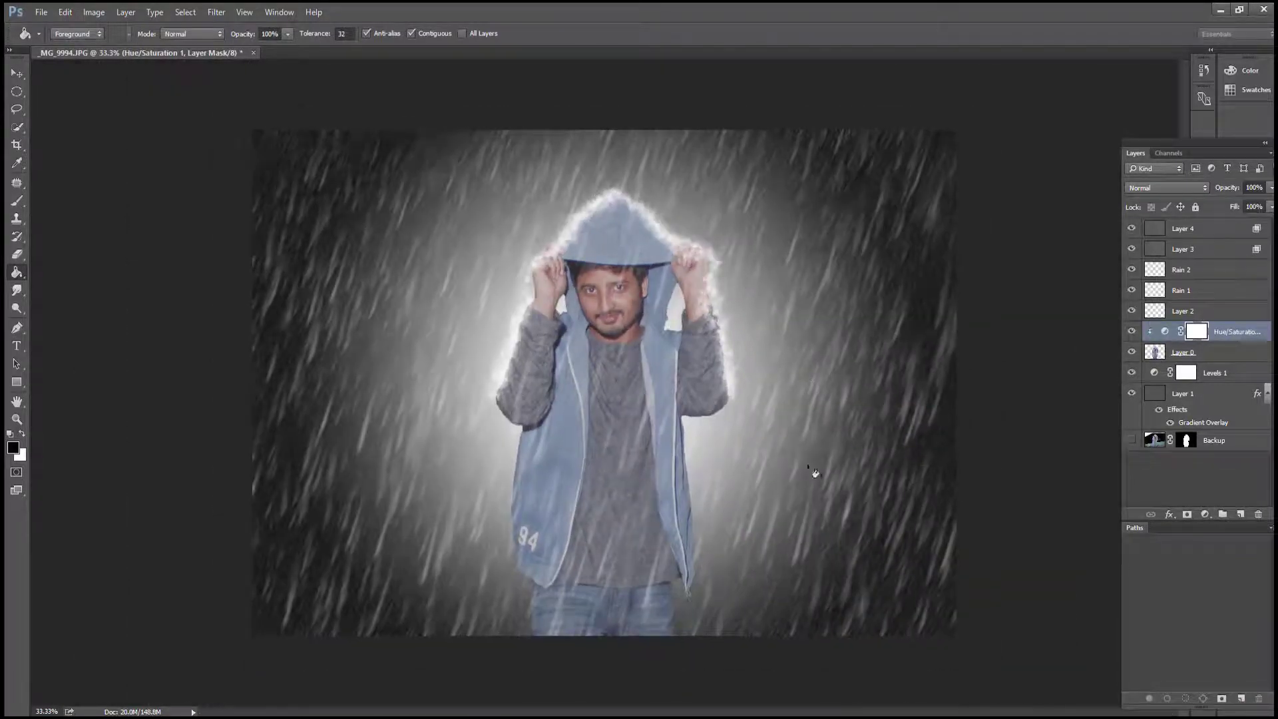
left_click(1210, 231)
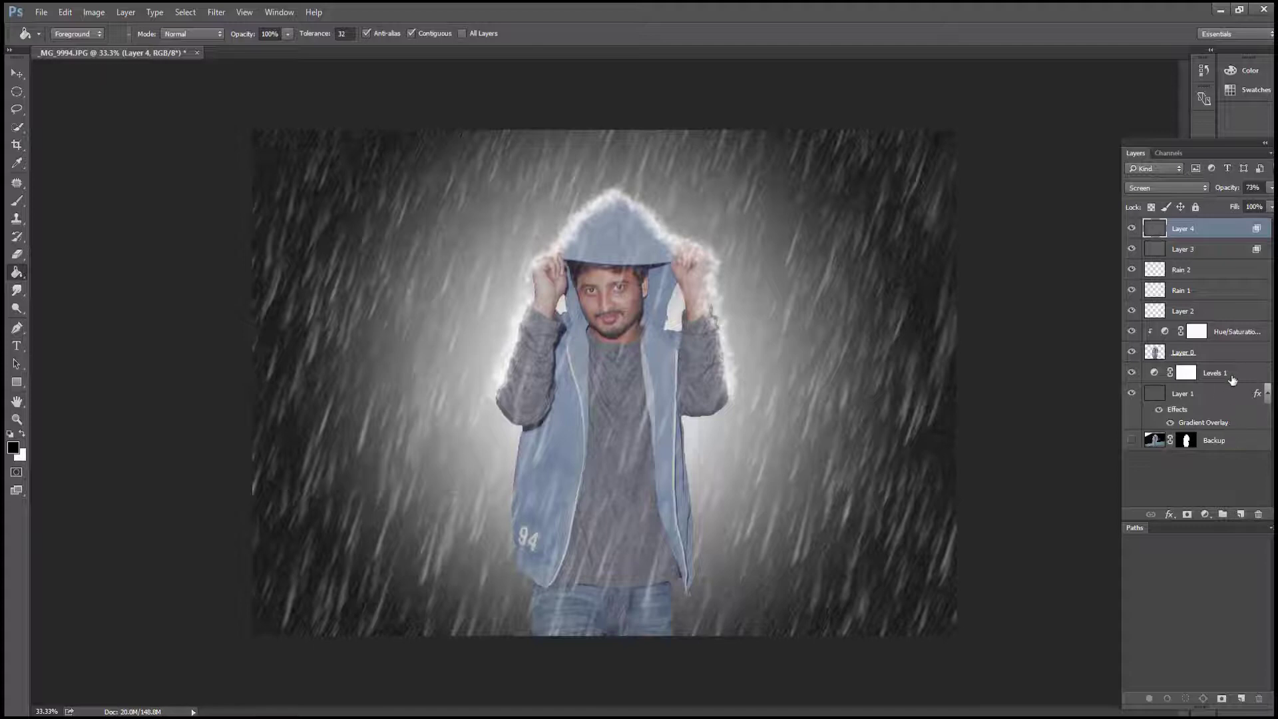
Duplicate Layers 4 through 1 and merge the copies into a single Layer 4 copy
left_click(1228, 395, "shift")
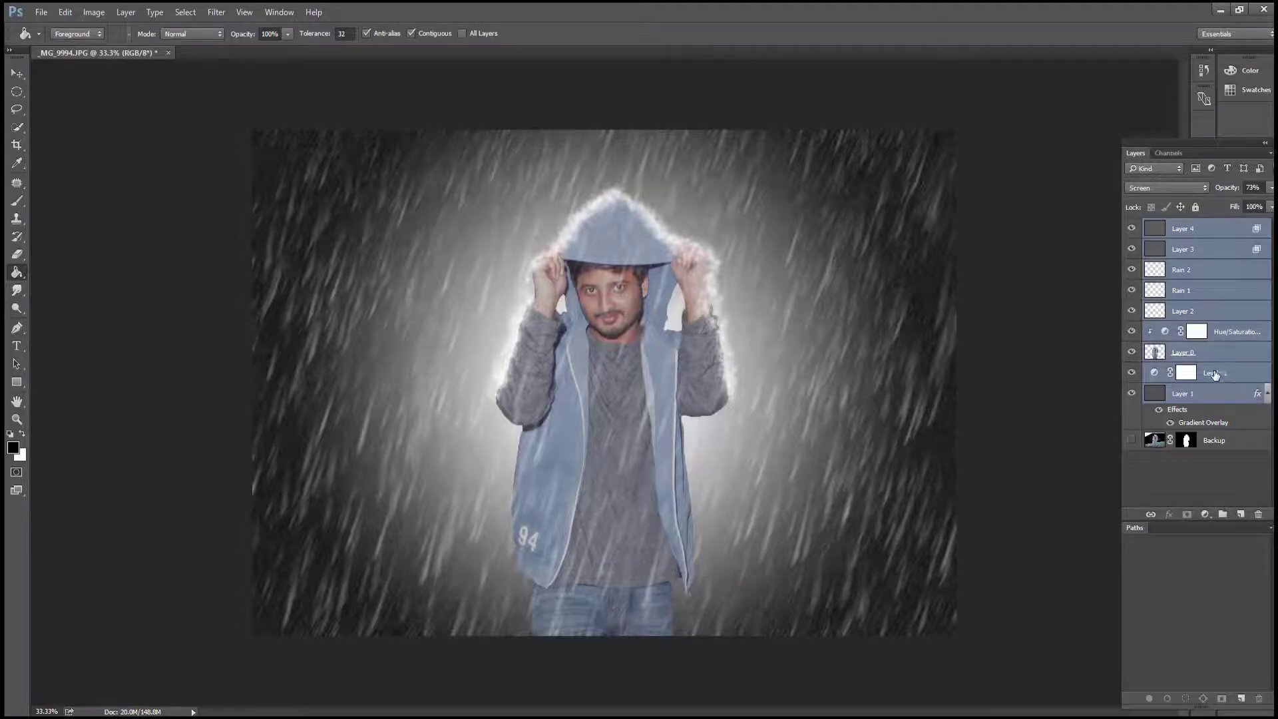
left_click_drag(1228, 395, 1240, 514)
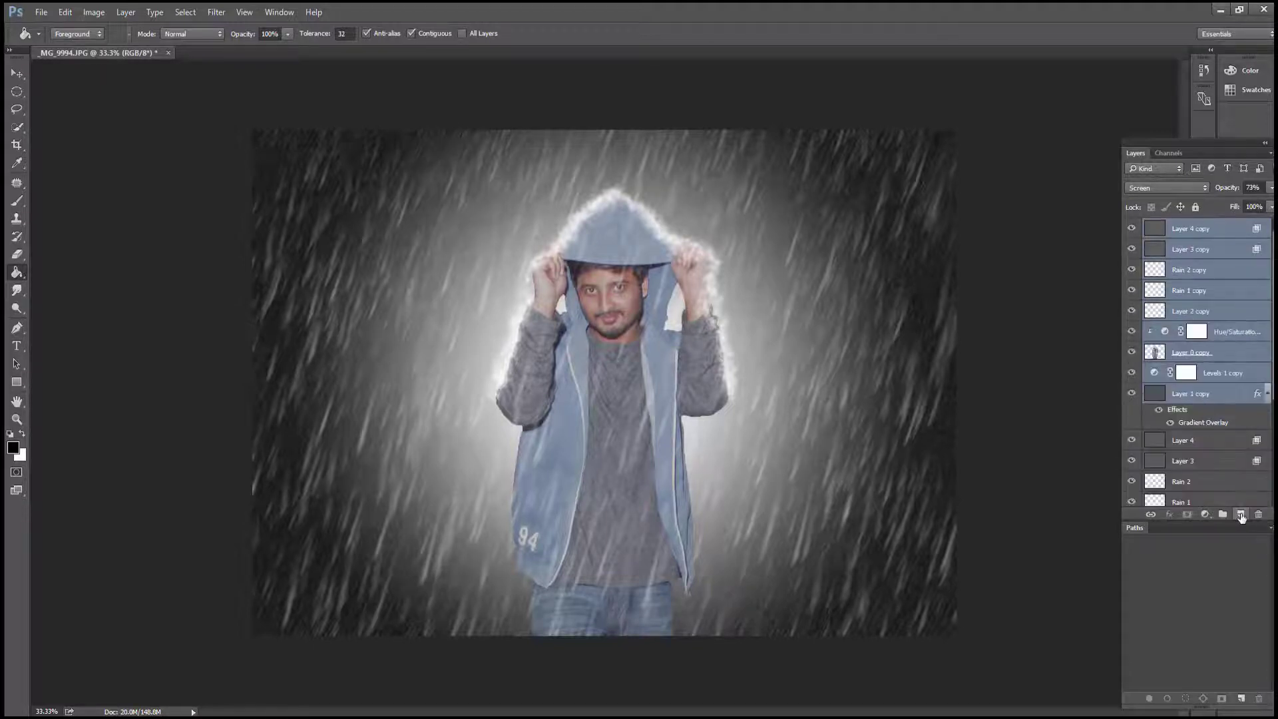
right_click(1205, 231)
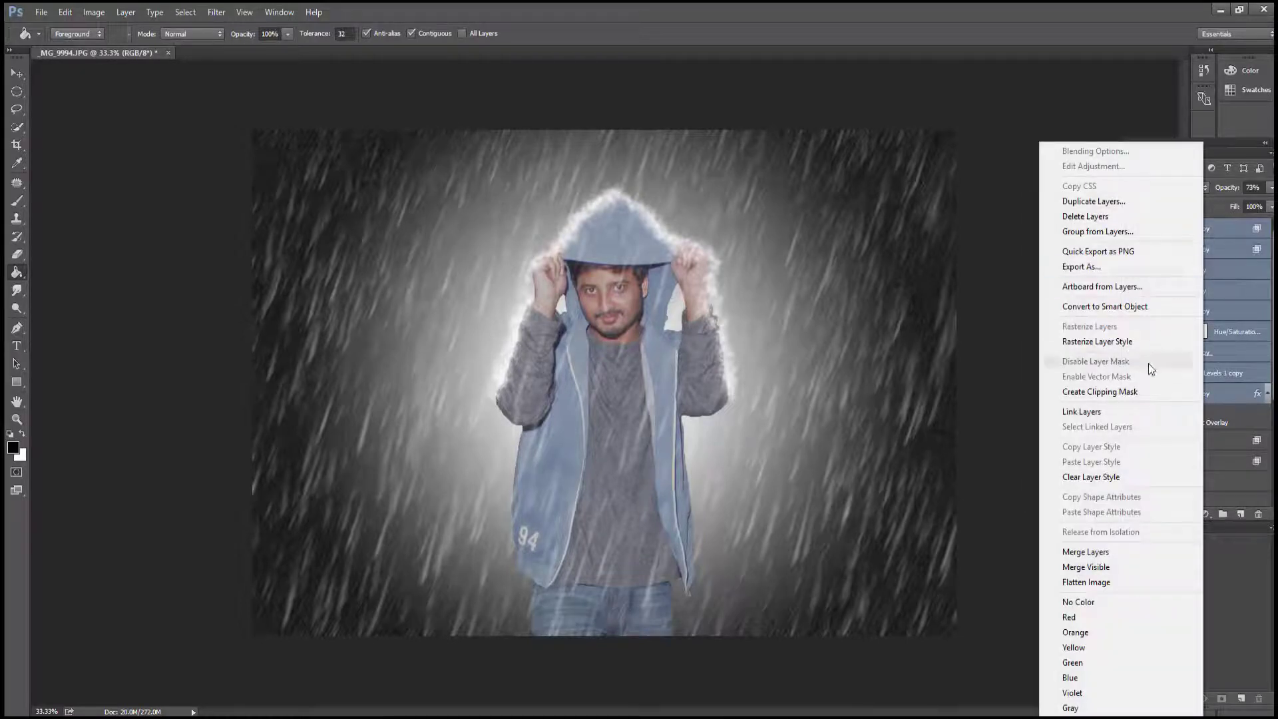
left_click(1100, 553)
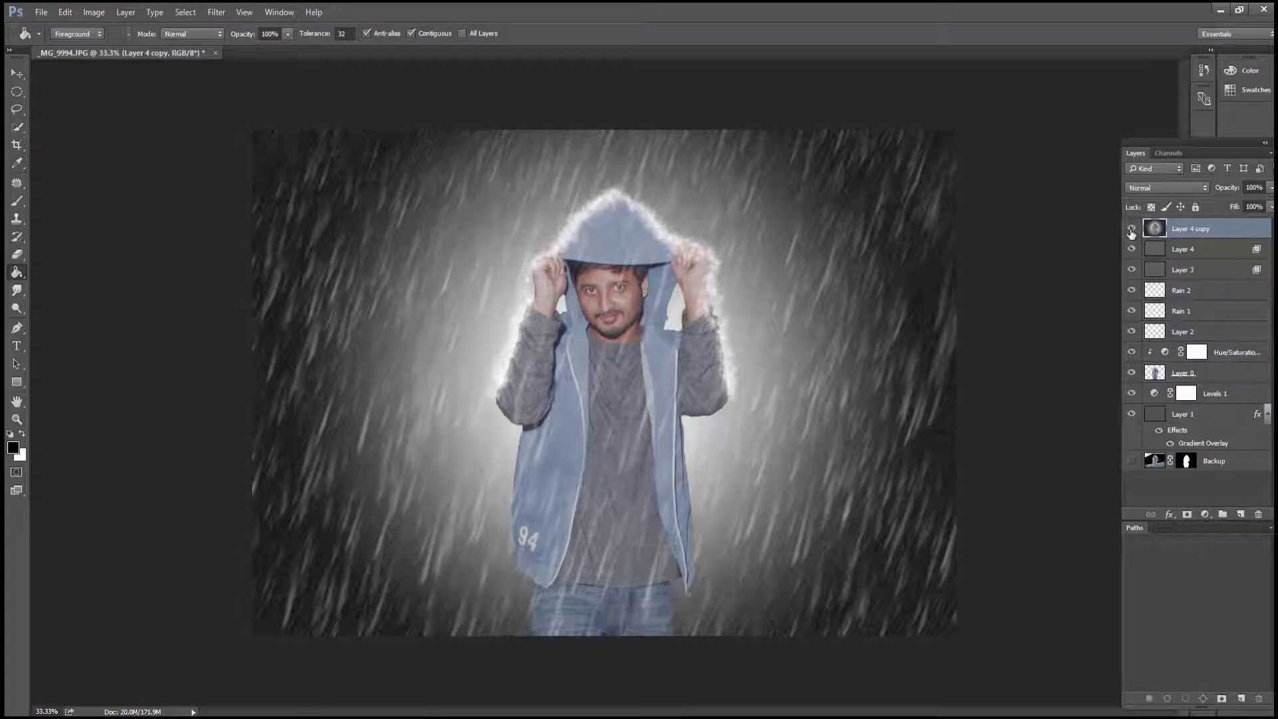
Undo an accidental move of the merged Layer 4 copy
left_click(17, 73)
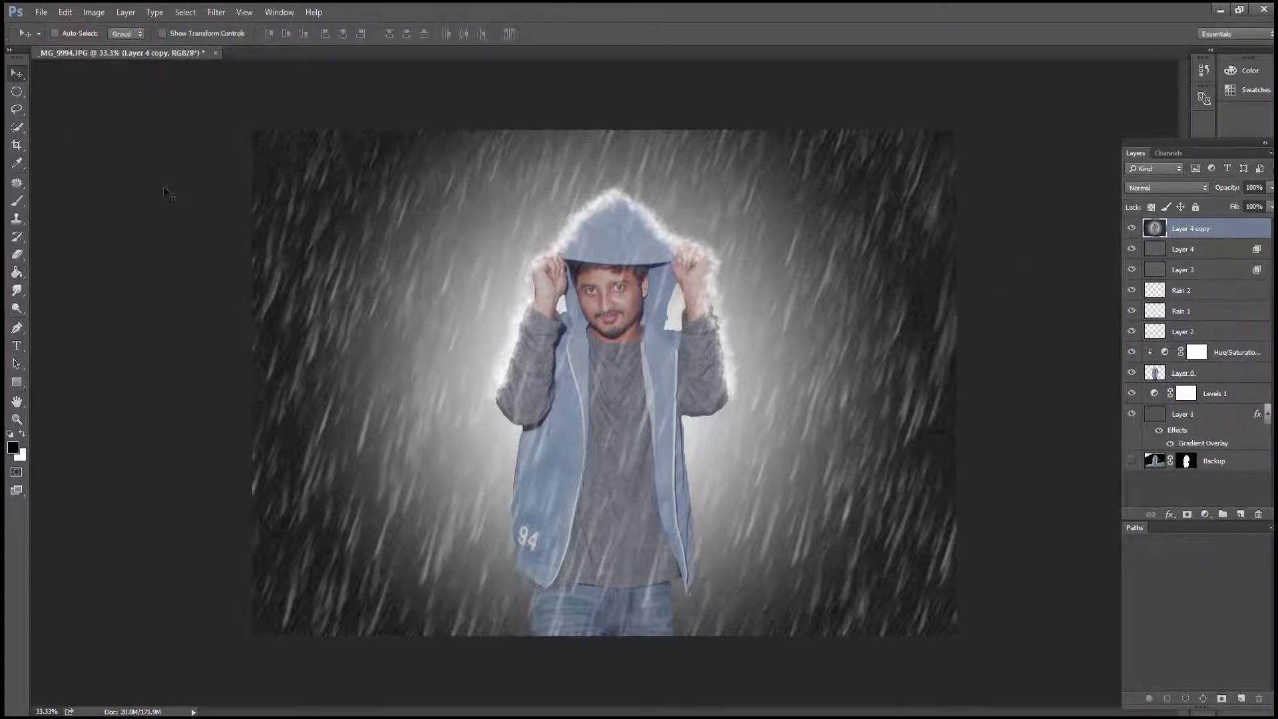
left_click_drag(484, 316, 561, 372)
key("ctrl+z")
left_click(94, 12)
mouse_move(113, 47)
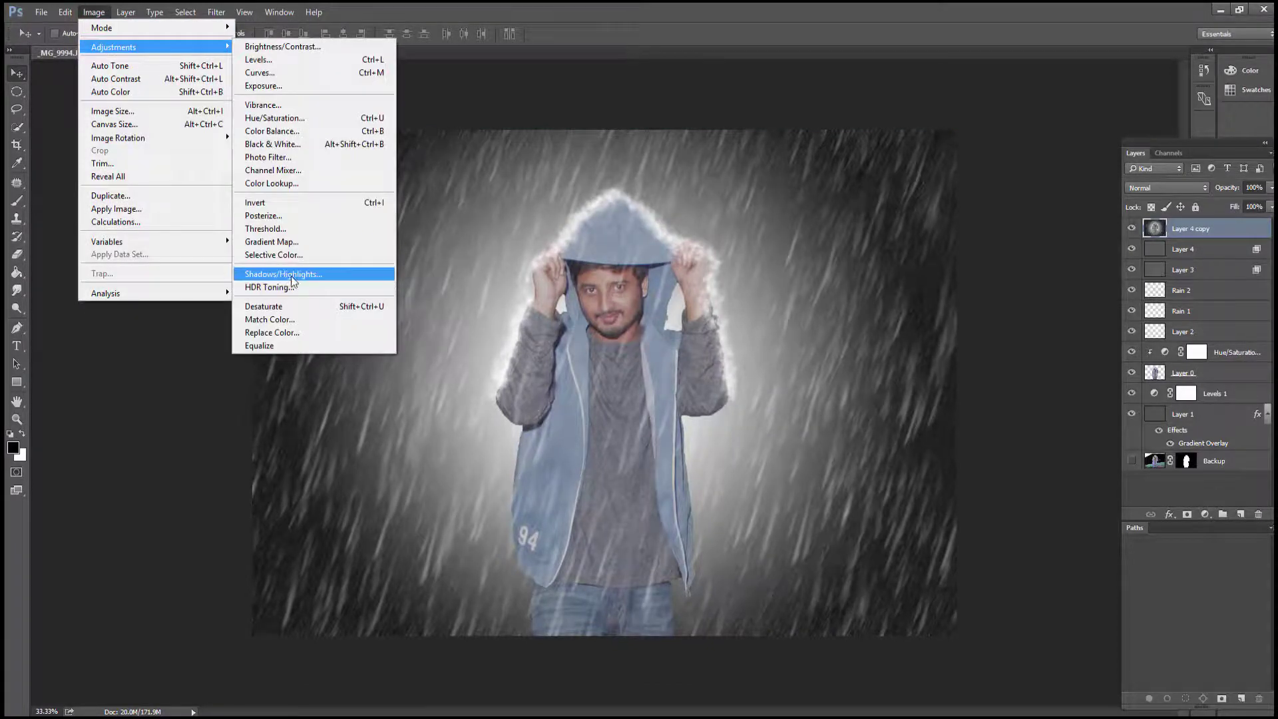
Apply Shadows/Highlights to Layer 4 copy, tweaking the radii, with Color -12 and Midtone +9
left_click(283, 274)
left_click_drag(918, 244, 878, 241)
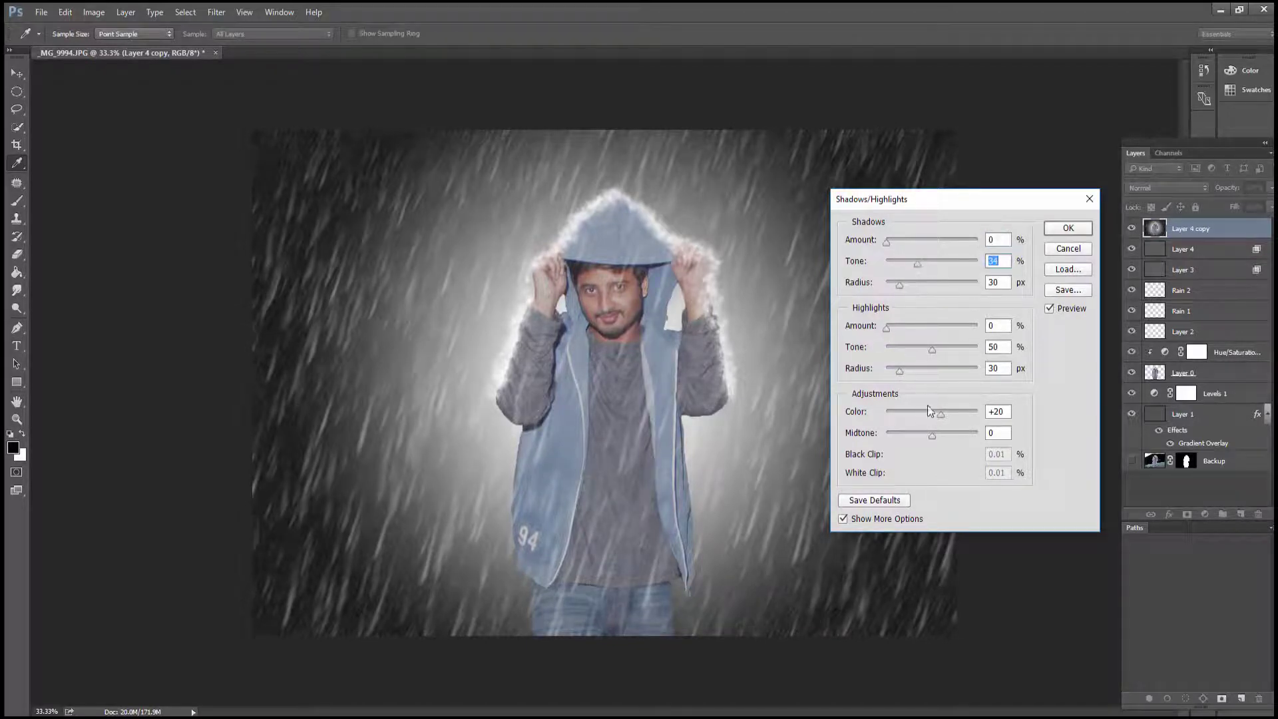
left_click_drag(902, 374, 927, 373)
left_click_drag(912, 286, 903, 286)
mouse_move(917, 413)
left_mouse_down()
mouse_move(930, 412)
mouse_move(917, 434)
left_mouse_up()
left_click(1068, 228)
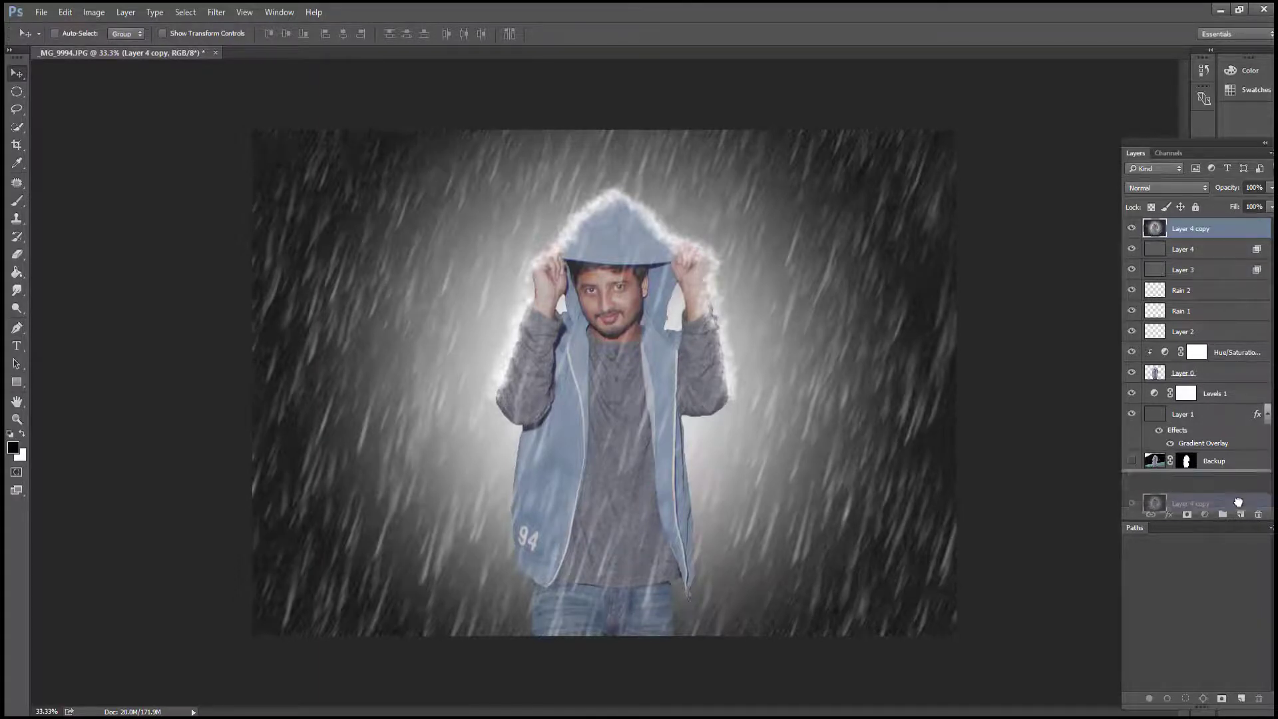
Duplicate Layer 4 copy and preview Artistic effects like Colored Pencil, Film Grain and Paint Daubs
left_click_drag(1157, 230, 1240, 514)
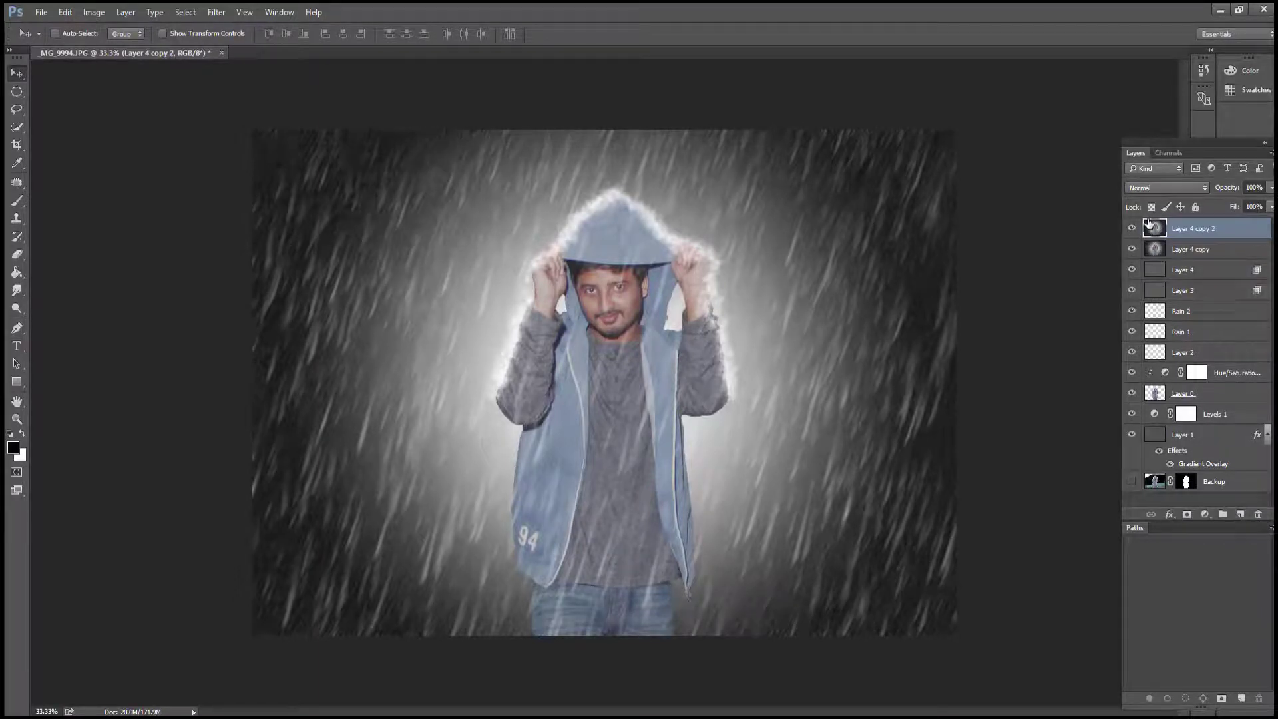
left_click(217, 12)
left_click(254, 66)
key("ctrl+minus")
key("ctrl+minus")
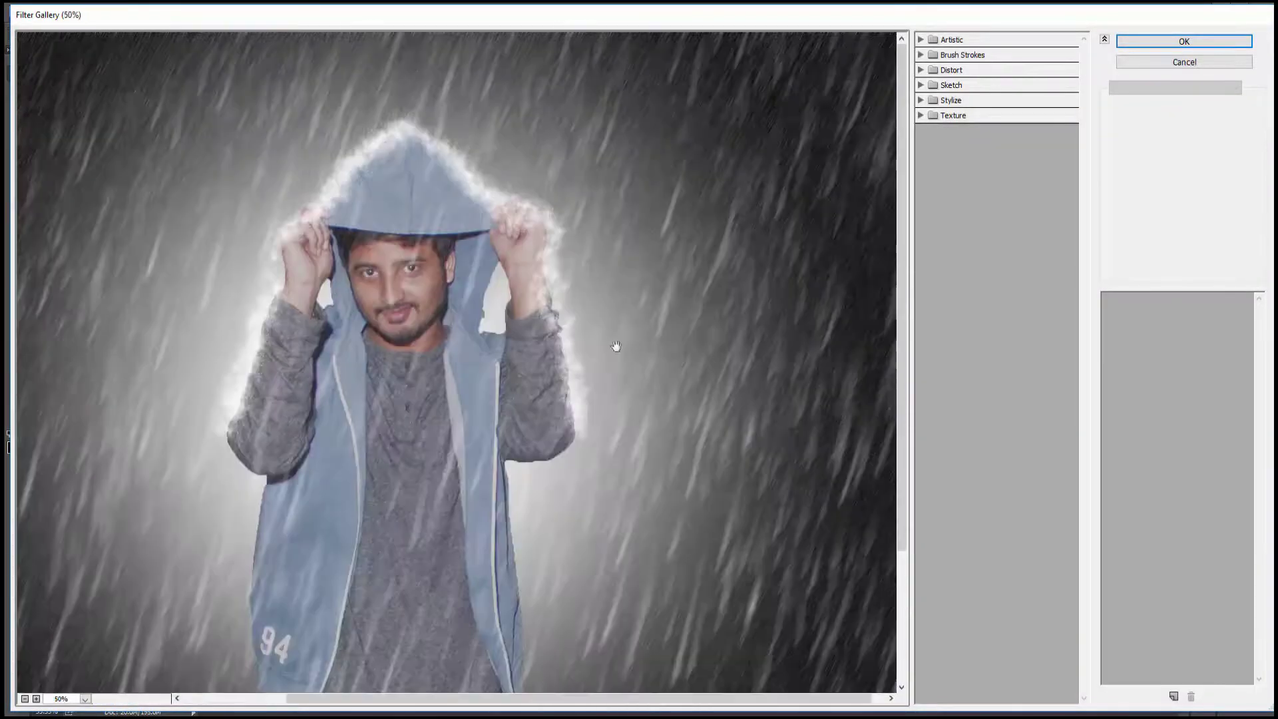
key("ctrl+plus")
left_click(948, 41)
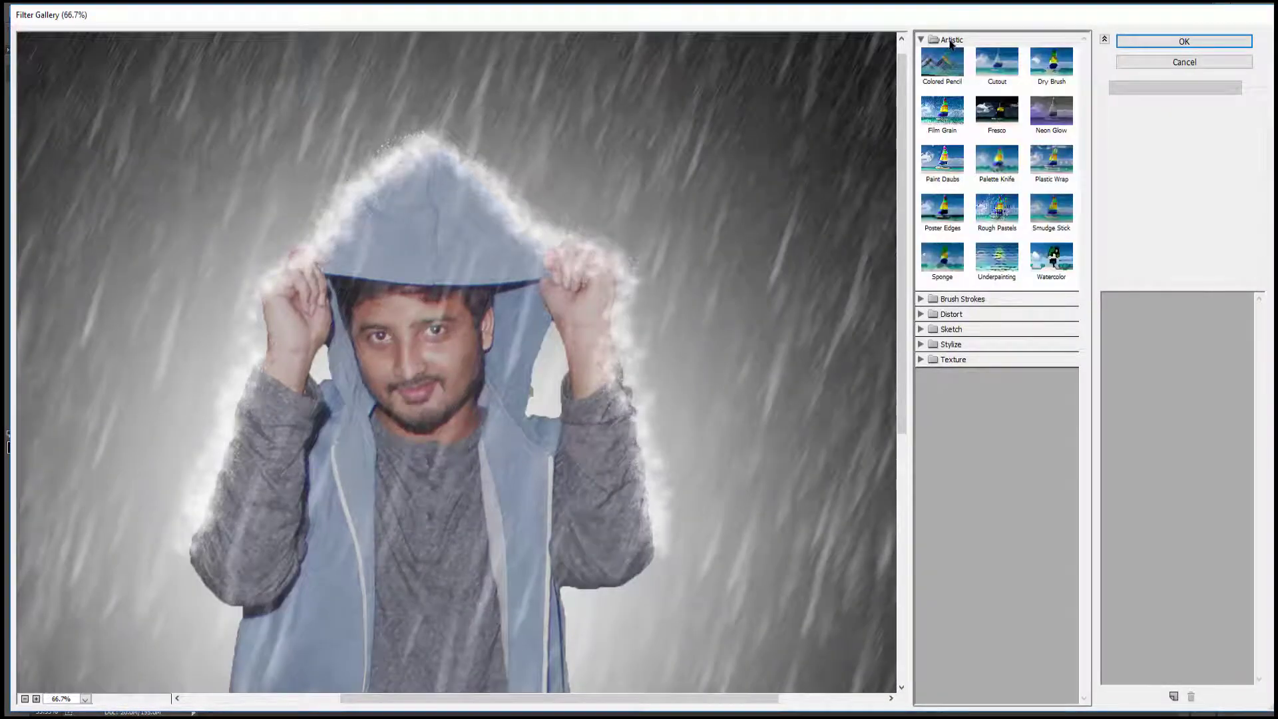
left_click(948, 71)
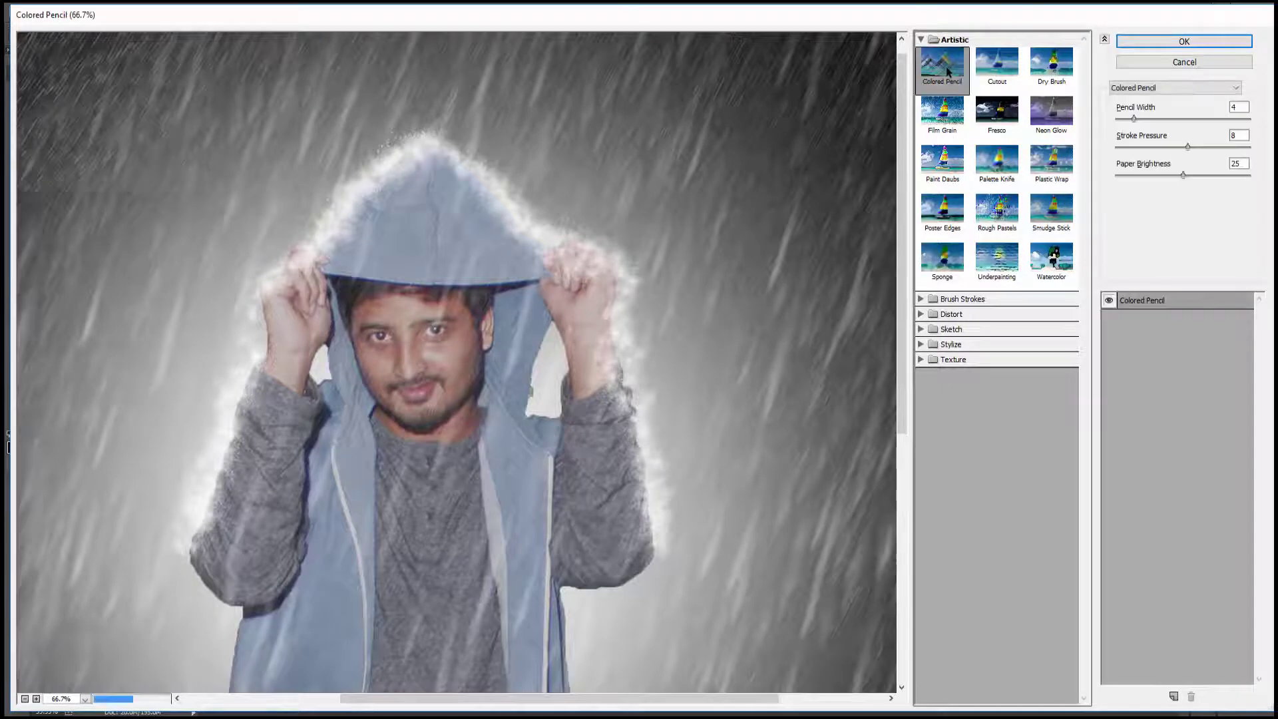
left_click(944, 124)
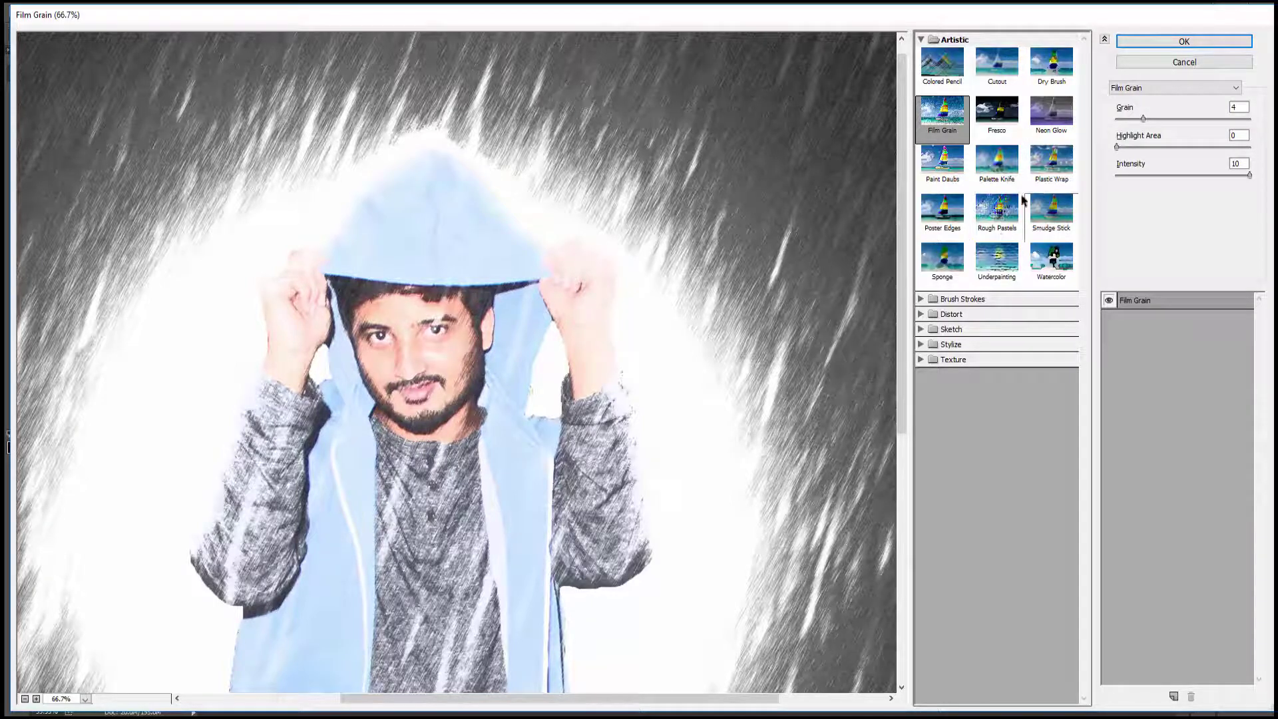
left_click(942, 163)
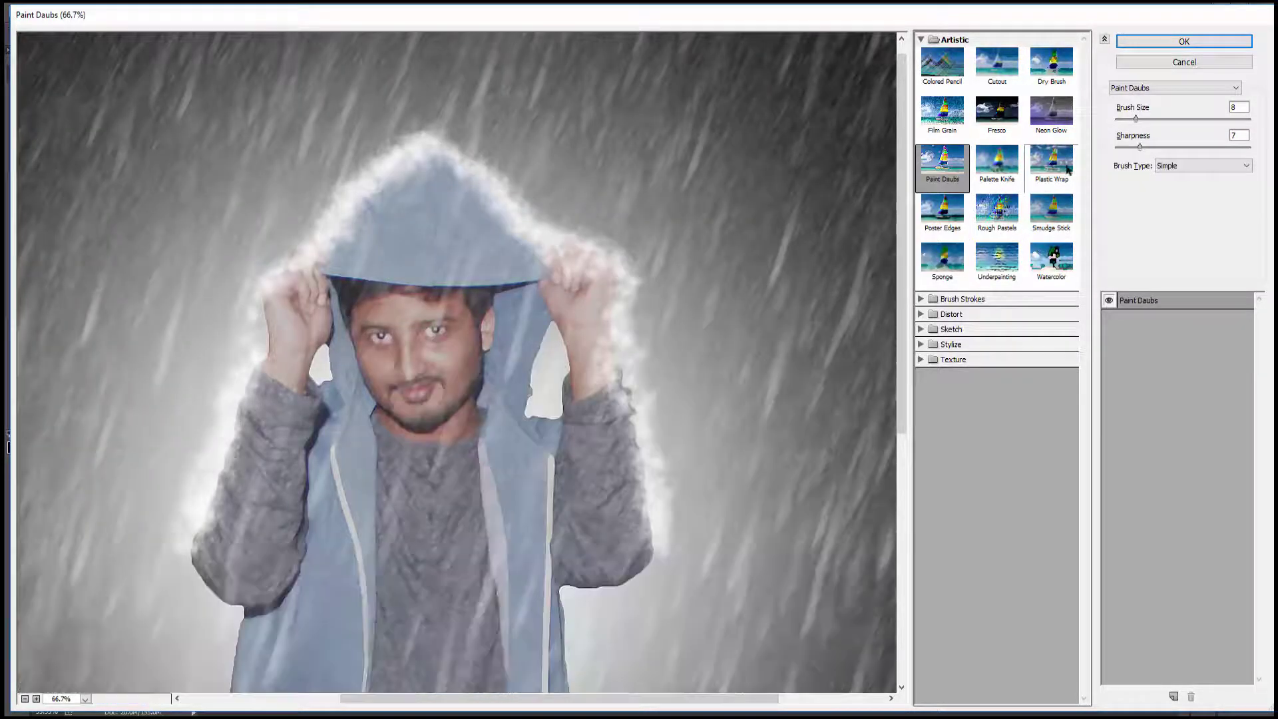
Apply Plastic Wrap with Highlight Strength 5, Detail 8 and Smoothness 5
left_click(1068, 169)
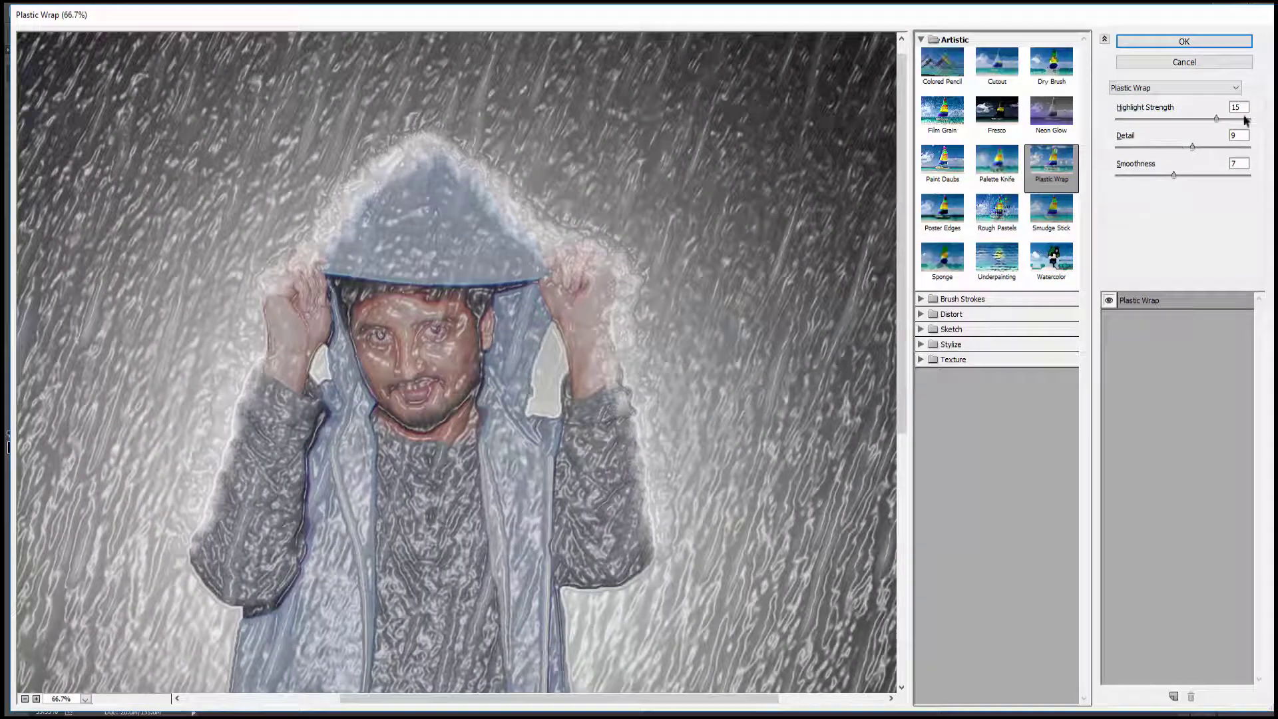
double_click(1239, 108)
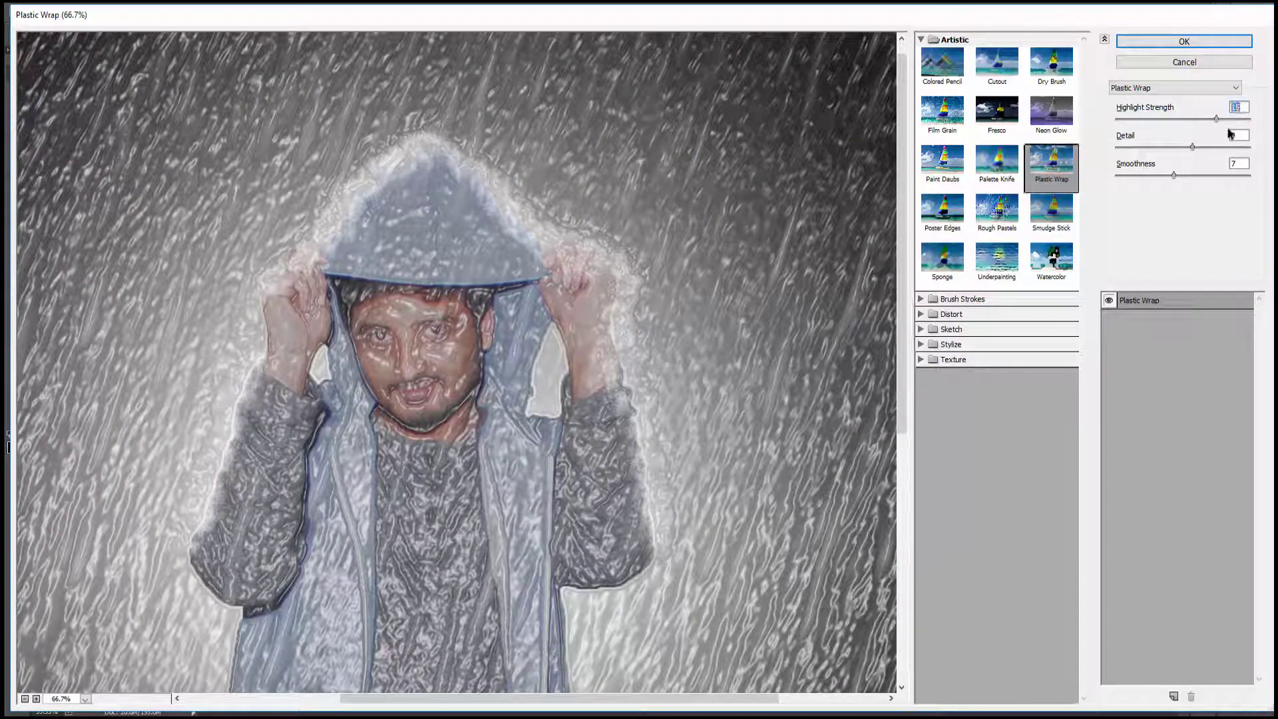
type("5")
key("Tab")
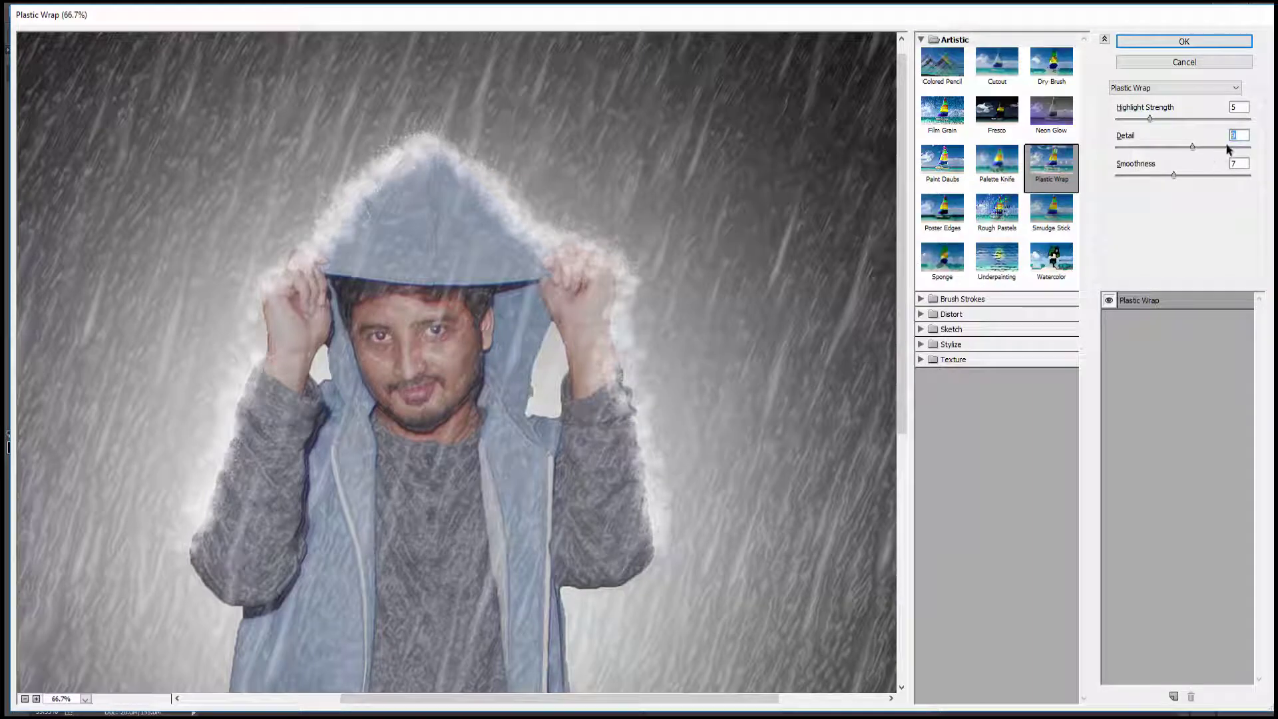
type("8")
key("Tab")
type("5")
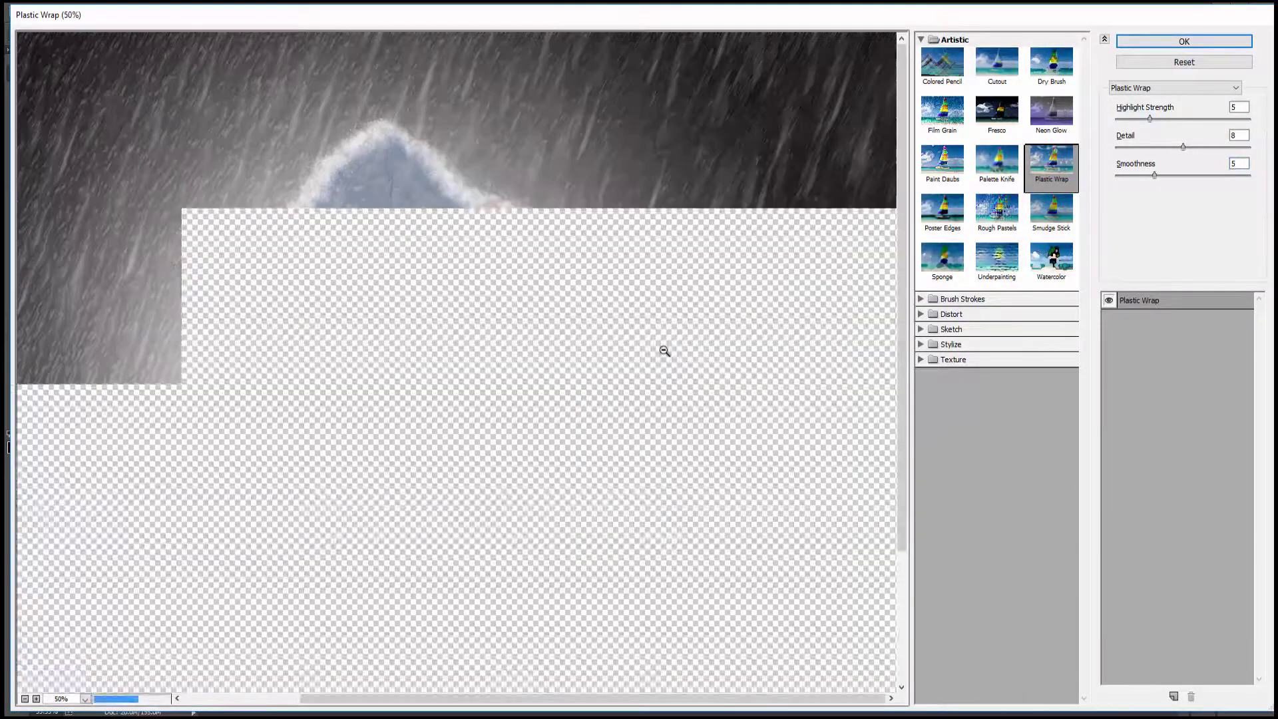
left_click(662, 350, "alt")
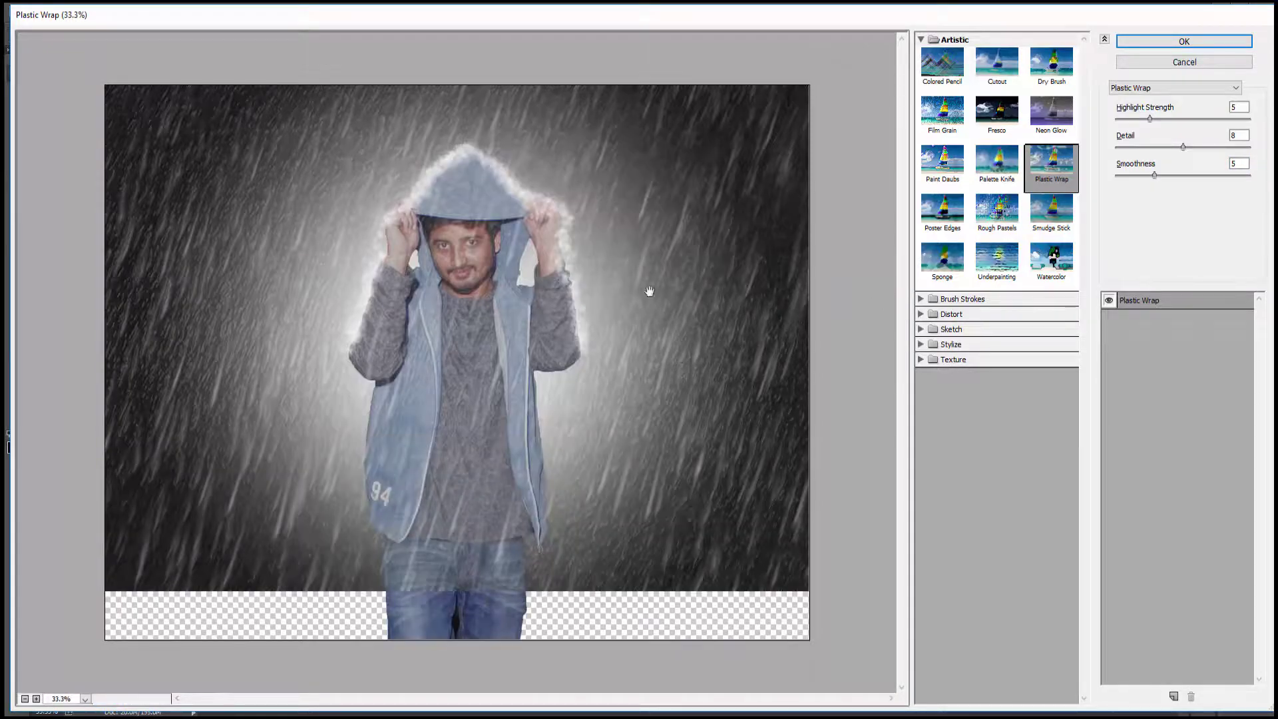
left_click(527, 239, "ctrl")
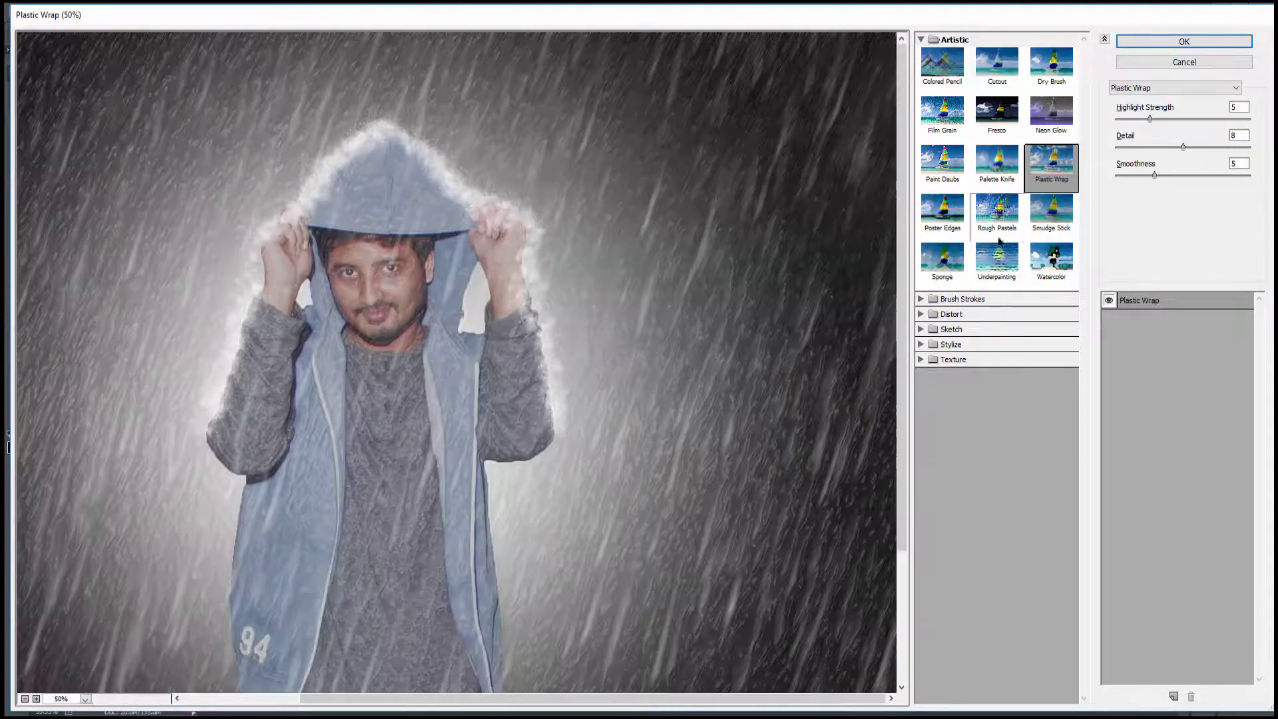
left_click(1183, 42)
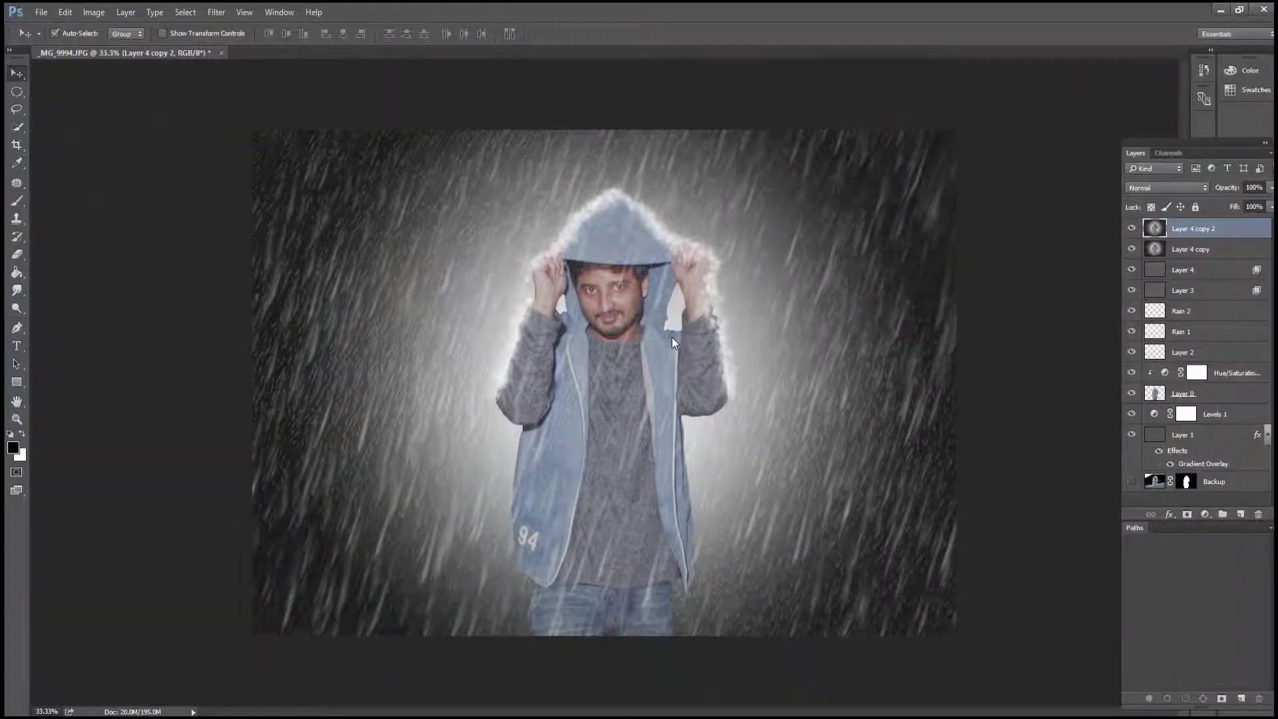
Add a blank white layer mask to Layer 4 copy 2
key("ctrl+minus")
key("ctrl+plus")
right_click(1160, 228)
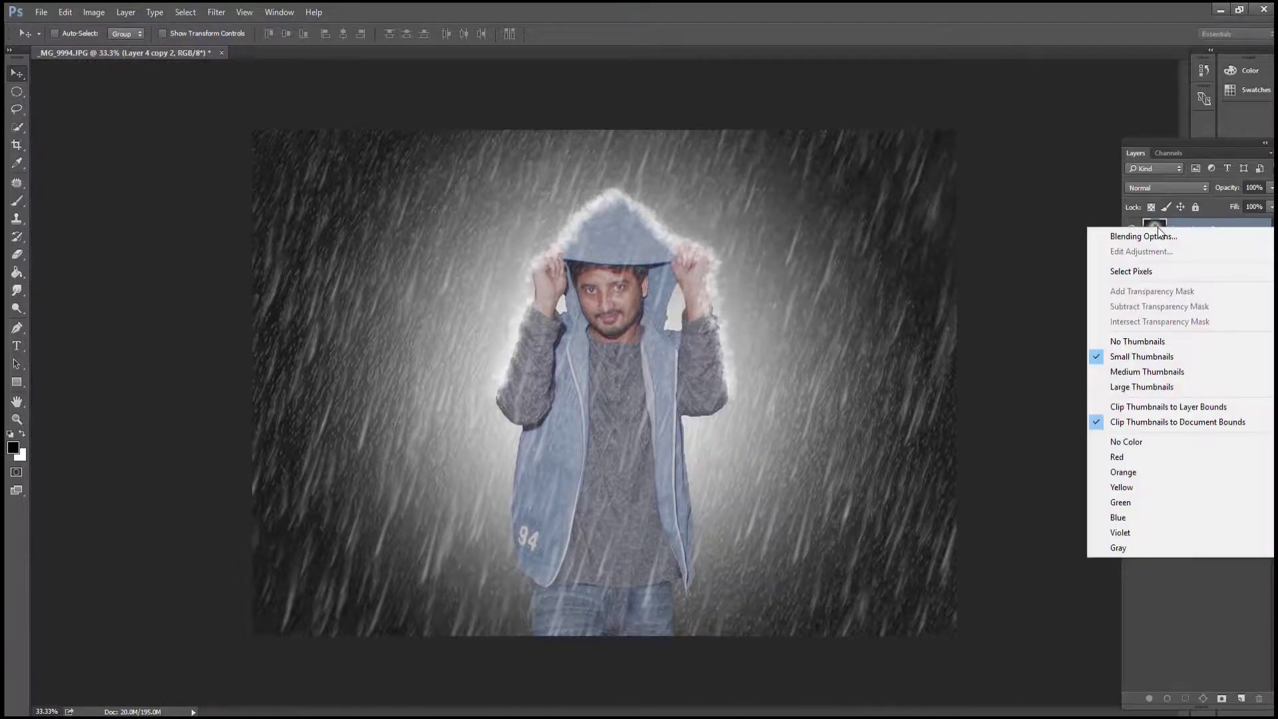
left_click(1157, 226)
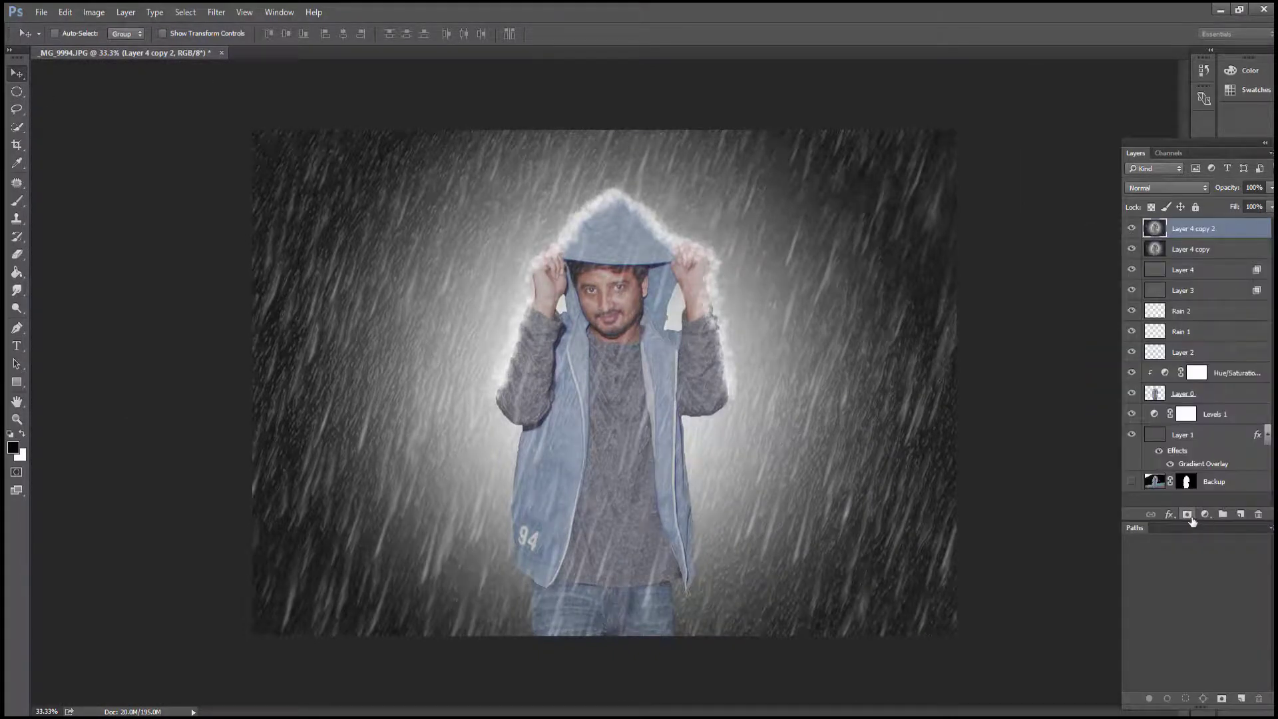
left_click(1188, 515)
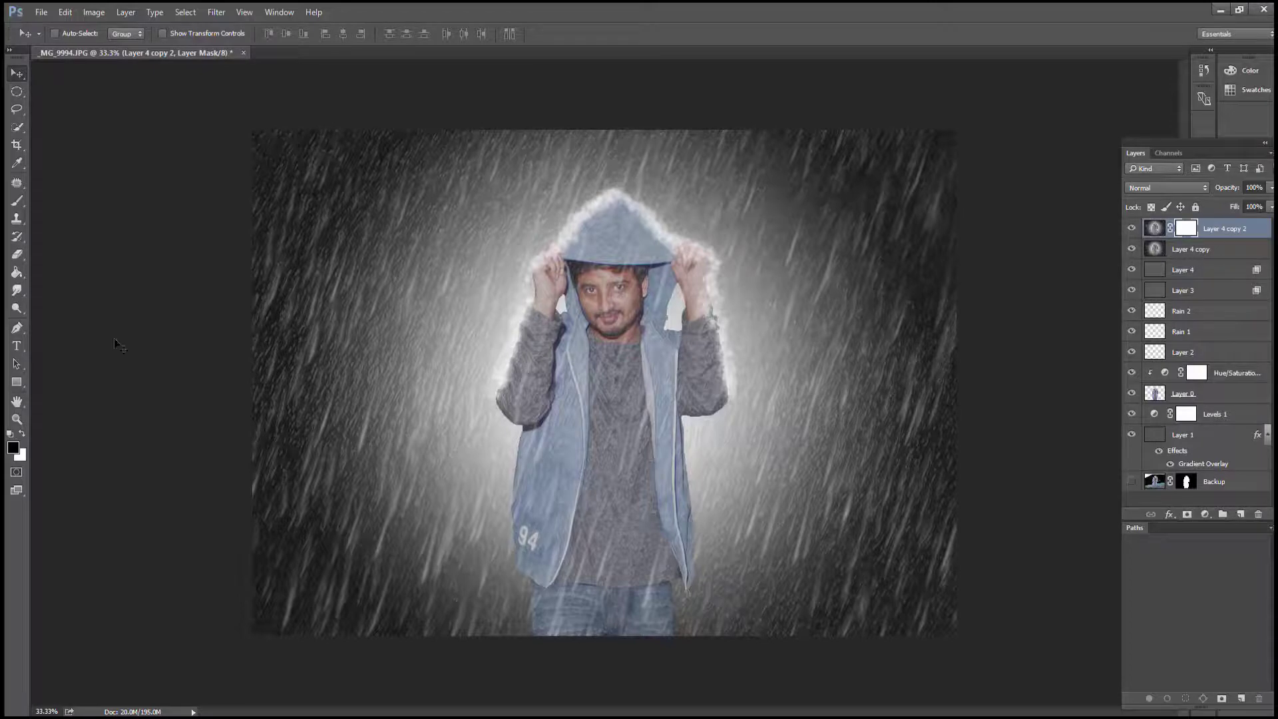
With a soft round 2%-hardness brush, paint out the sheen over the upper and left background
left_click(17, 200)
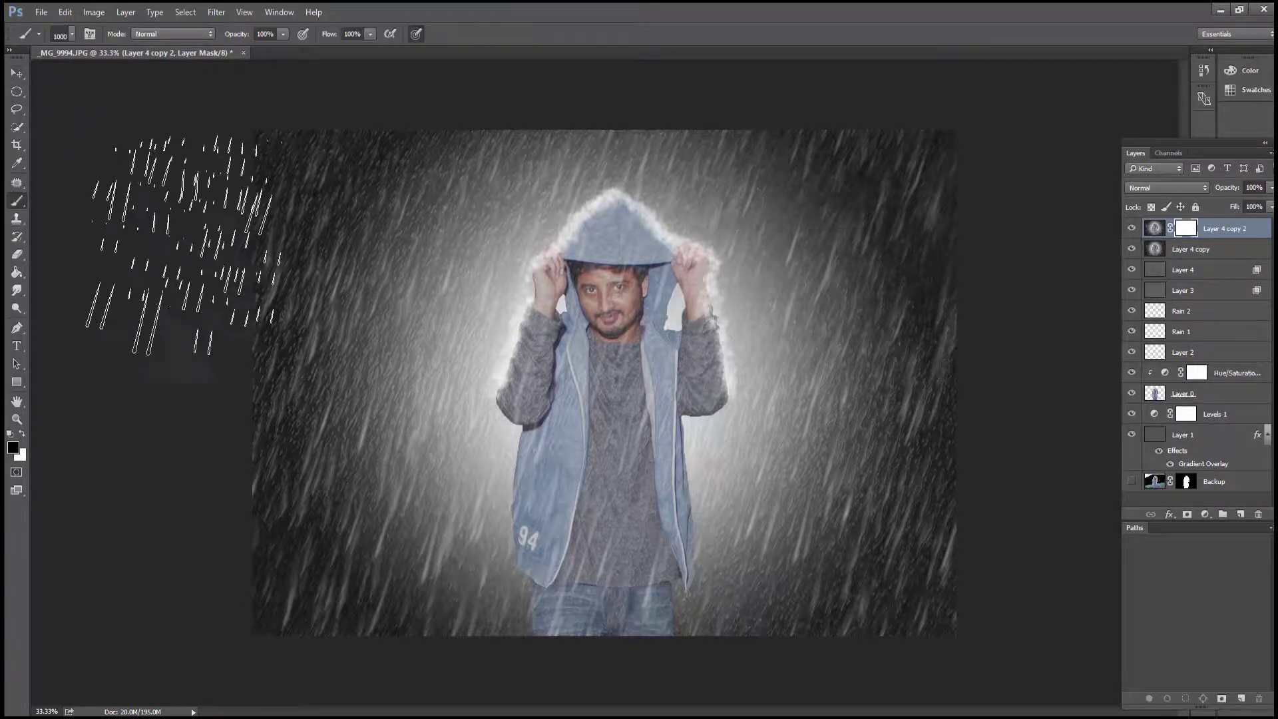
left_click(69, 34)
scroll(302, 197, "up", 3)
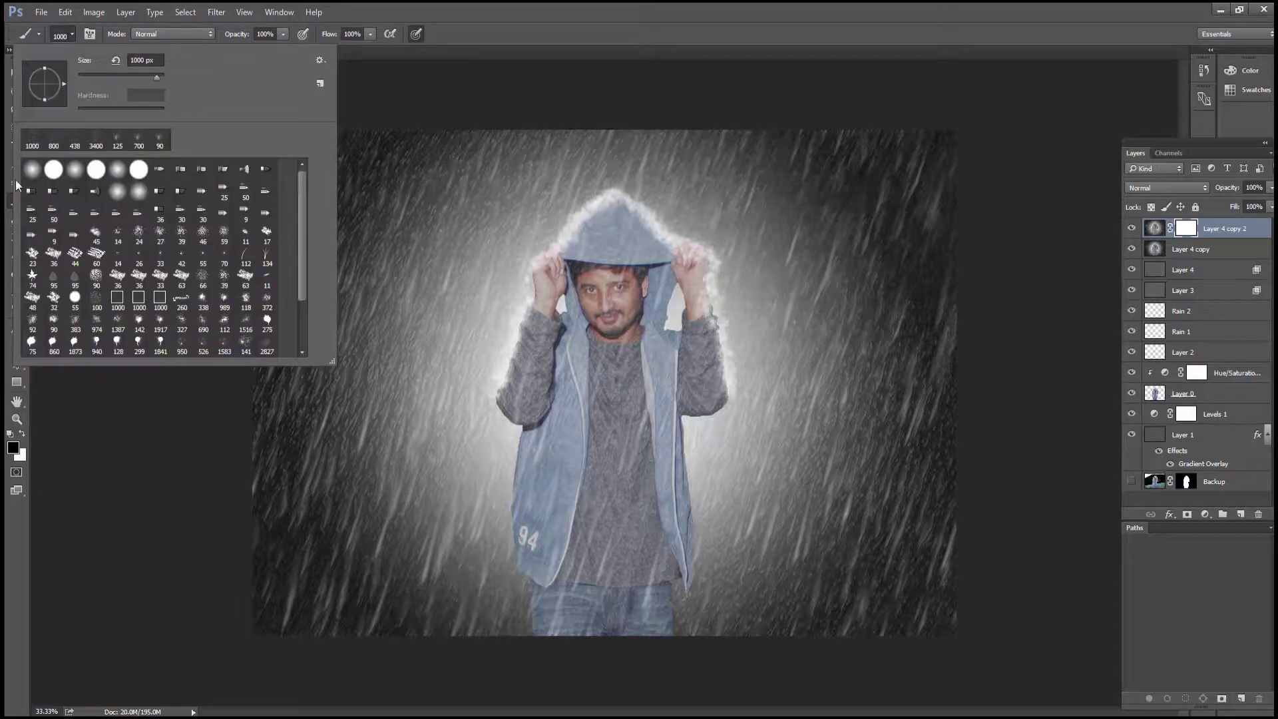
left_click(32, 169)
right_click(536, 256)
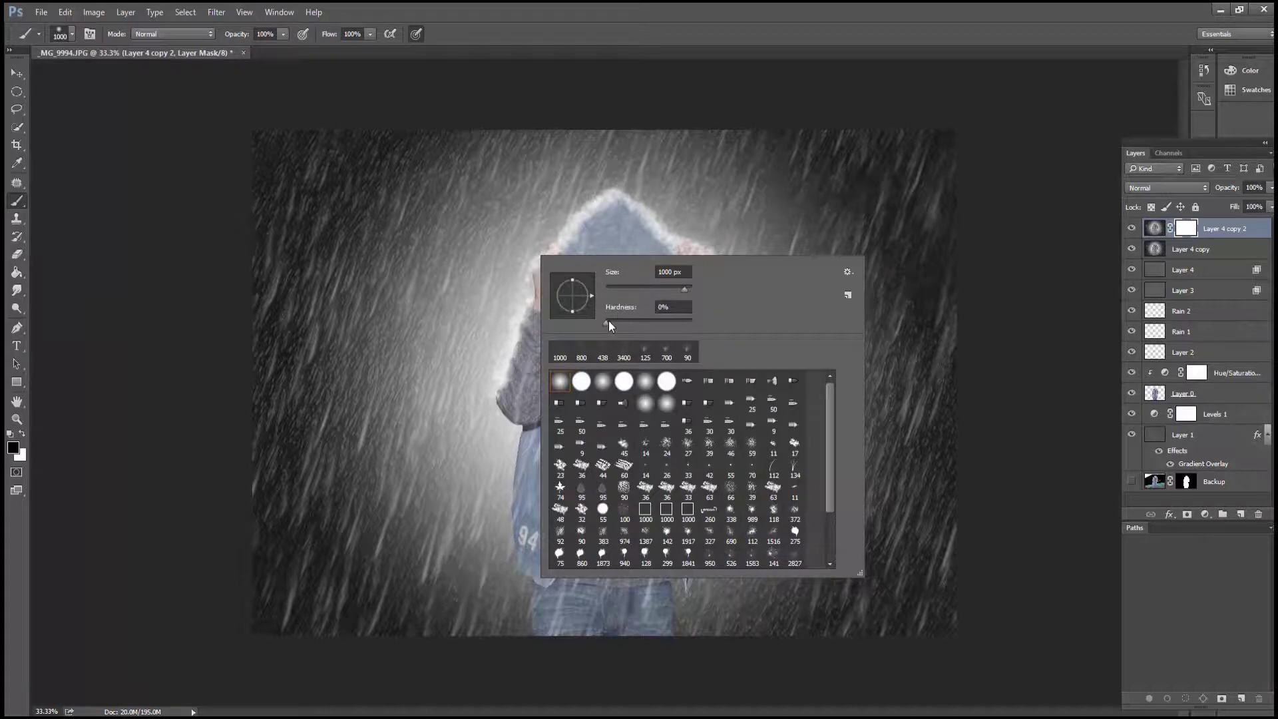
left_click_drag(608, 321, 613, 319)
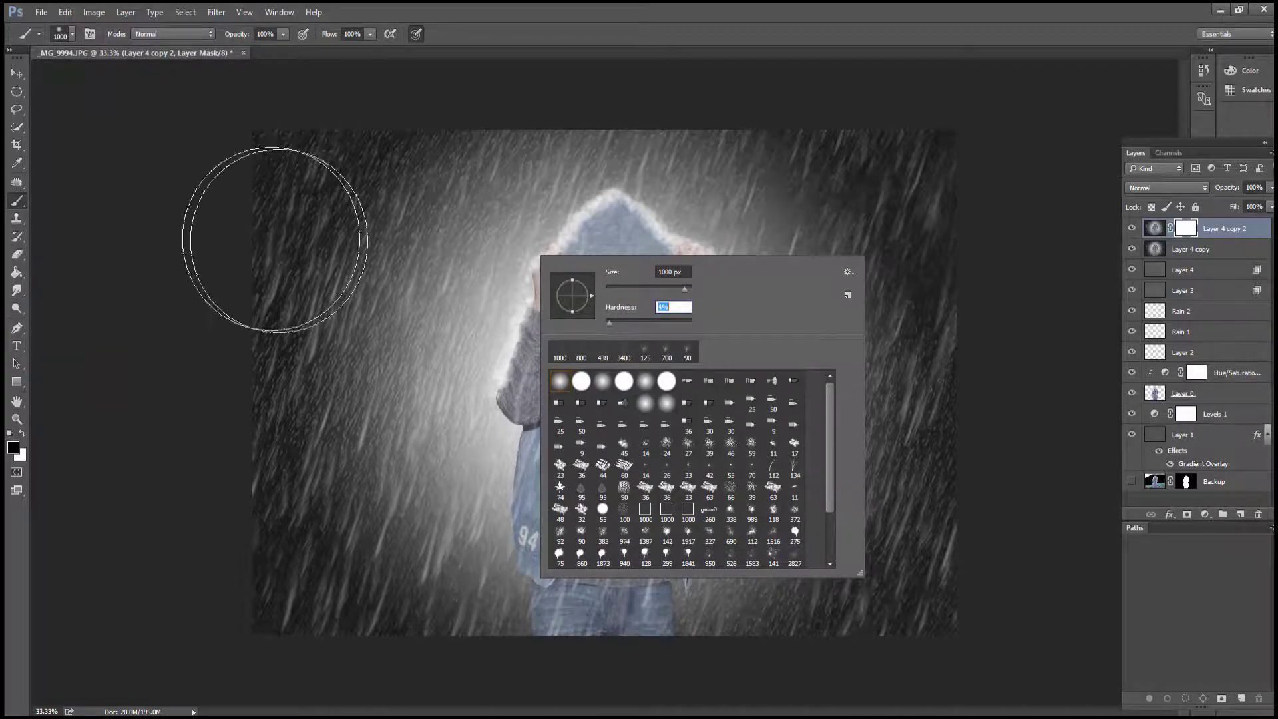
left_click(293, 388)
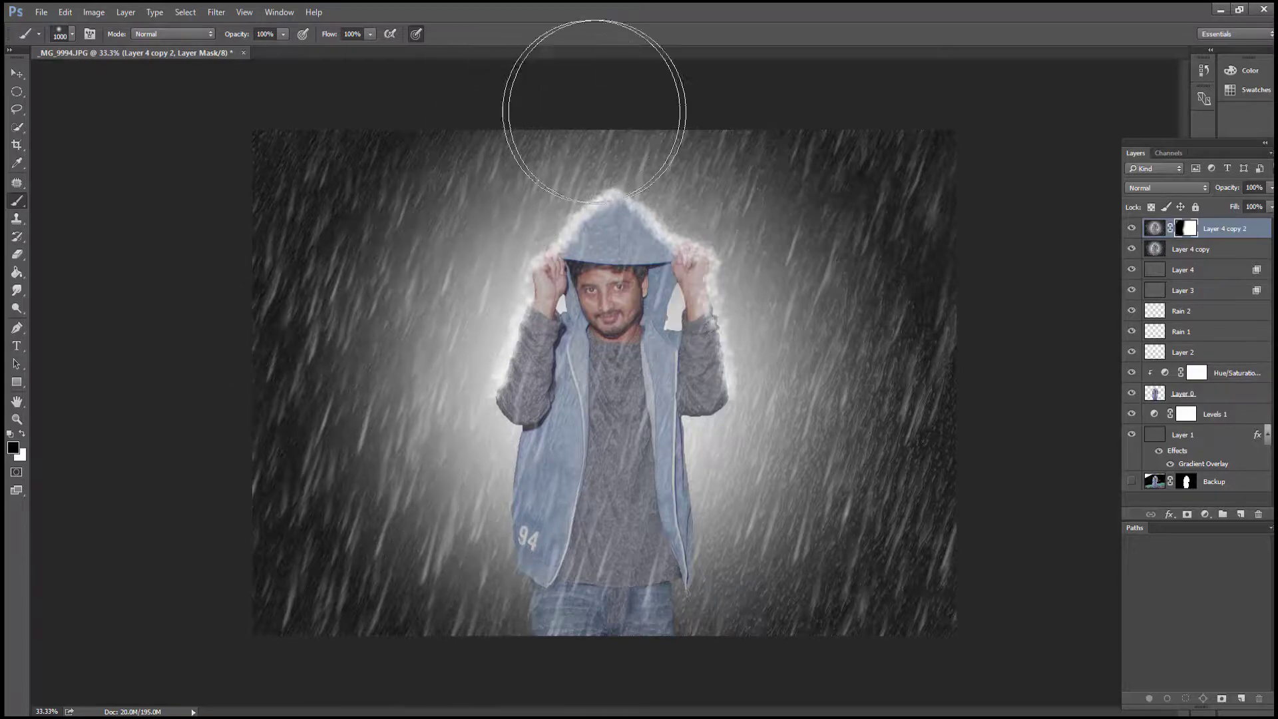
mouse_move(828, 199)
left_mouse_down()
mouse_move(971, 171)
mouse_move(928, 200)
mouse_move(871, 443)
mouse_move(858, 366)
left_mouse_up()
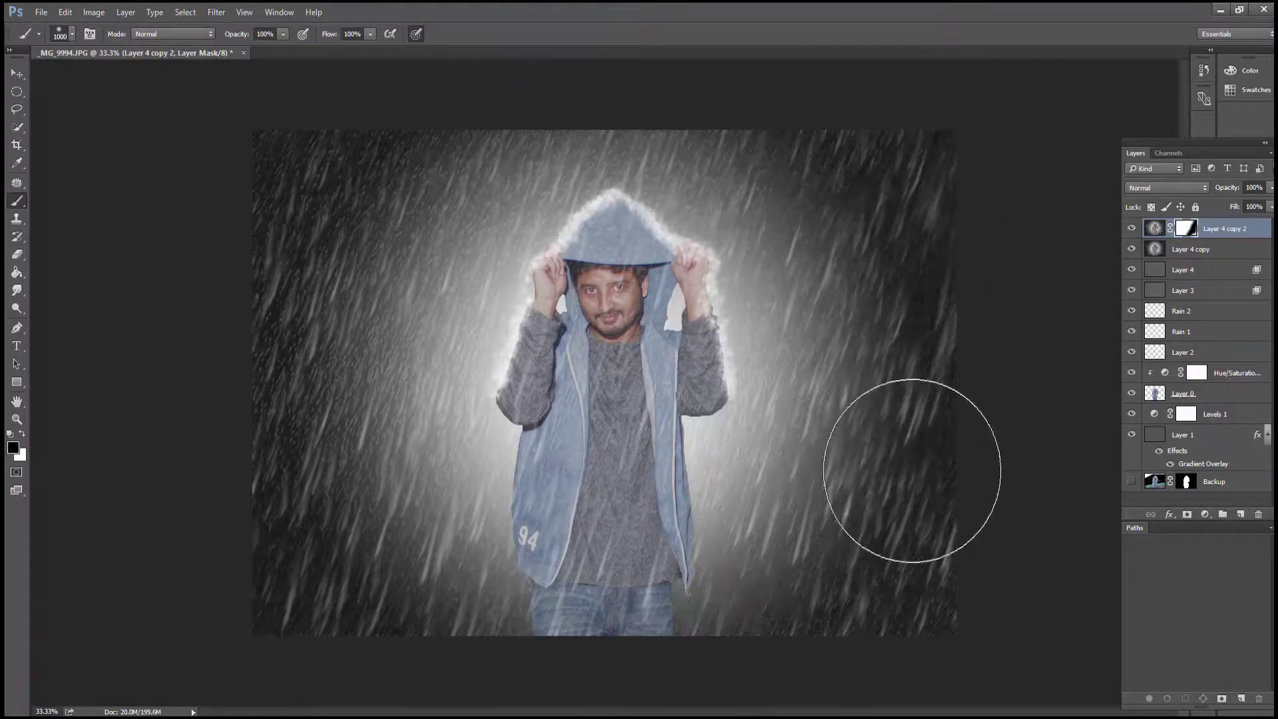
mouse_move(442, 542)
left_mouse_down()
mouse_move(343, 486)
mouse_move(359, 475)
mouse_move(456, 142)
mouse_move(285, 251)
mouse_move(229, 171)
mouse_move(350, 471)
left_mouse_up()
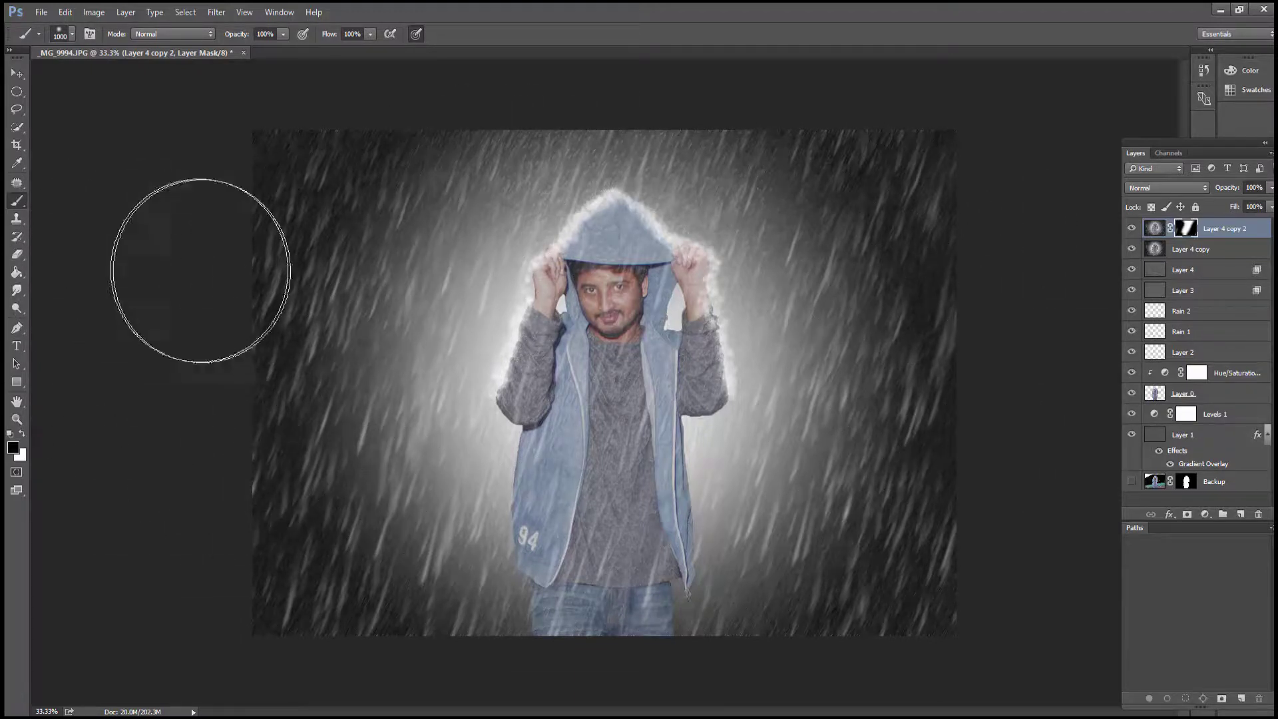
Lower the brush flow, toggle Layer 4 copy 2 to compare, and swap the painting colours
left_click(23, 434)
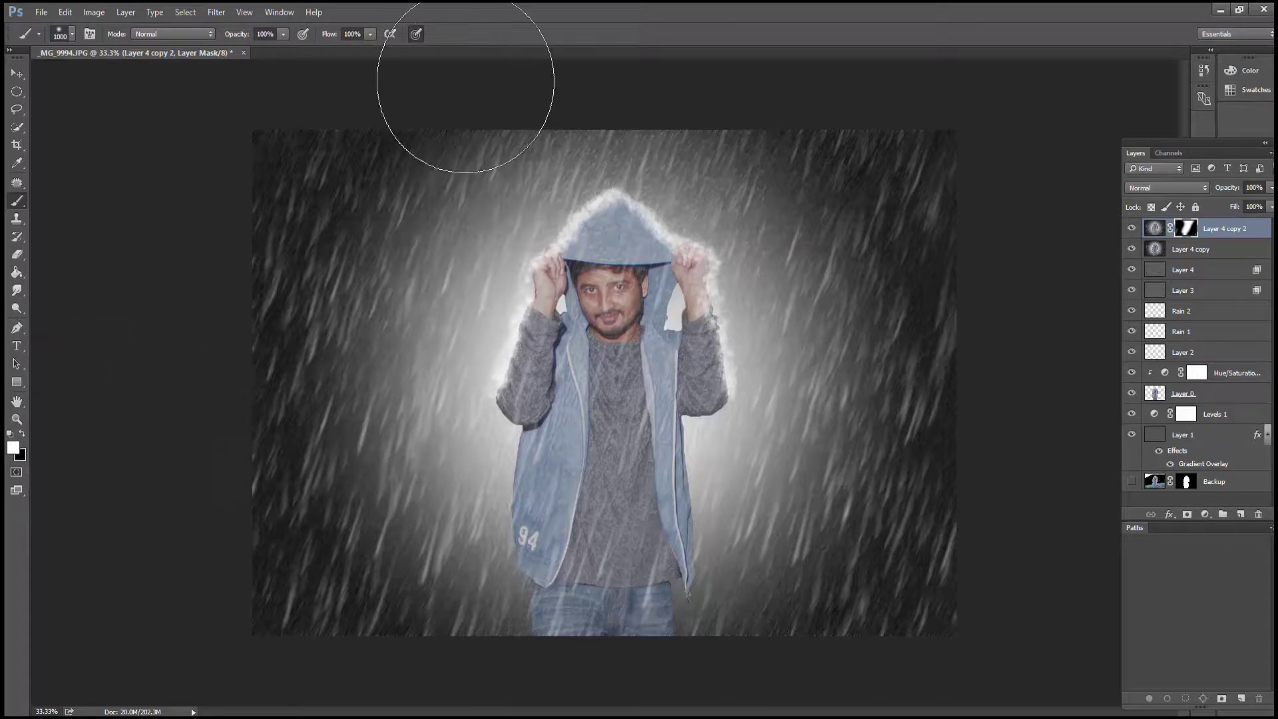
left_click_drag(370, 34, 326, 50)
left_click(1132, 229)
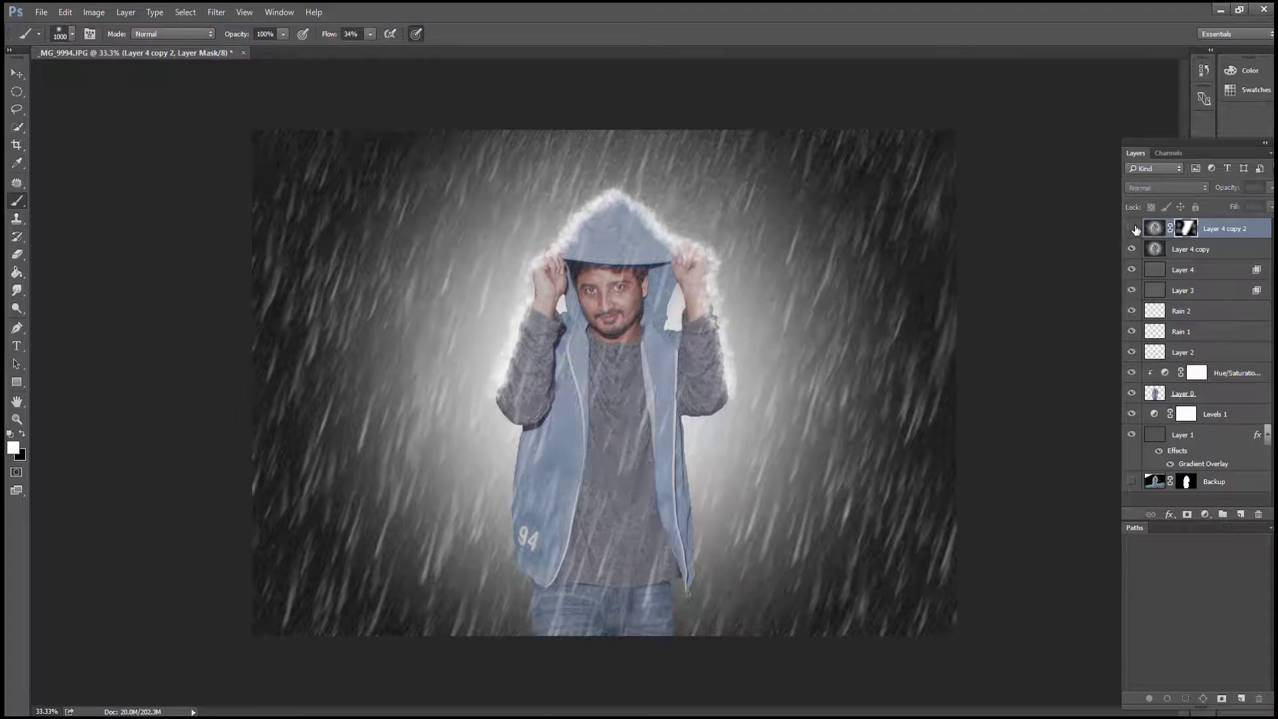
left_click(1132, 229)
left_click(1132, 229)
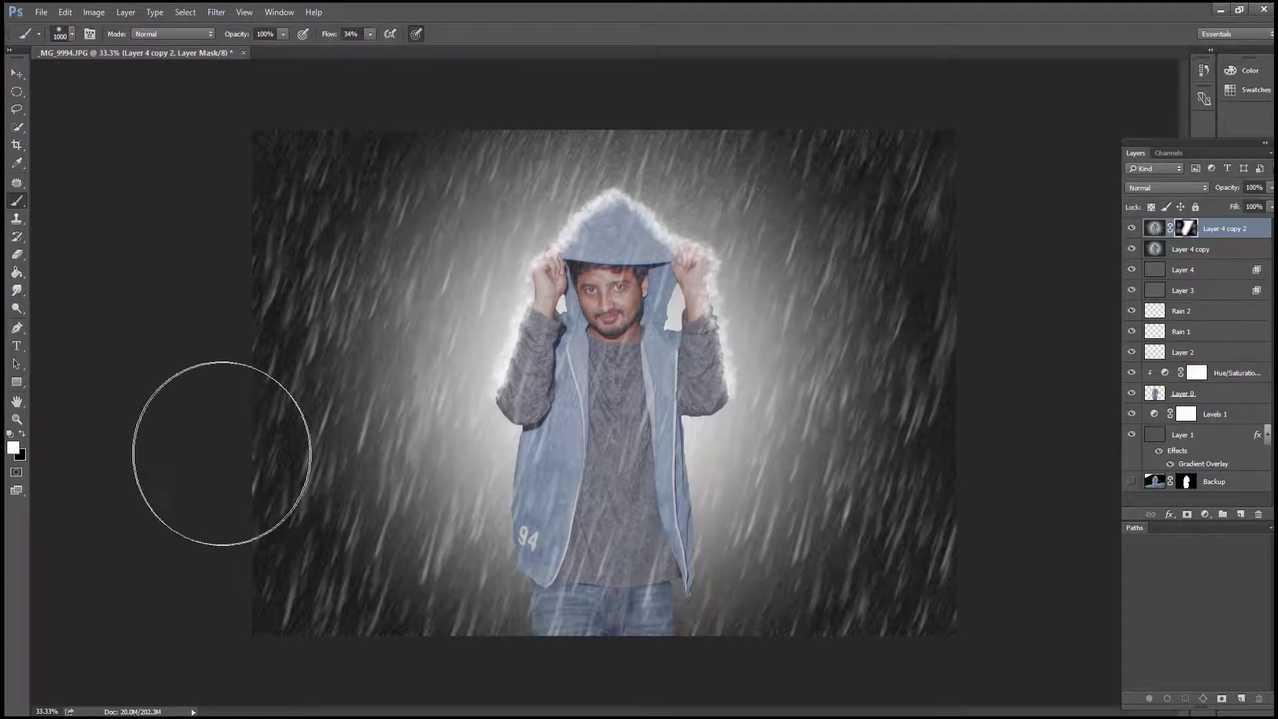
left_click(24, 435)
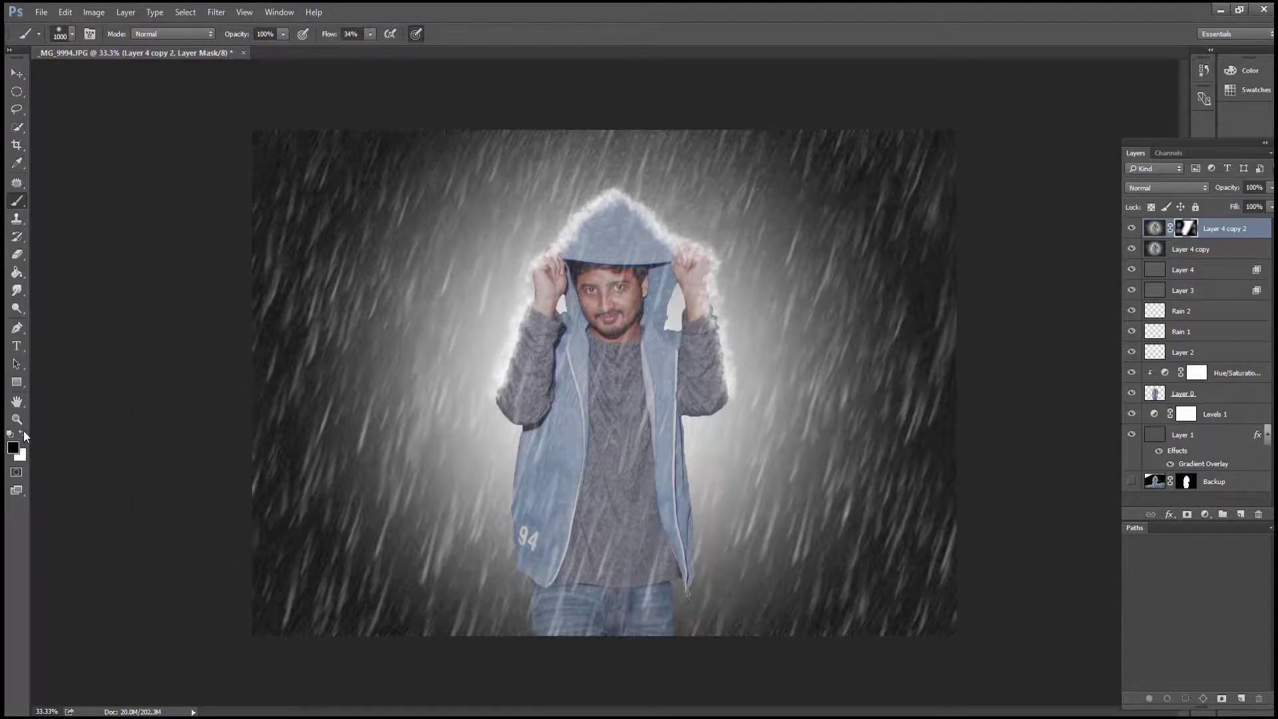
Set brush flow to 100% and opacity to about 27%, finishing on the Move tool
left_click(273, 34)
left_click(373, 34)
left_click_drag(365, 50, 477, 54)
left_click(282, 33)
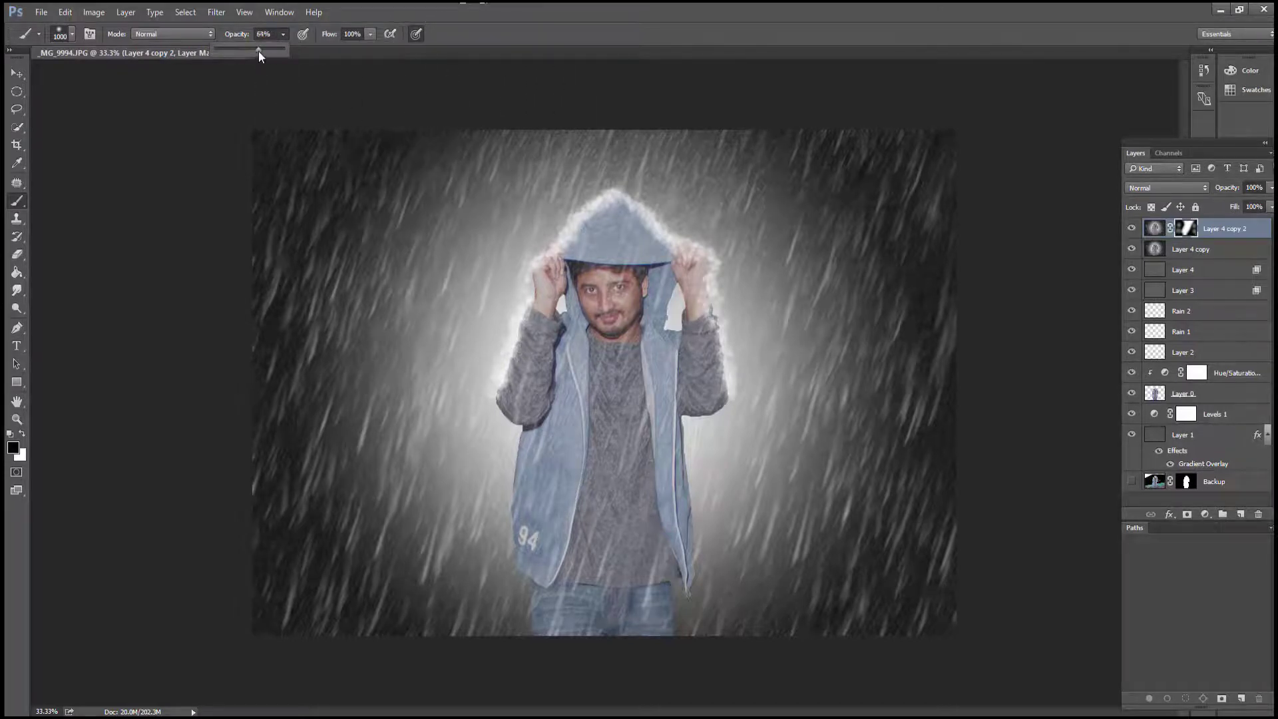
left_click(319, 53)
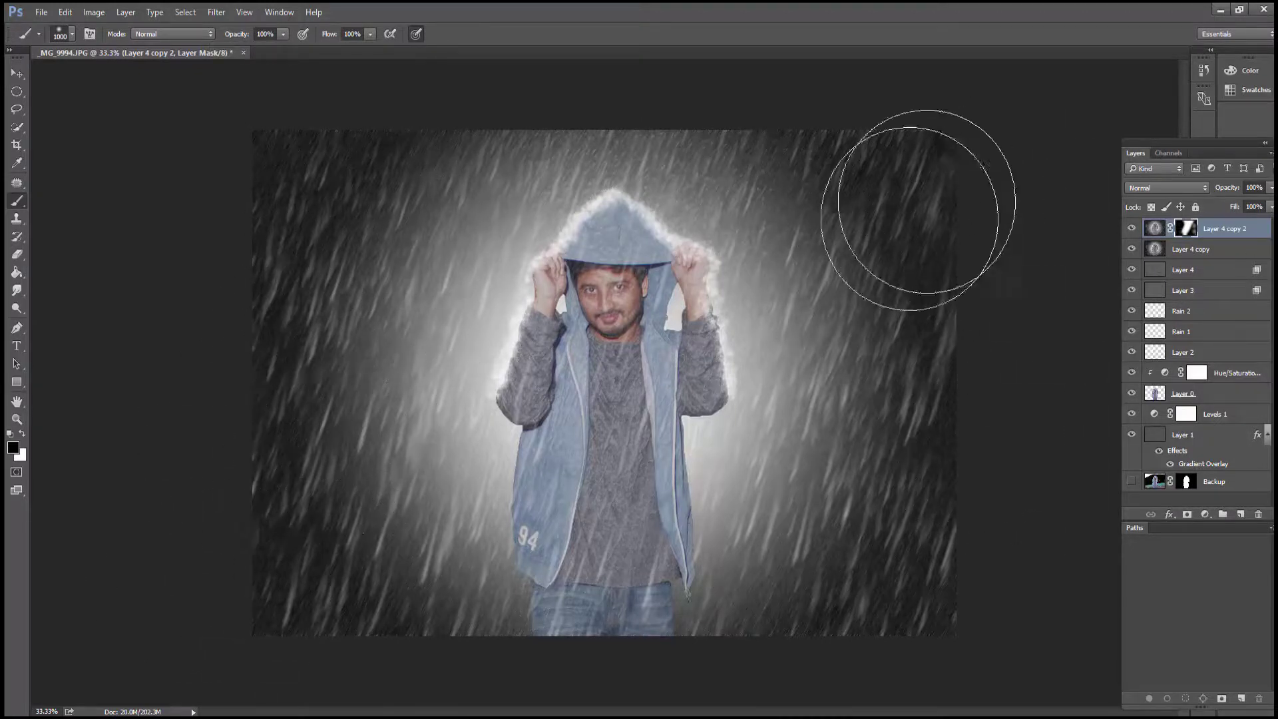
left_click(283, 34)
left_click_drag(285, 49, 236, 58)
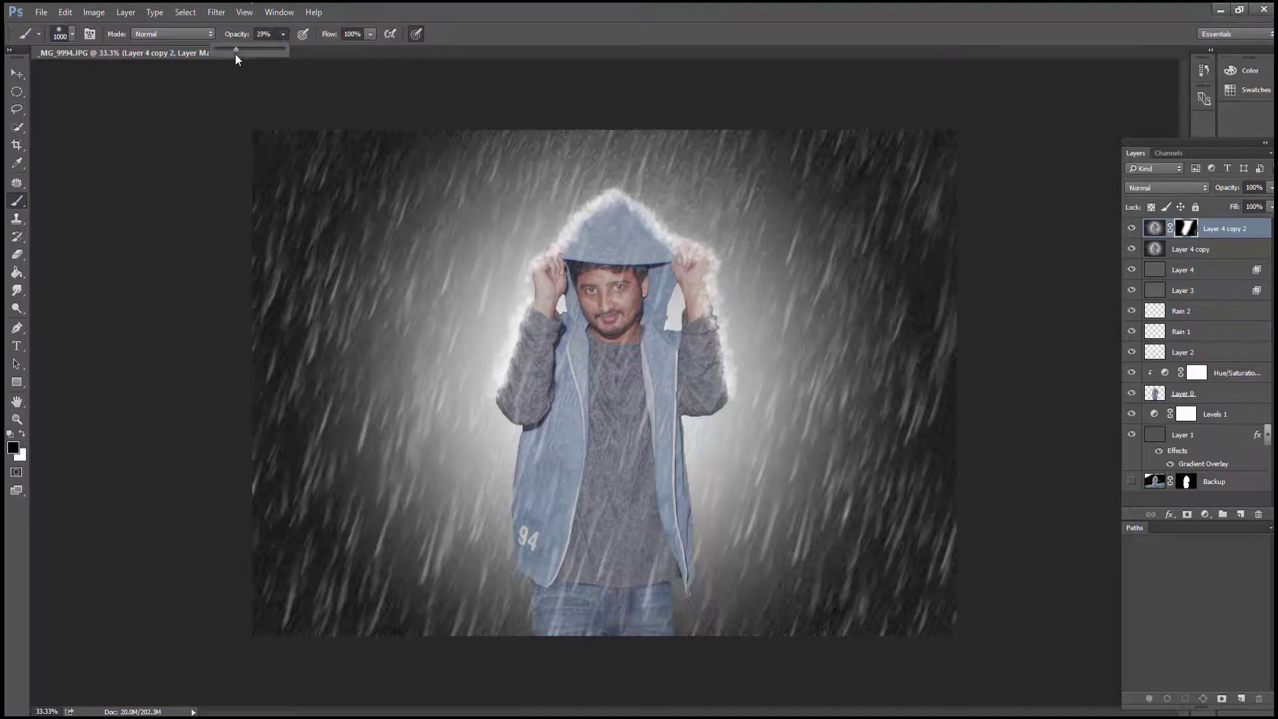
left_click(22, 433)
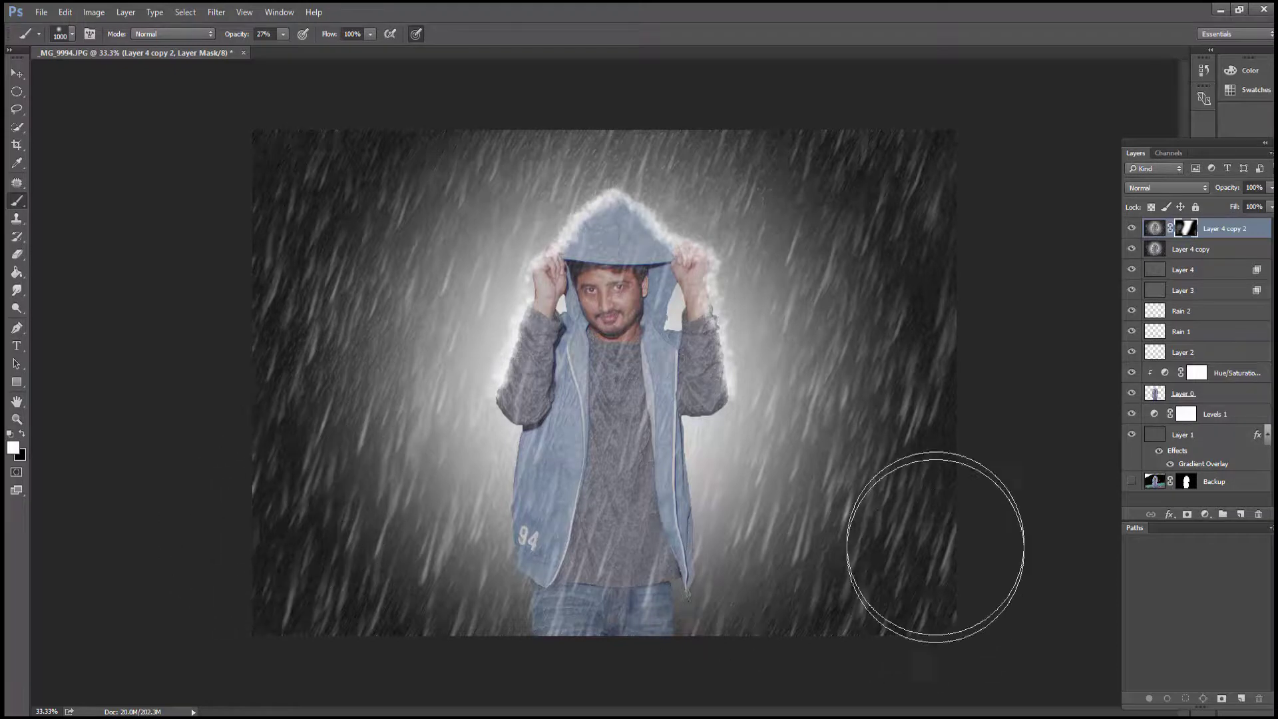
left_click(16, 75)
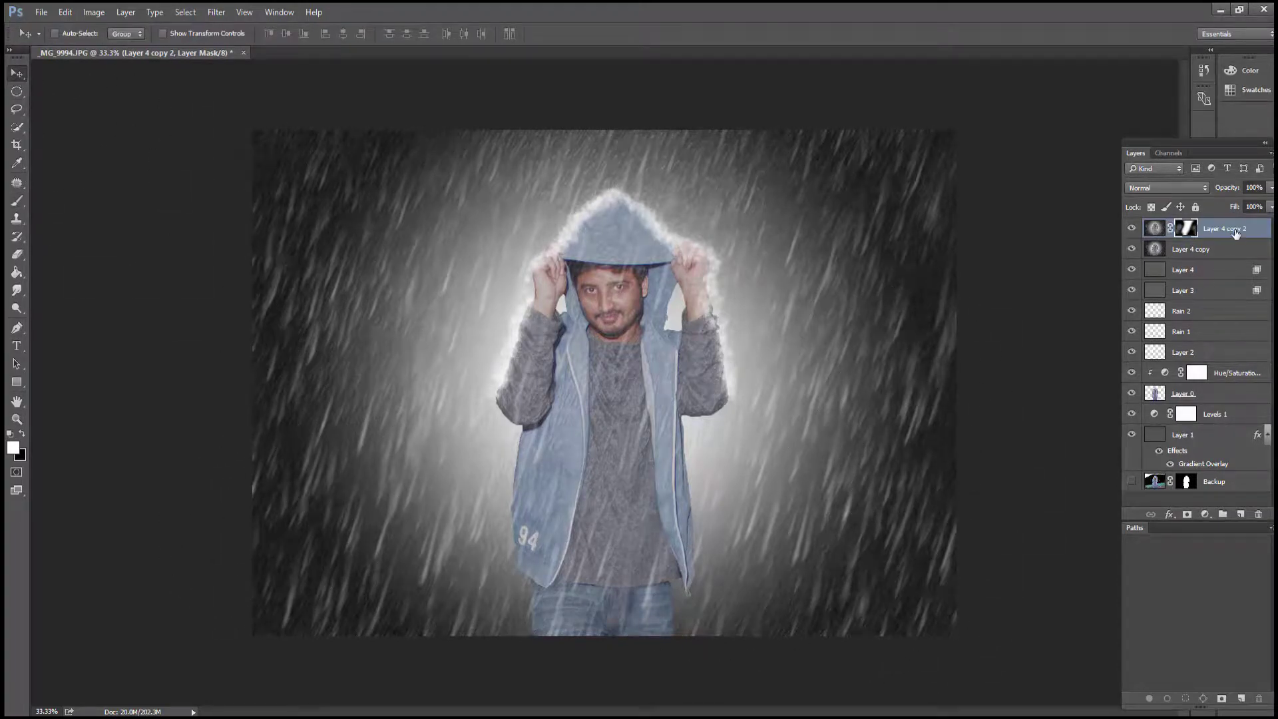
Add a Color Balance layer shifting midtones toward cyan and highlights toward blue
left_click(1205, 515)
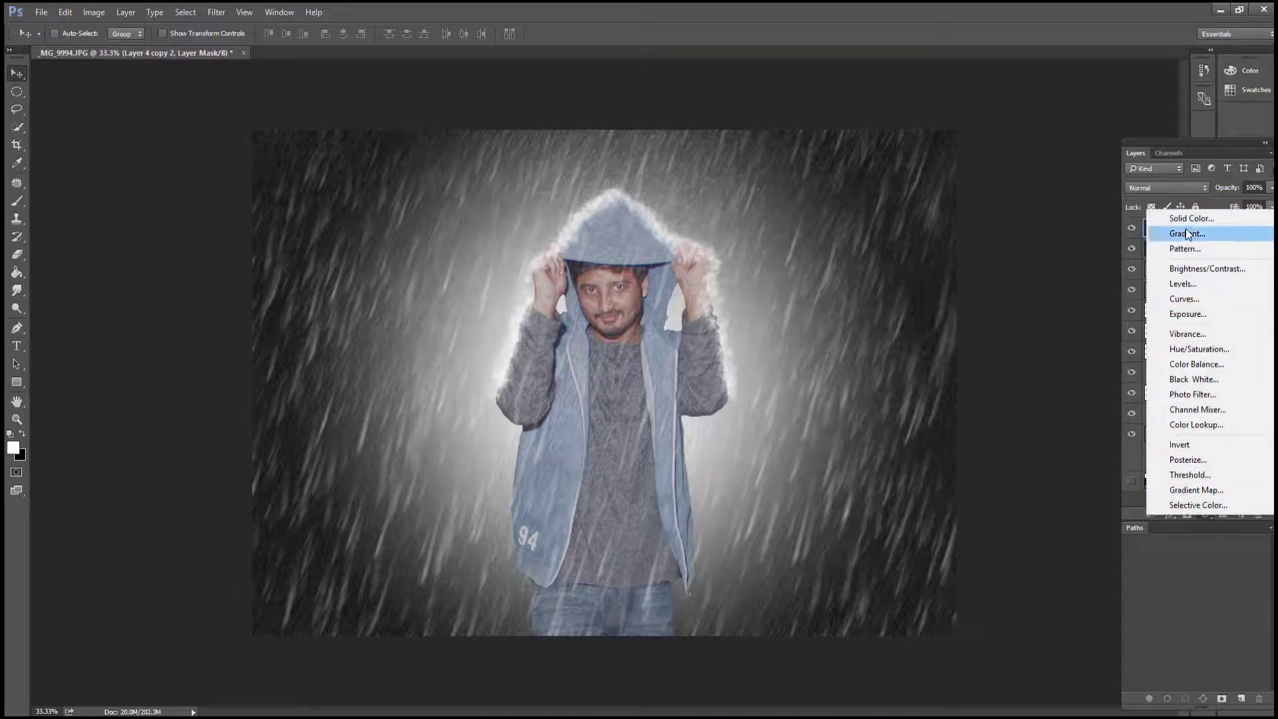
left_click(1188, 364)
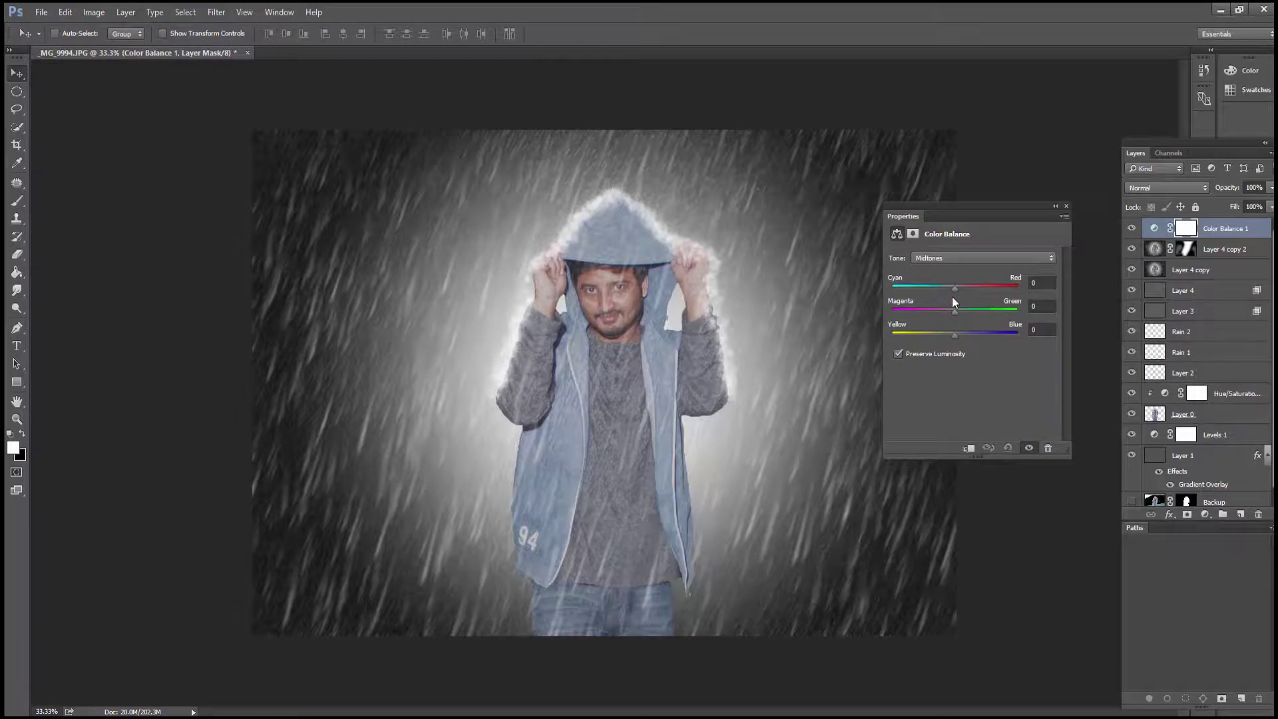
left_click_drag(953, 289, 945, 292)
left_click(946, 256)
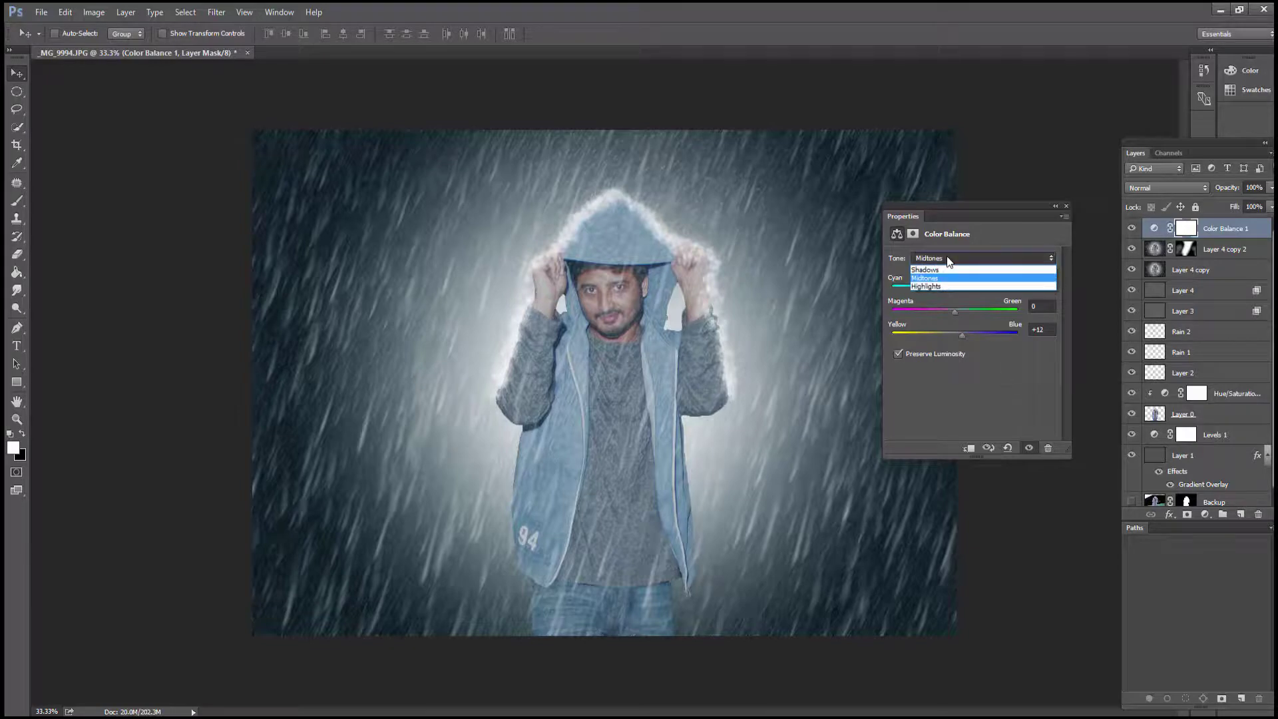
left_click(945, 270)
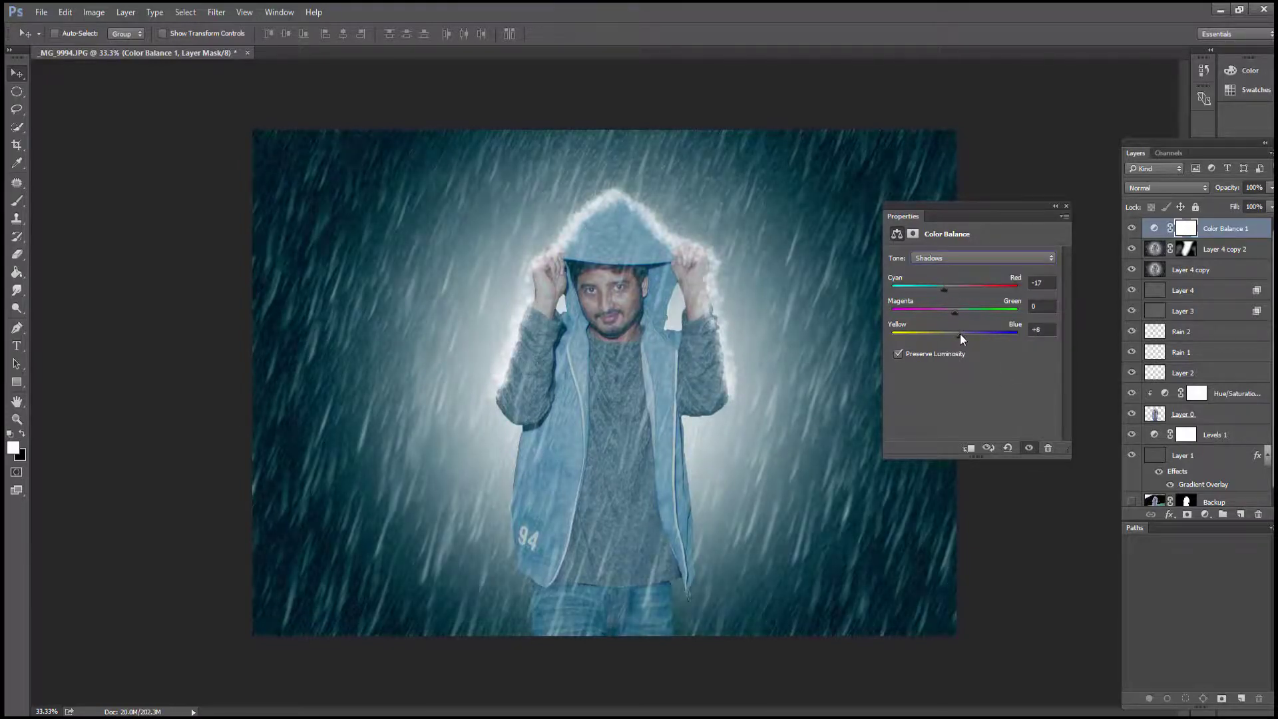
left_click(957, 257)
left_click(949, 282)
left_click_drag(955, 334, 965, 333)
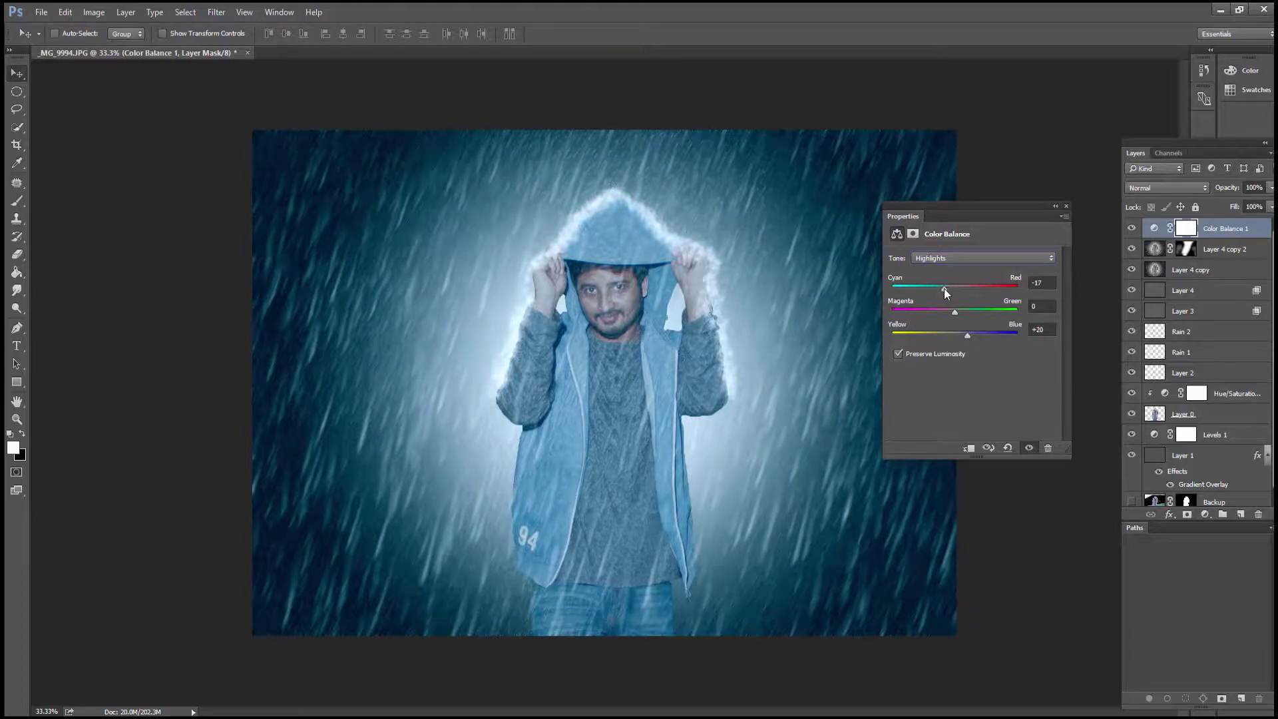
left_click(1065, 206)
left_click(1130, 228)
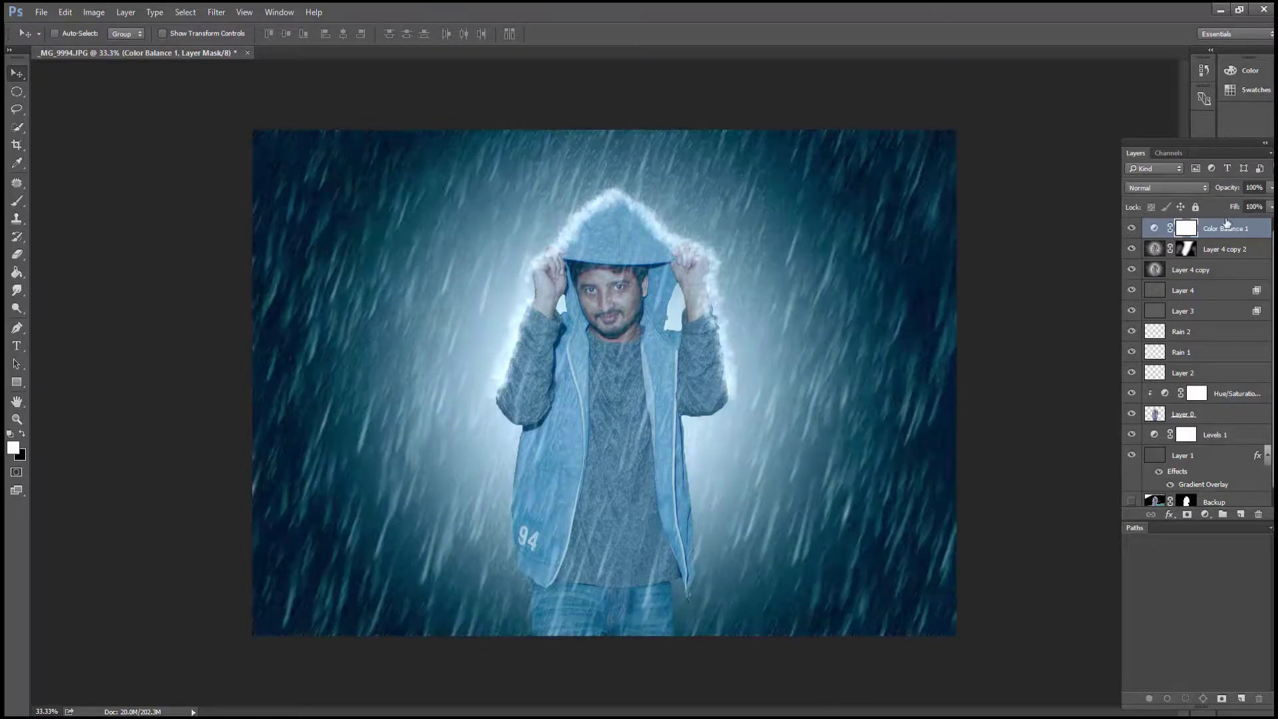
Turn the Color Balance layer back on and settle its opacity at 59%
left_click(1270, 188)
left_click_drag(1266, 207, 1252, 211)
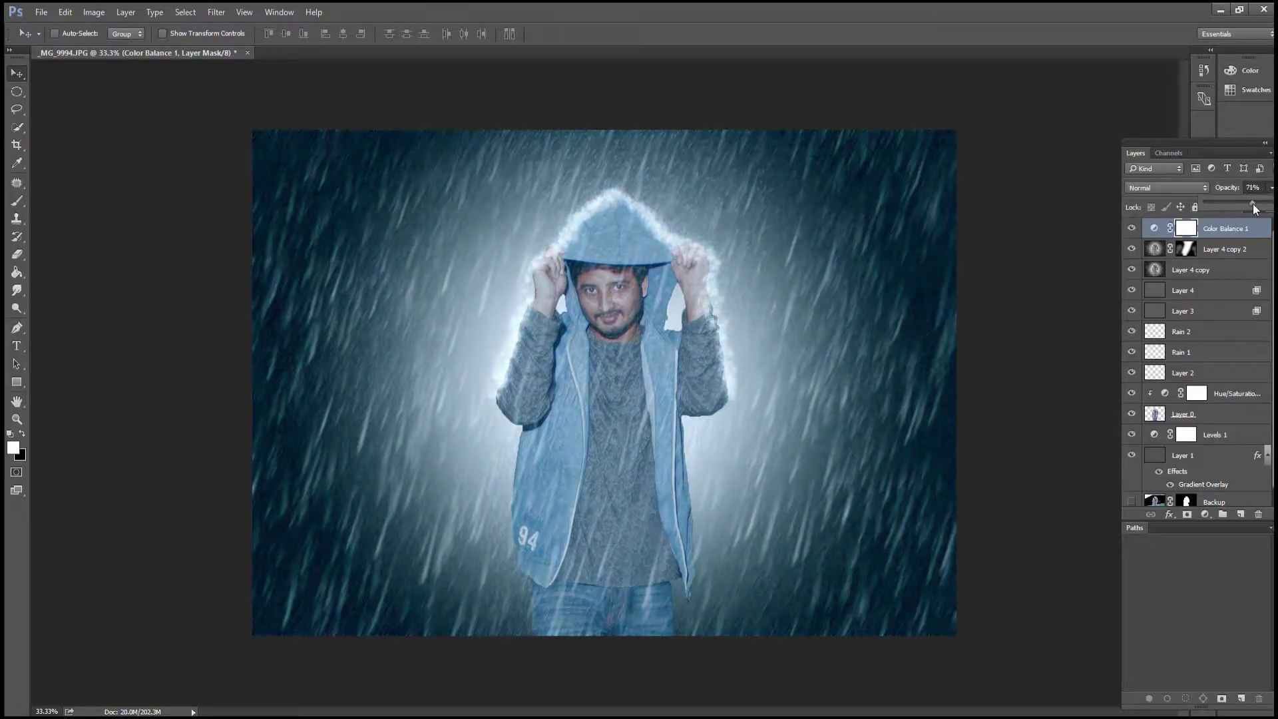
left_click(687, 319)
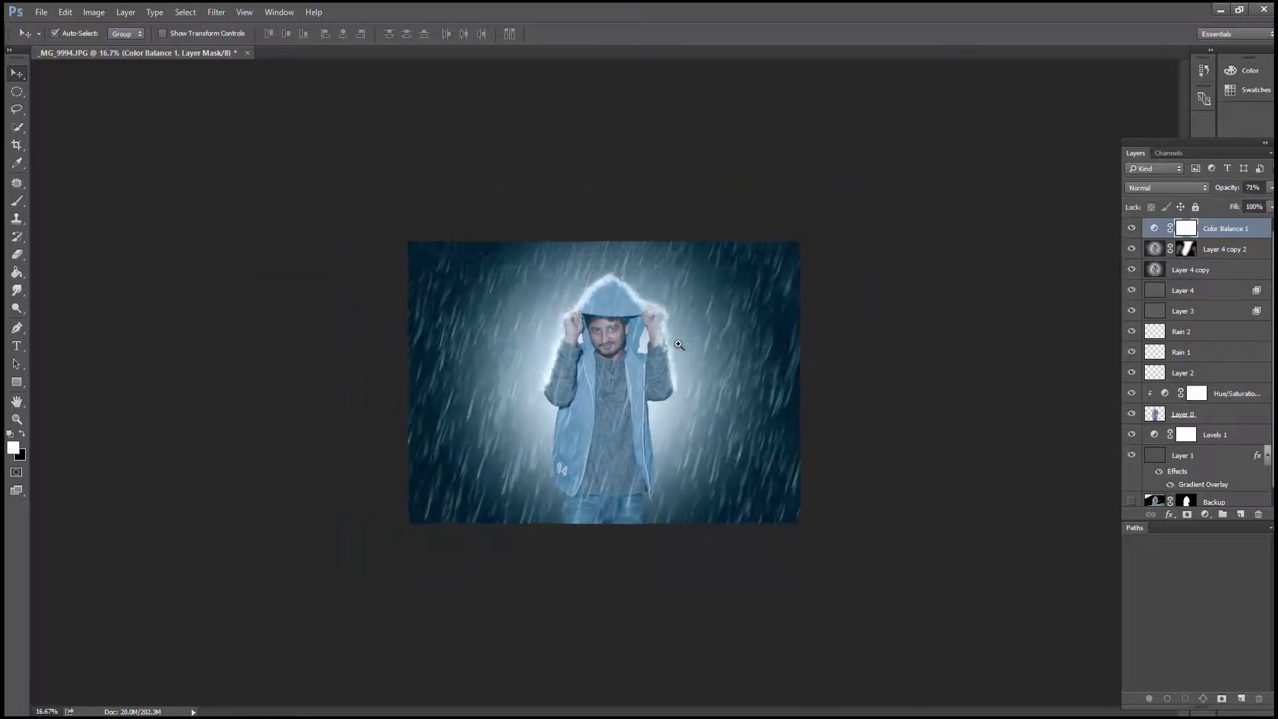
mouse_move(687, 320)
left_mouse_down()
mouse_move(678, 344)
mouse_move(689, 349)
left_mouse_up()
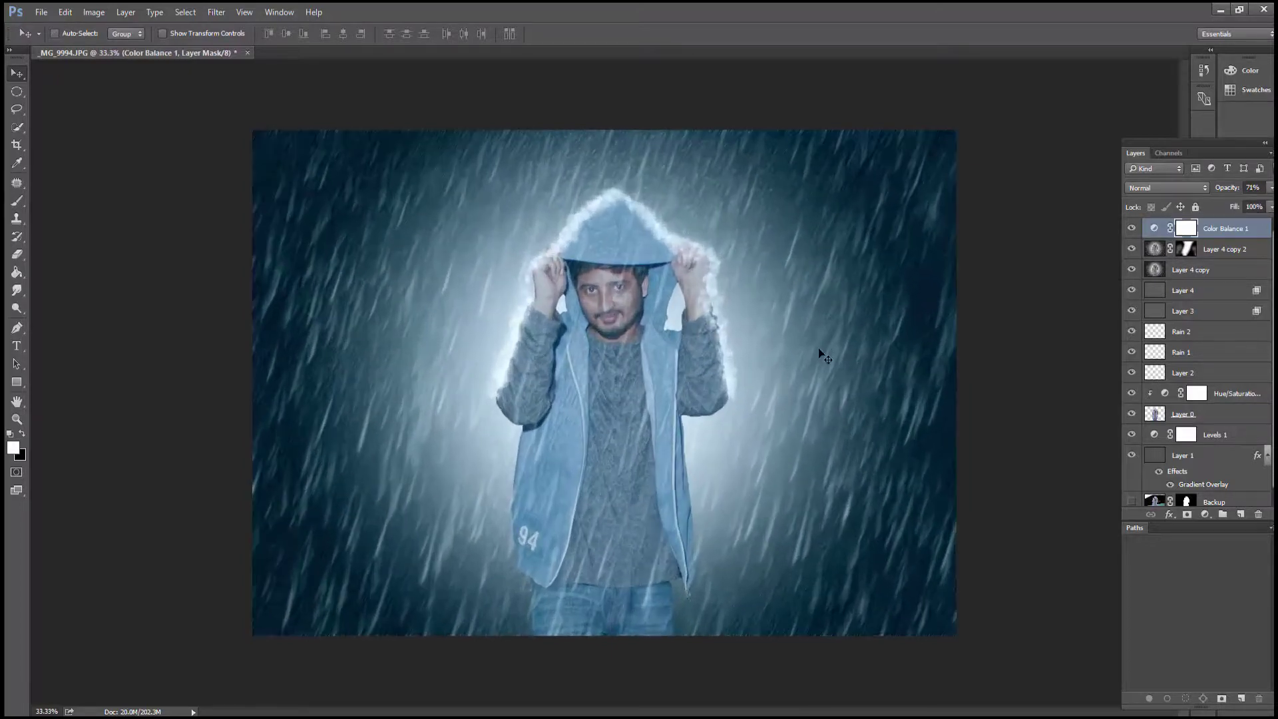
left_click(1271, 187)
left_click_drag(1255, 203, 1245, 203)
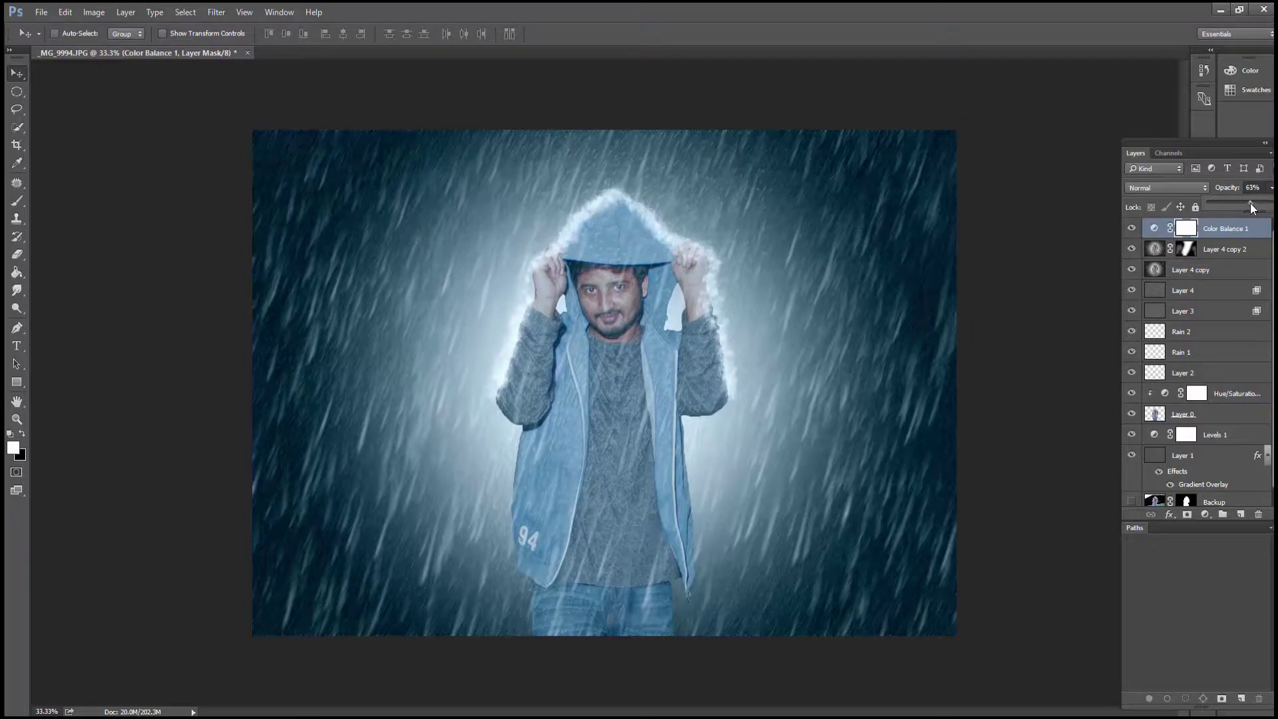
left_click_drag(748, 300, 902, 314)
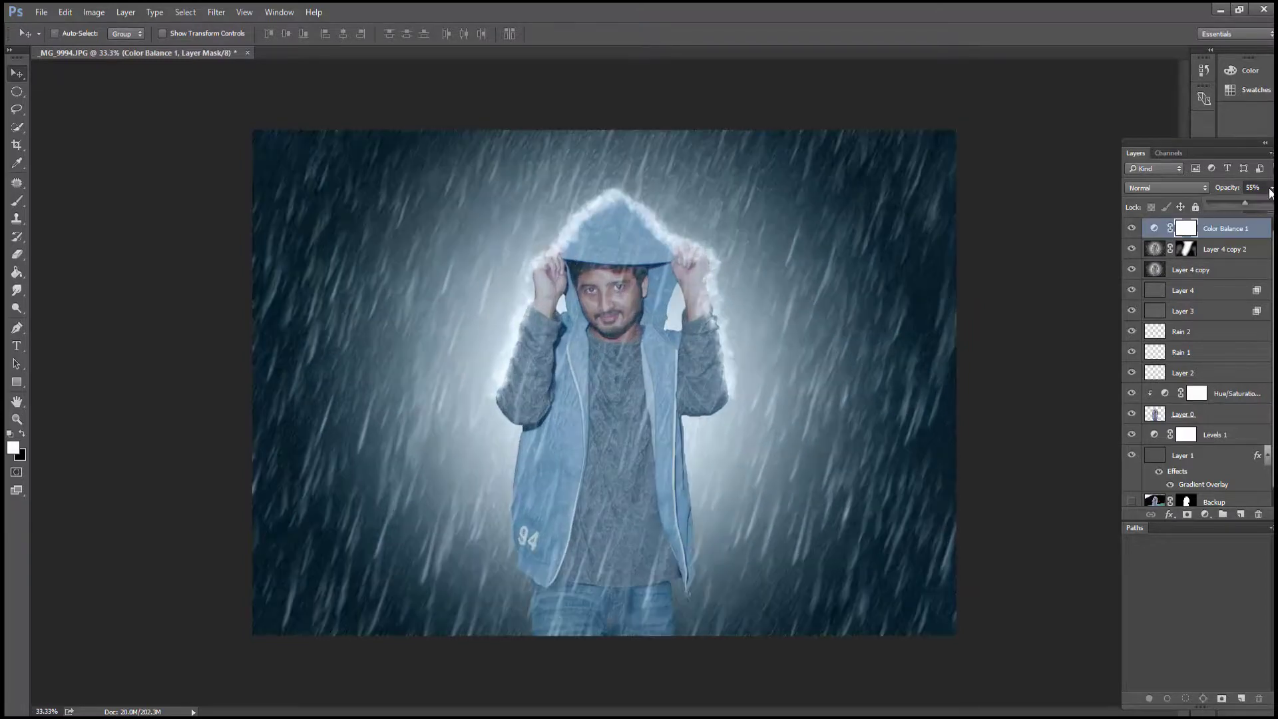
left_click_drag(1255, 203, 1258, 203)
Zoom in and out on the hooded man and glowing edges to check the grade
left_click_drag(929, 304, 796, 289)
left_click(719, 423)
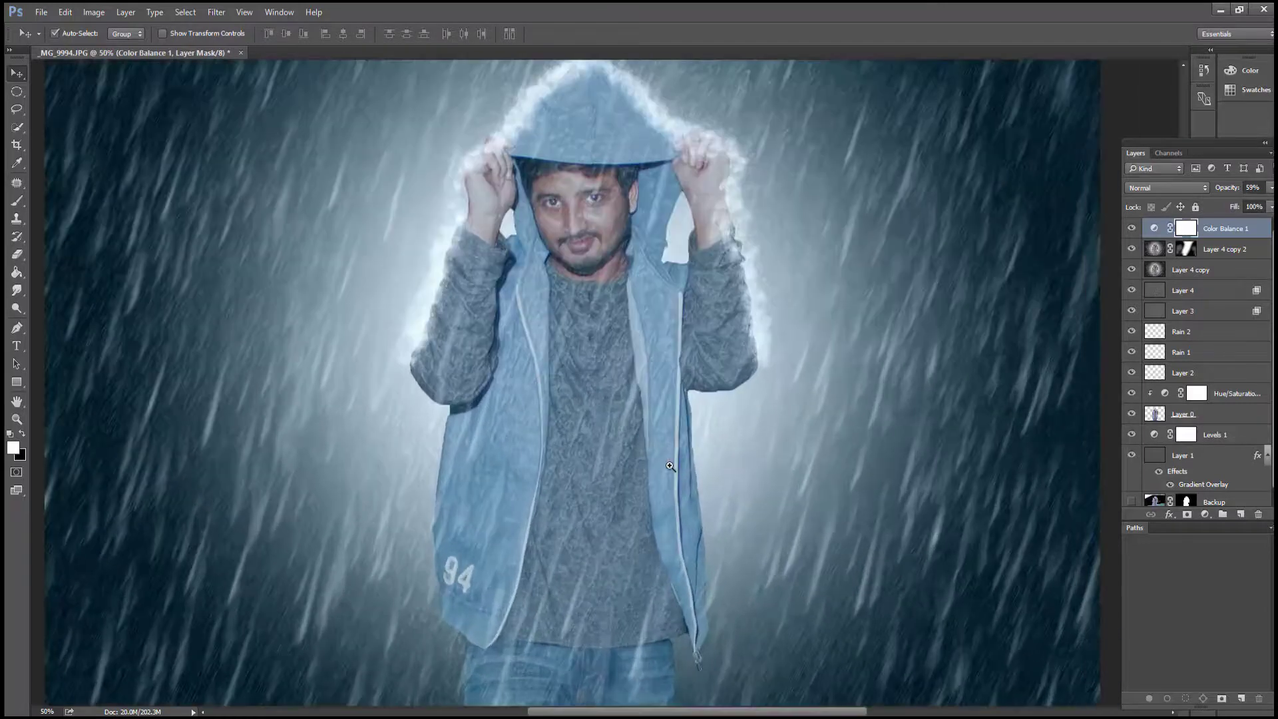
left_click(670, 421, "ctrl+alt")
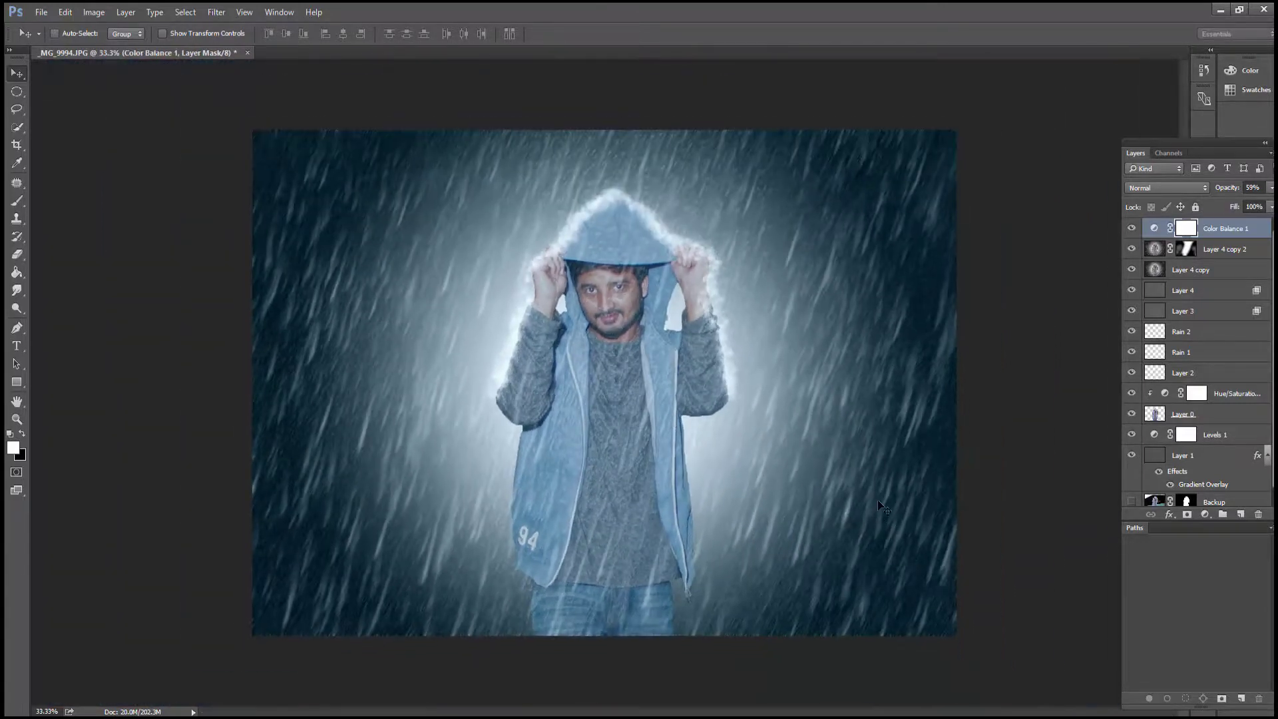
left_click(801, 360, "ctrl")
left_click(655, 322, "ctrl+alt")
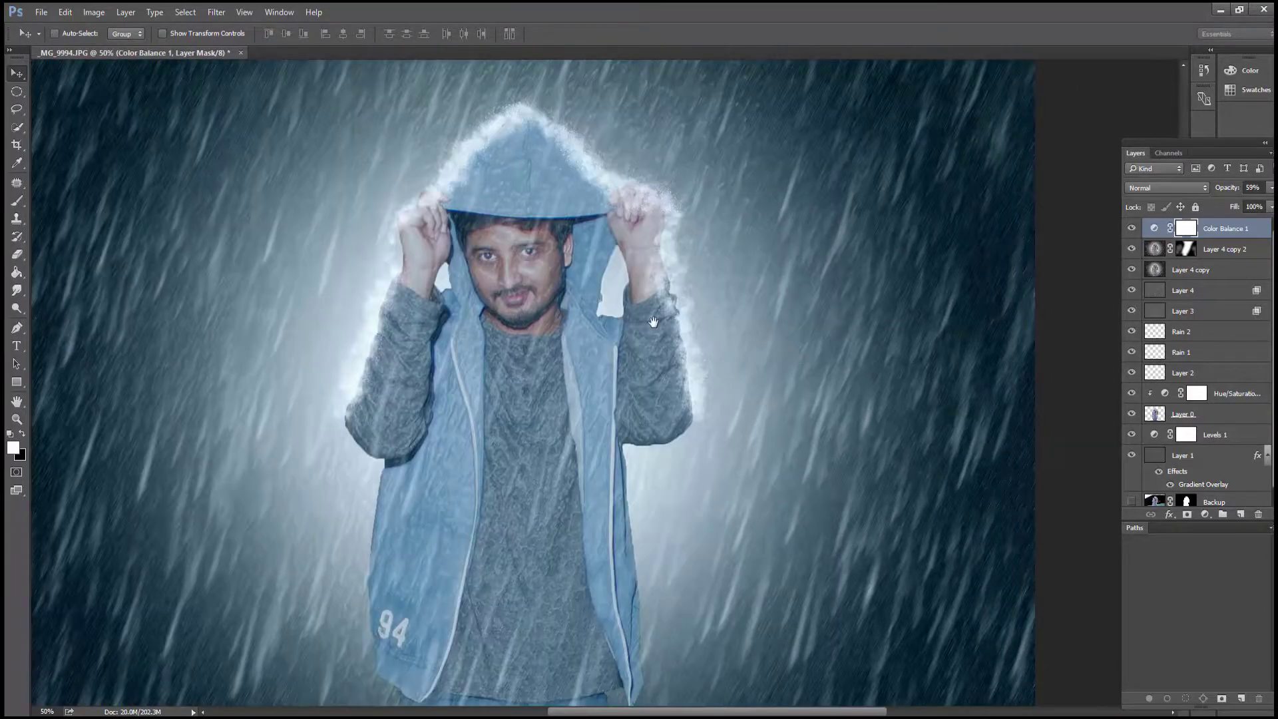
left_click(655, 298, "ctrl+alt")
left_click(739, 329, "ctrl")
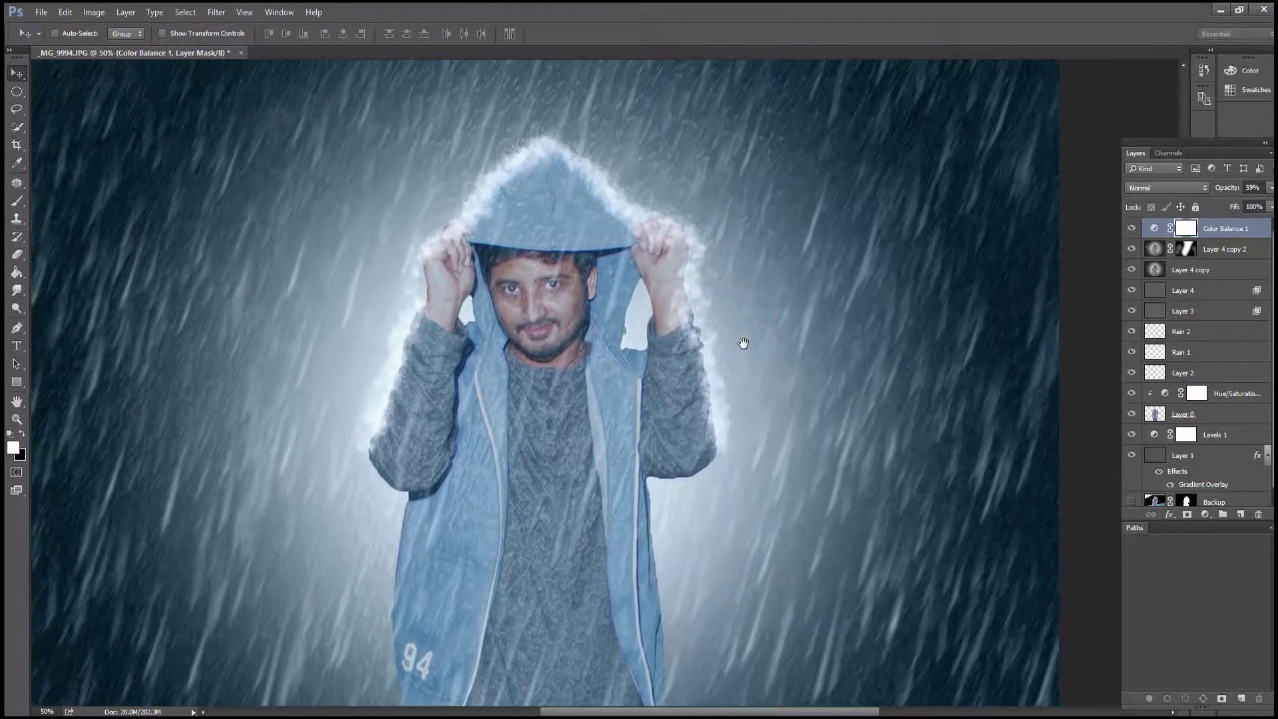
left_click(745, 346, "ctrl+alt")
left_click(743, 327, "ctrl")
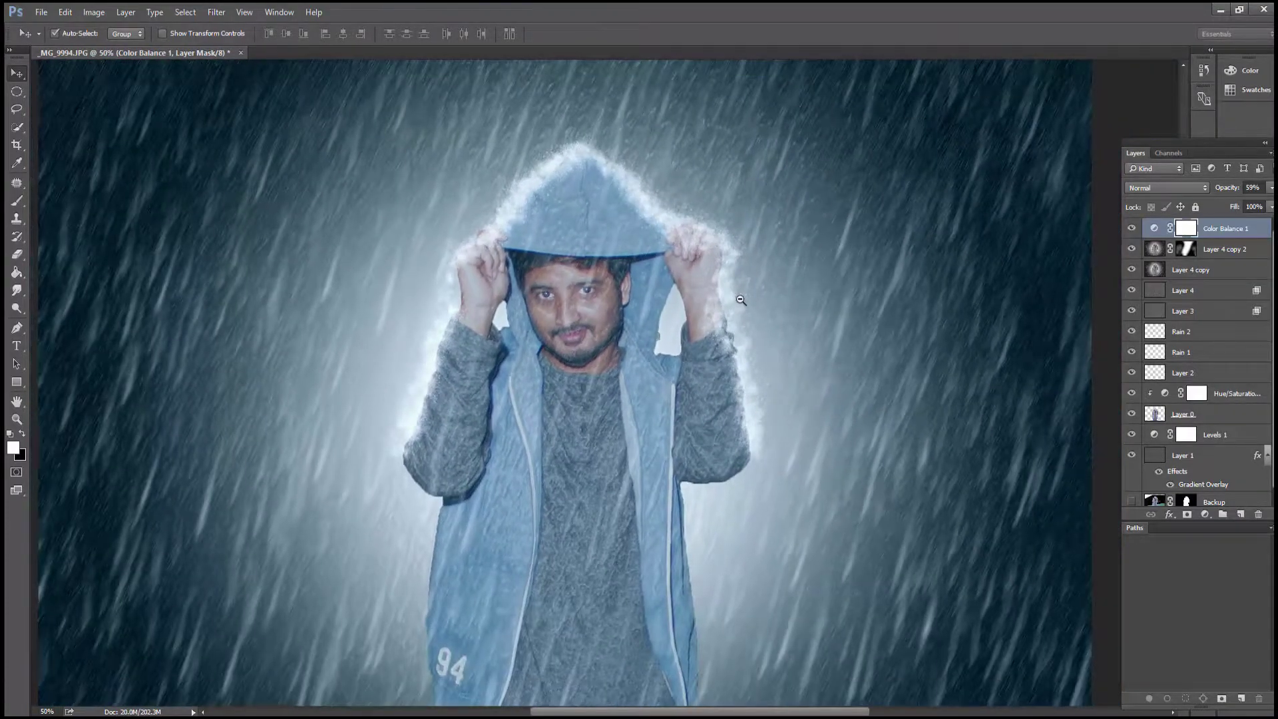
left_click(741, 300, "ctrl+alt")
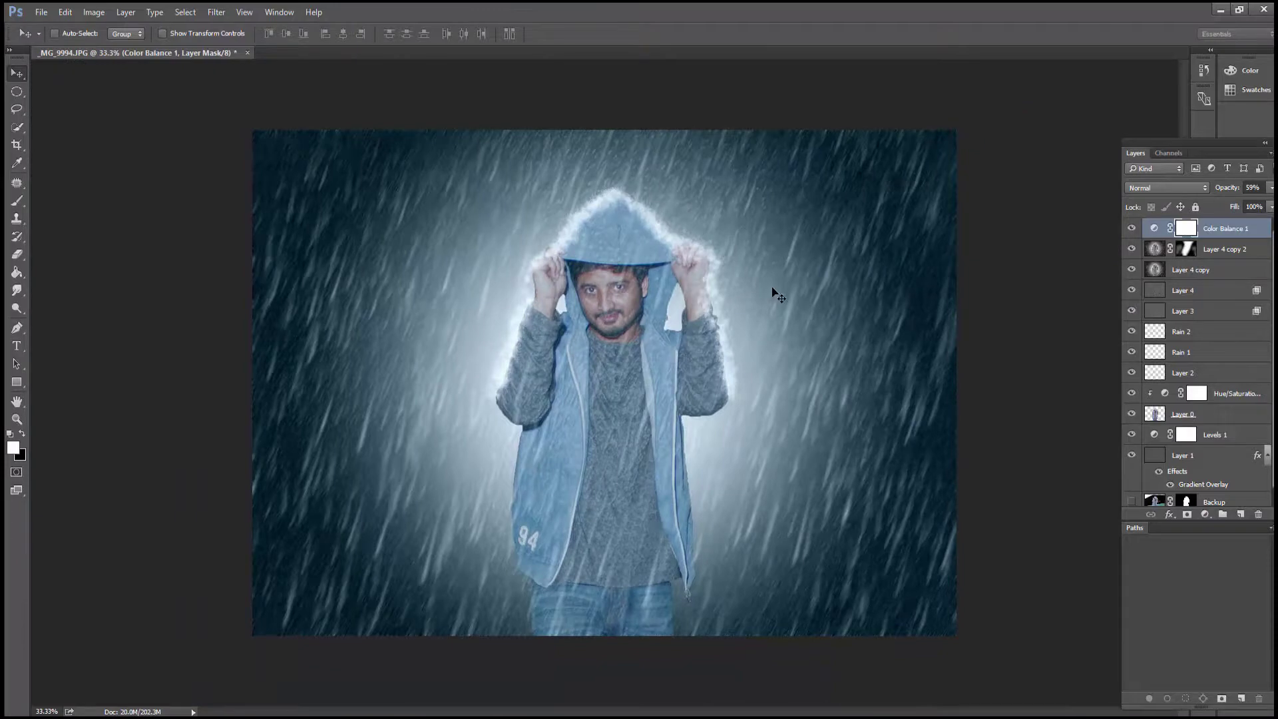
Save the composite as 'rain effect tutorial.psd' with Maximize Compatibility turned off
left_click(41, 12)
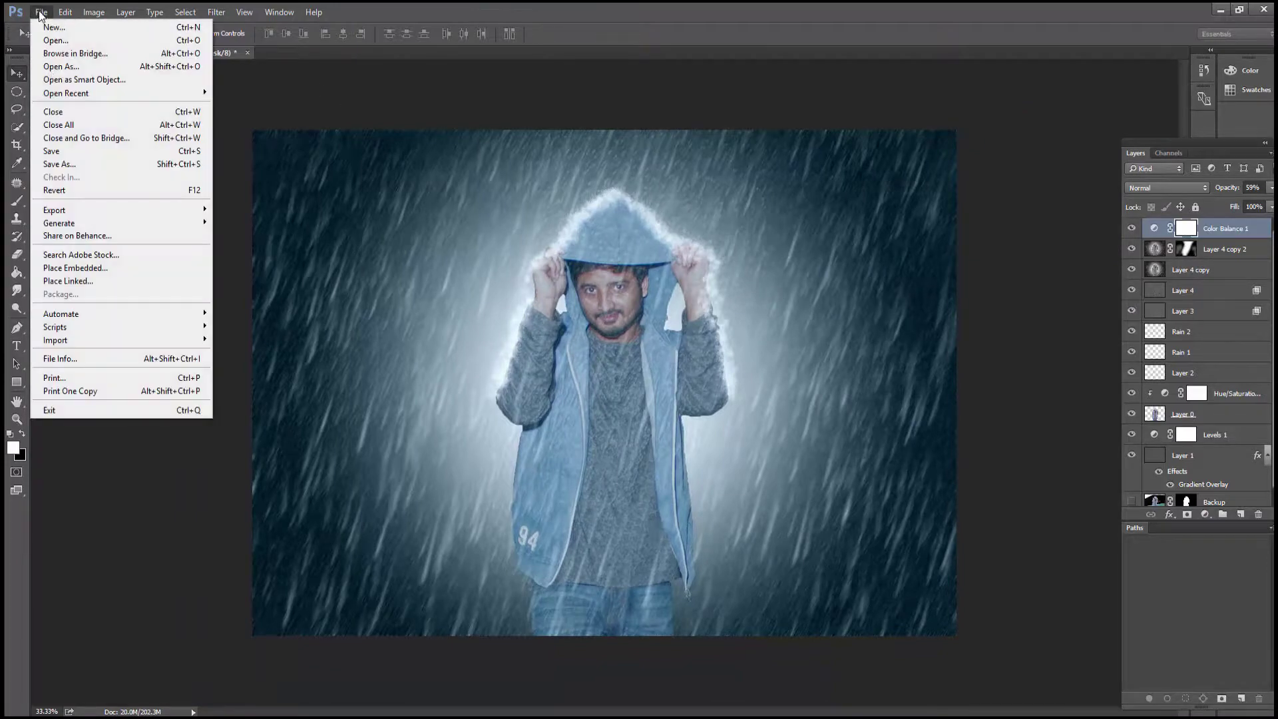
left_click(73, 153)
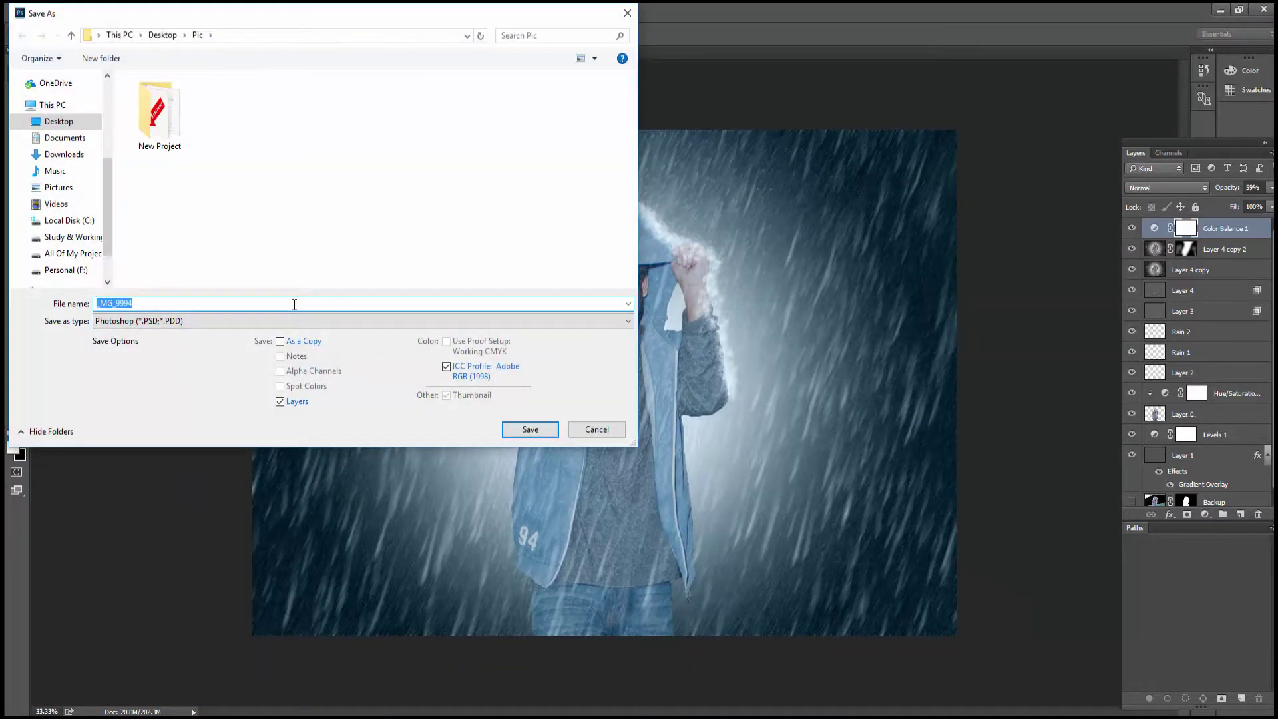
type("rain effect")
type(" tutorial")
left_click(516, 429)
left_click(552, 227)
left_click(799, 226)
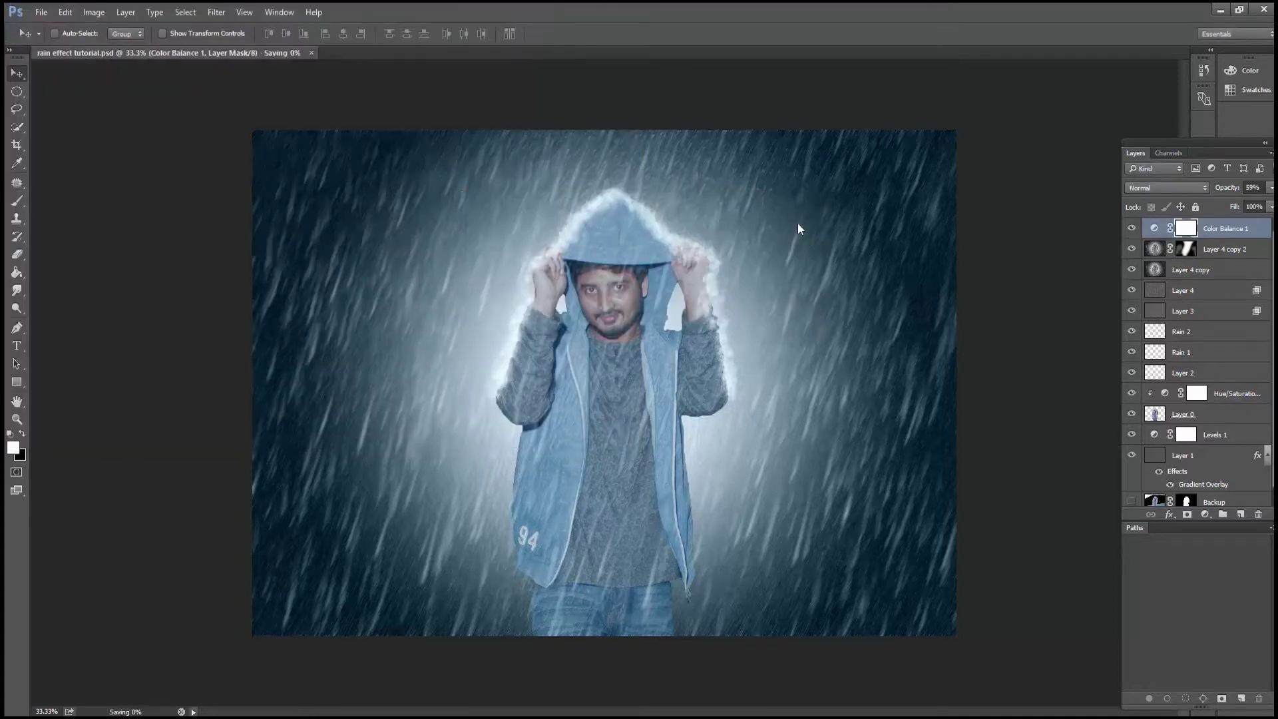